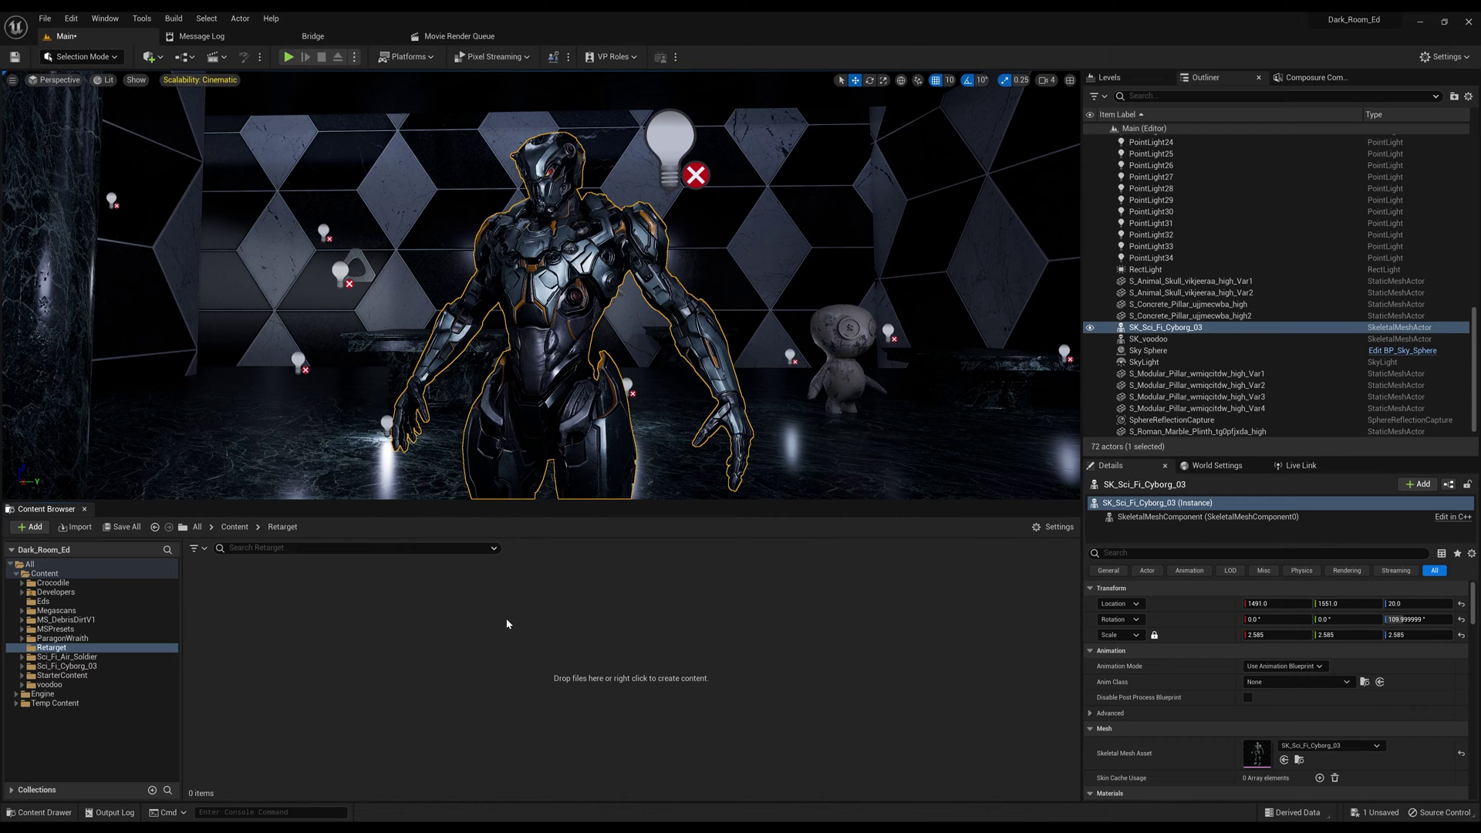
Switch to the browser and review the Xsens article on FBX import into Unreal Engine, through the MVN_puppet_IMPORT section
{"action": "mouse_move", "coordinate": [266, 827]}
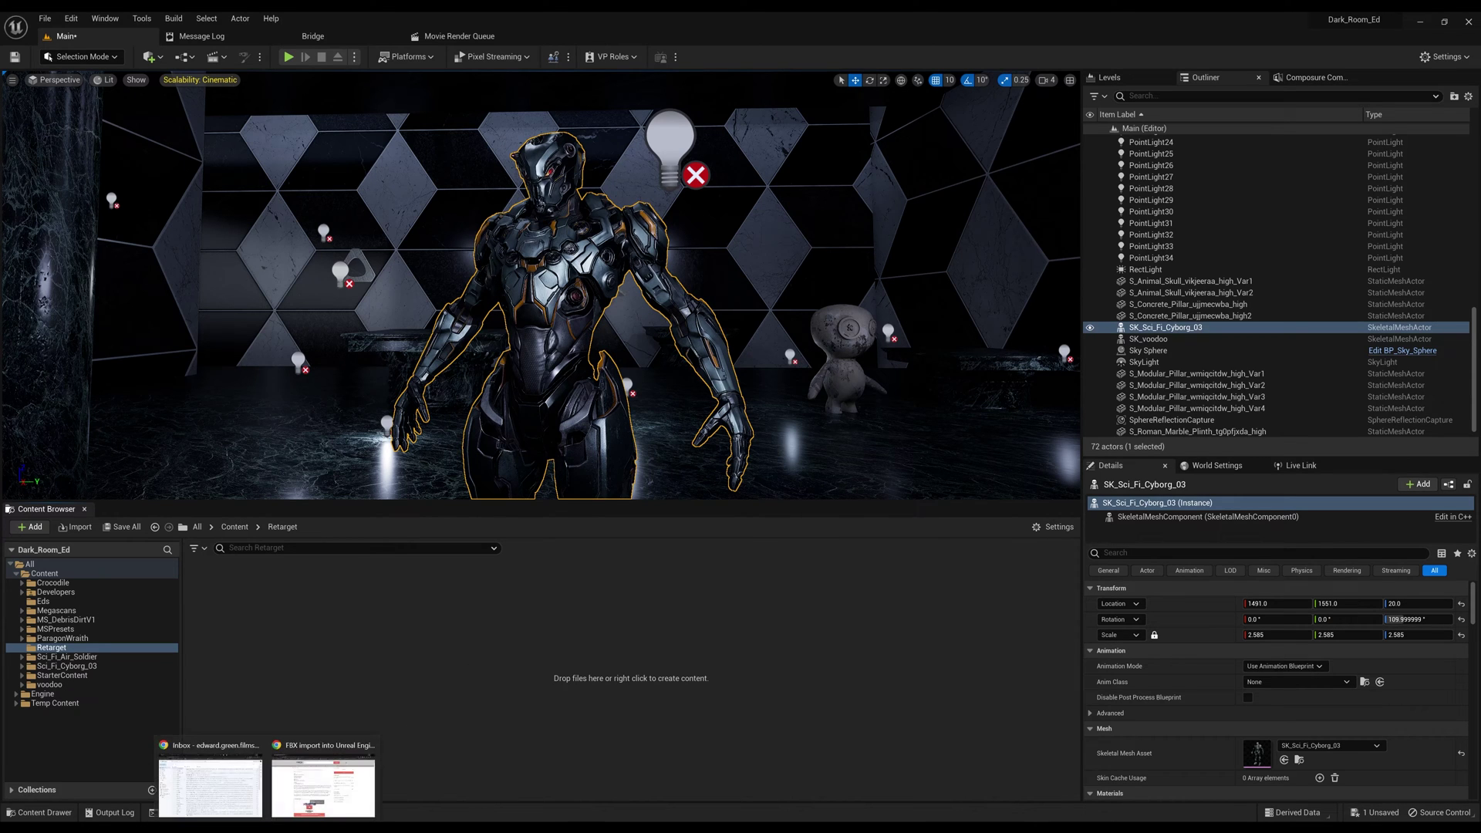
{"action": "left_click", "coordinate": [324, 779]}
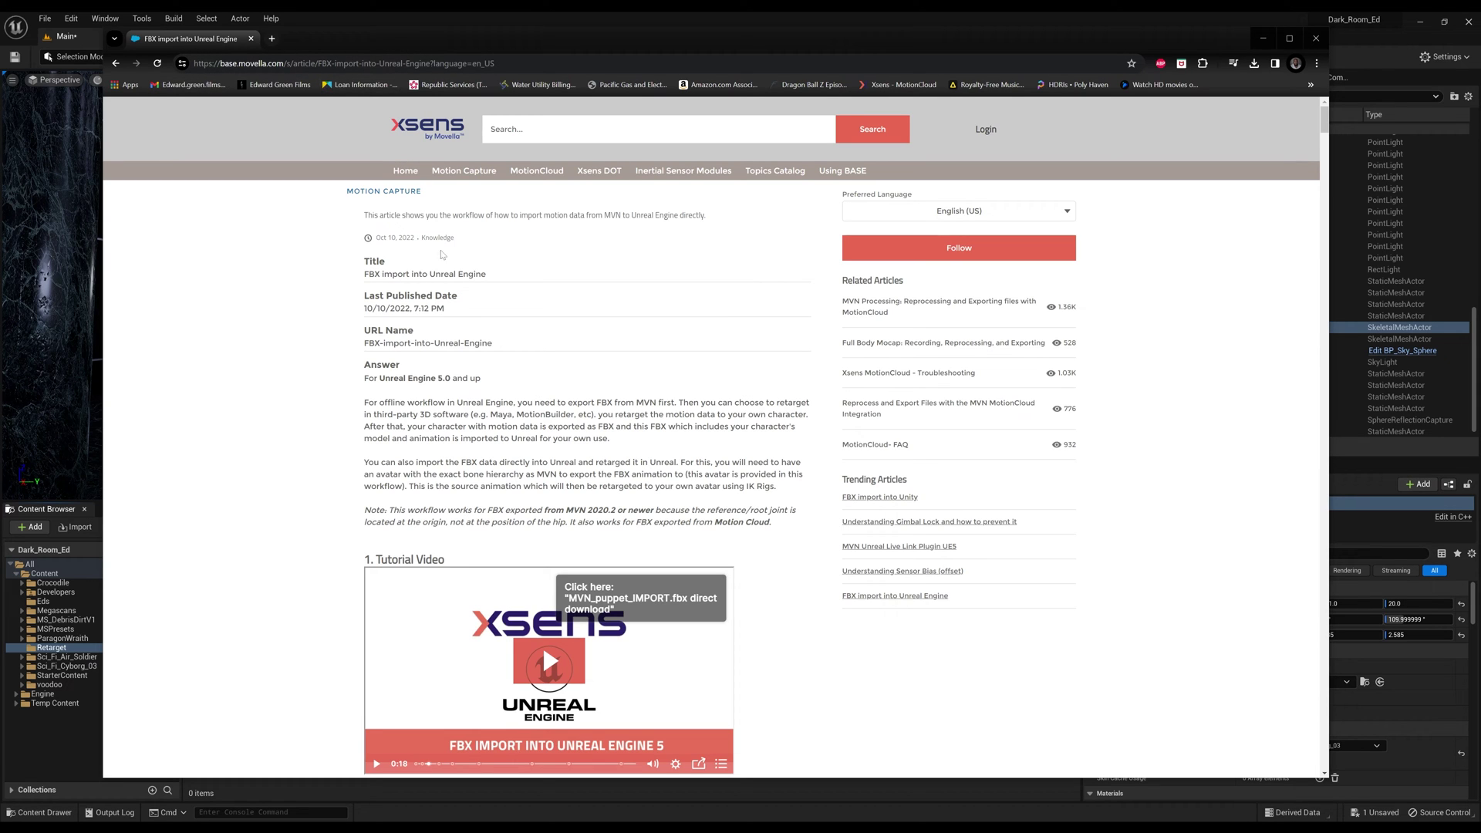
{"action": "scroll", "coordinate": [523, 434], "scroll_direction": "down", "scroll_amount": 10}
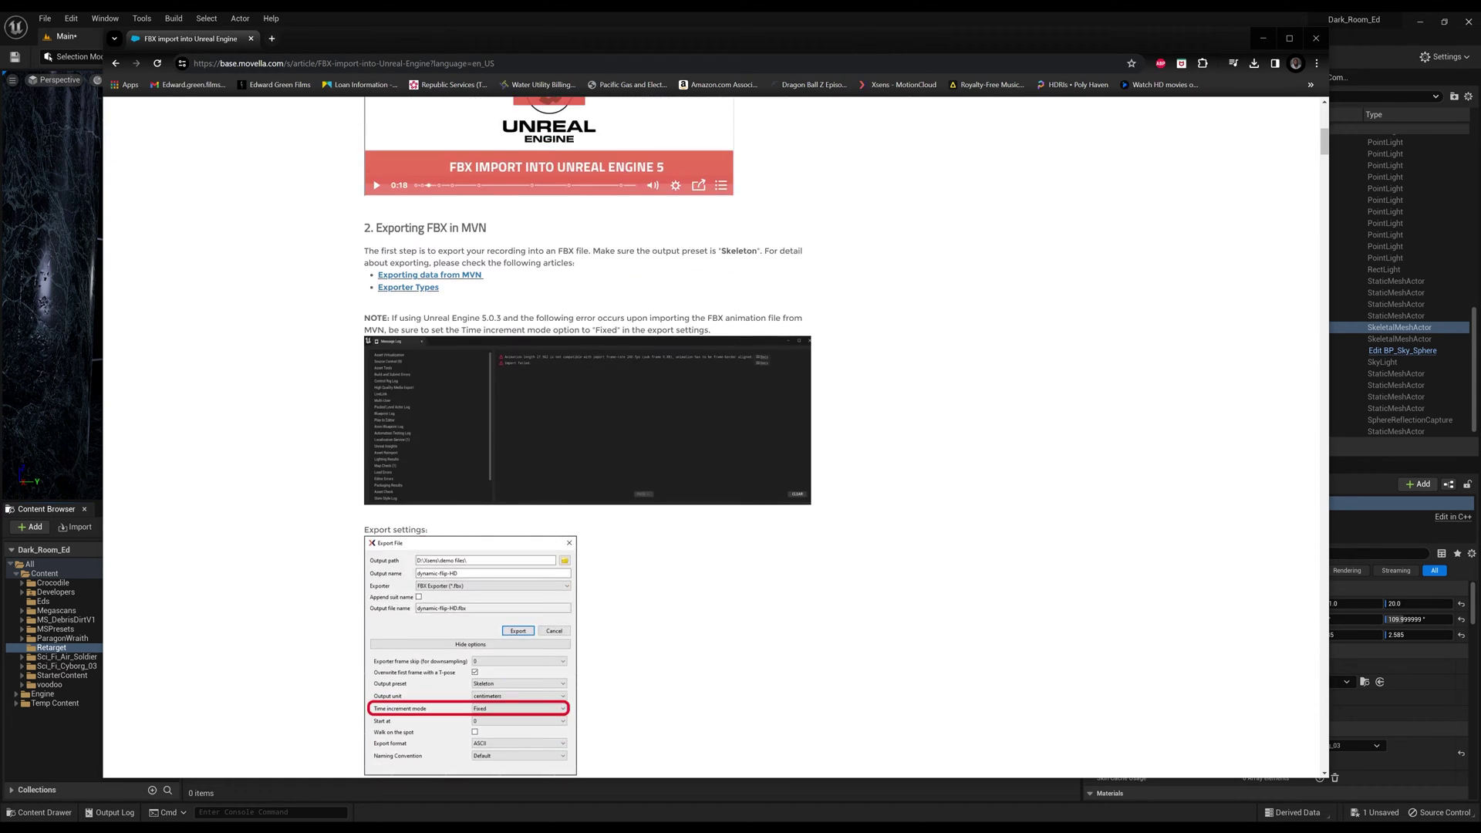
{"action": "scroll", "coordinate": [523, 434], "scroll_direction": "down", "scroll_amount": 2}
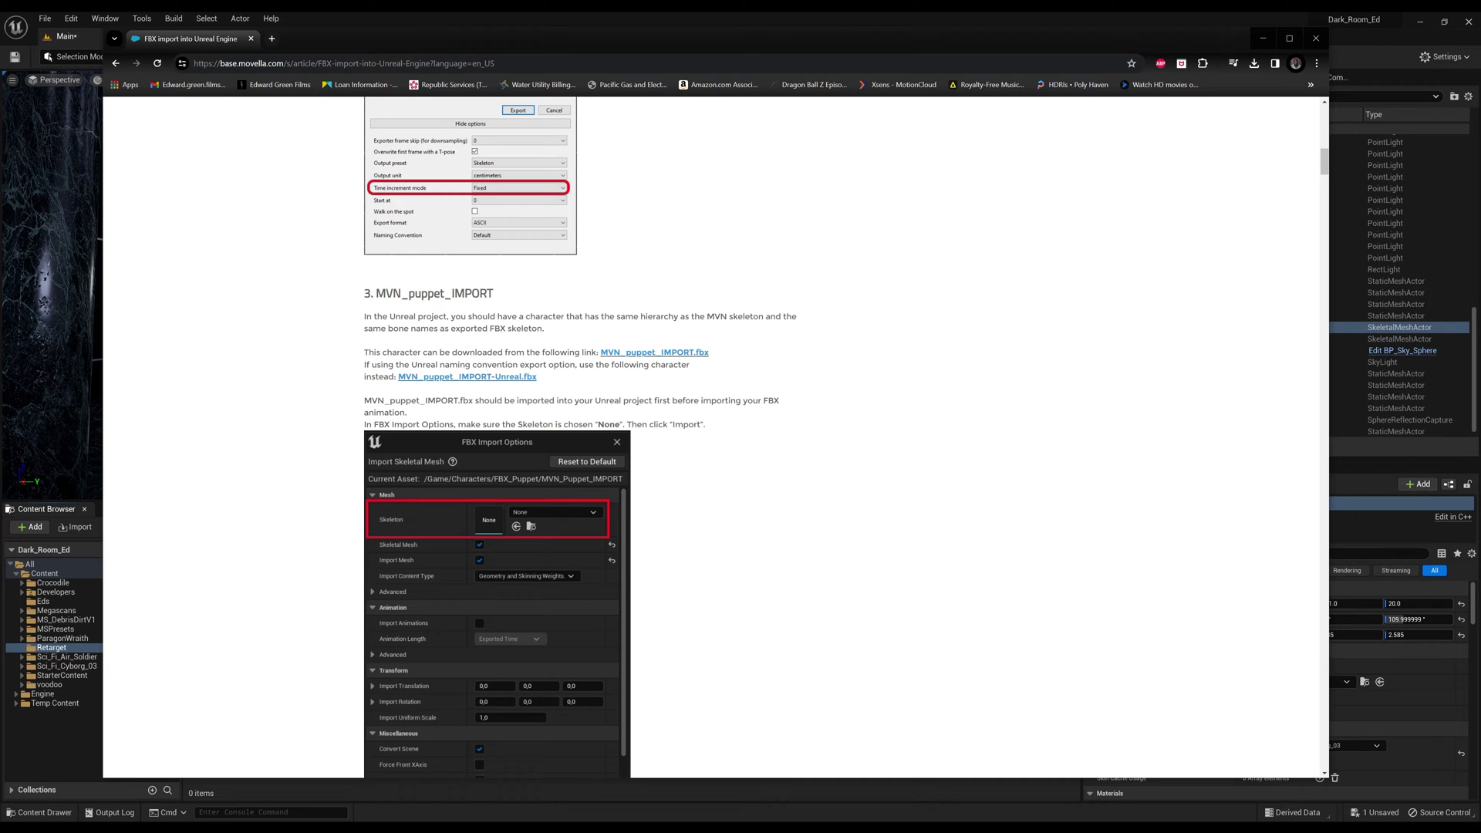
{"action": "left_click", "coordinate": [1260, 39]}
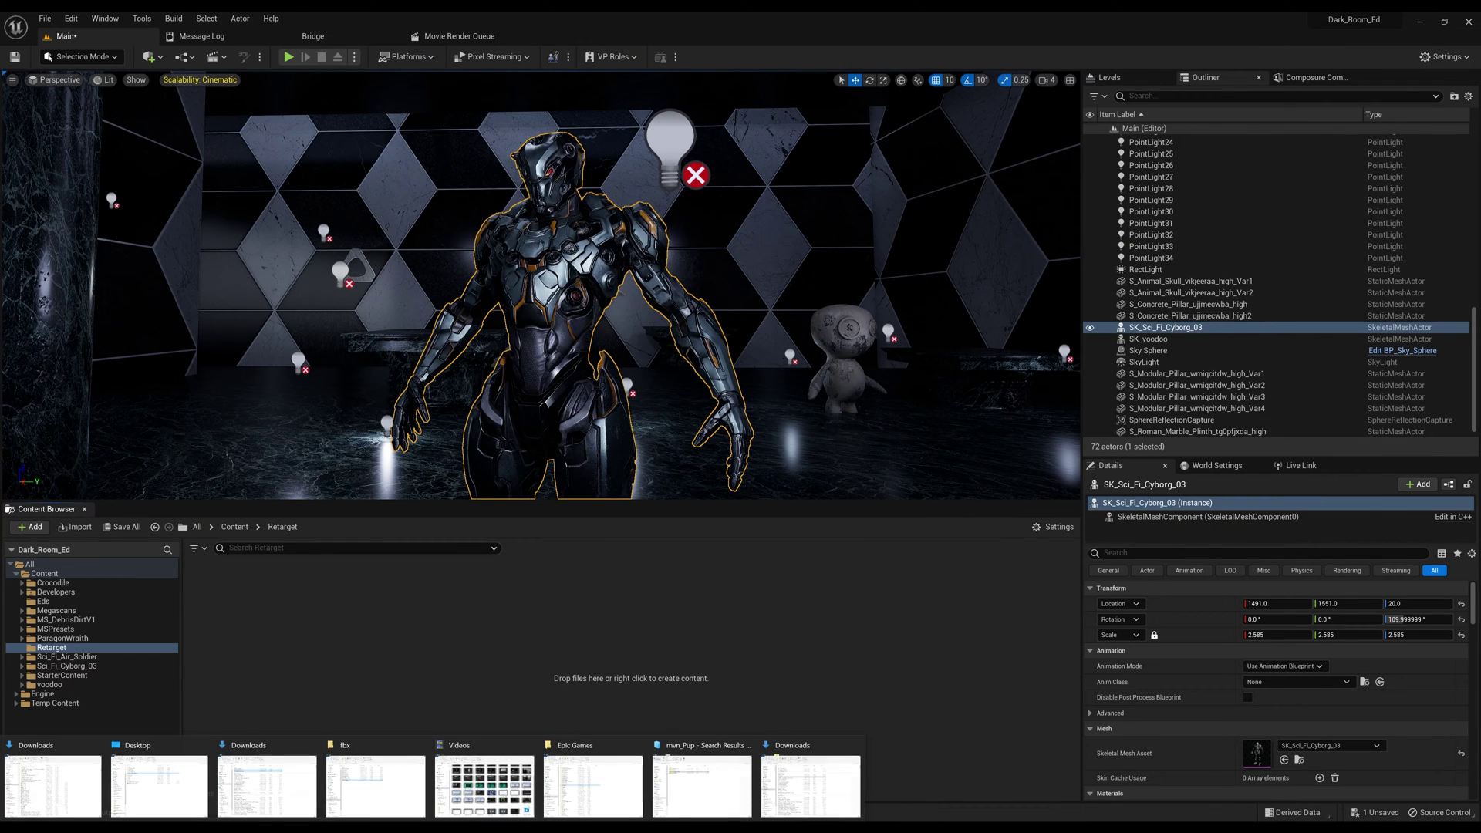
Import MVN_Puppet_IMPORT.fbx into the Retarget folder as a skeletal mesh with Skeleton set to None, including all its assets
{"action": "mouse_move", "coordinate": [394, 794]}
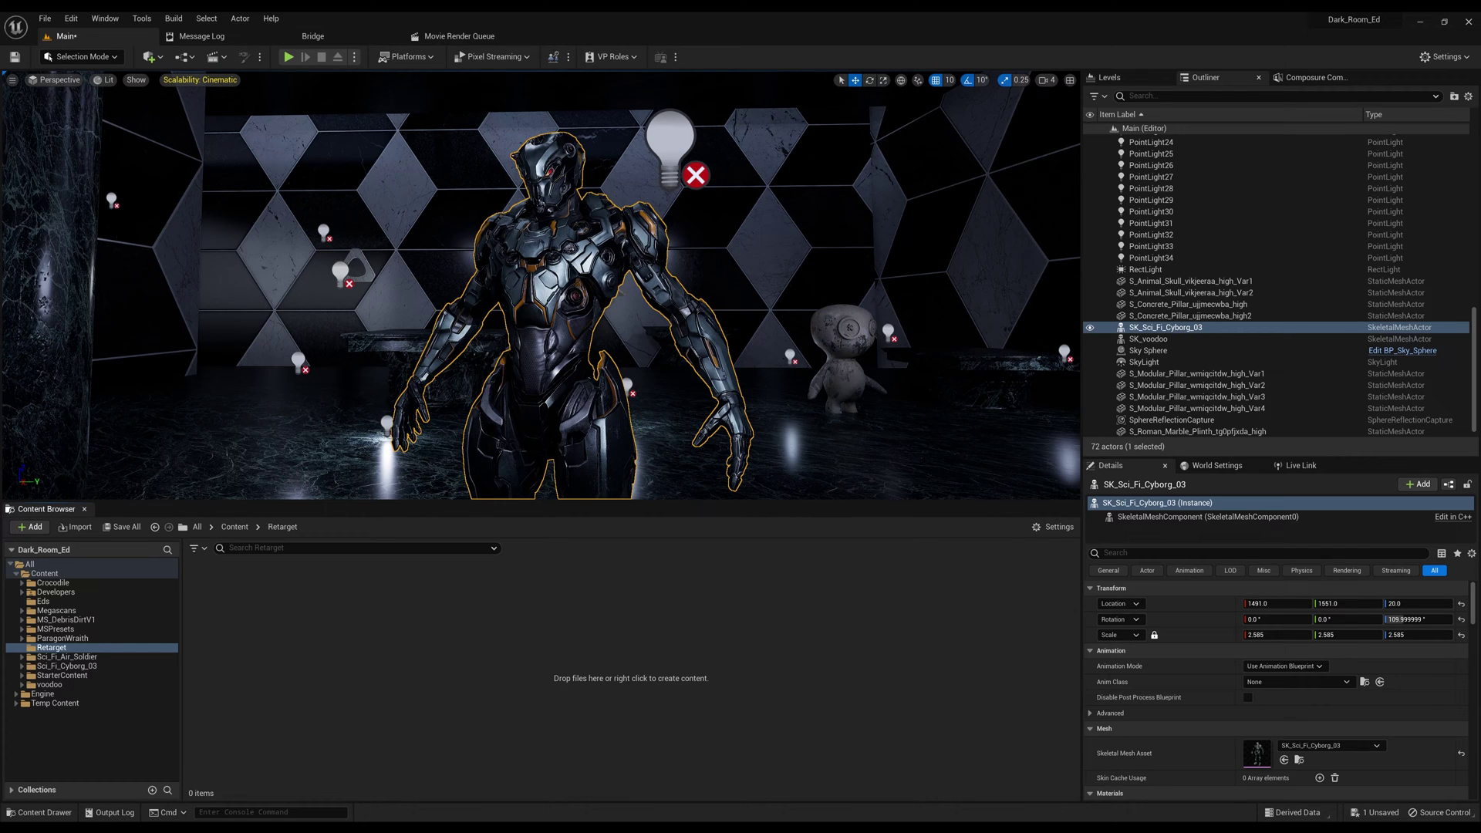
{"action": "left_click_drag", "start_coordinate": [63, 586], "coordinate": [393, 622]}
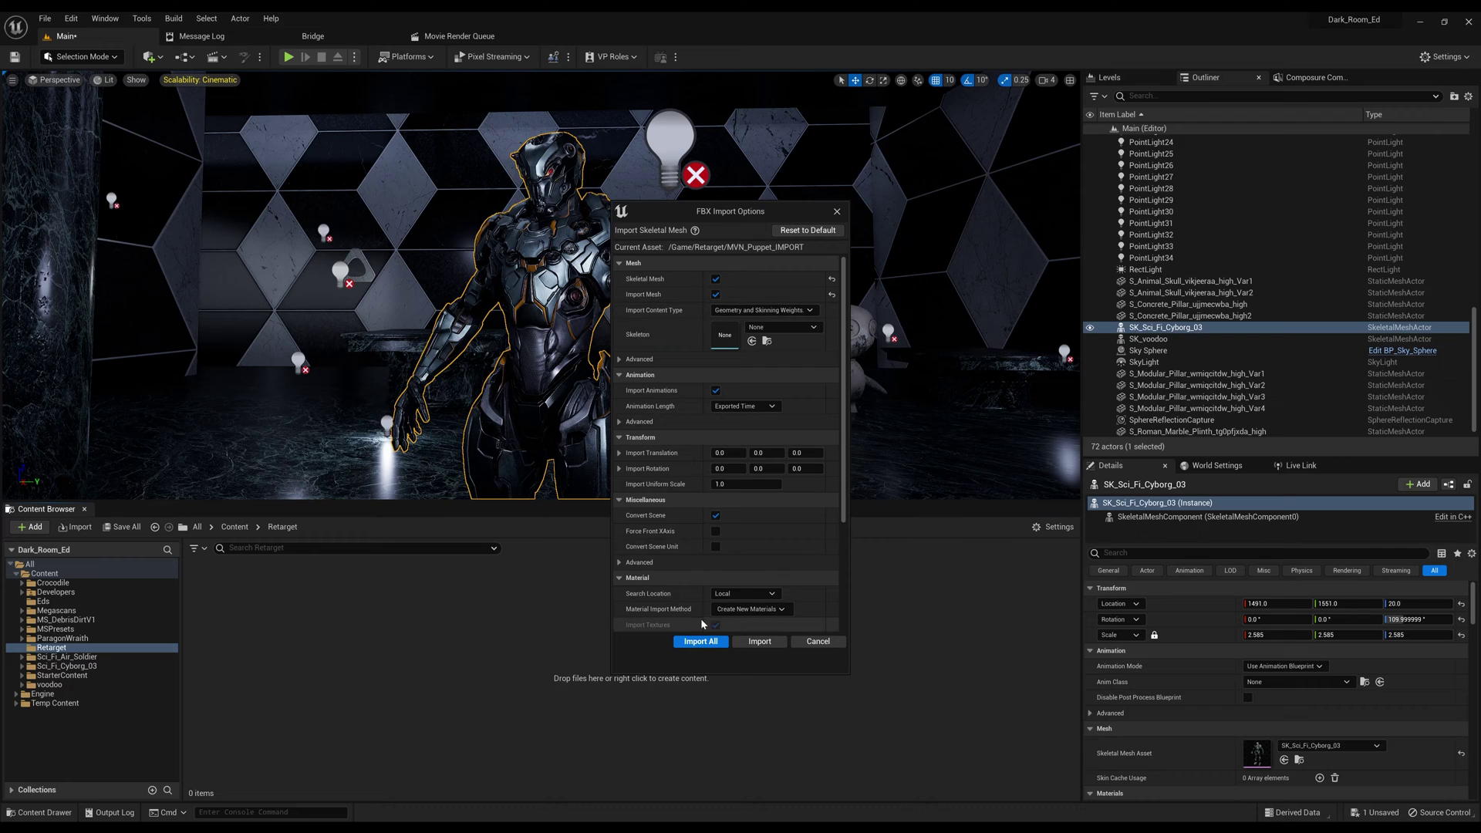
{"action": "scroll", "coordinate": [673, 524], "scroll_direction": "down", "scroll_amount": 3}
{"action": "scroll", "coordinate": [671, 518], "scroll_direction": "up", "scroll_amount": 3}
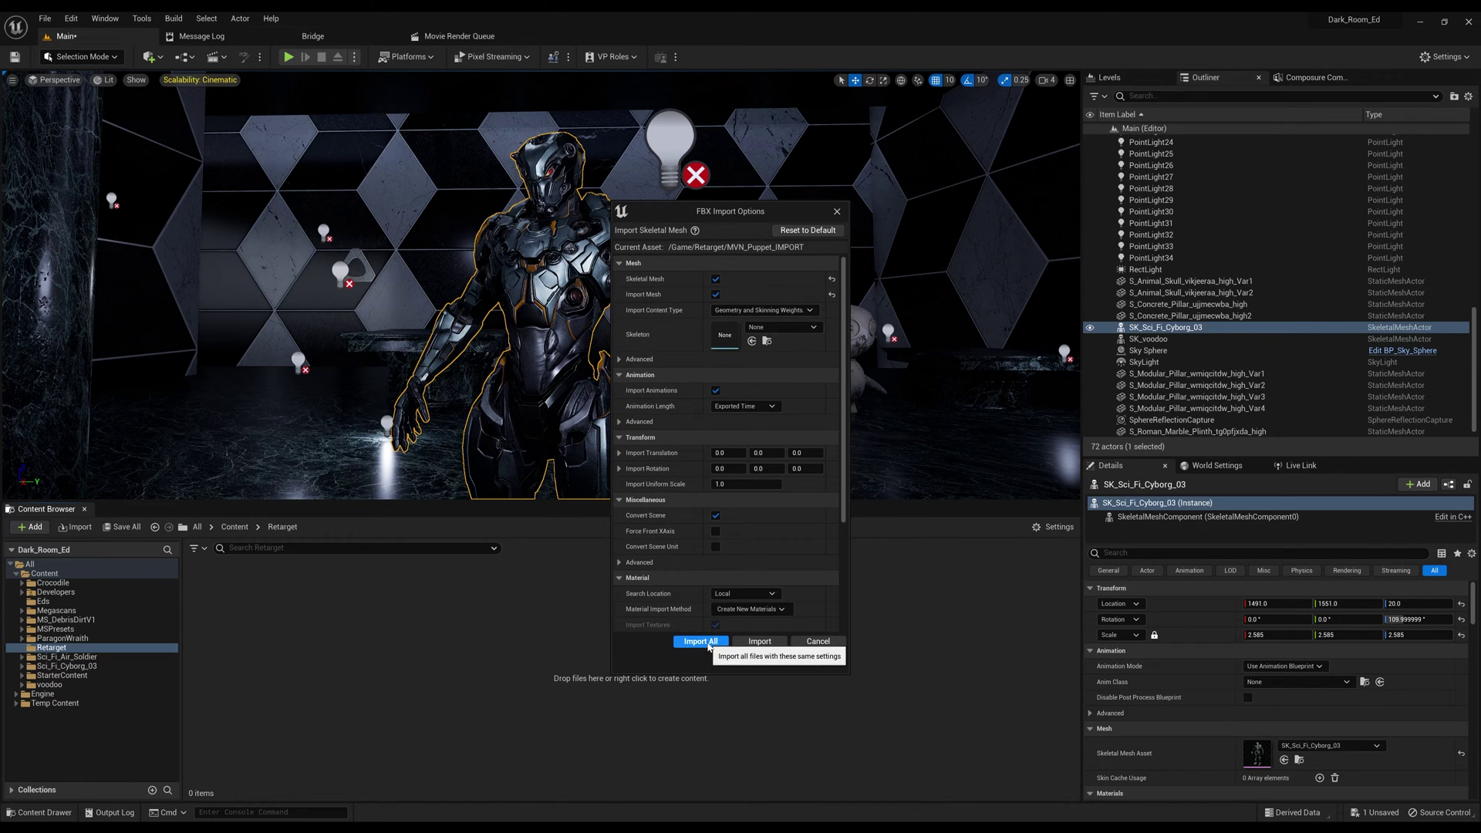
{"action": "left_click", "coordinate": [706, 641]}
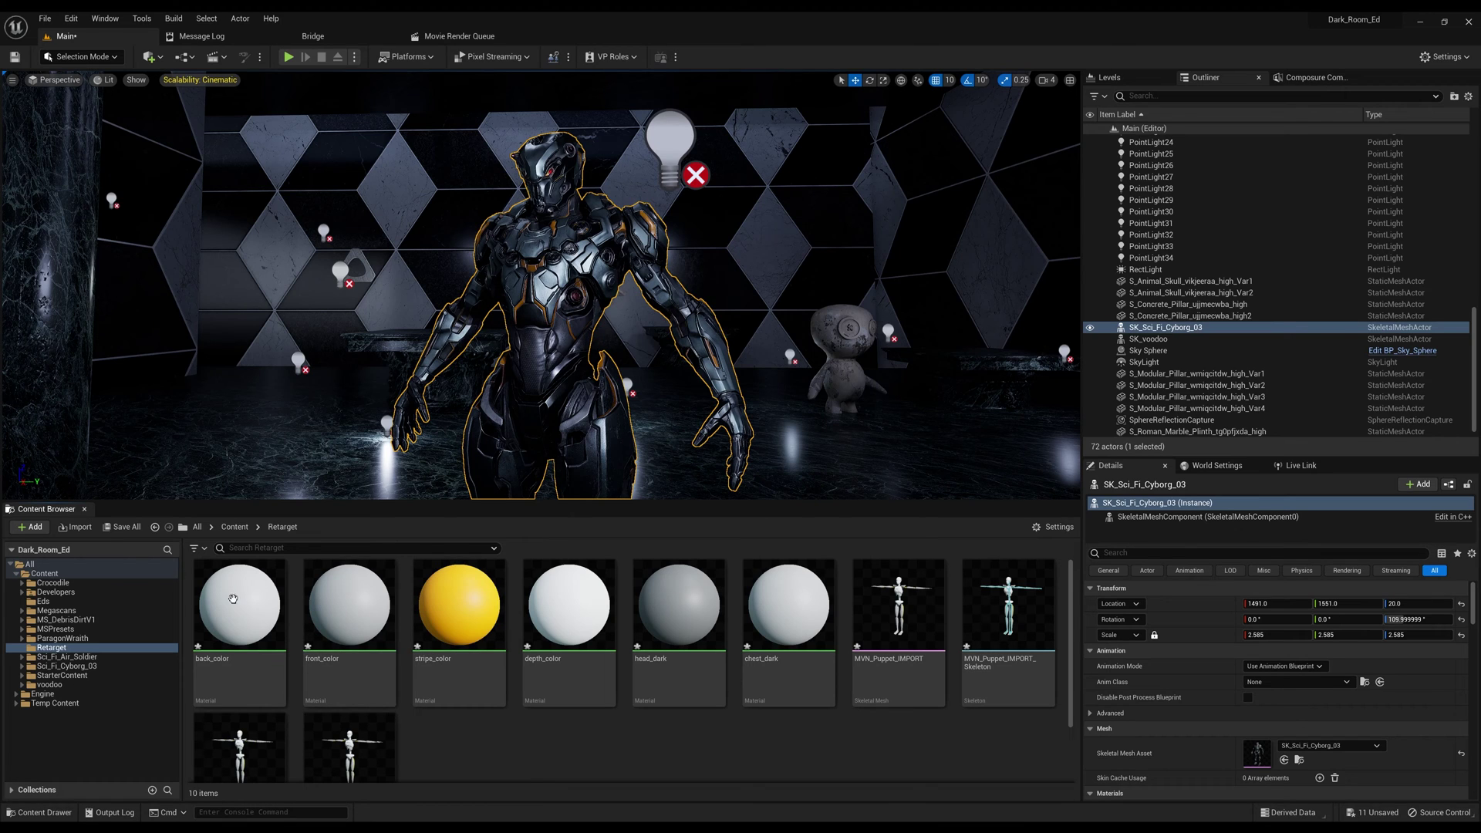
{"action": "scroll", "coordinate": [567, 710], "scroll_direction": "down", "scroll_amount": 2}
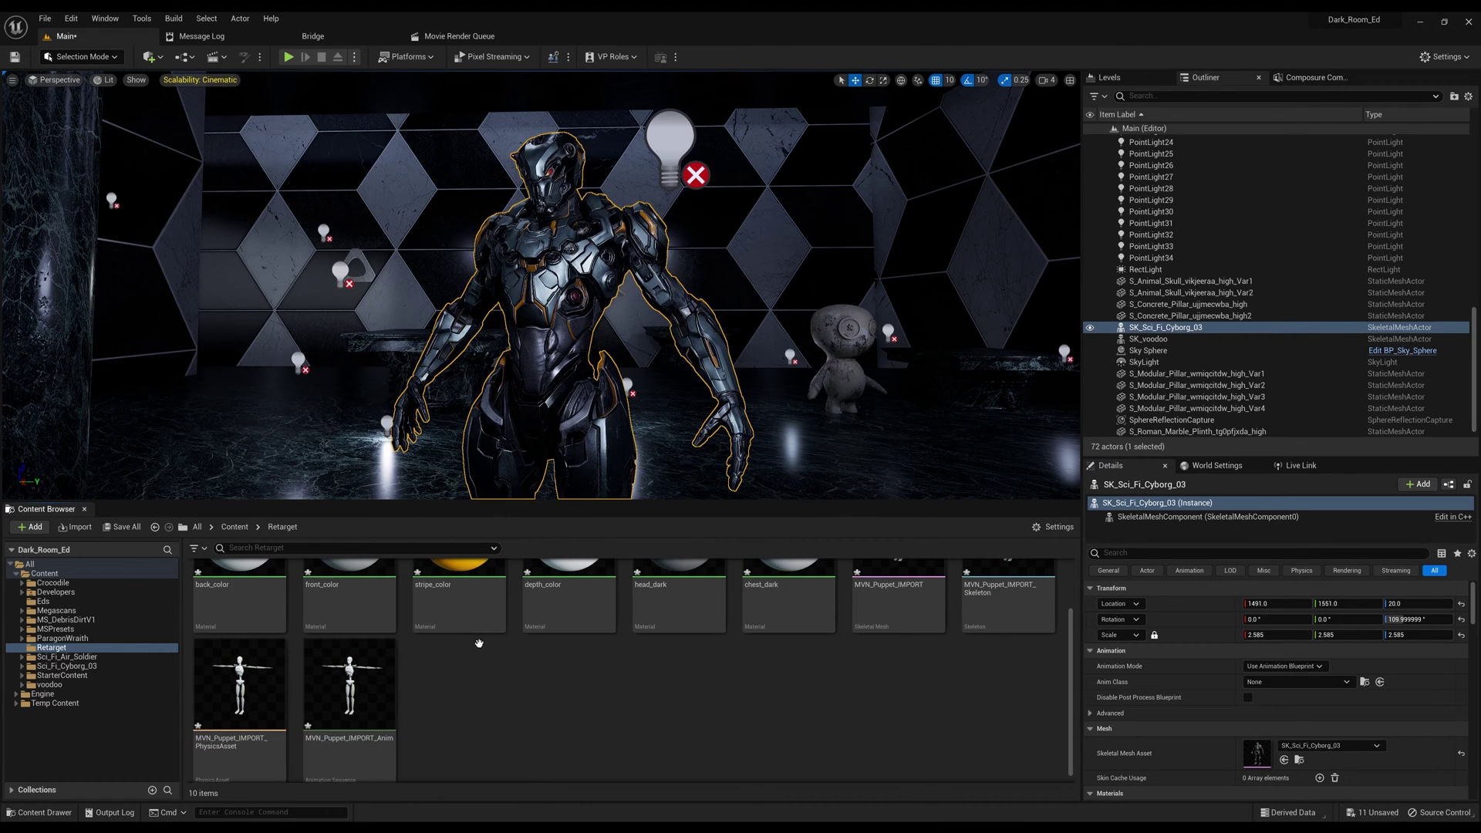
{"action": "scroll", "coordinate": [913, 678], "scroll_direction": "up", "scroll_amount": 1}
{"action": "scroll", "coordinate": [929, 651], "scroll_direction": "up", "scroll_amount": 1}
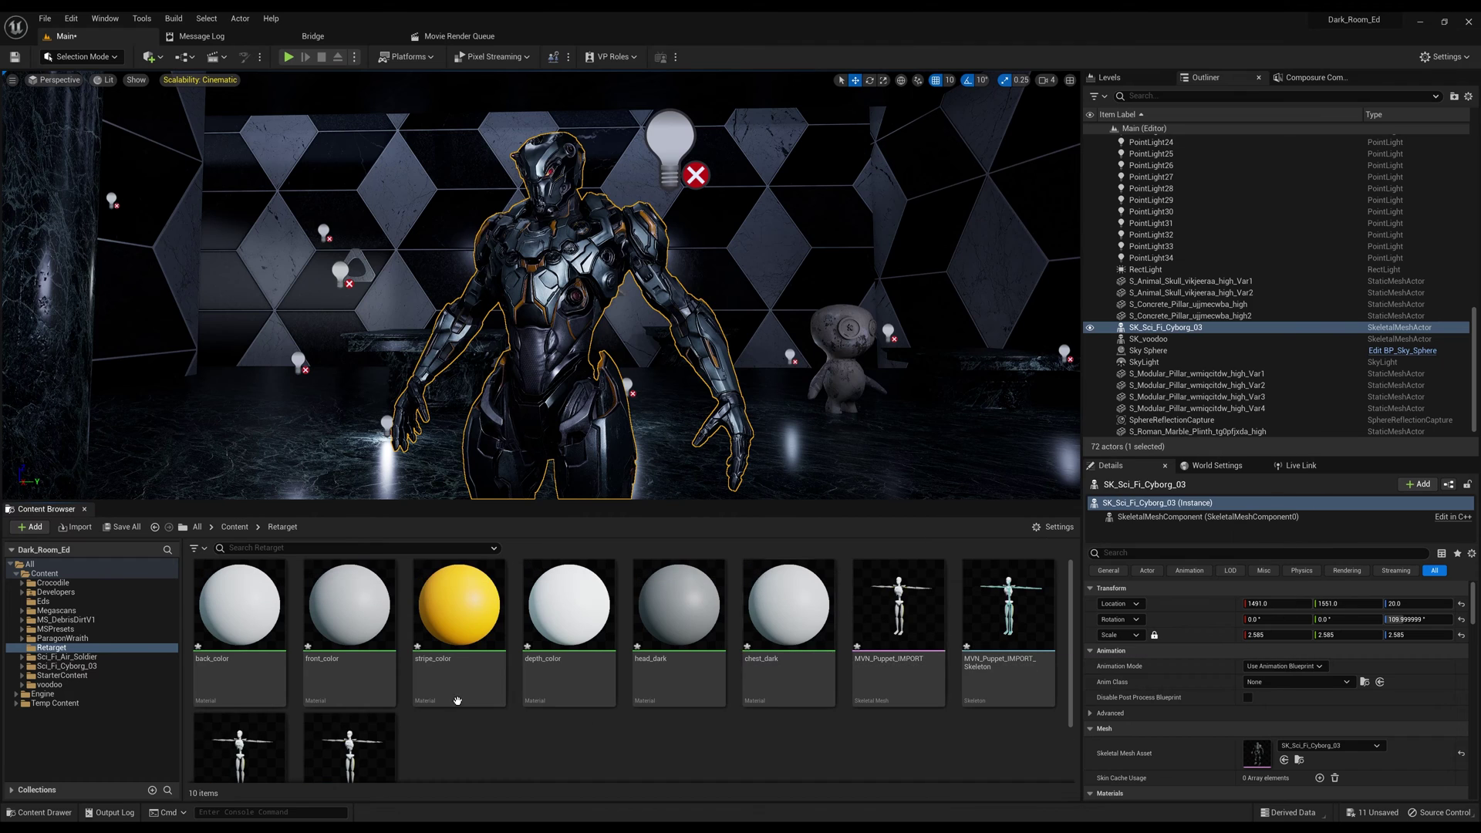
Create a folder named 1 inside the Retarget folder and open it
{"action": "right_click", "coordinate": [493, 740]}
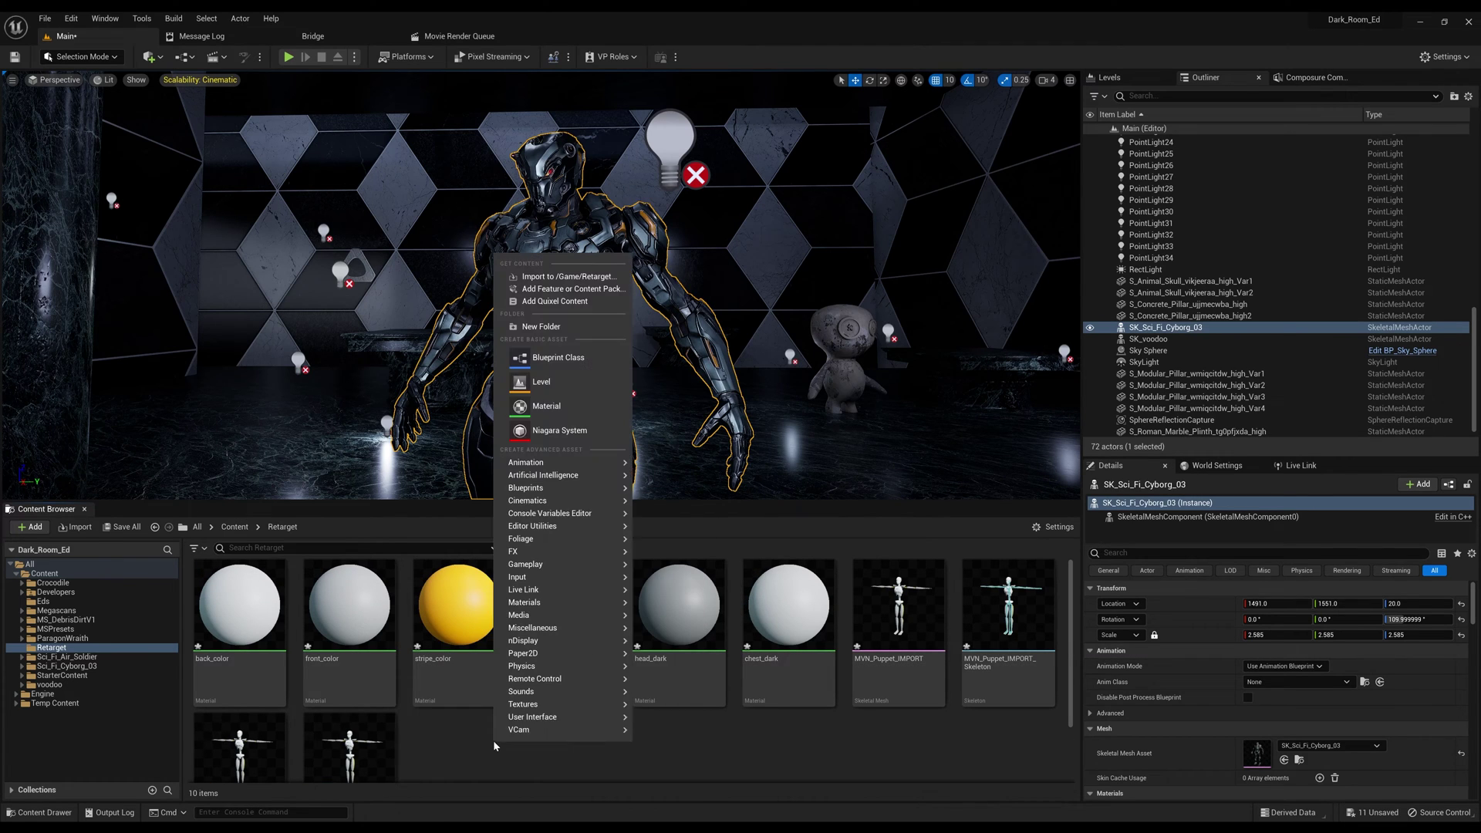
{"action": "left_click", "coordinate": [549, 328]}
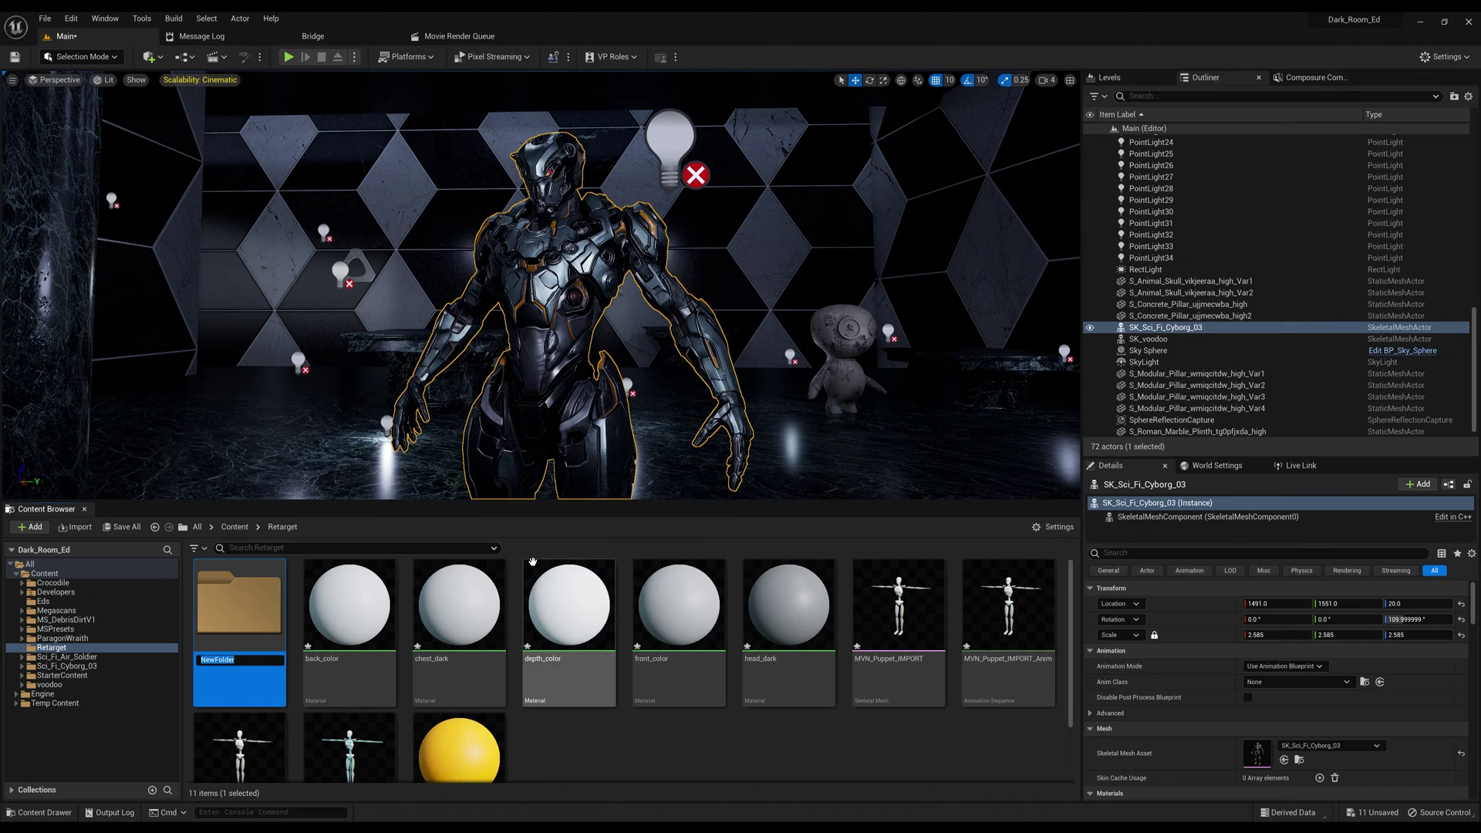
{"action": "type", "text": "Ret"}
{"action": "key", "text": "BackSpace"}
{"action": "key", "text": "BackSpace"}
{"action": "key", "text": "BackSpace"}
{"action": "type", "text": "1"}
{"action": "key", "text": "Return"}
{"action": "double_click", "coordinate": [241, 613]}
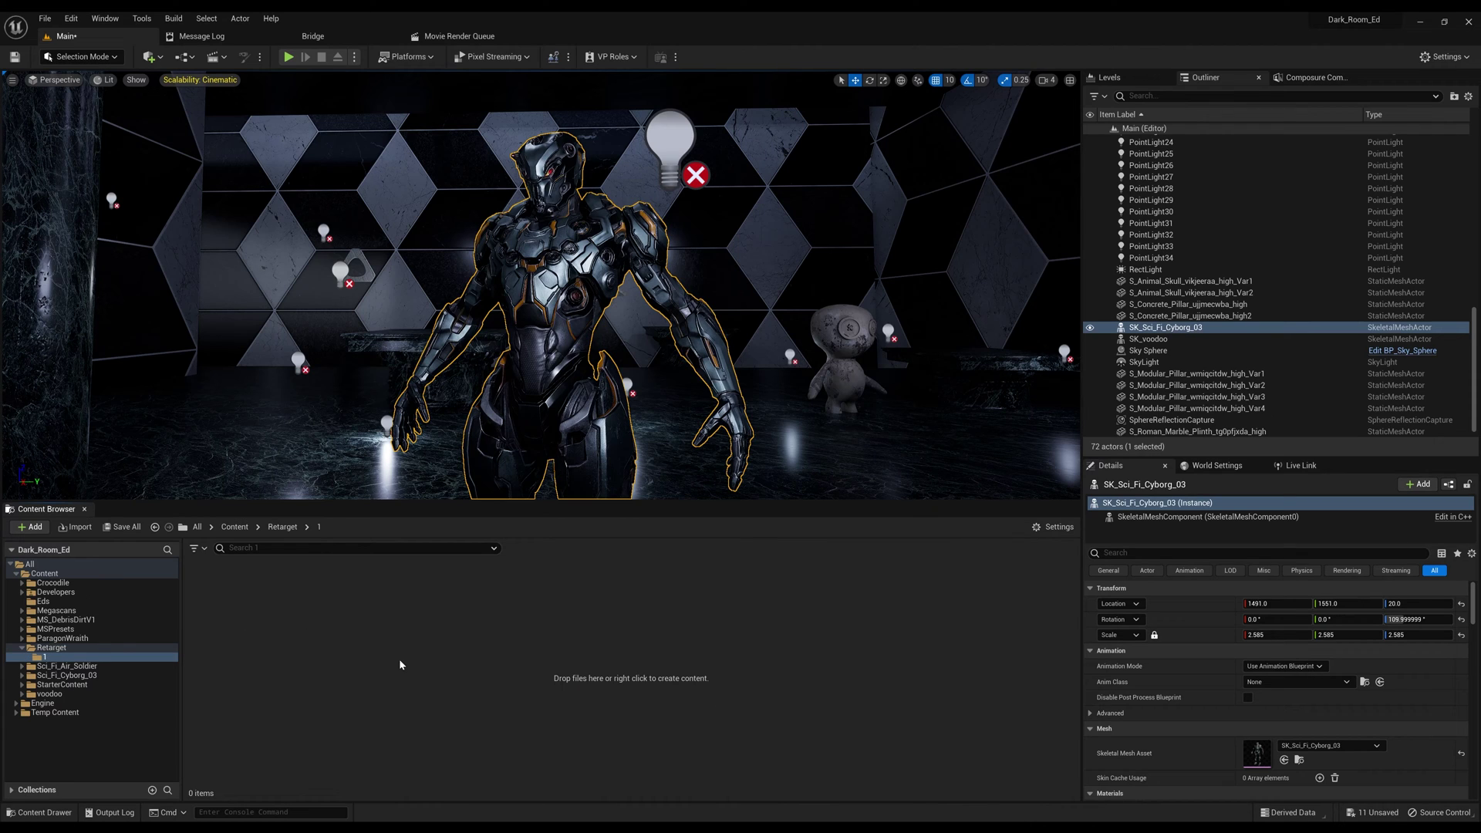
Create an IK Rig for the MVN_Puppet_IMPORT skeletal mesh in folder 1 and name it MVN_IKRig
{"action": "right_click", "coordinate": [313, 642]}
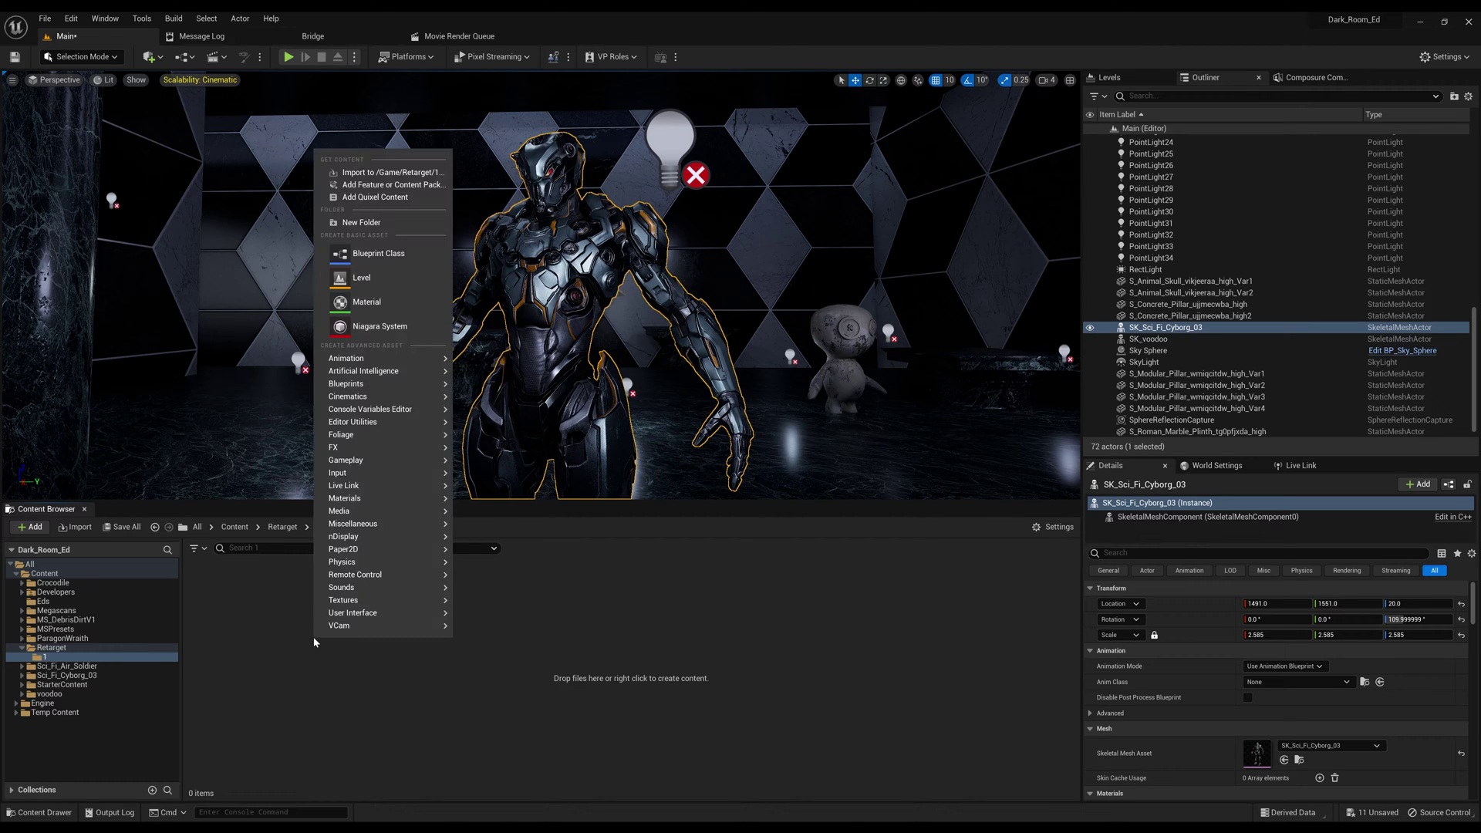
{"action": "mouse_move", "coordinate": [351, 359]}
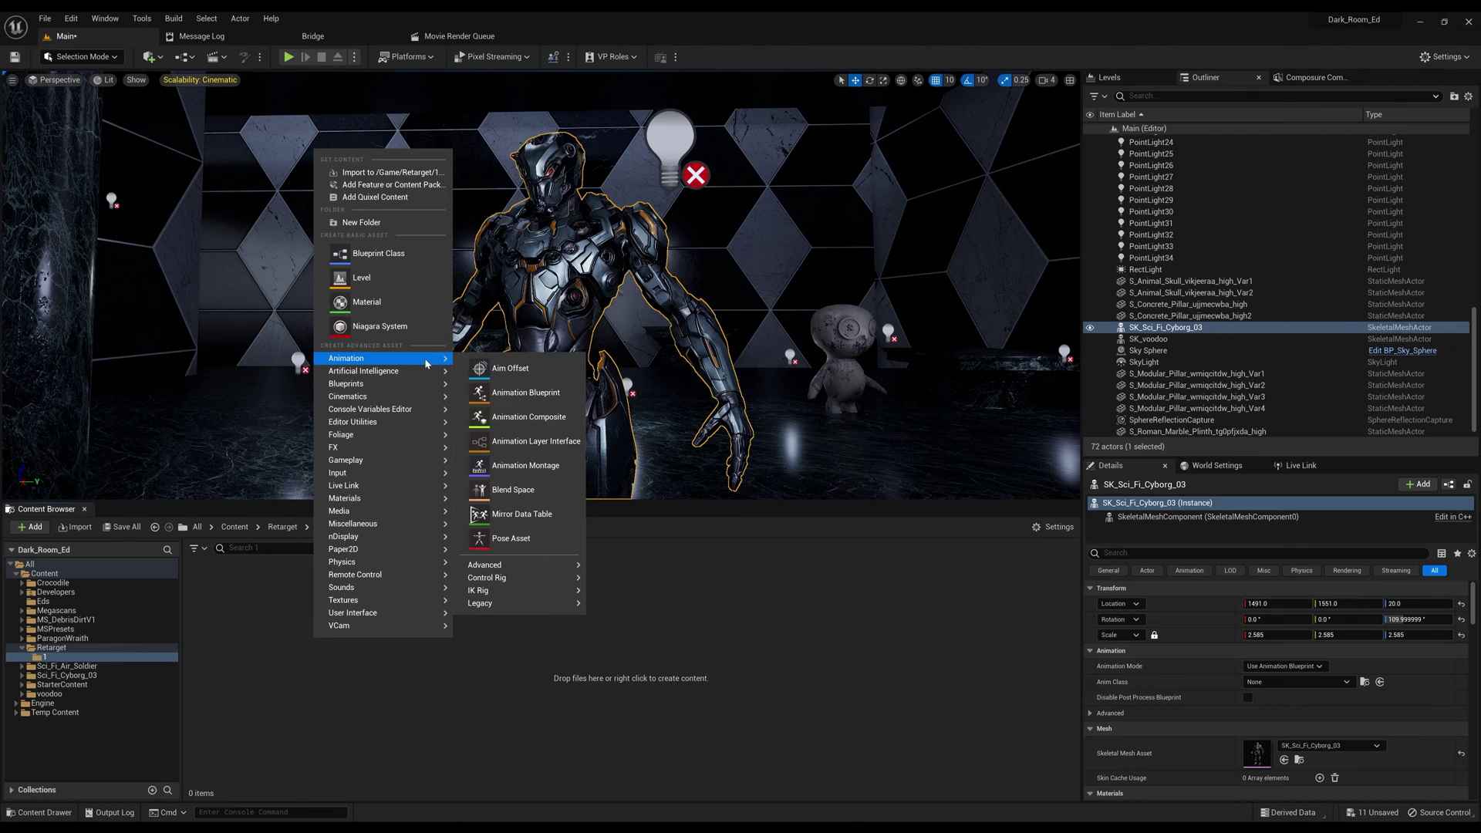
{"action": "mouse_move", "coordinate": [484, 591]}
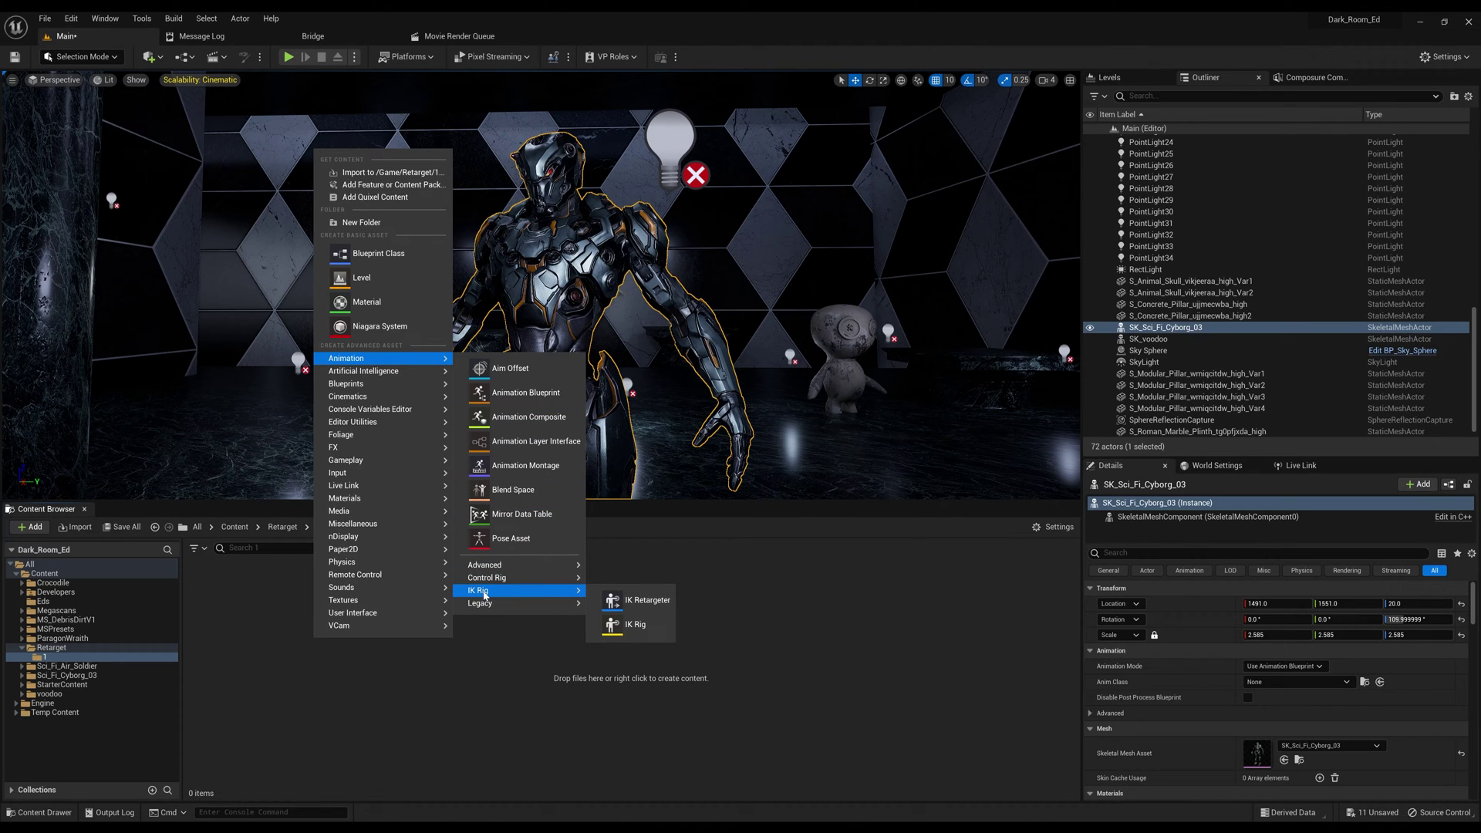
{"action": "left_click", "coordinate": [643, 626]}
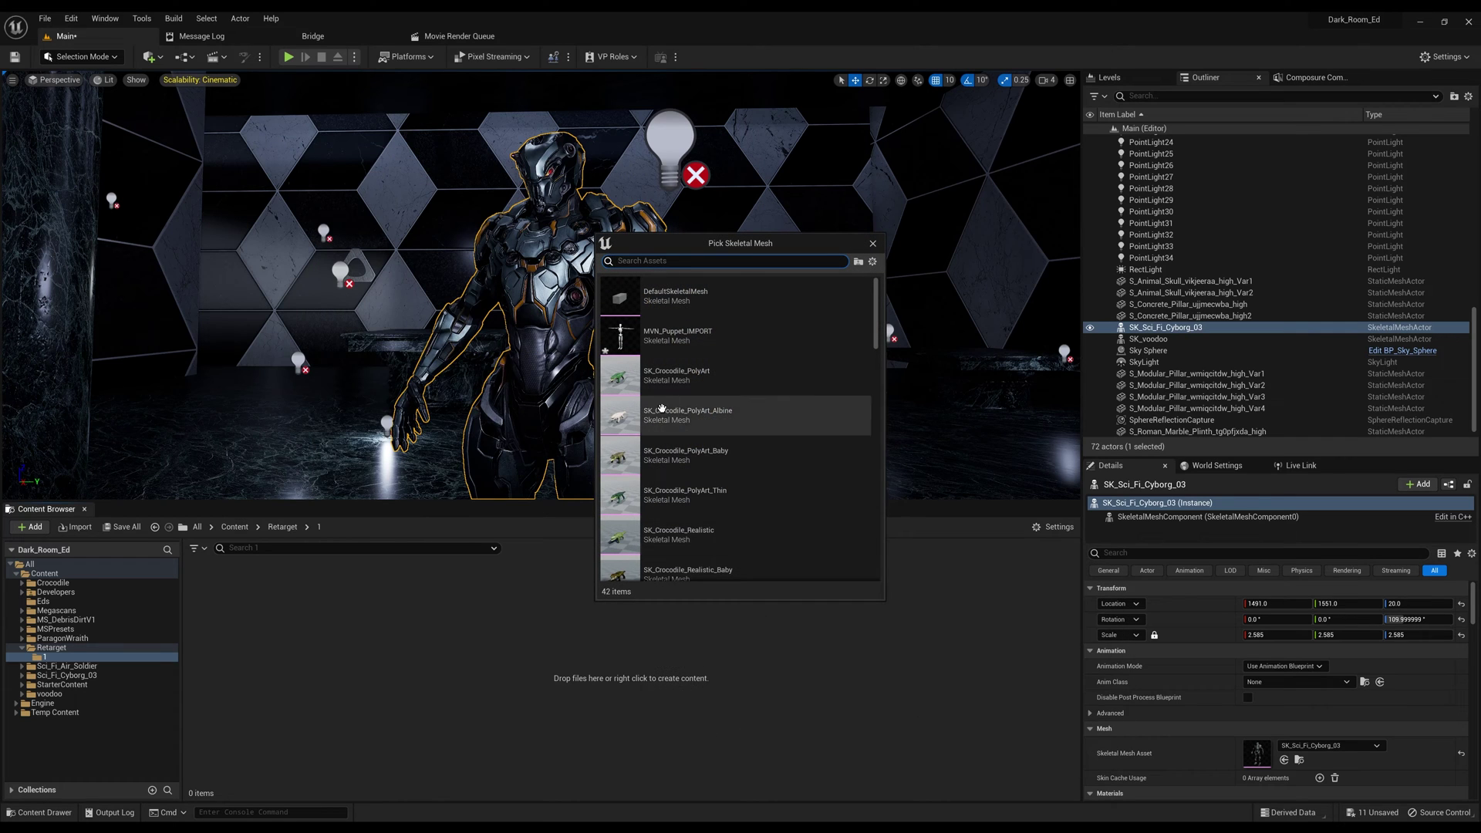
{"action": "mouse_move", "coordinate": [667, 336]}
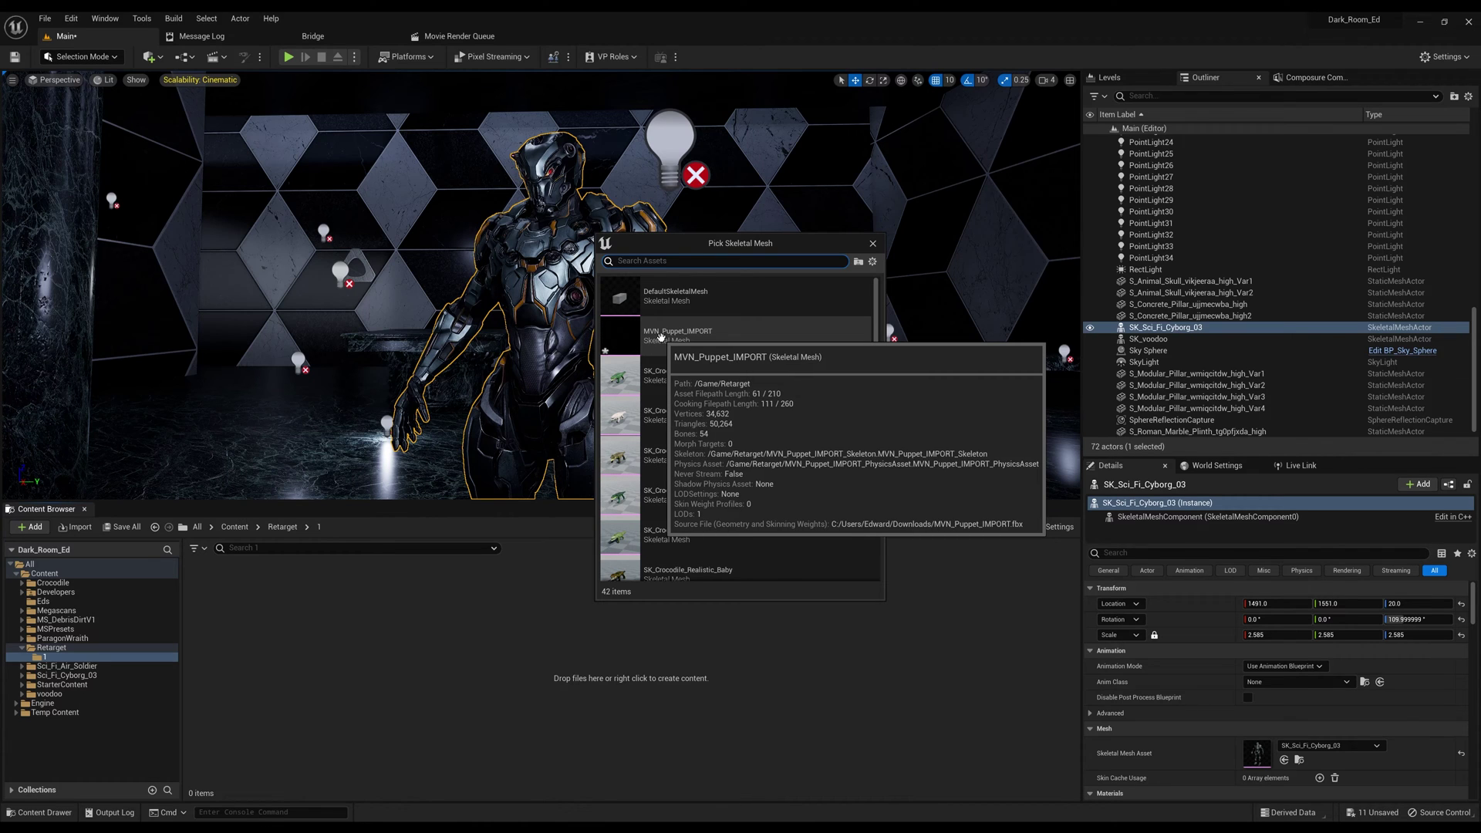
{"action": "left_click", "coordinate": [660, 337]}
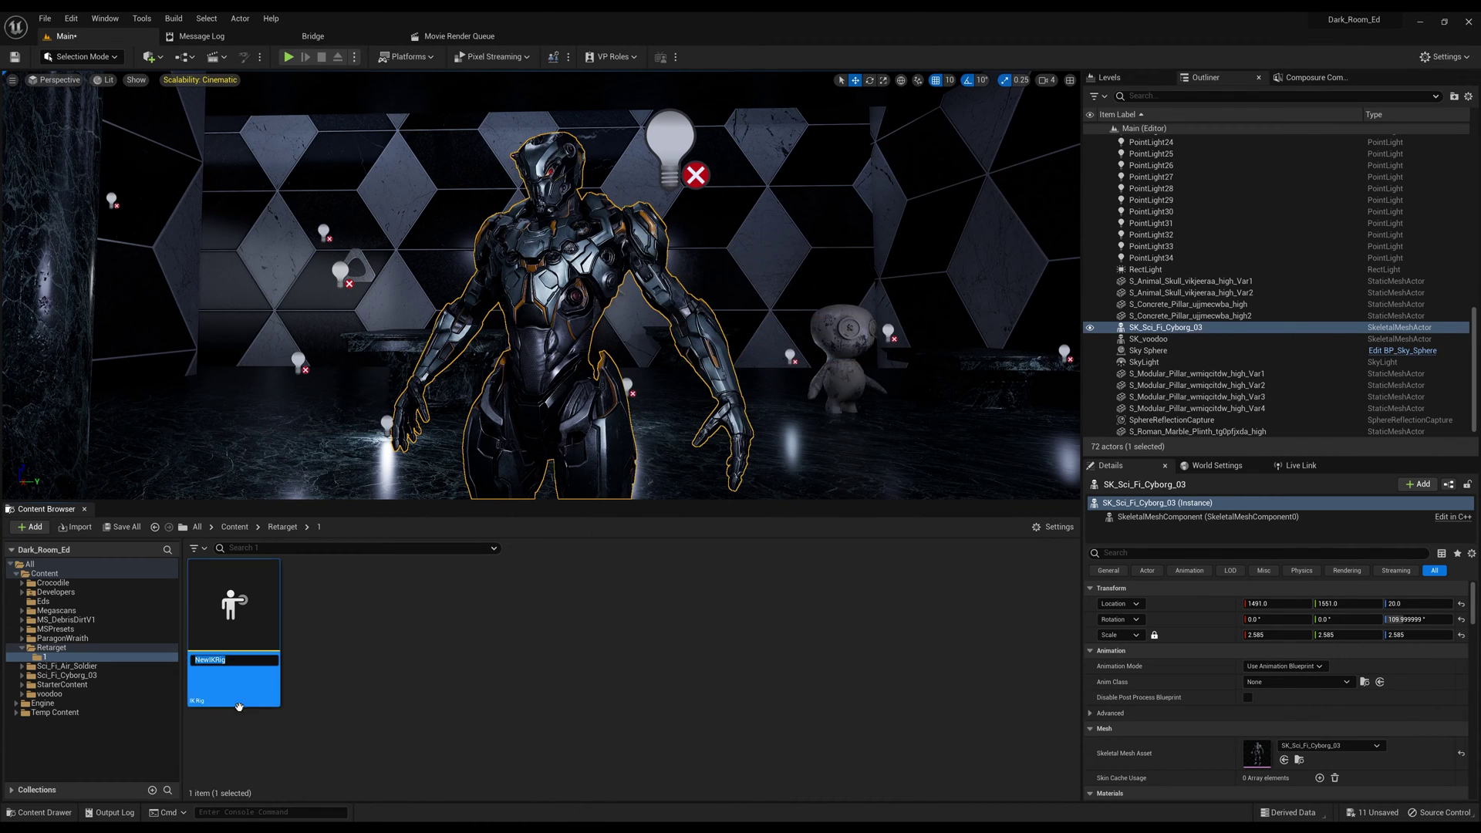
{"action": "left_click_drag", "start_coordinate": [210, 660], "coordinate": [190, 661]}
{"action": "type", "text": "MVN"}
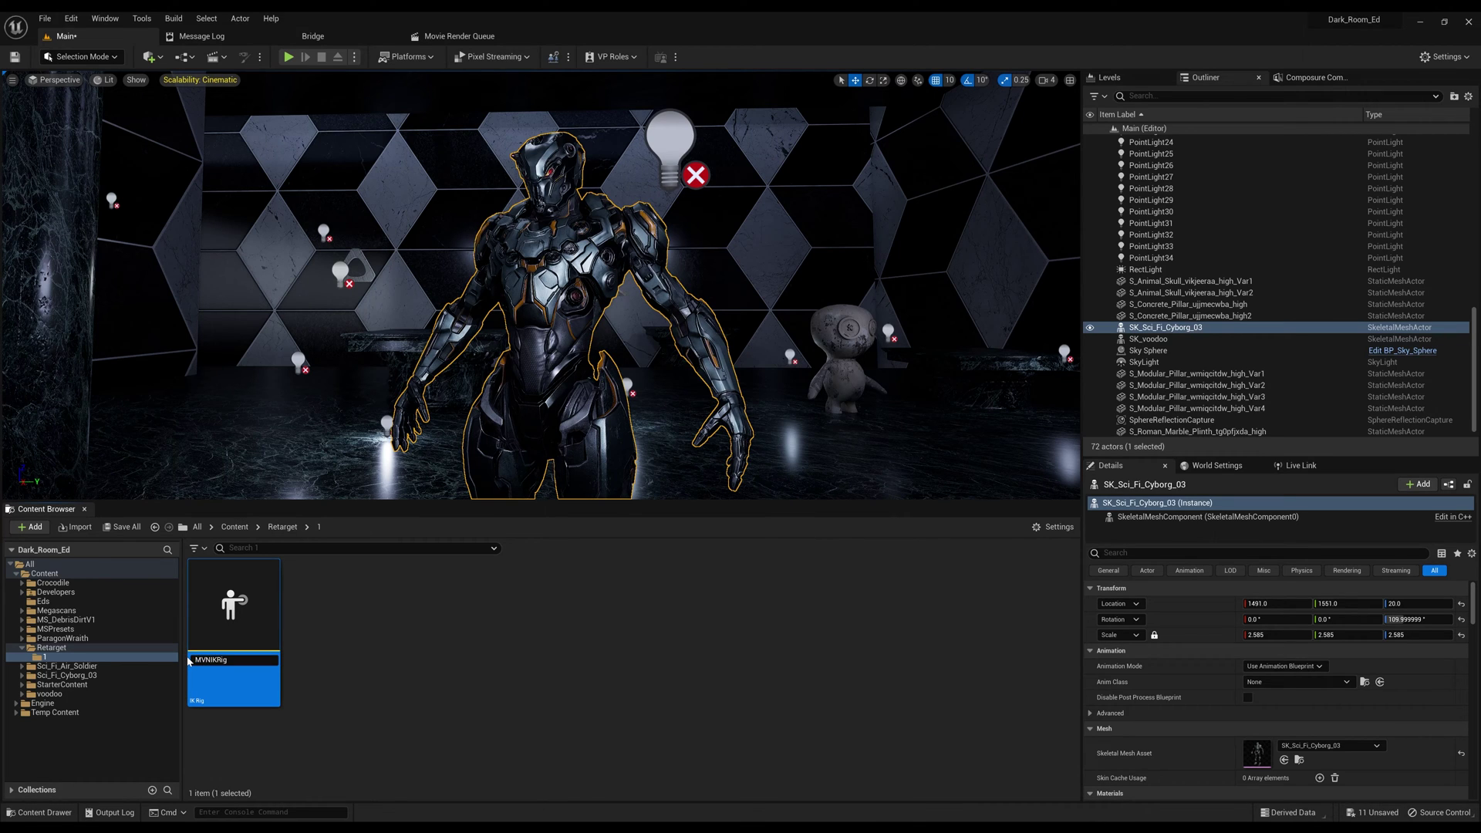
{"action": "type", "text": "_"}
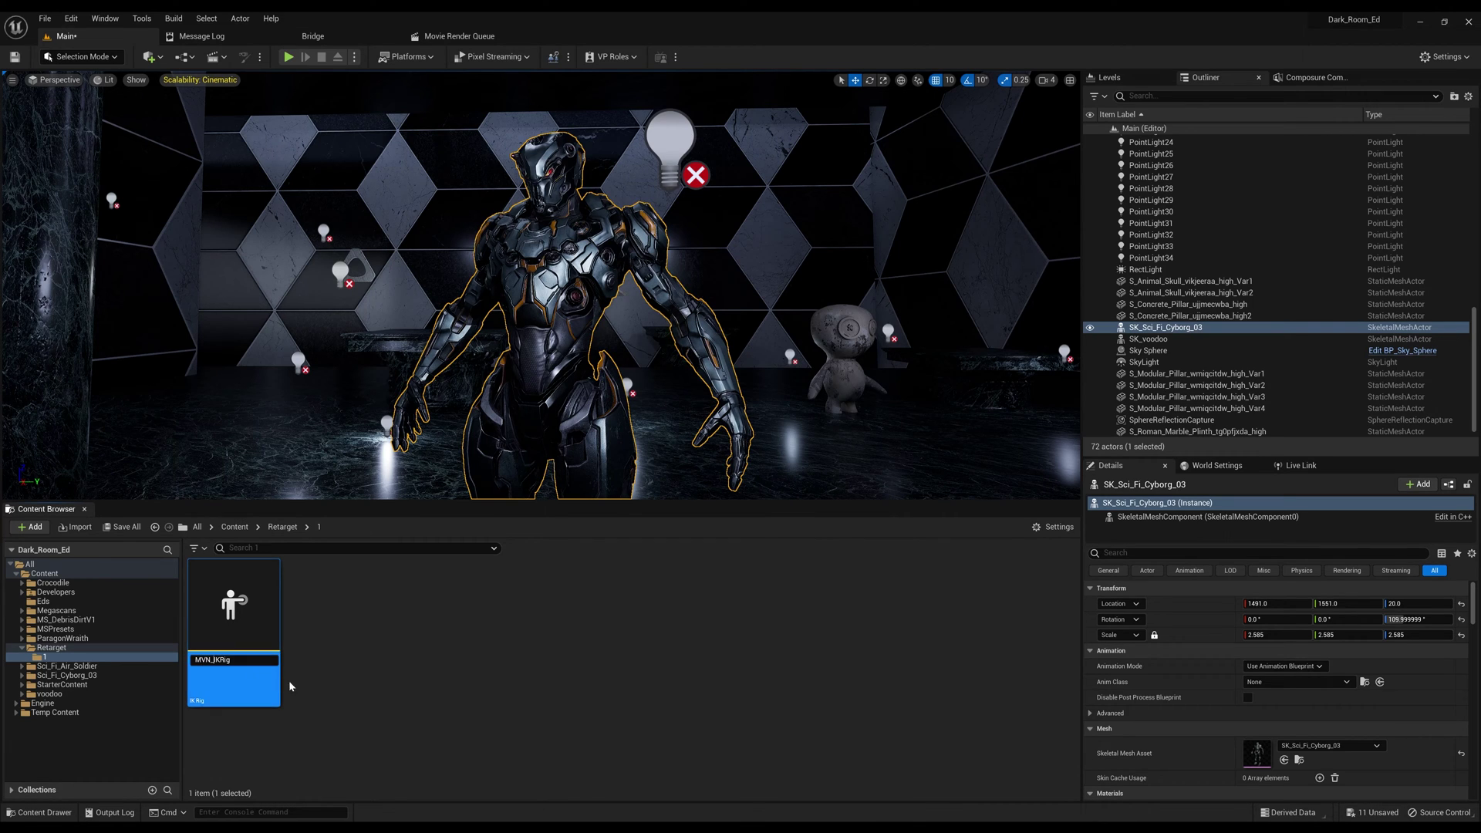
{"action": "key", "text": "Return"}
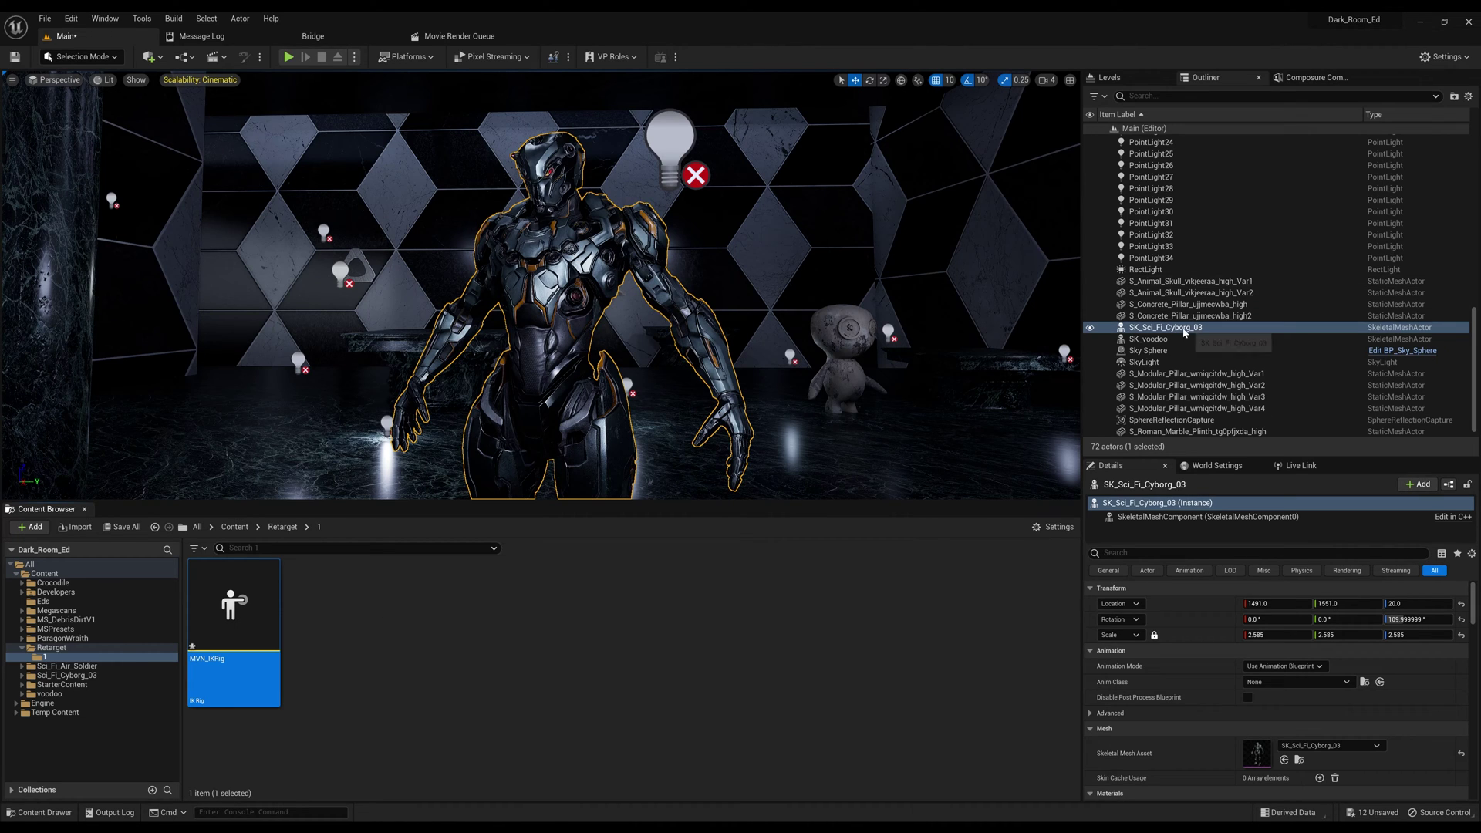
Create a second IK Rig for the SK_Sci_Fi_Cyborg_03 skeletal mesh and name it Cyborg_IKRig
{"action": "right_click", "coordinate": [372, 604]}
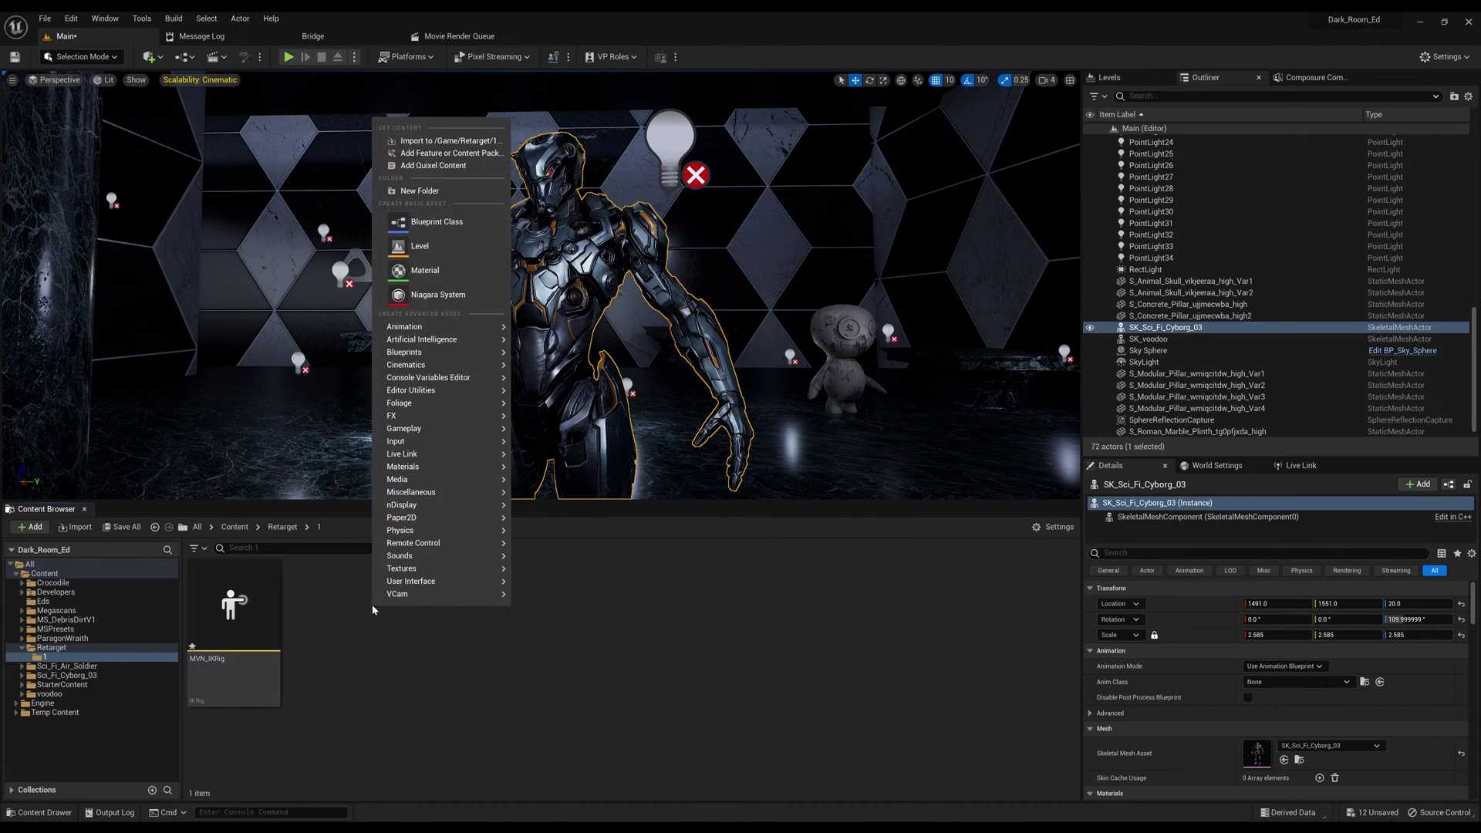
{"action": "mouse_move", "coordinate": [440, 324]}
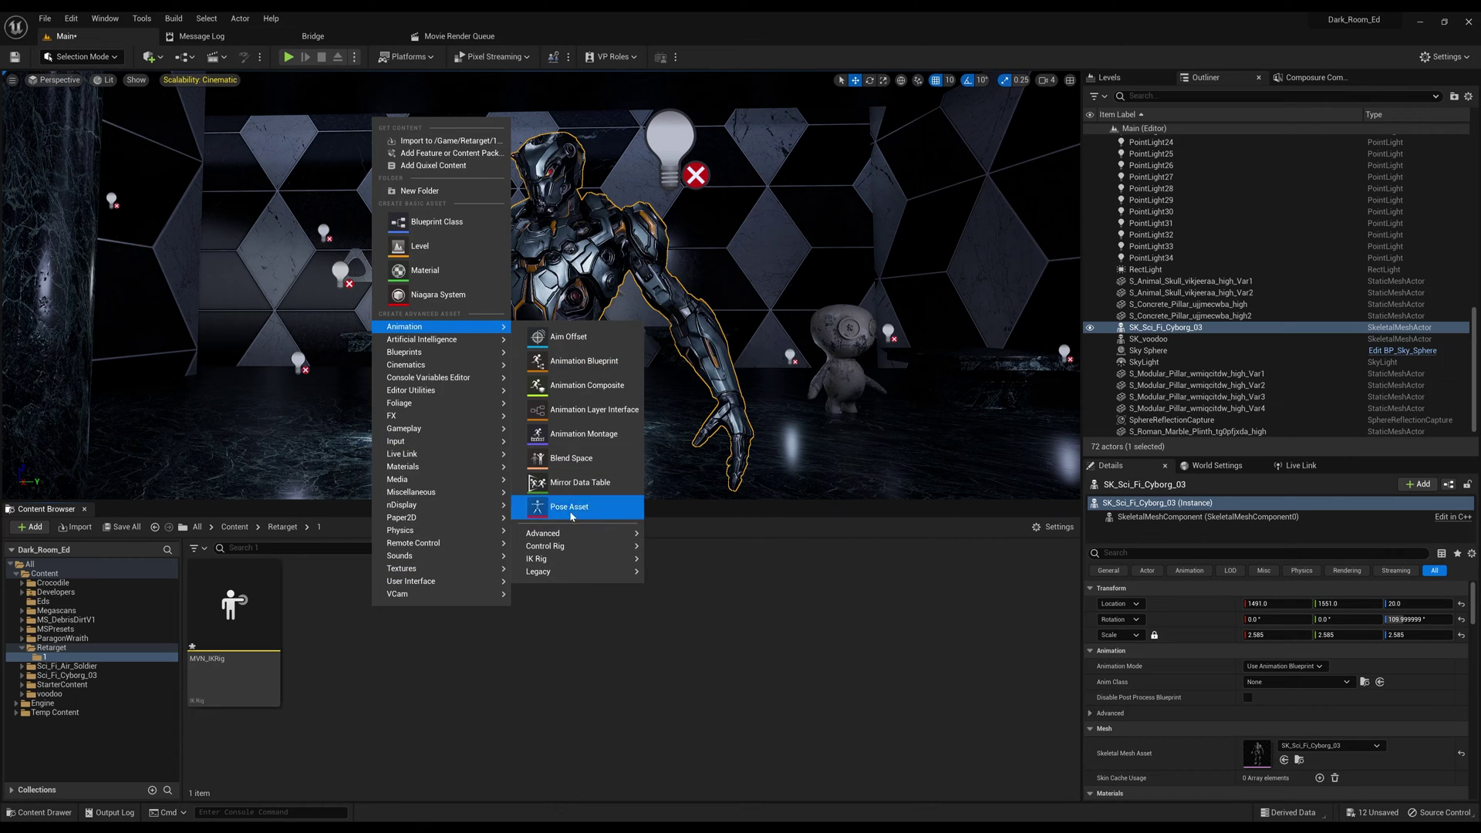
{"action": "mouse_move", "coordinate": [569, 561]}
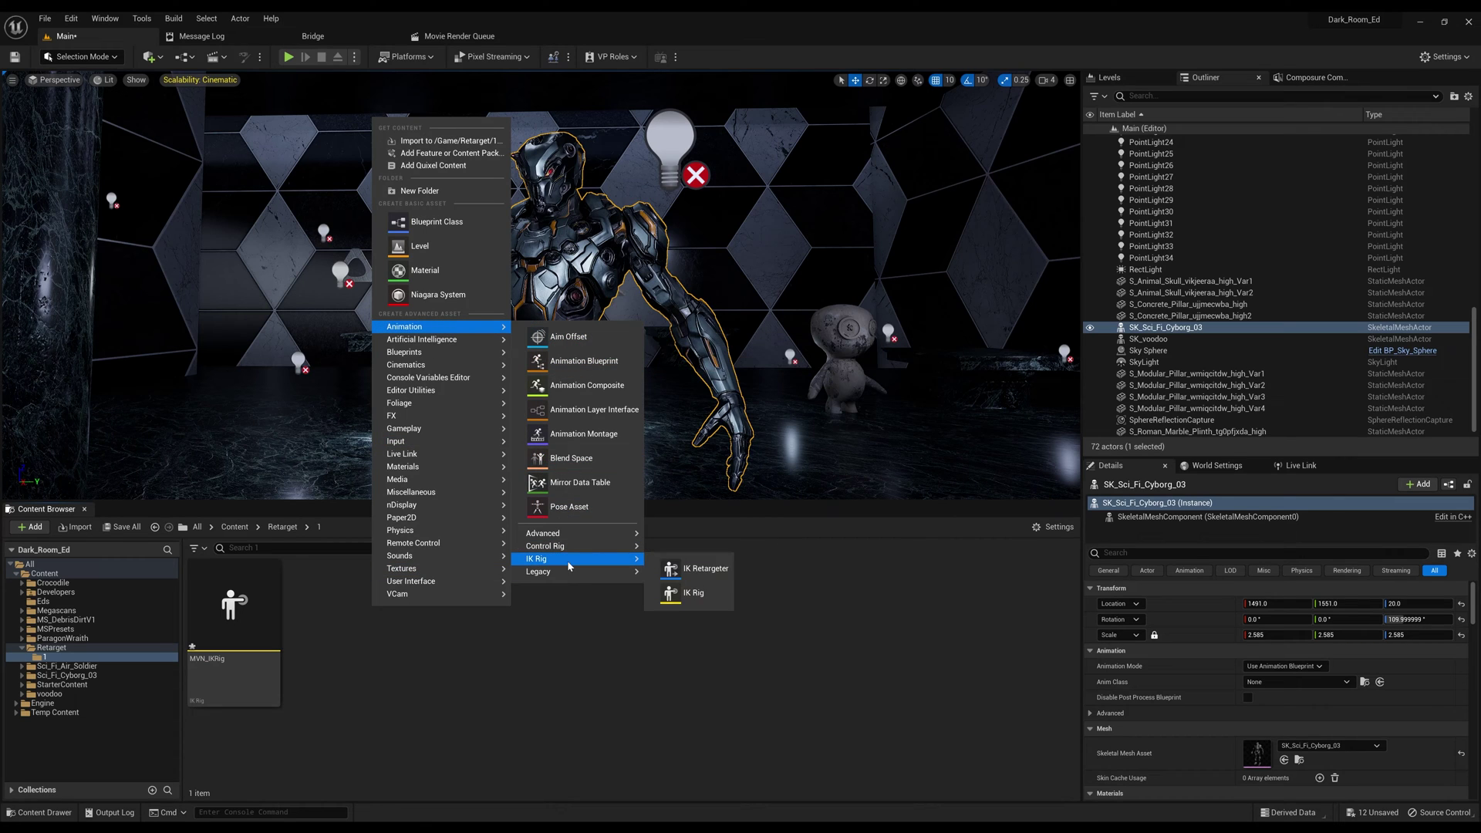
{"action": "left_click", "coordinate": [693, 593]}
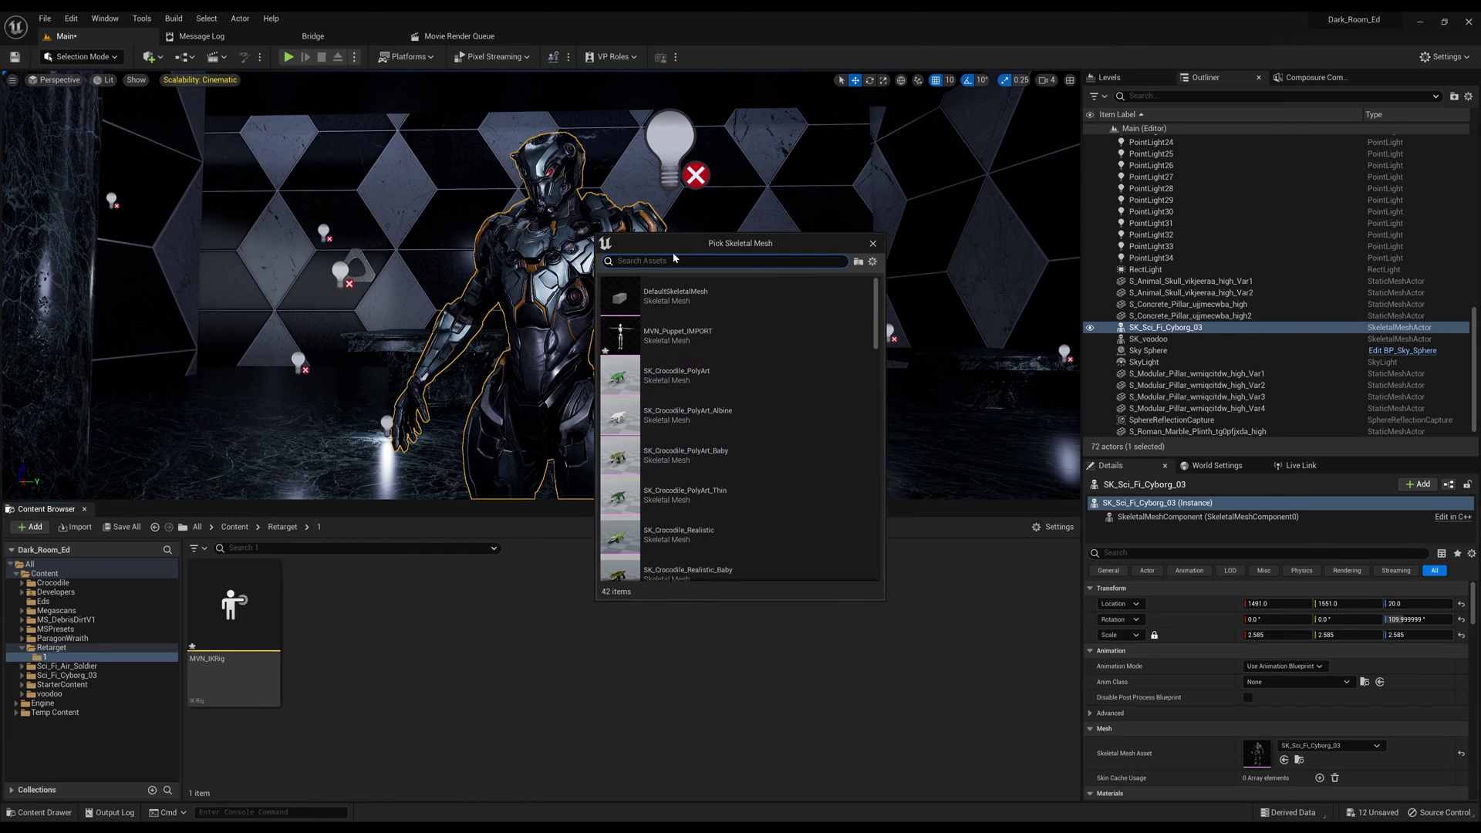
{"action": "type", "text": "cyborg"}
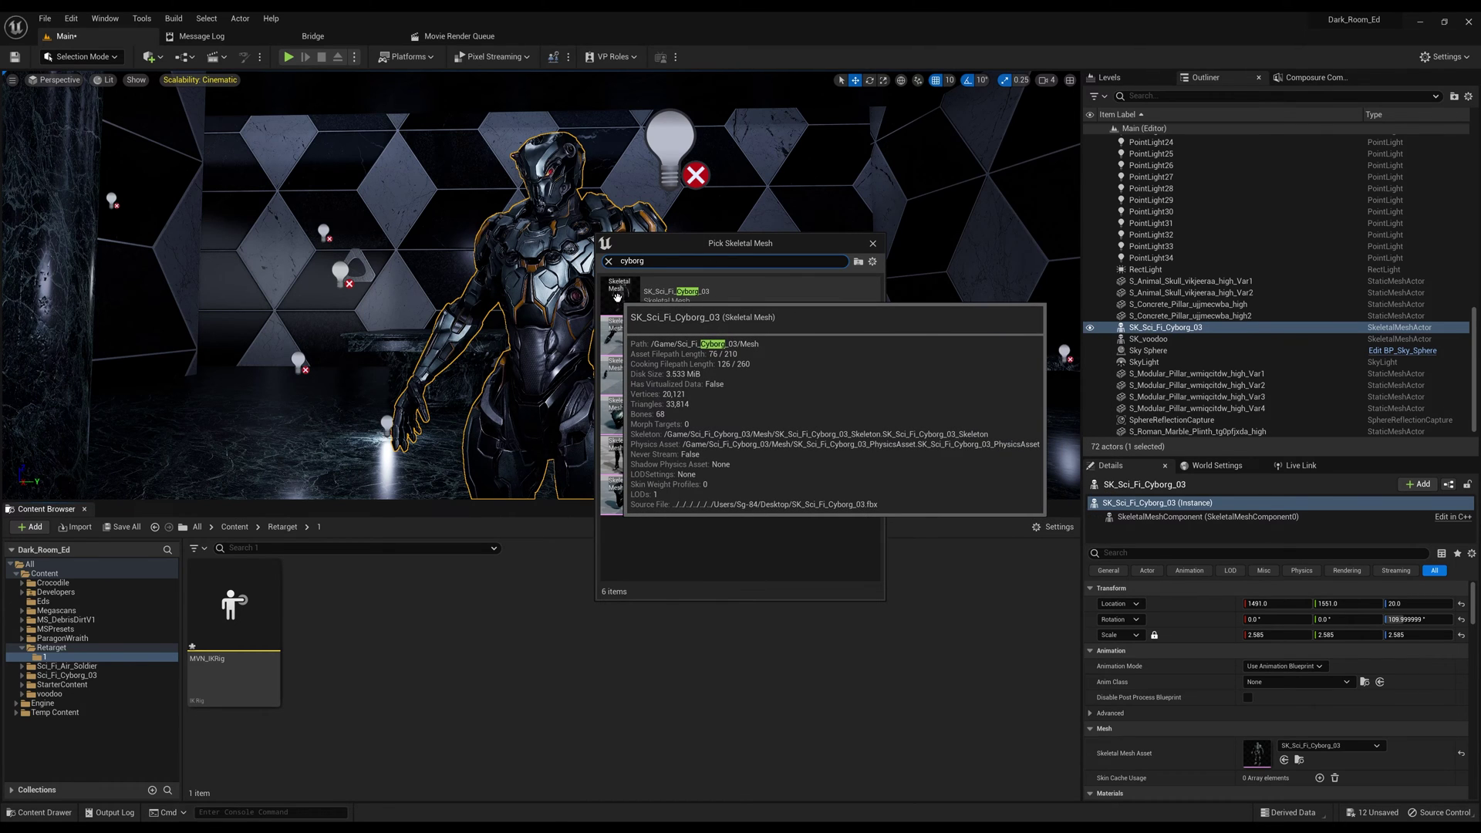
{"action": "left_click", "coordinate": [616, 296]}
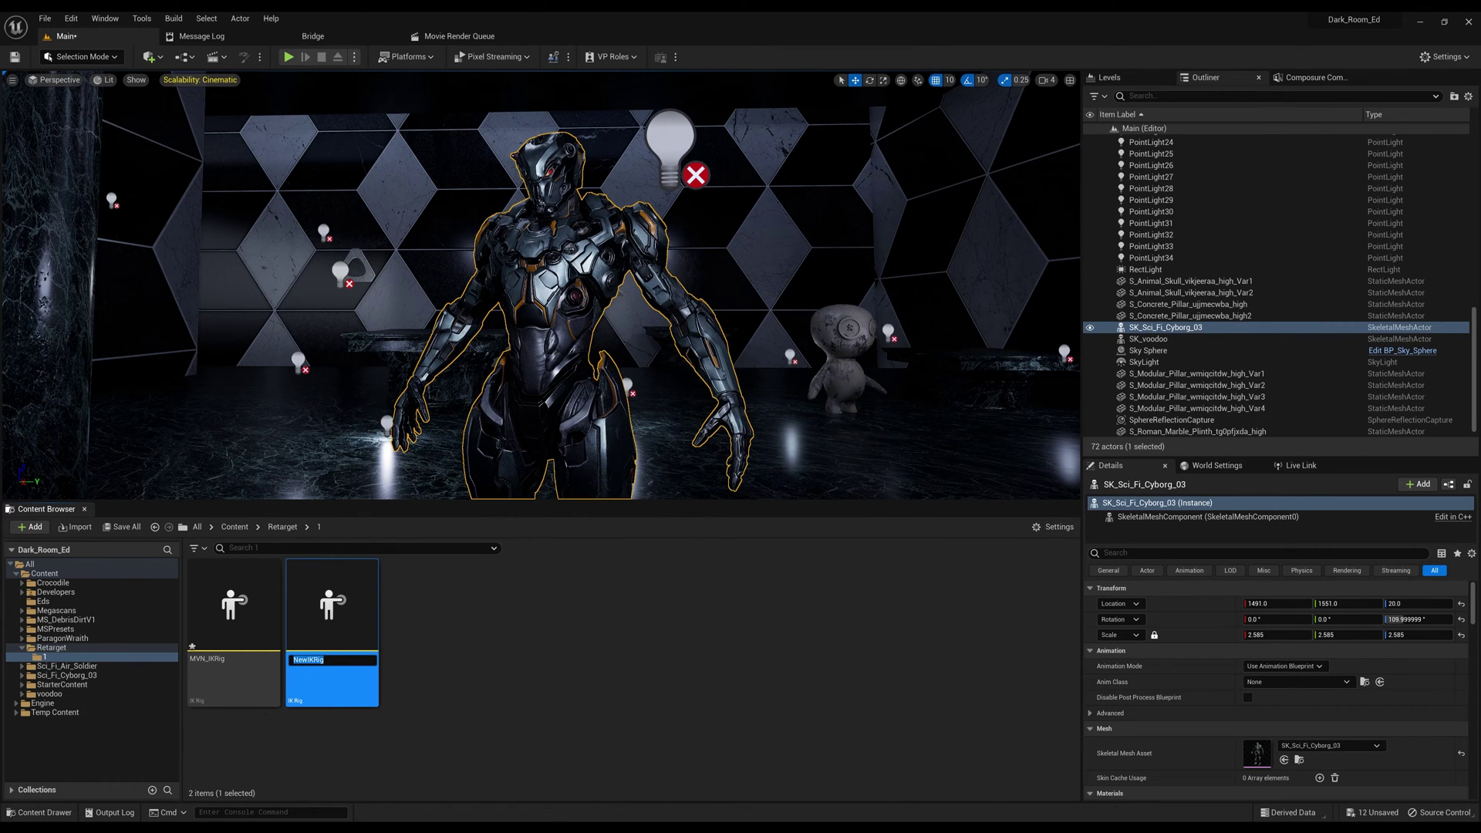
{"action": "left_click_drag", "start_coordinate": [310, 659], "coordinate": [291, 660]}
{"action": "type", "text": "Cyborg_"}
{"action": "key", "text": "Return"}
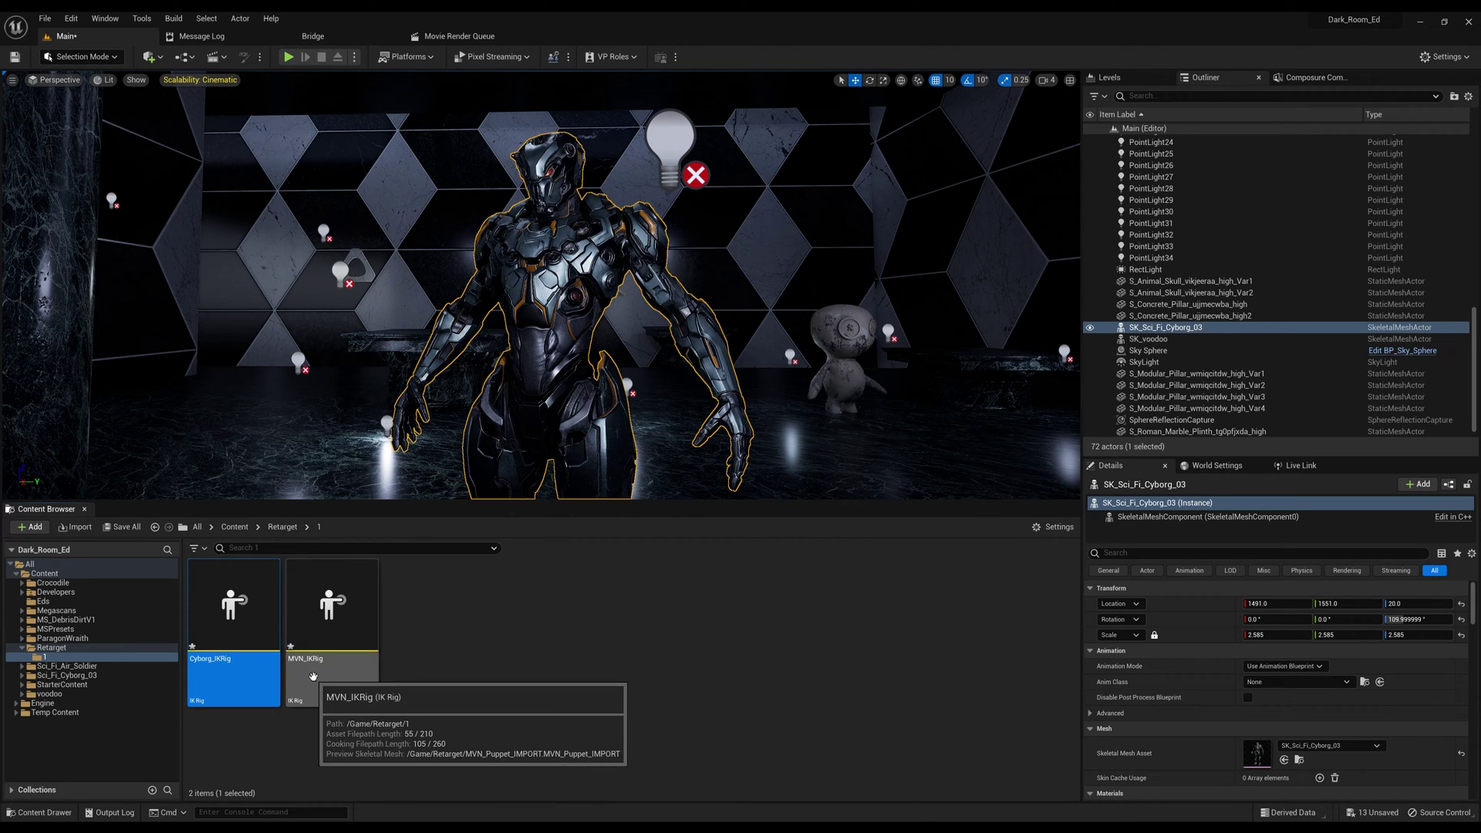
Open MVN_IKRig for editing and set its Hips bone as the retarget root
{"action": "left_click", "coordinate": [348, 600]}
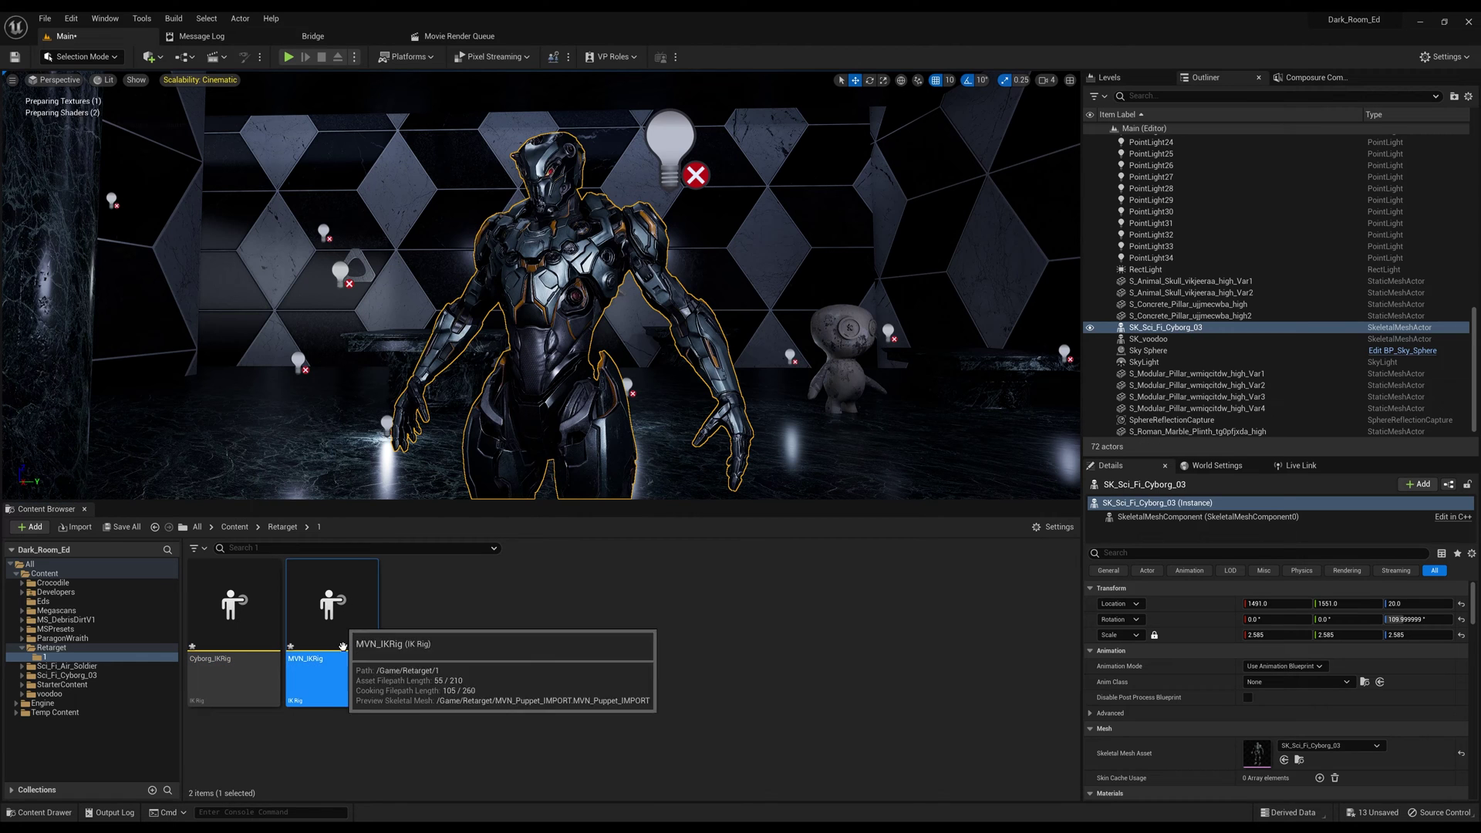
{"action": "double_click", "coordinate": [348, 601]}
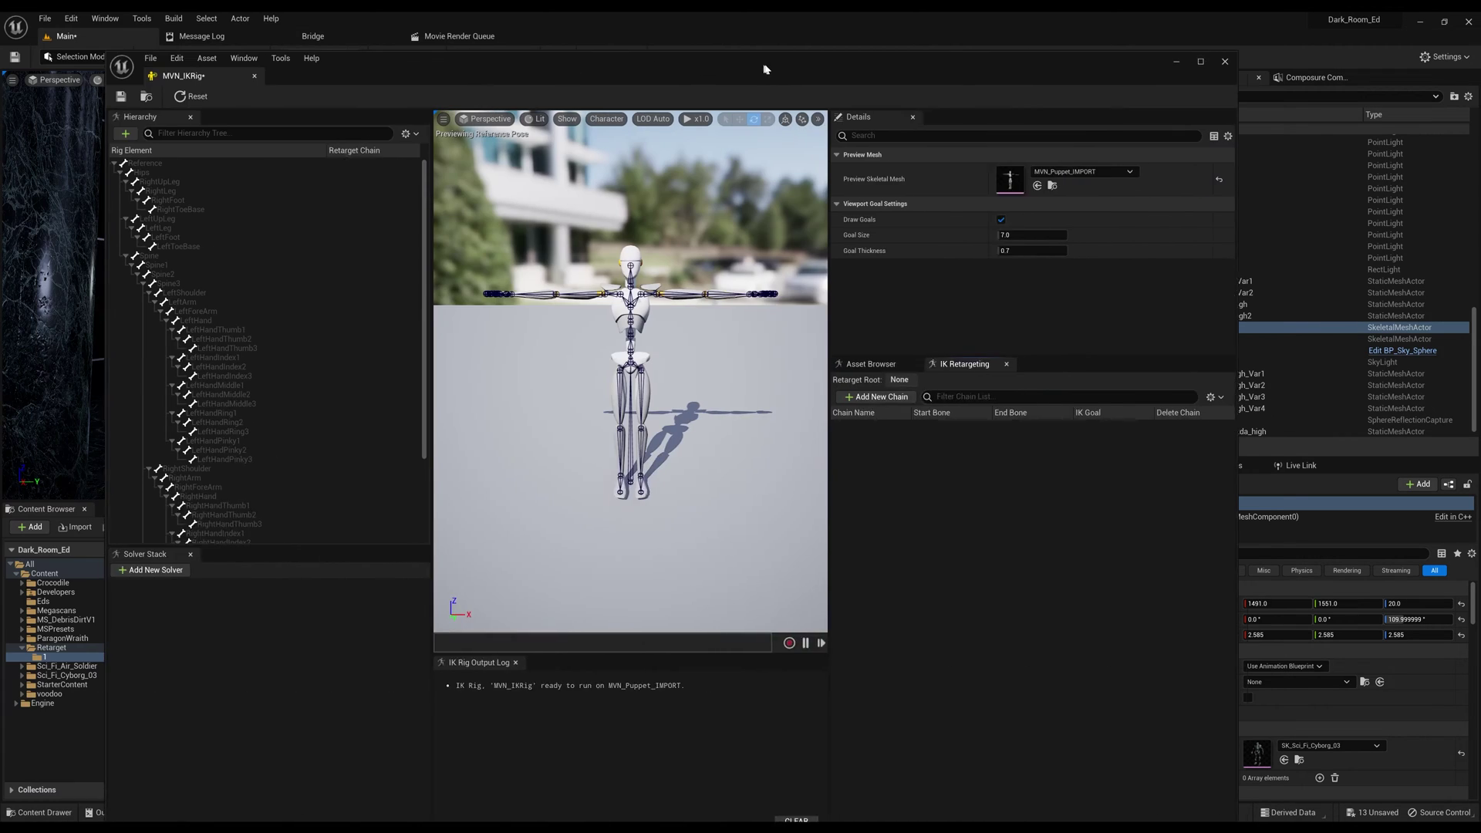
{"action": "mouse_move", "coordinate": [839, 39]}
{"action": "left_mouse_down"}
{"action": "mouse_move", "coordinate": [840, 90]}
{"action": "mouse_move", "coordinate": [829, 58]}
{"action": "left_mouse_up"}
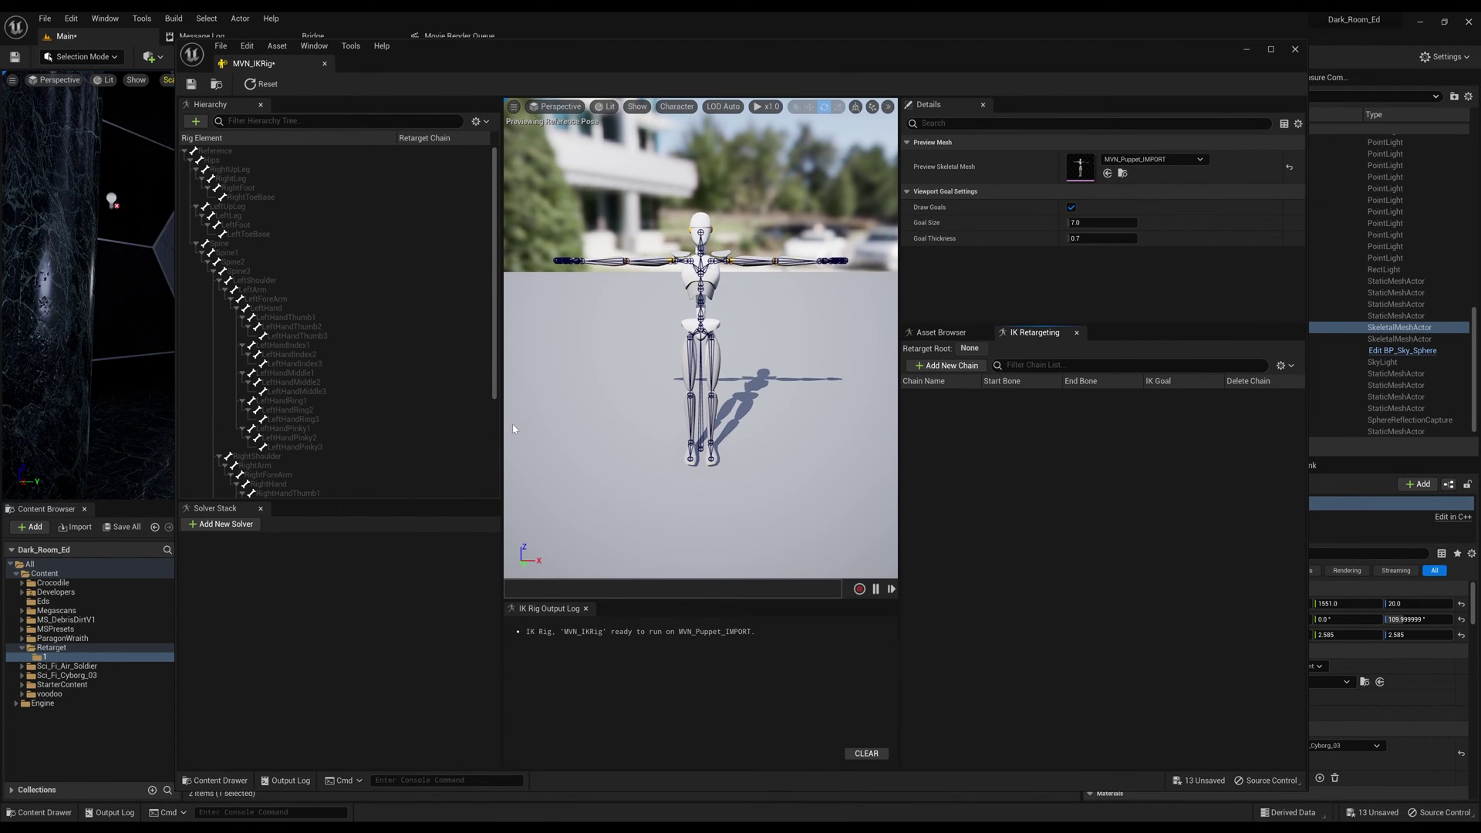
{"action": "right_click", "coordinate": [262, 159]}
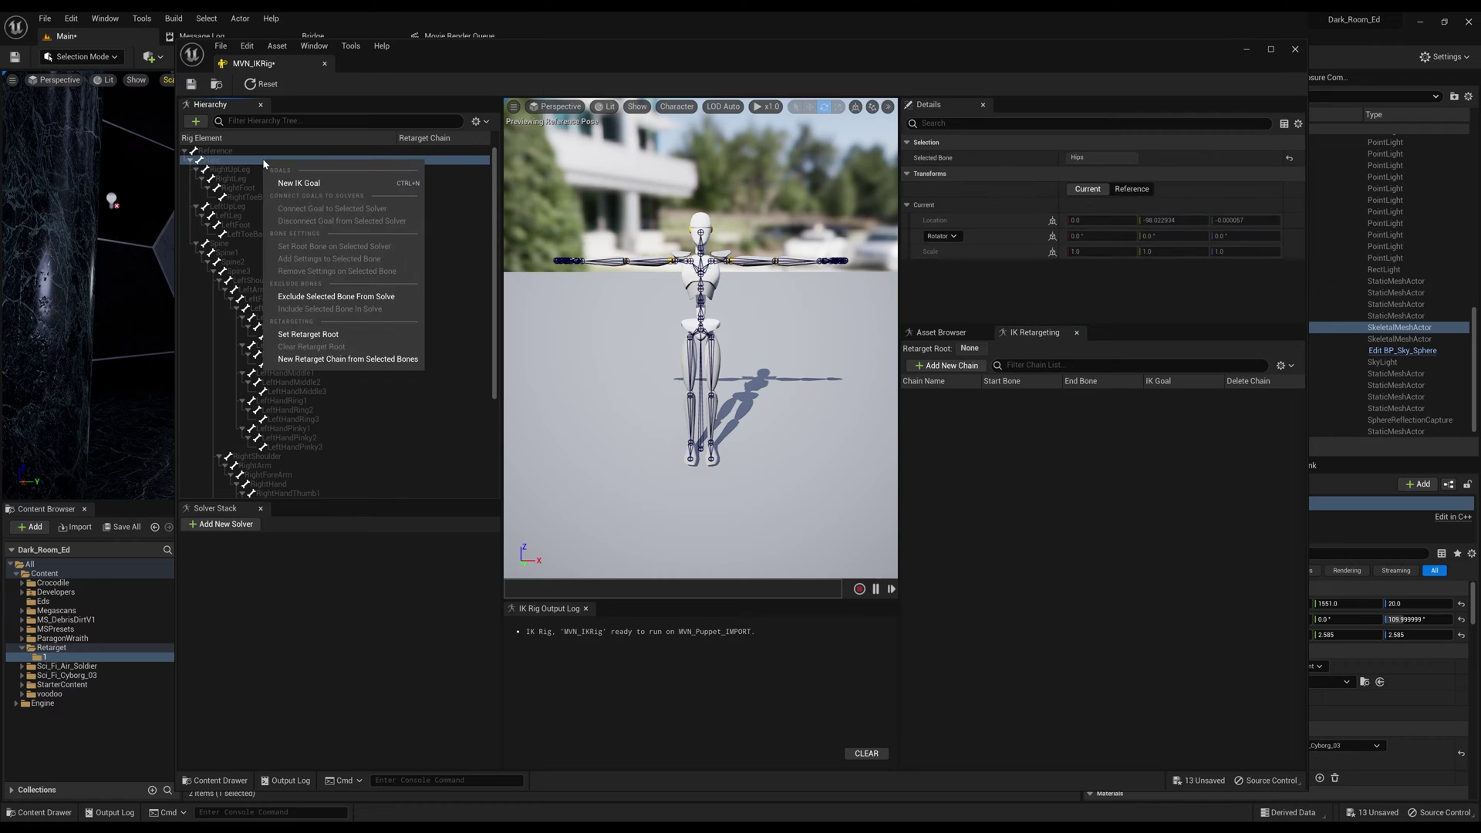
{"action": "left_click", "coordinate": [307, 334]}
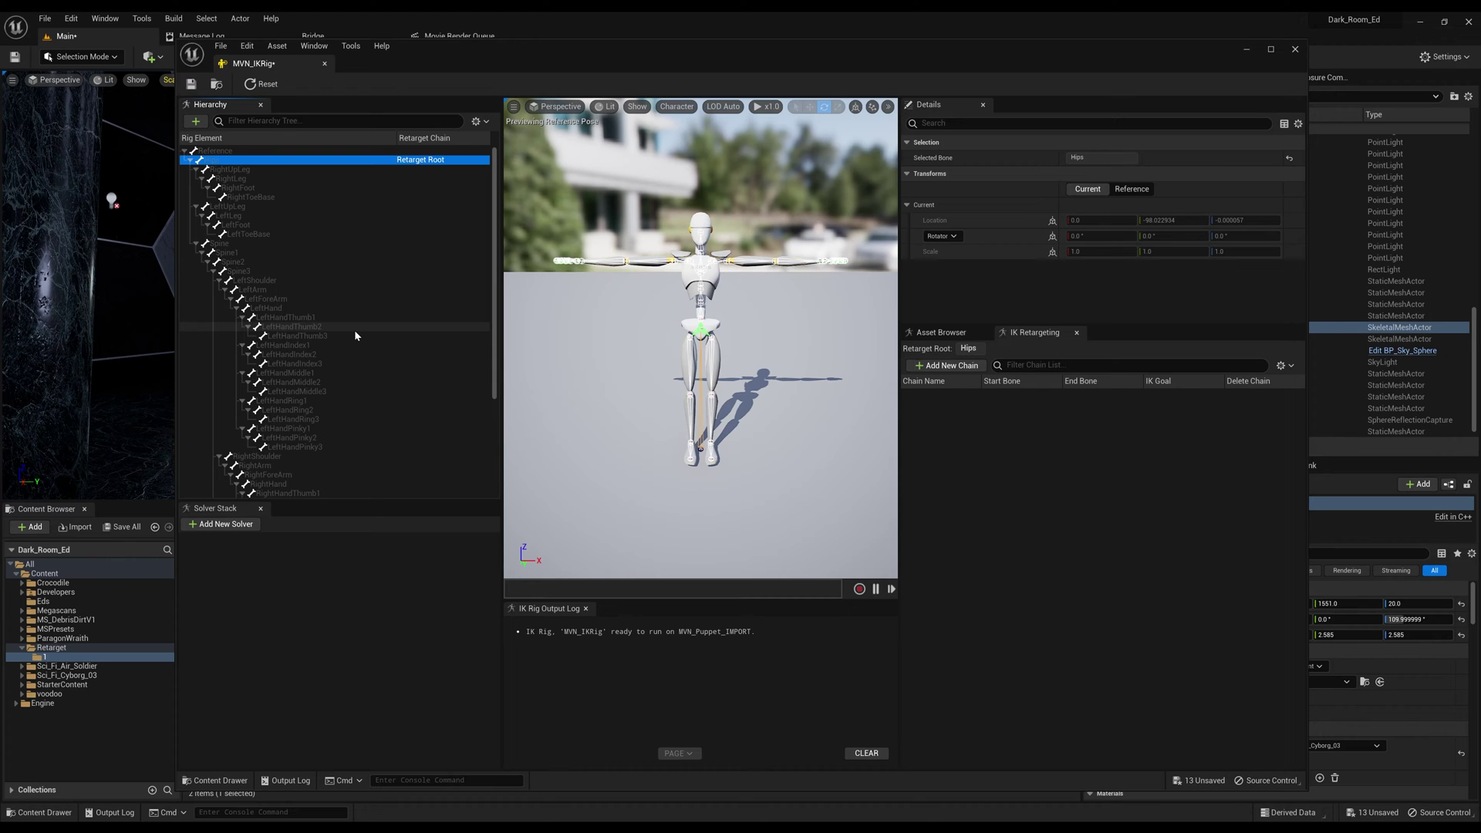
Switch to Chrome and examine the example retarget chain table in the FBX import into Unreal Engine article, returning to MVN_IKRig
{"action": "mouse_move", "coordinate": [266, 829]}
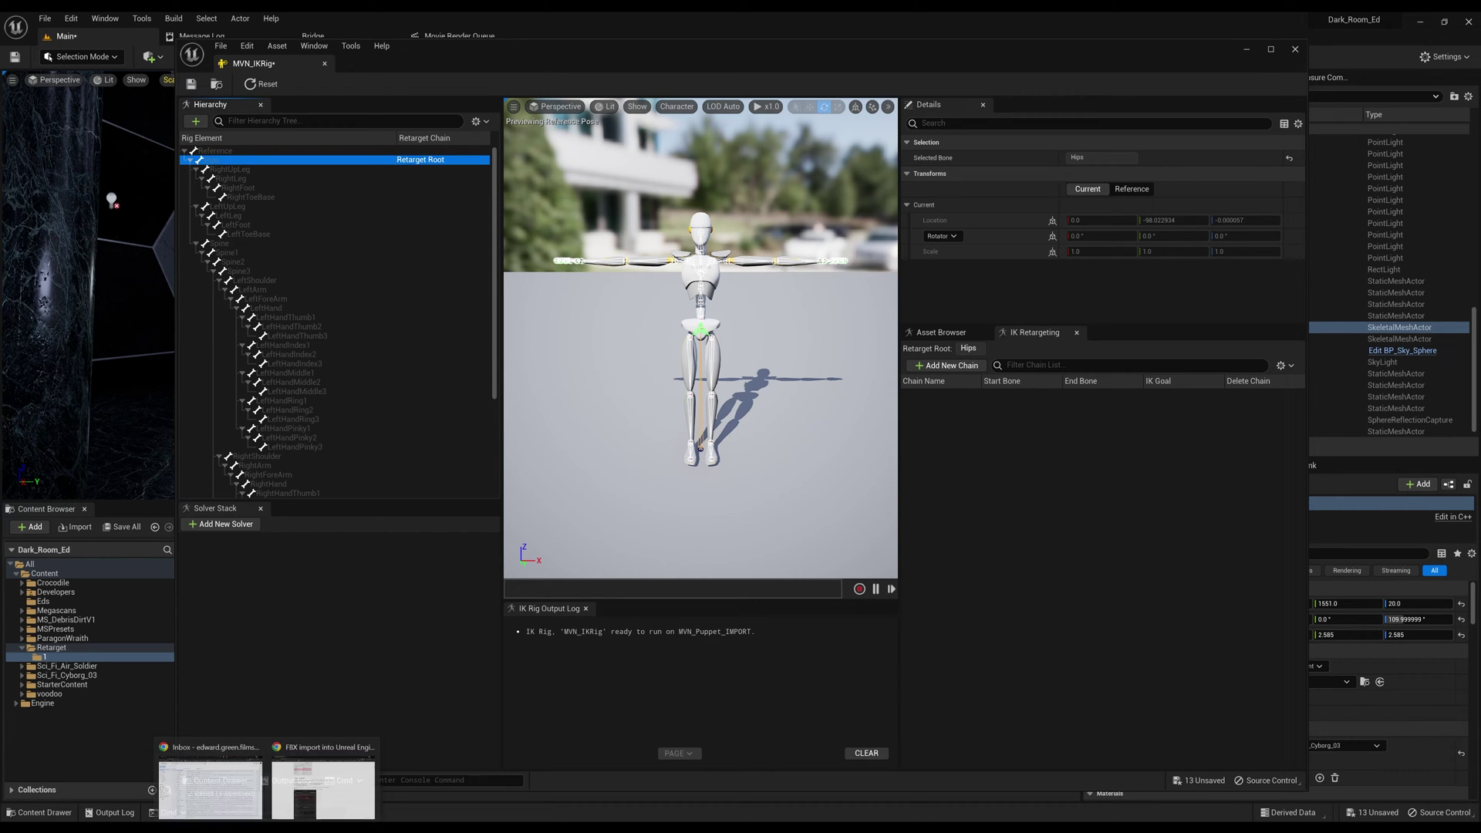
{"action": "left_click", "coordinate": [323, 788]}
{"action": "scroll", "coordinate": [701, 477], "scroll_direction": "down", "scroll_amount": 3}
{"action": "scroll", "coordinate": [702, 476], "scroll_direction": "down", "scroll_amount": 20}
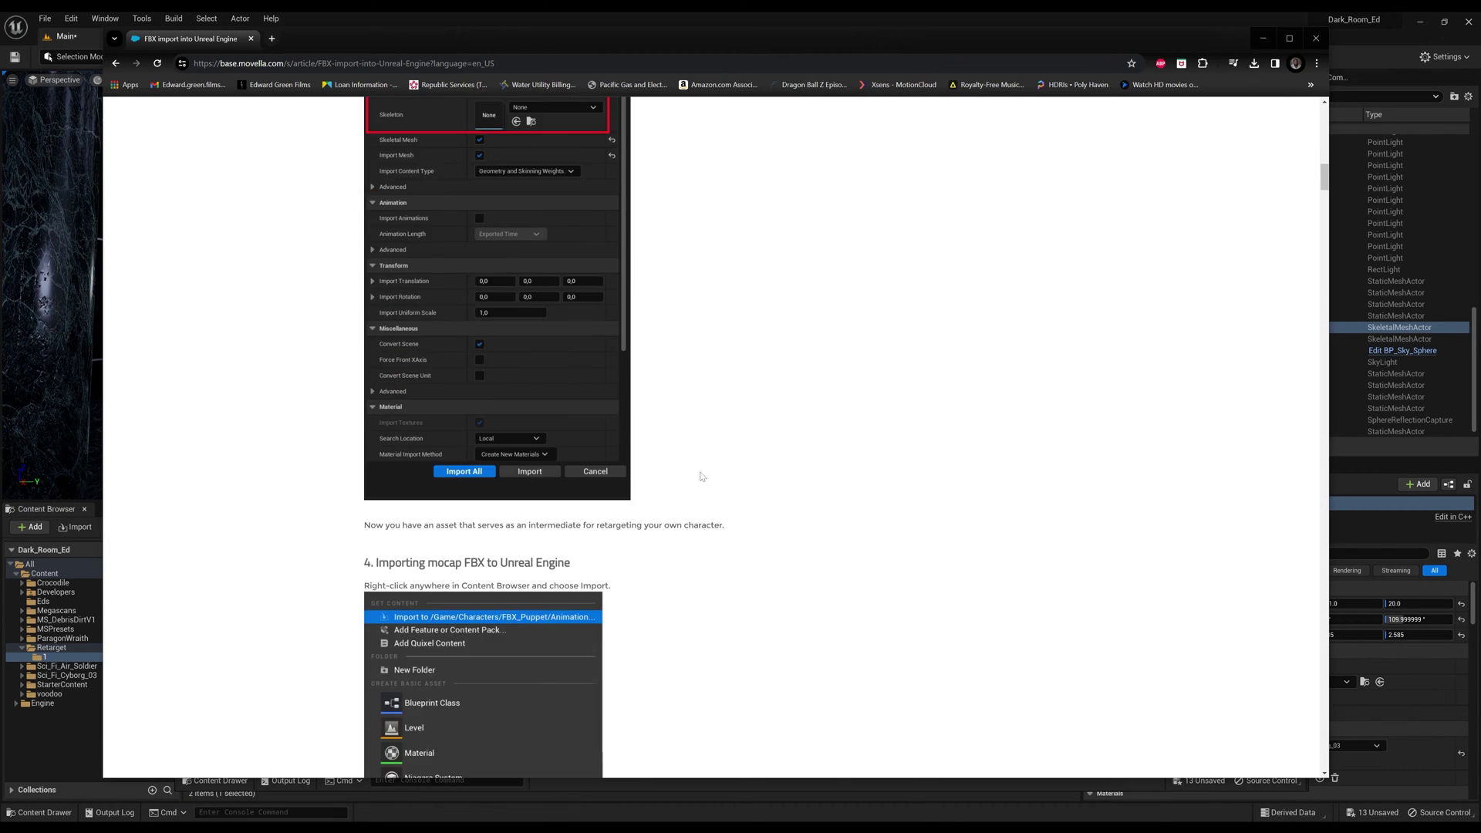
{"action": "scroll", "coordinate": [702, 476], "scroll_direction": "down", "scroll_amount": 12}
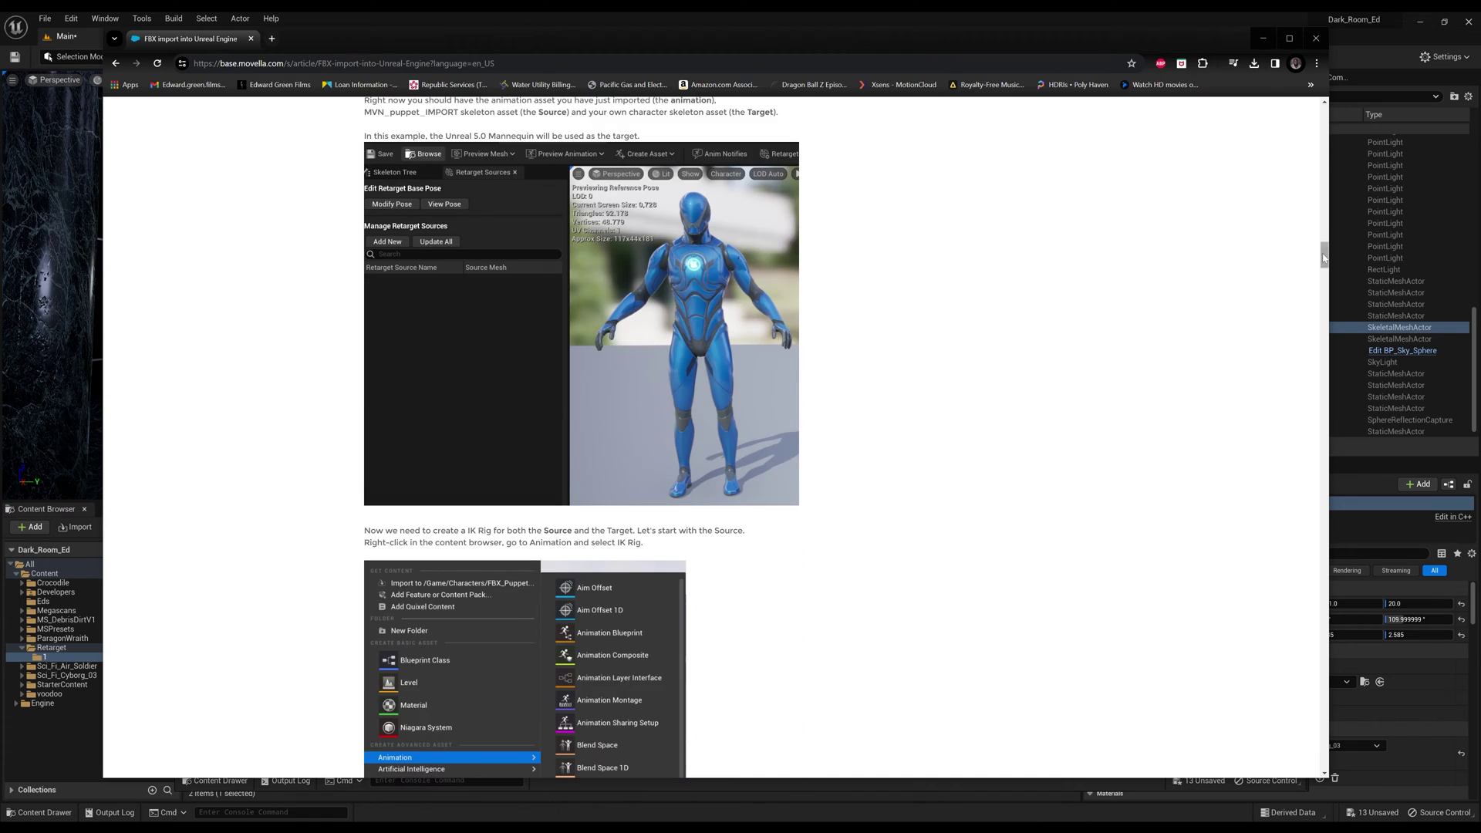
{"action": "left_click_drag", "start_coordinate": [1323, 255], "coordinate": [1303, 431]}
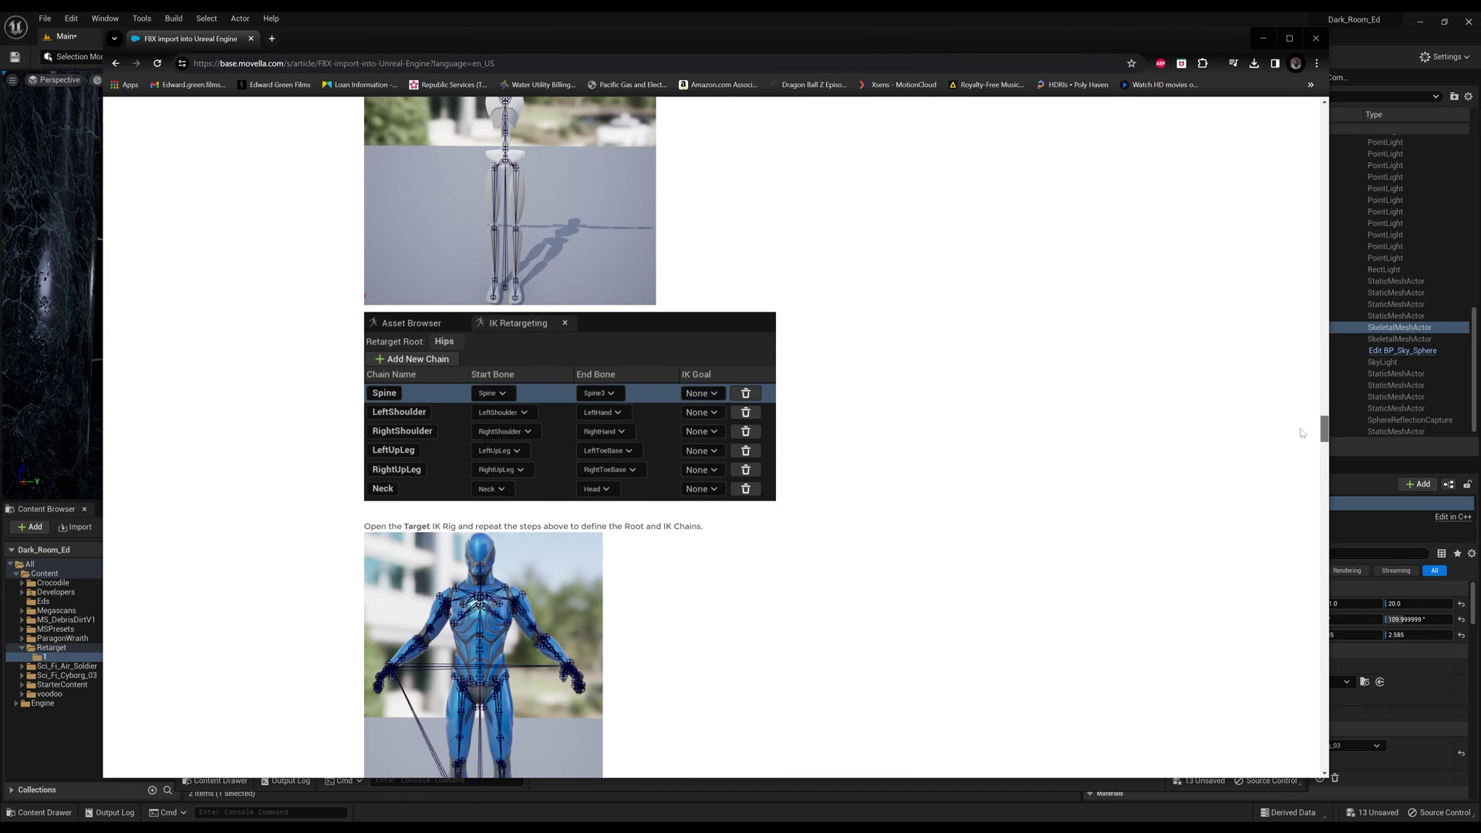
{"action": "left_click", "coordinate": [1261, 38]}
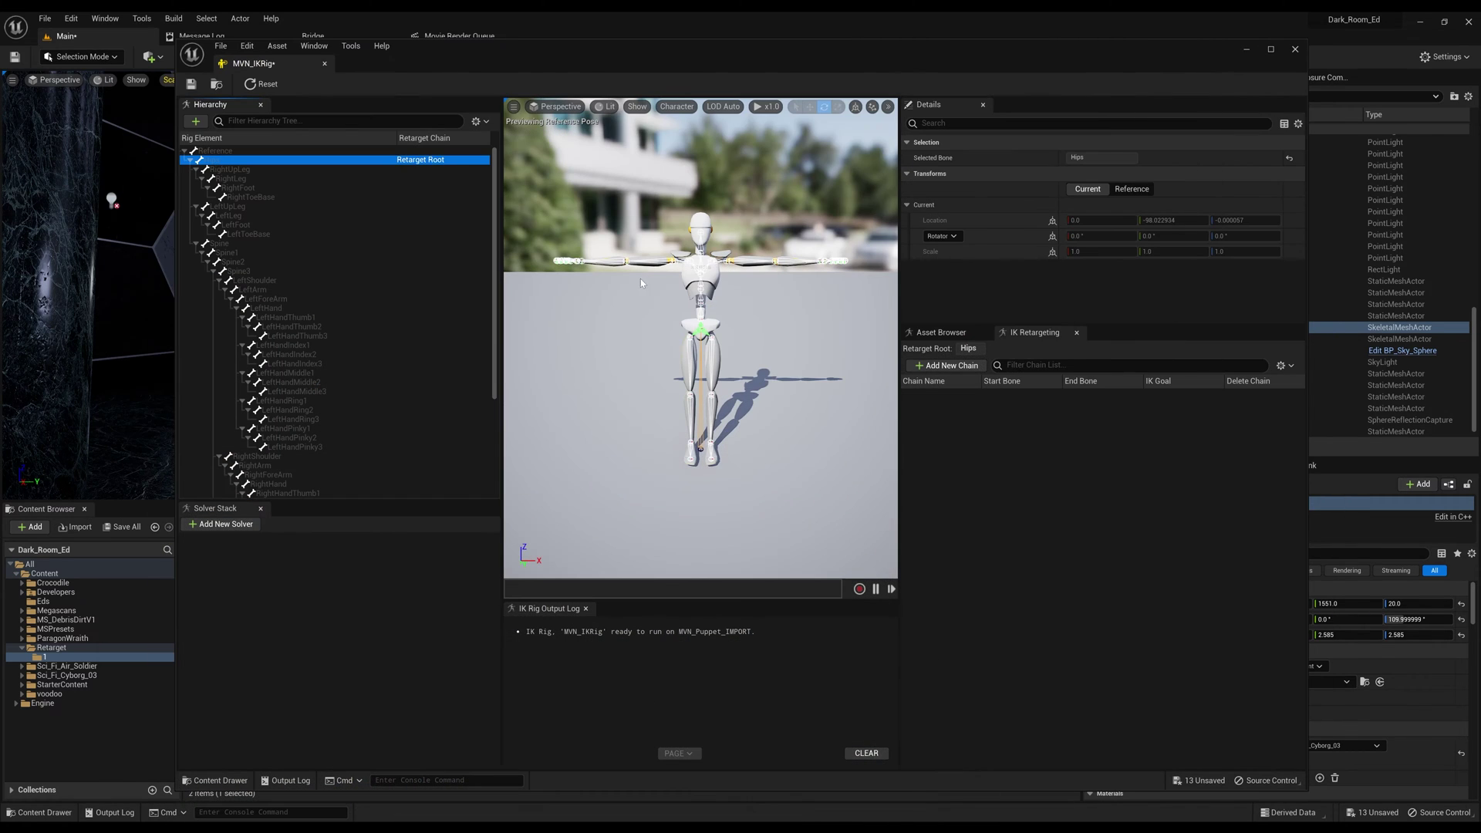
Create a retarget chain named RightLeg from the RightUpLeg through RightToeBase bones, without an IK goal
{"action": "left_click", "coordinate": [239, 169]}
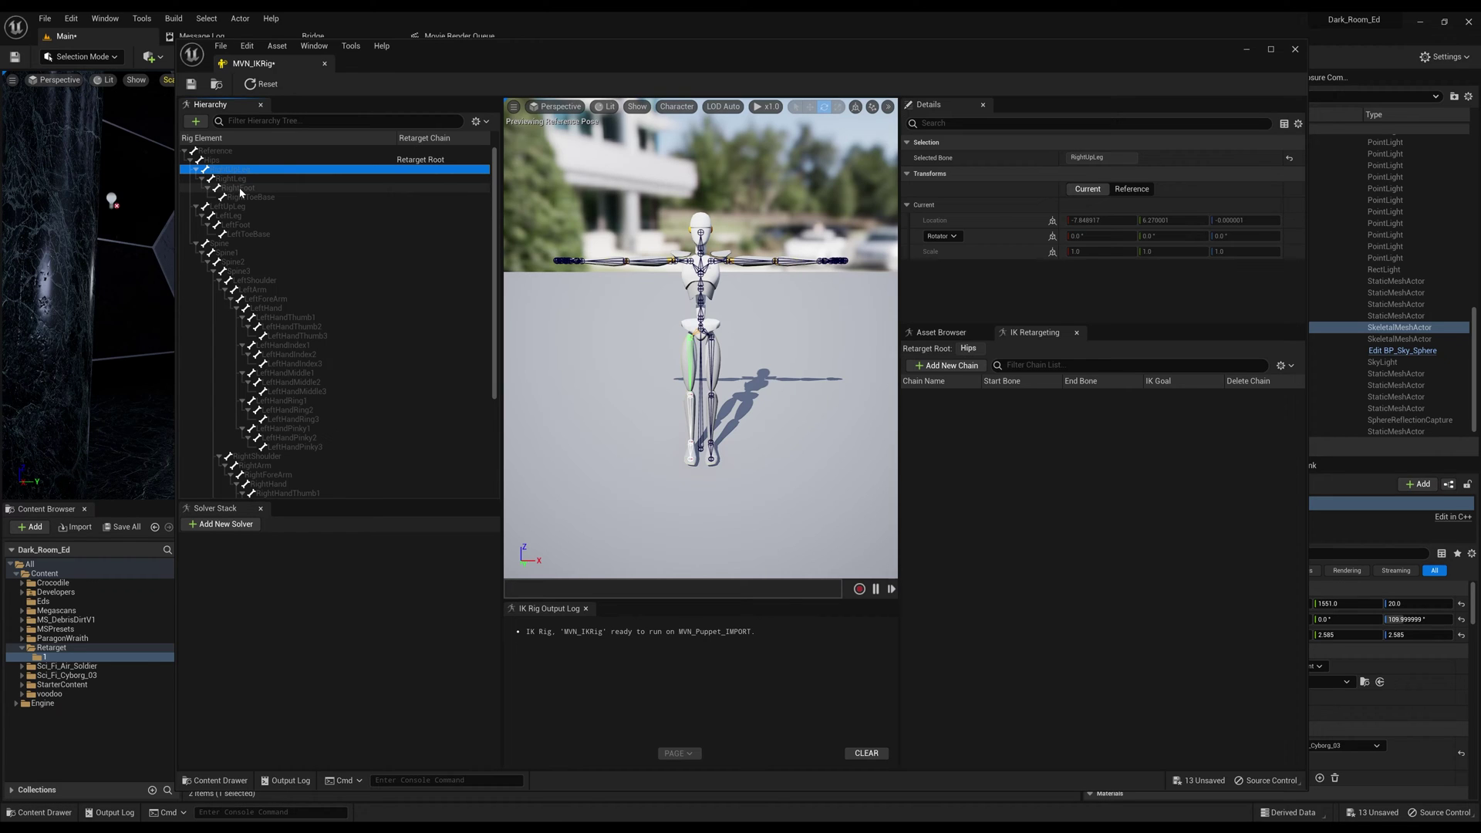
{"action": "left_click", "coordinate": [242, 197], "text": "shift"}
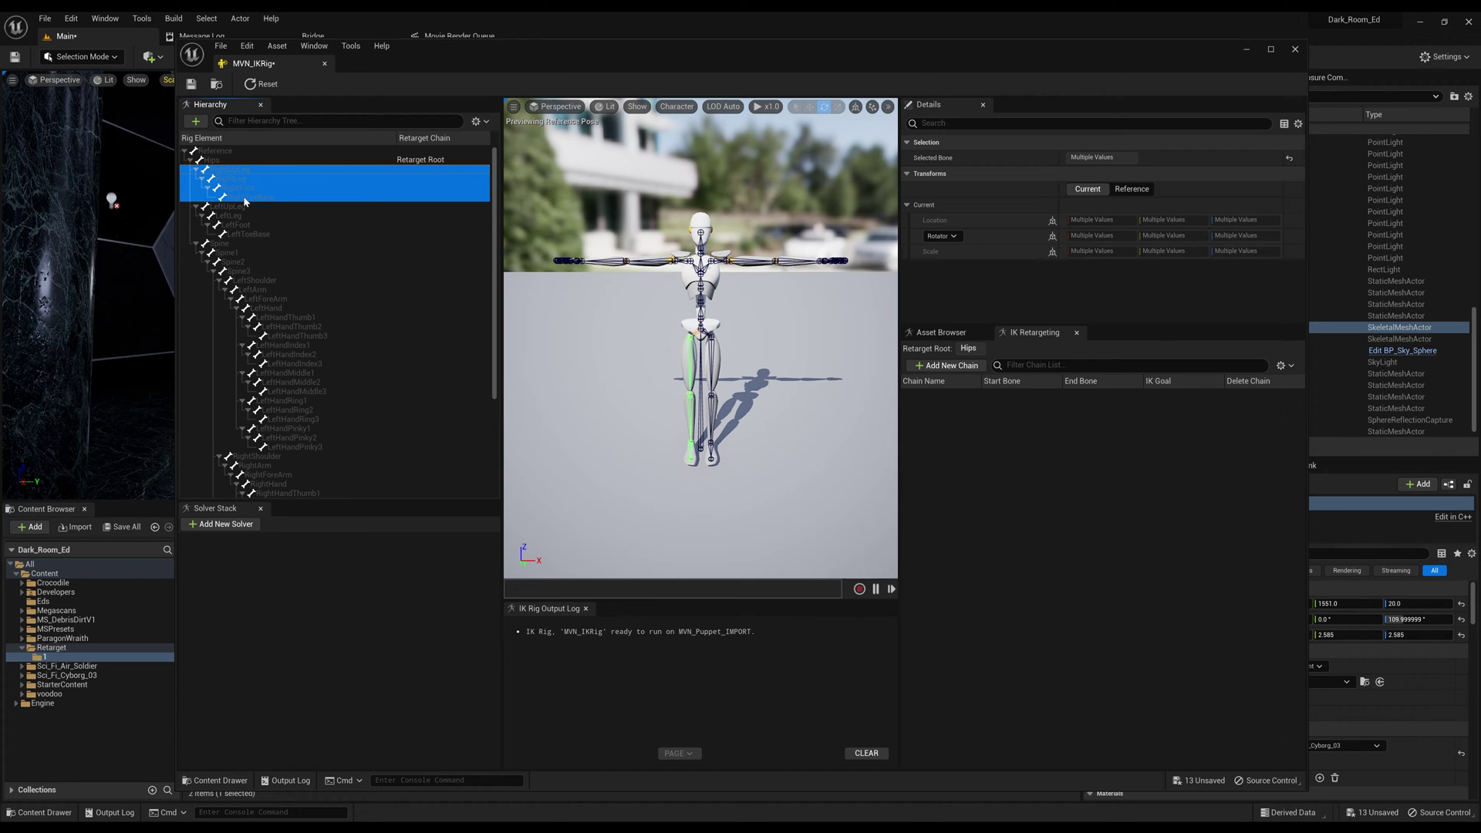
{"action": "right_click", "coordinate": [243, 199]}
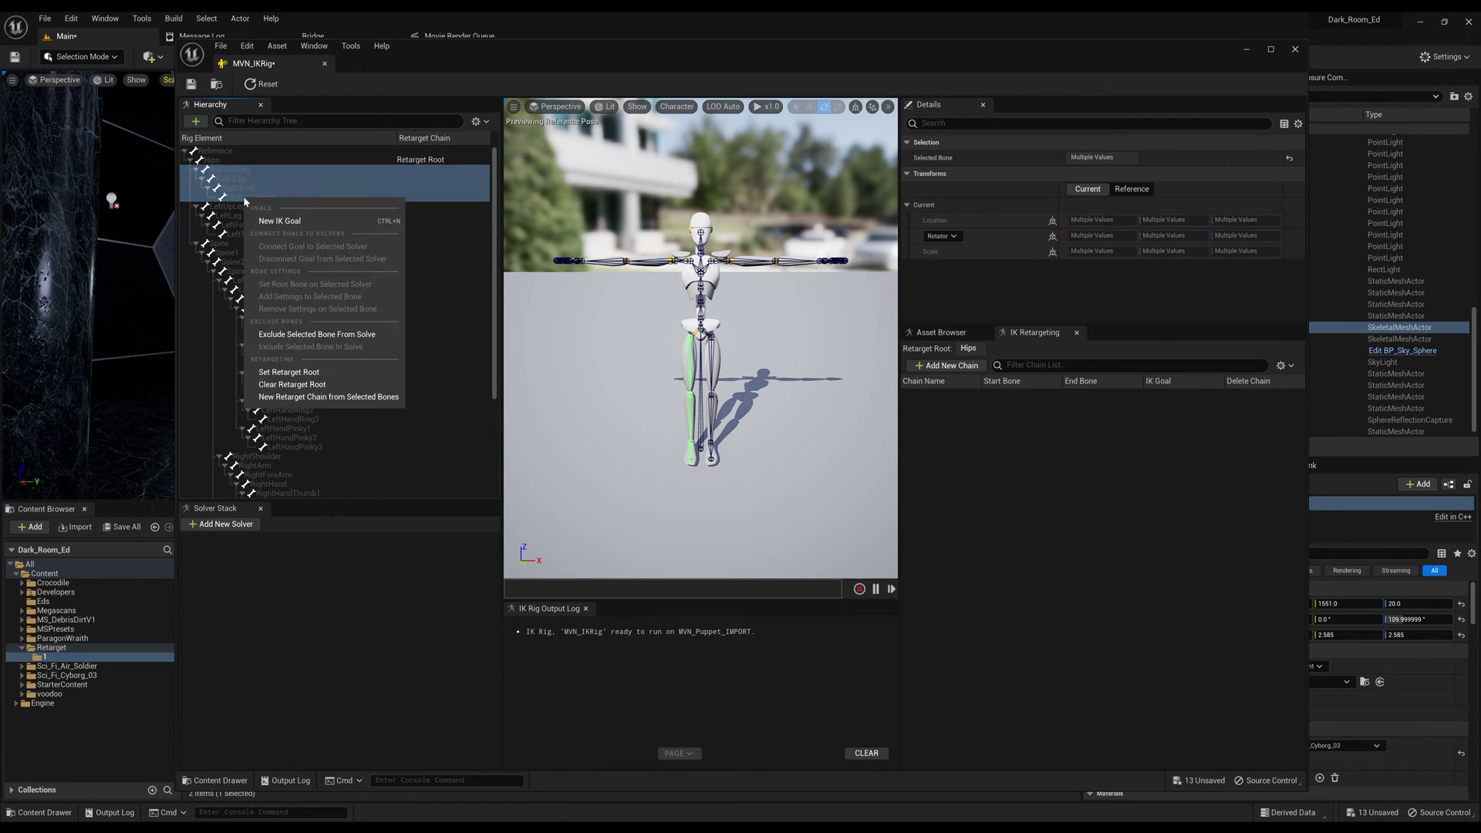
{"action": "left_click", "coordinate": [273, 398]}
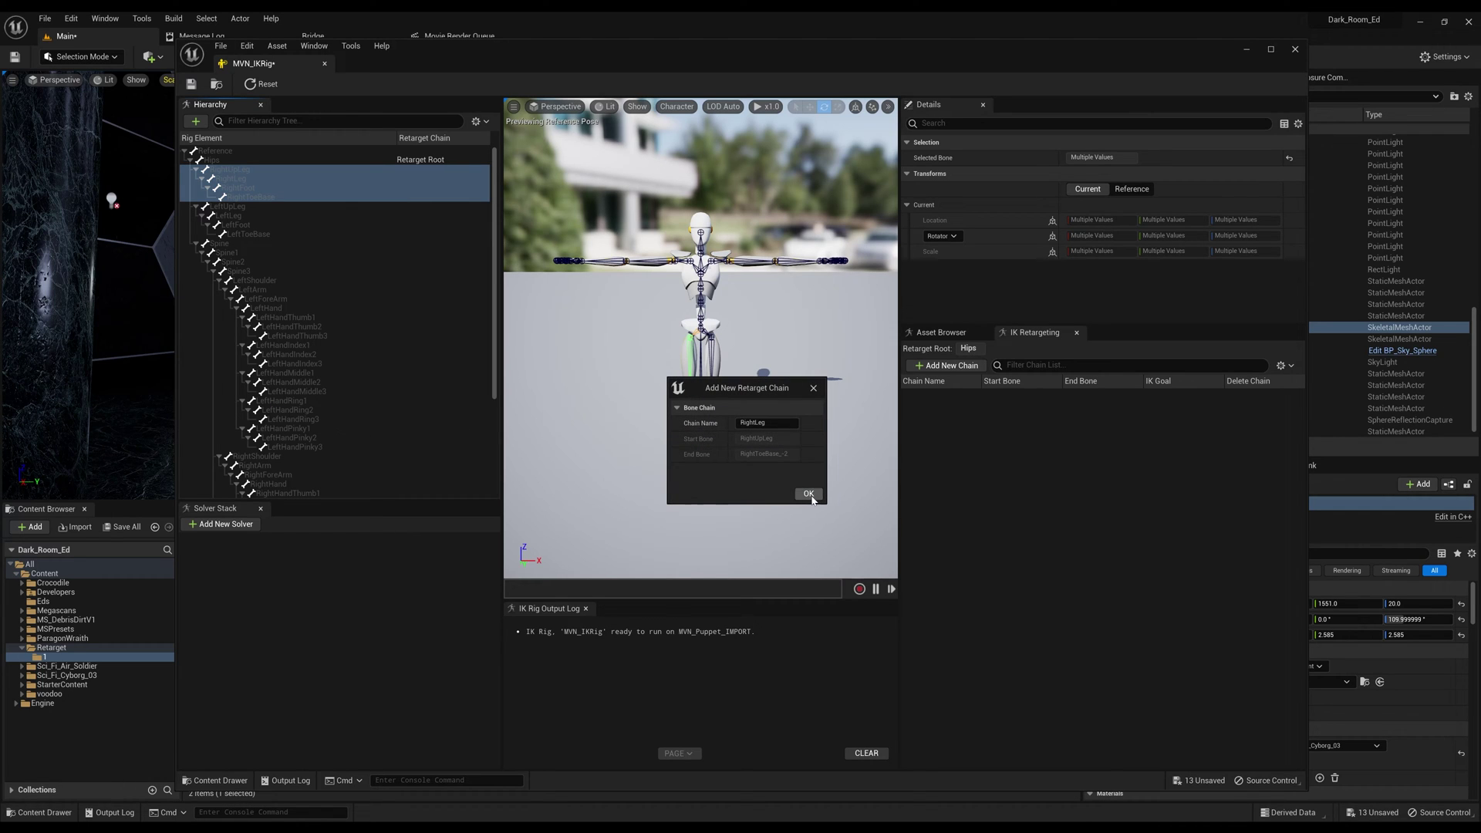
{"action": "left_click", "coordinate": [808, 494]}
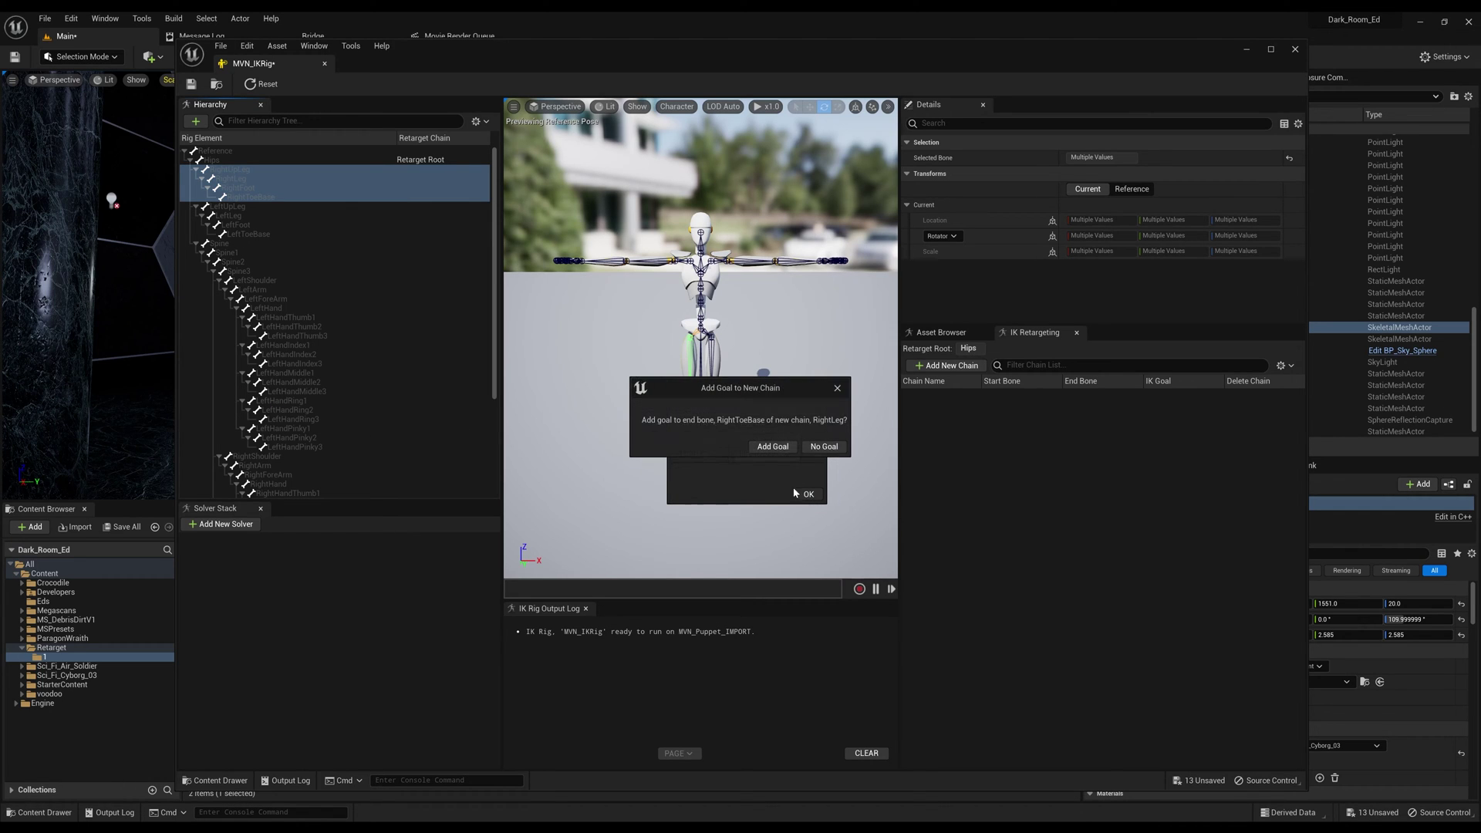
{"action": "left_click", "coordinate": [819, 447]}
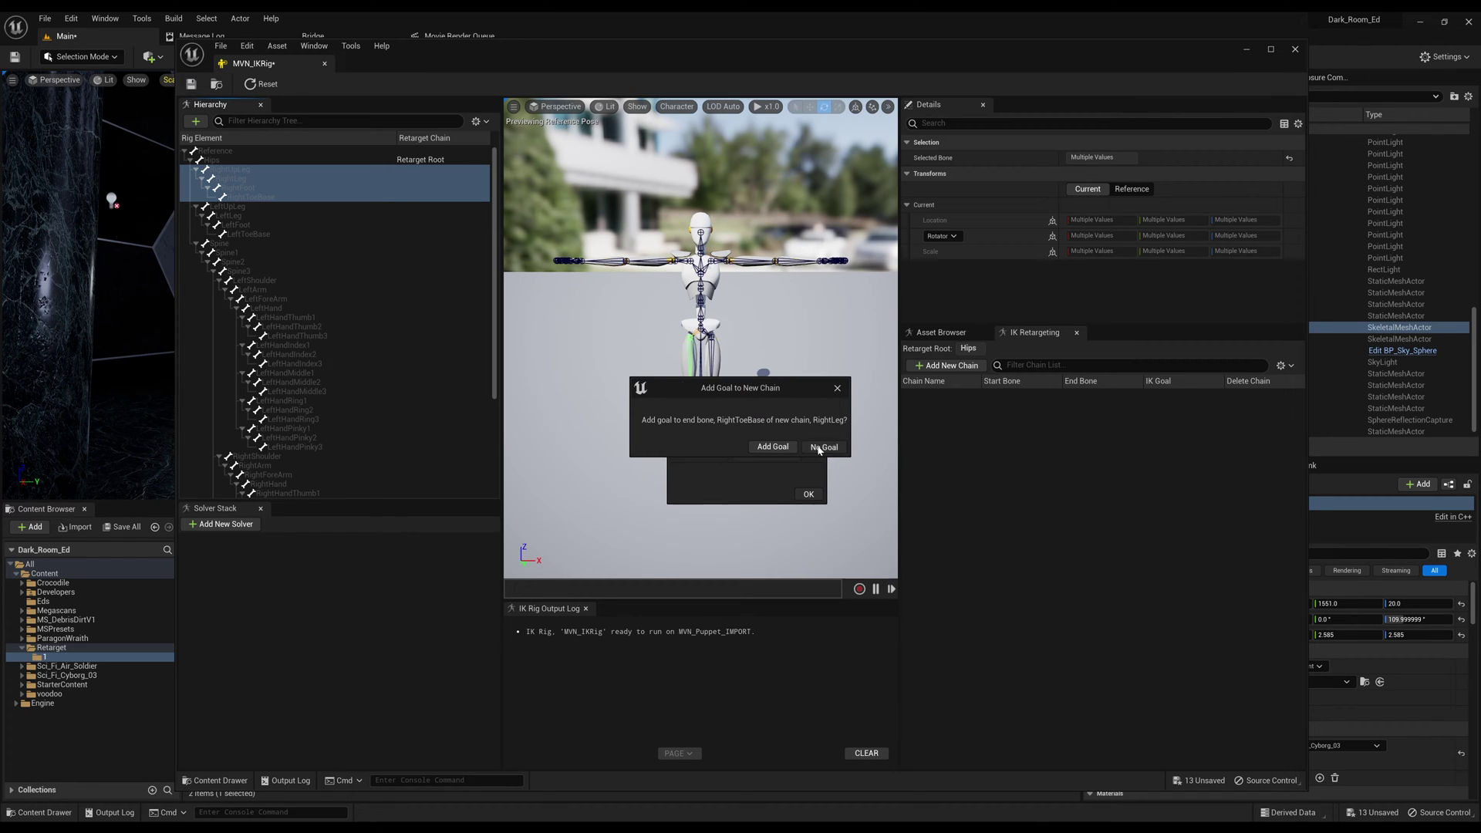
Create a retarget chain named LeftLeg from the LeftUpLeg through LeftToeBase bones, without an IK goal
{"action": "left_click", "coordinate": [227, 207]}
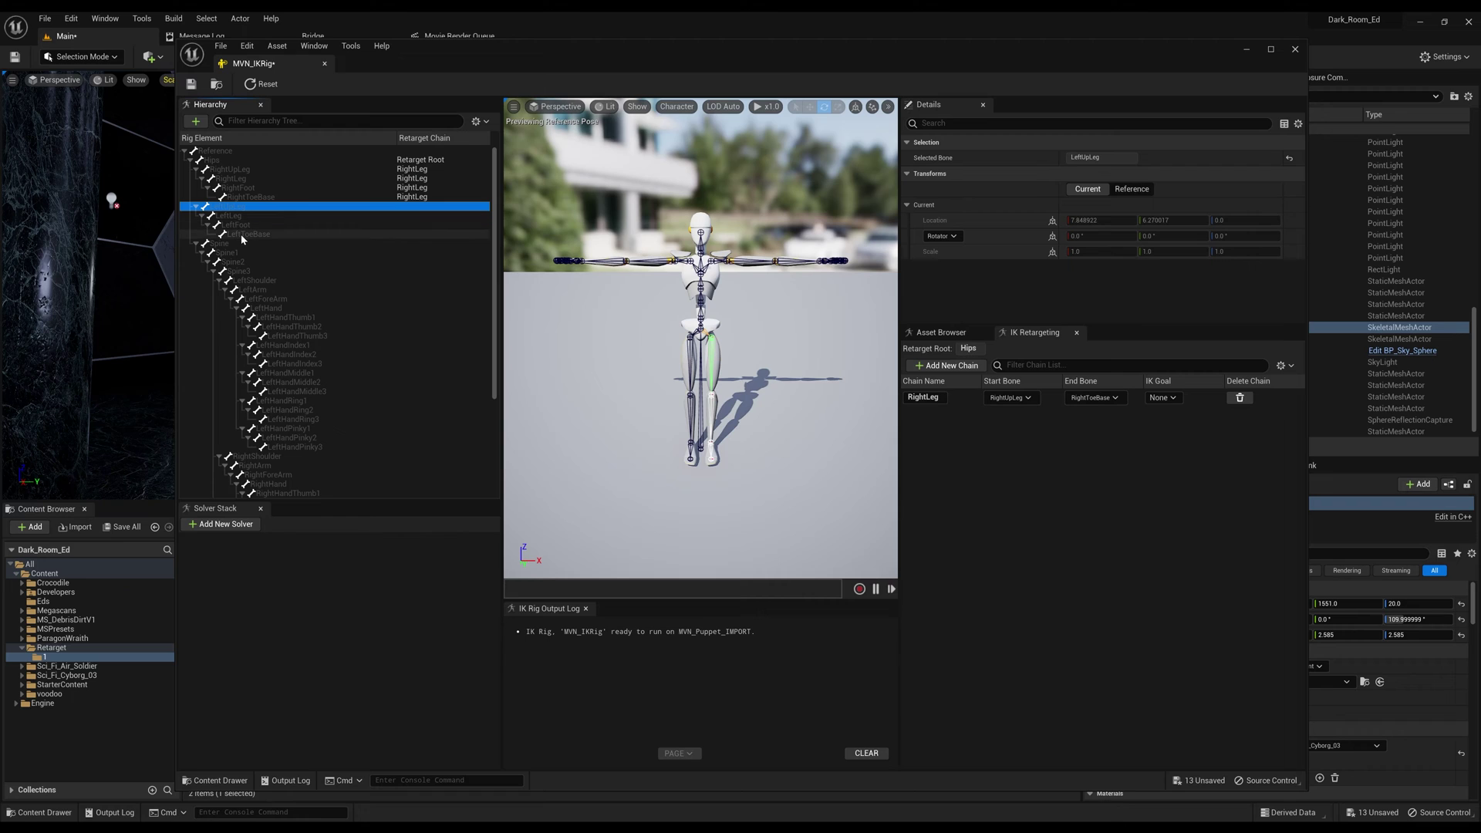
{"action": "left_click", "coordinate": [241, 233], "text": "shift"}
{"action": "right_click", "coordinate": [241, 233]}
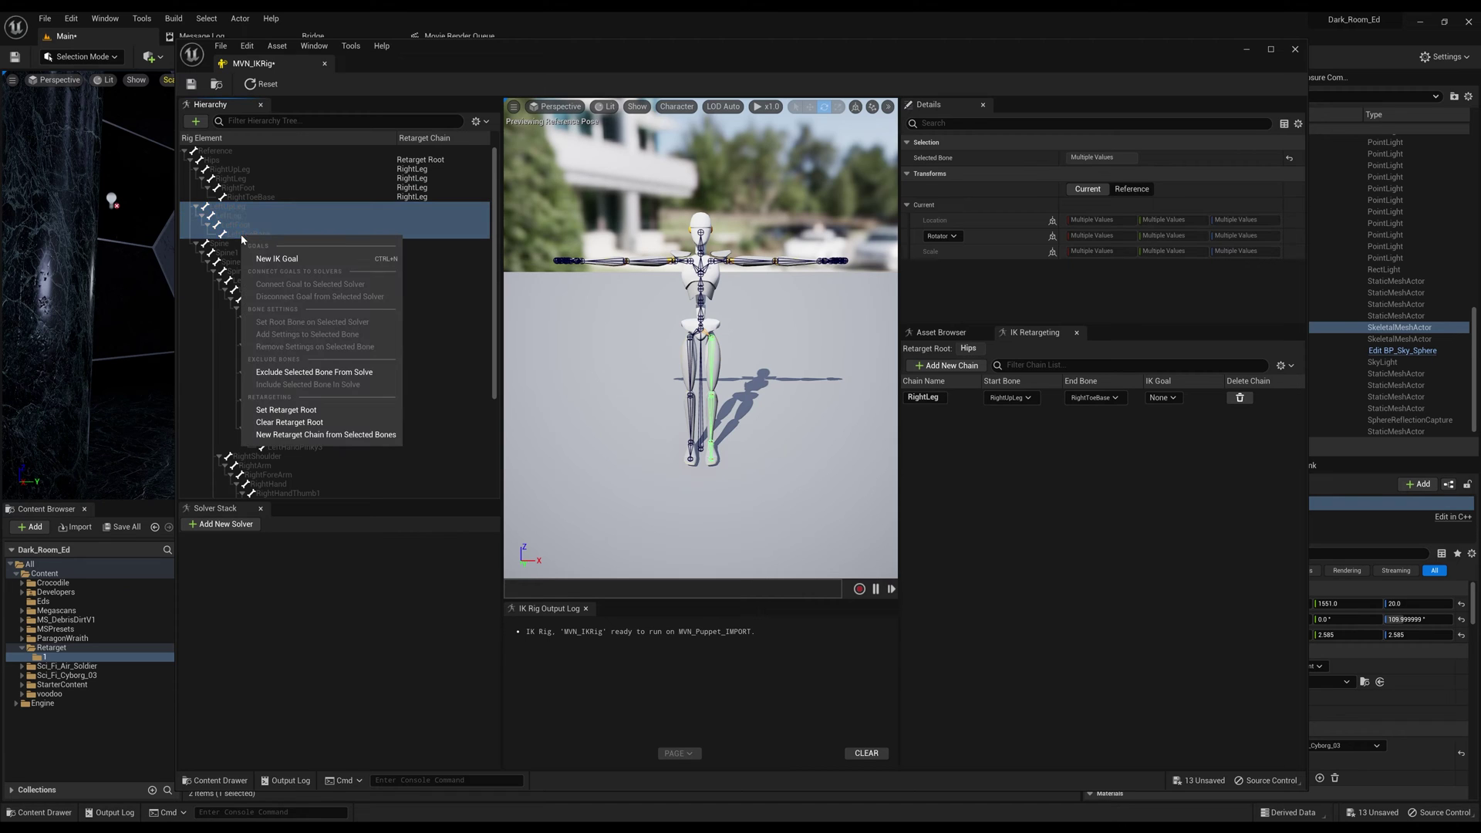
{"action": "left_click", "coordinate": [322, 437]}
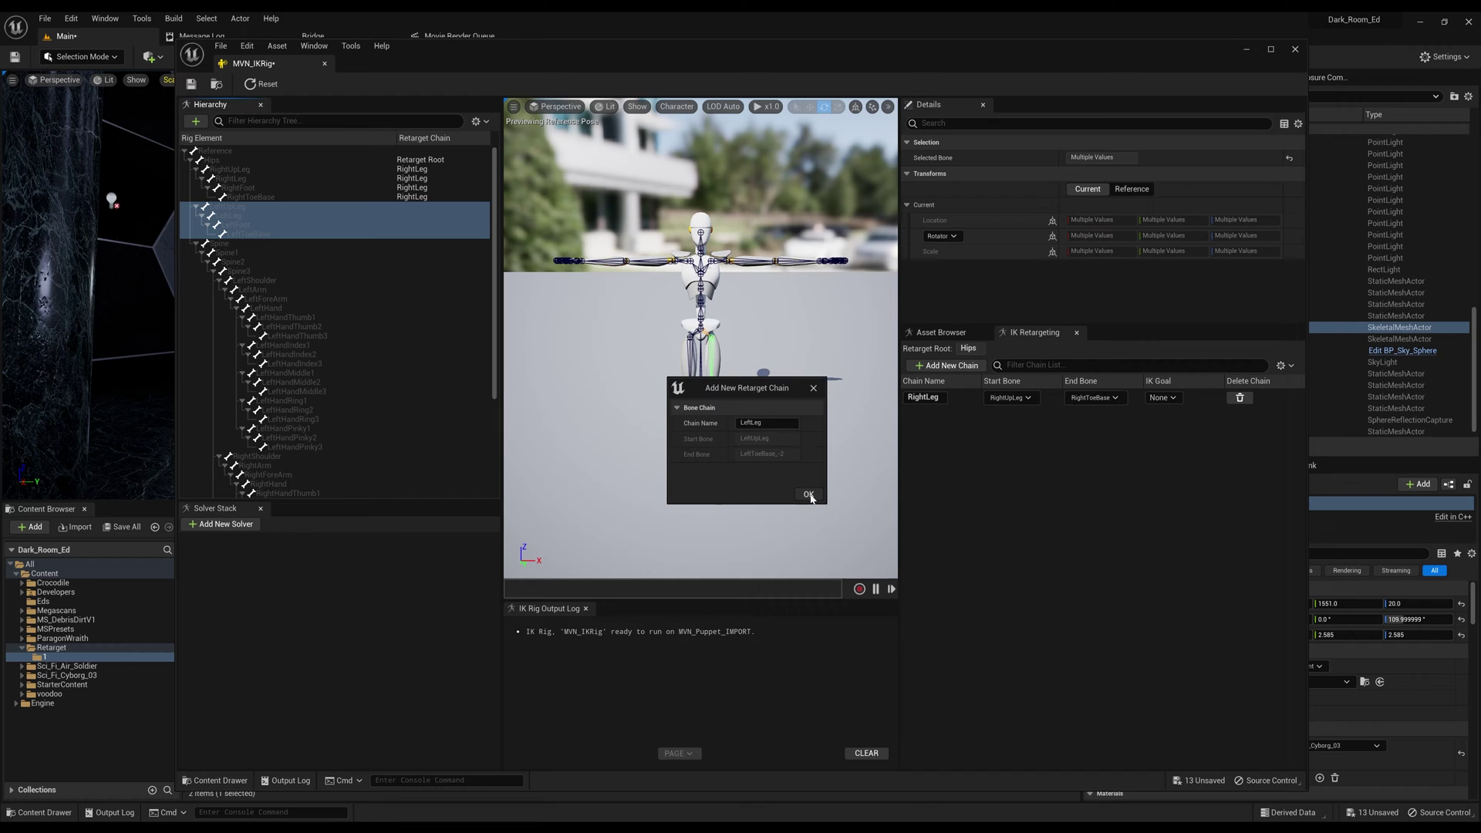
{"action": "left_click", "coordinate": [814, 501]}
{"action": "left_click", "coordinate": [821, 450]}
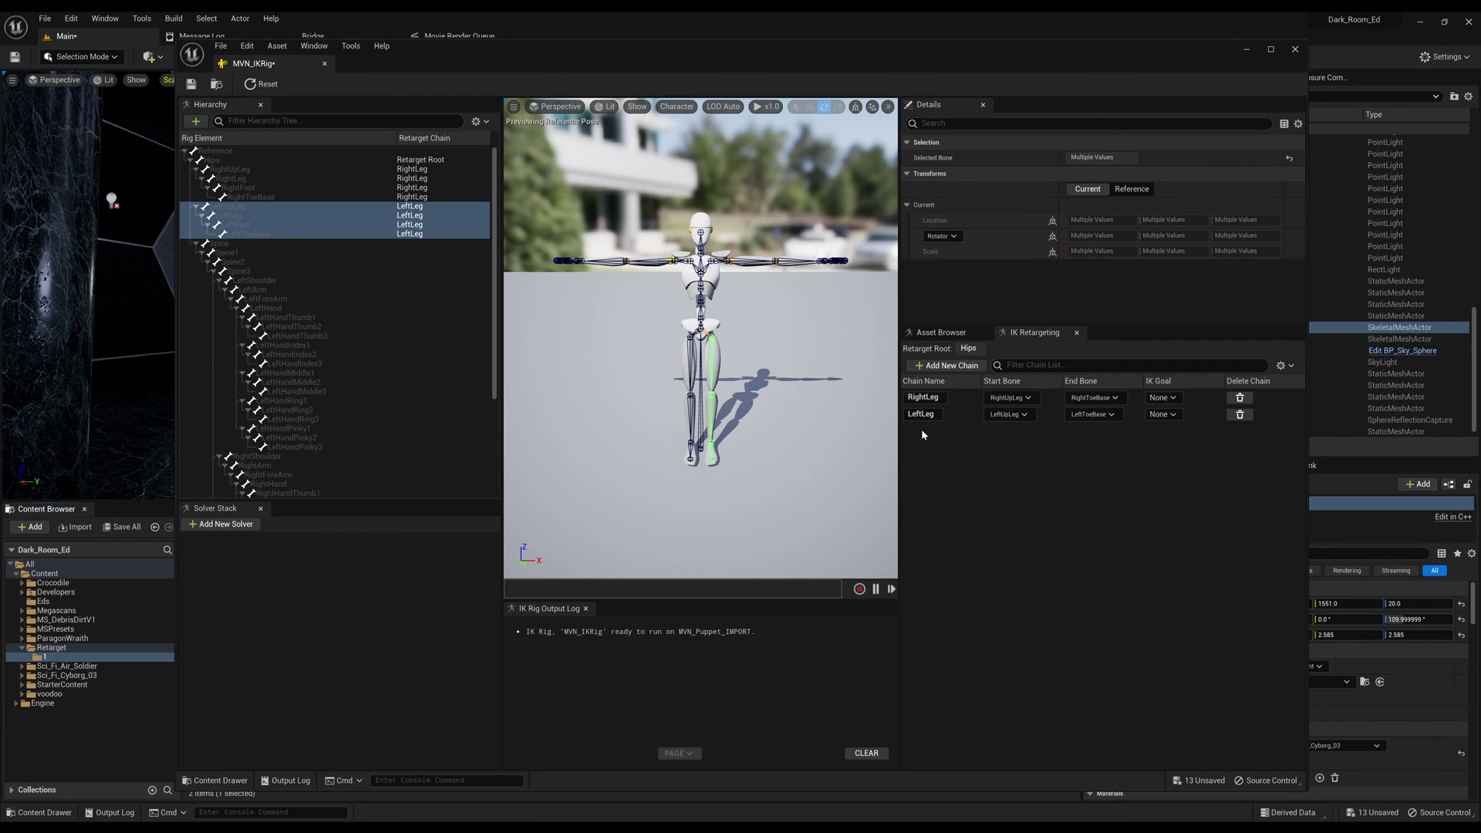
Create a retarget chain named Spine from the Spine through Spine3 bones, without an IK goal
{"action": "left_click", "coordinate": [226, 245]}
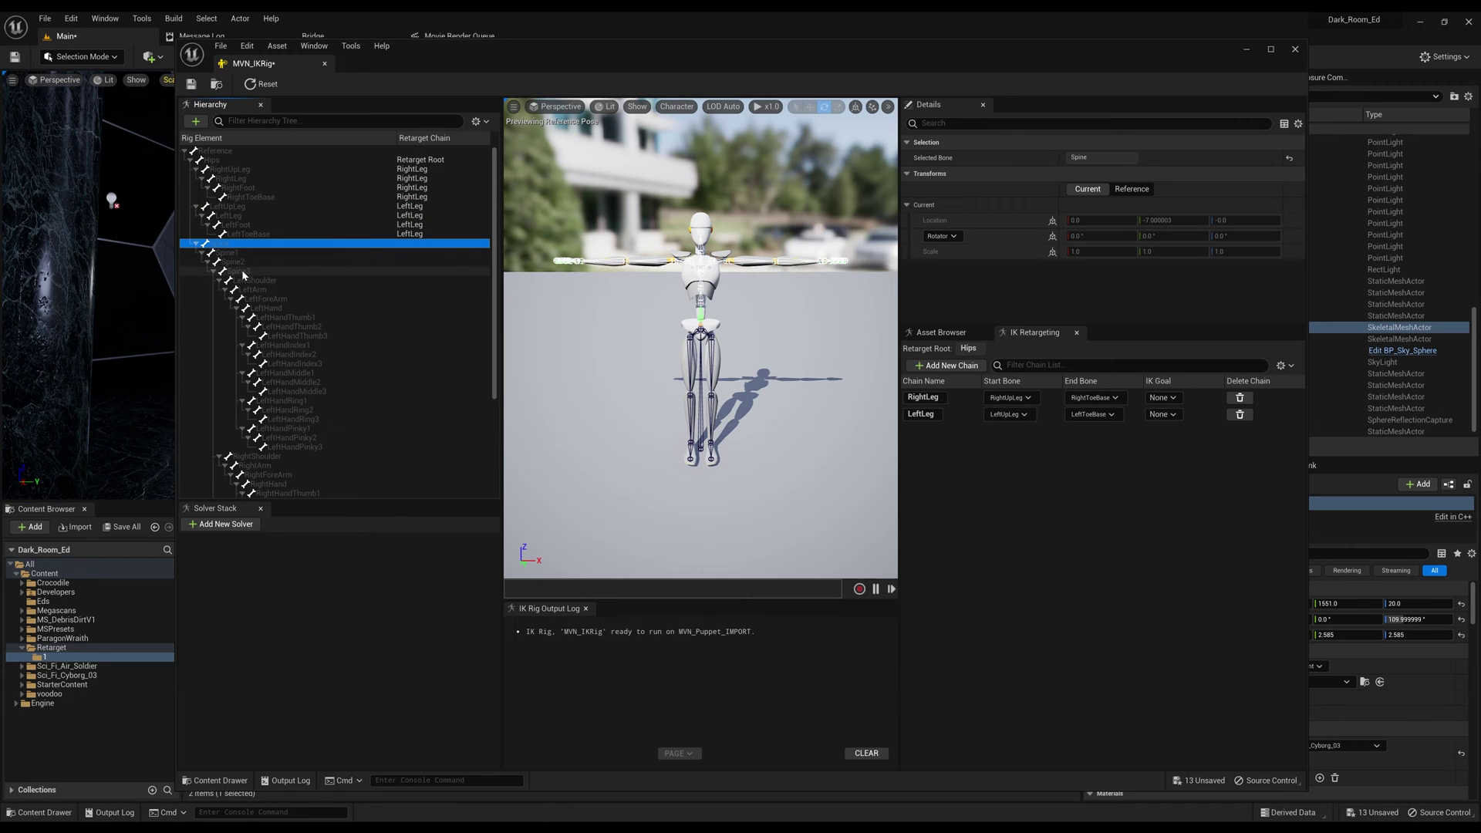
{"action": "left_click", "coordinate": [243, 274], "text": "shift"}
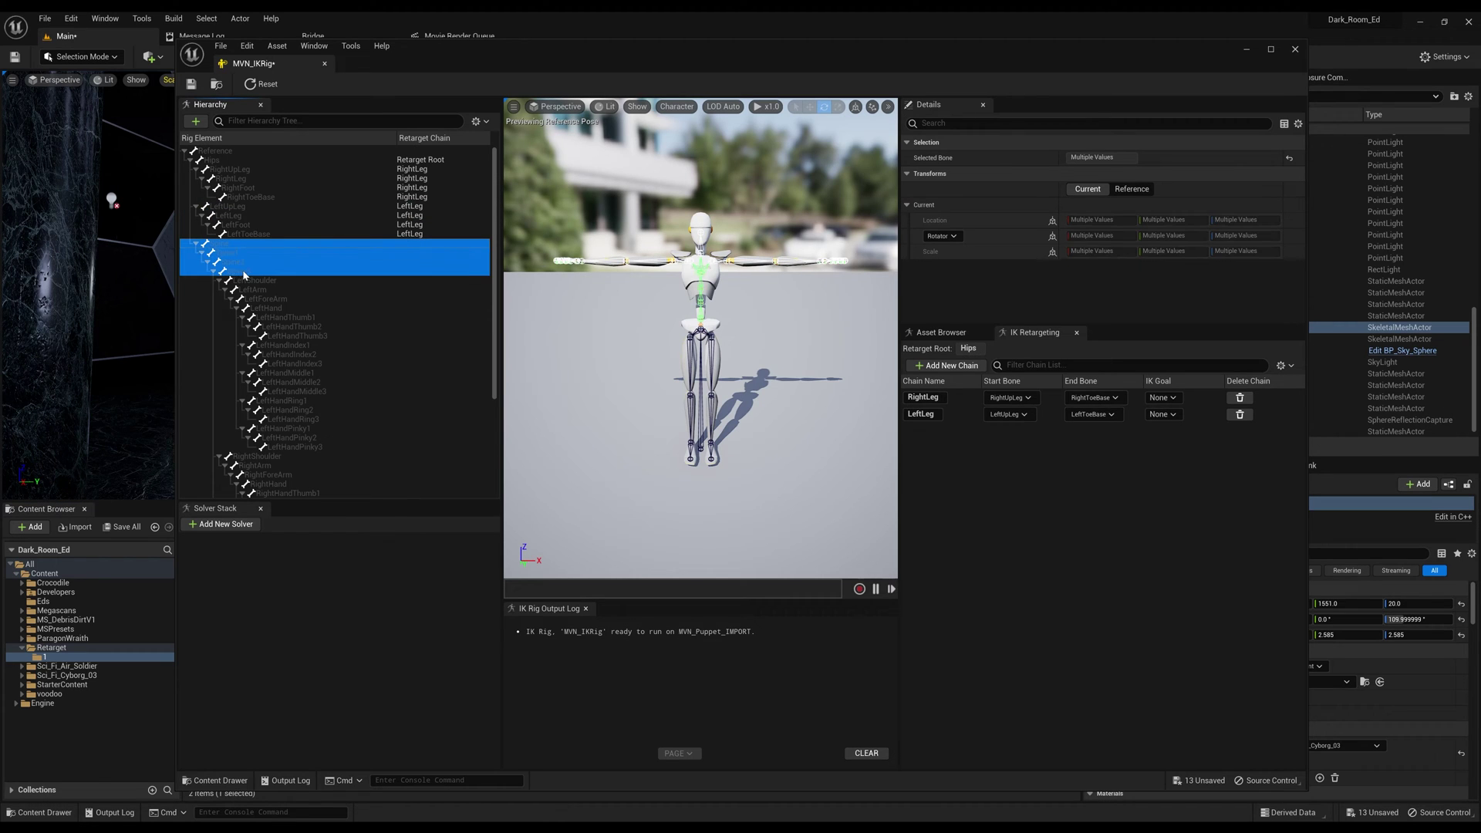
{"action": "right_click", "coordinate": [262, 281]}
{"action": "left_click", "coordinate": [332, 469]}
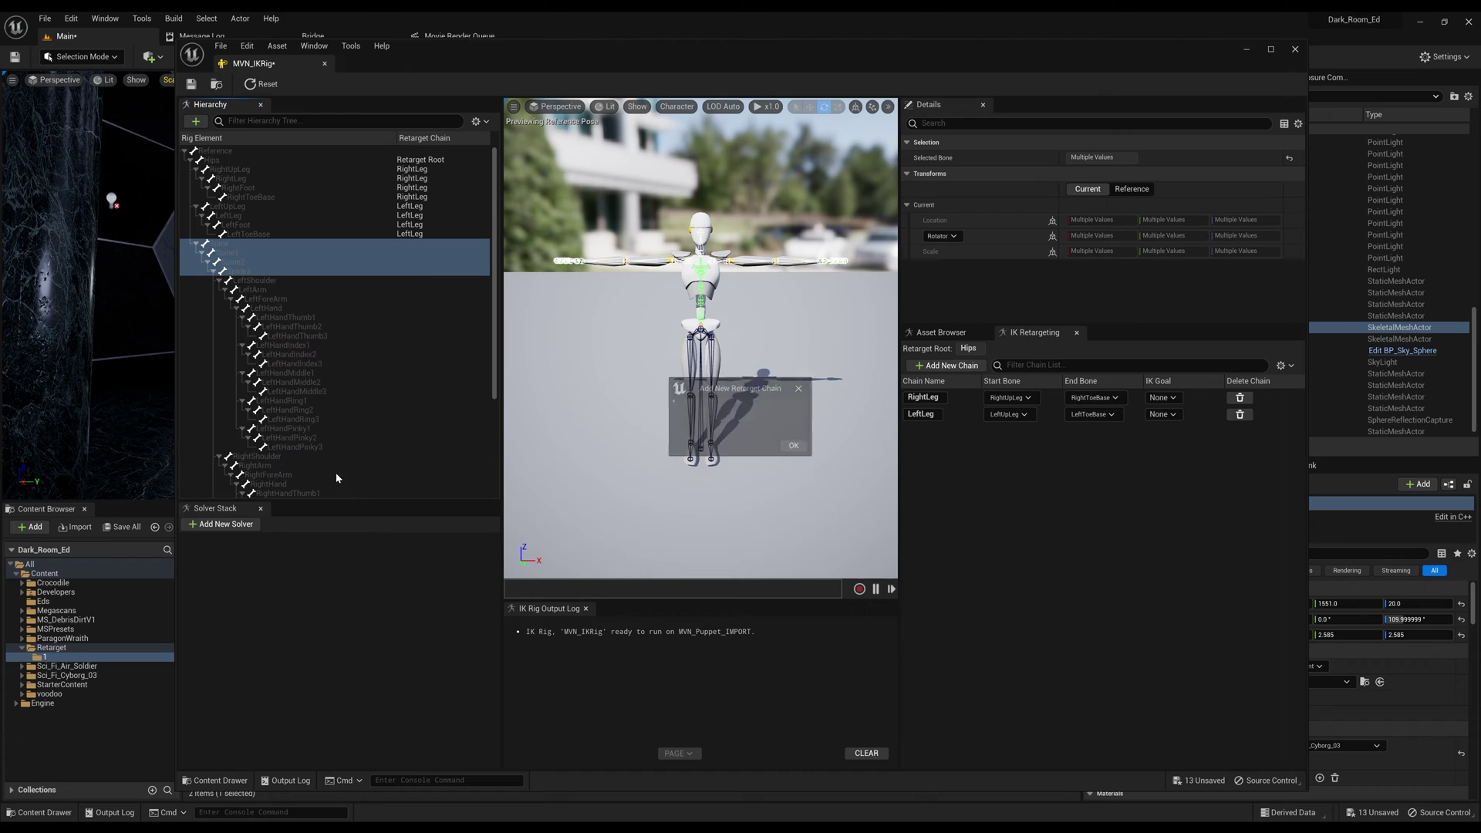
{"action": "left_click", "coordinate": [806, 494]}
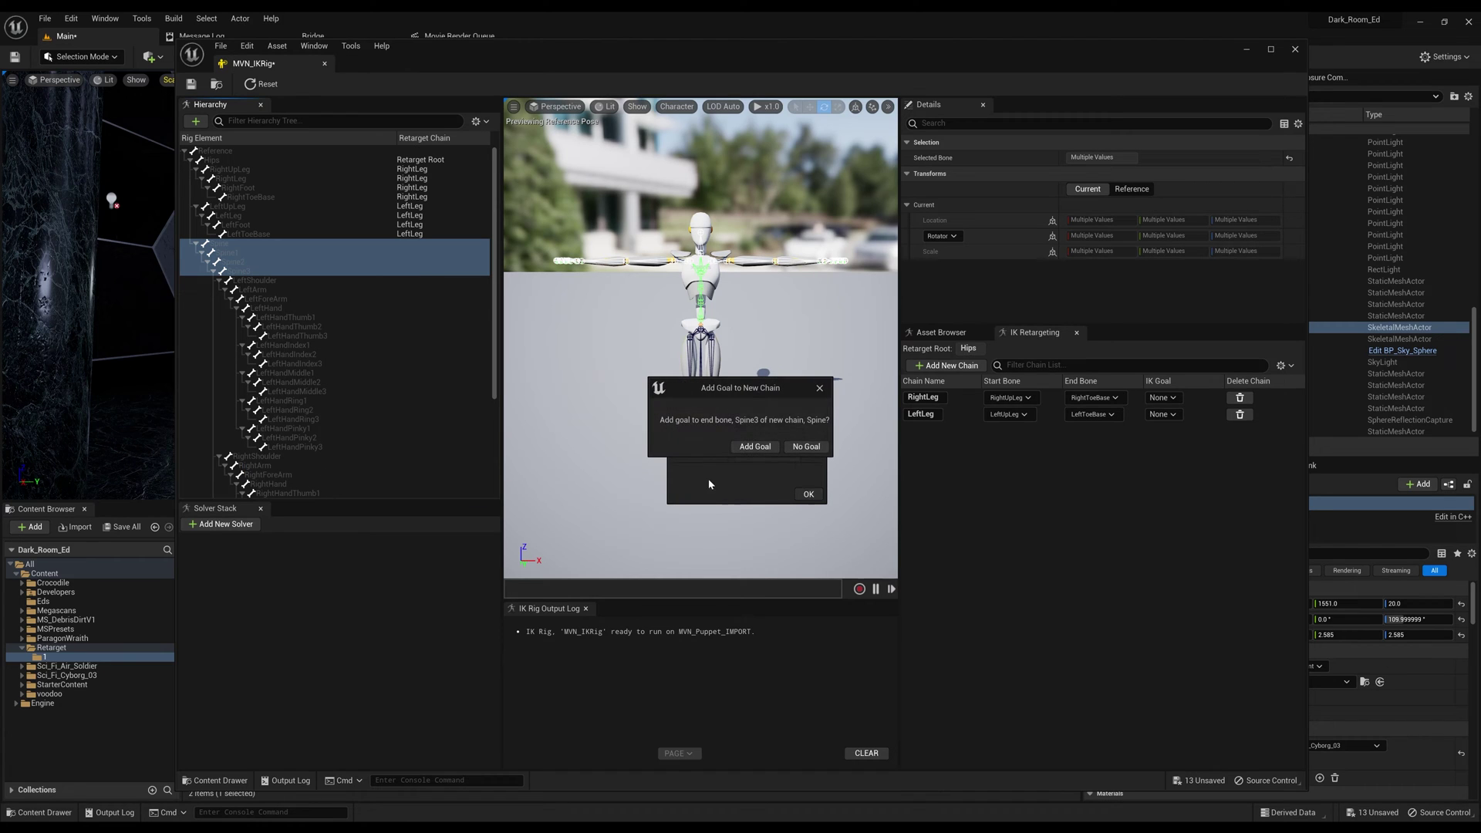
{"action": "left_click", "coordinate": [806, 447]}
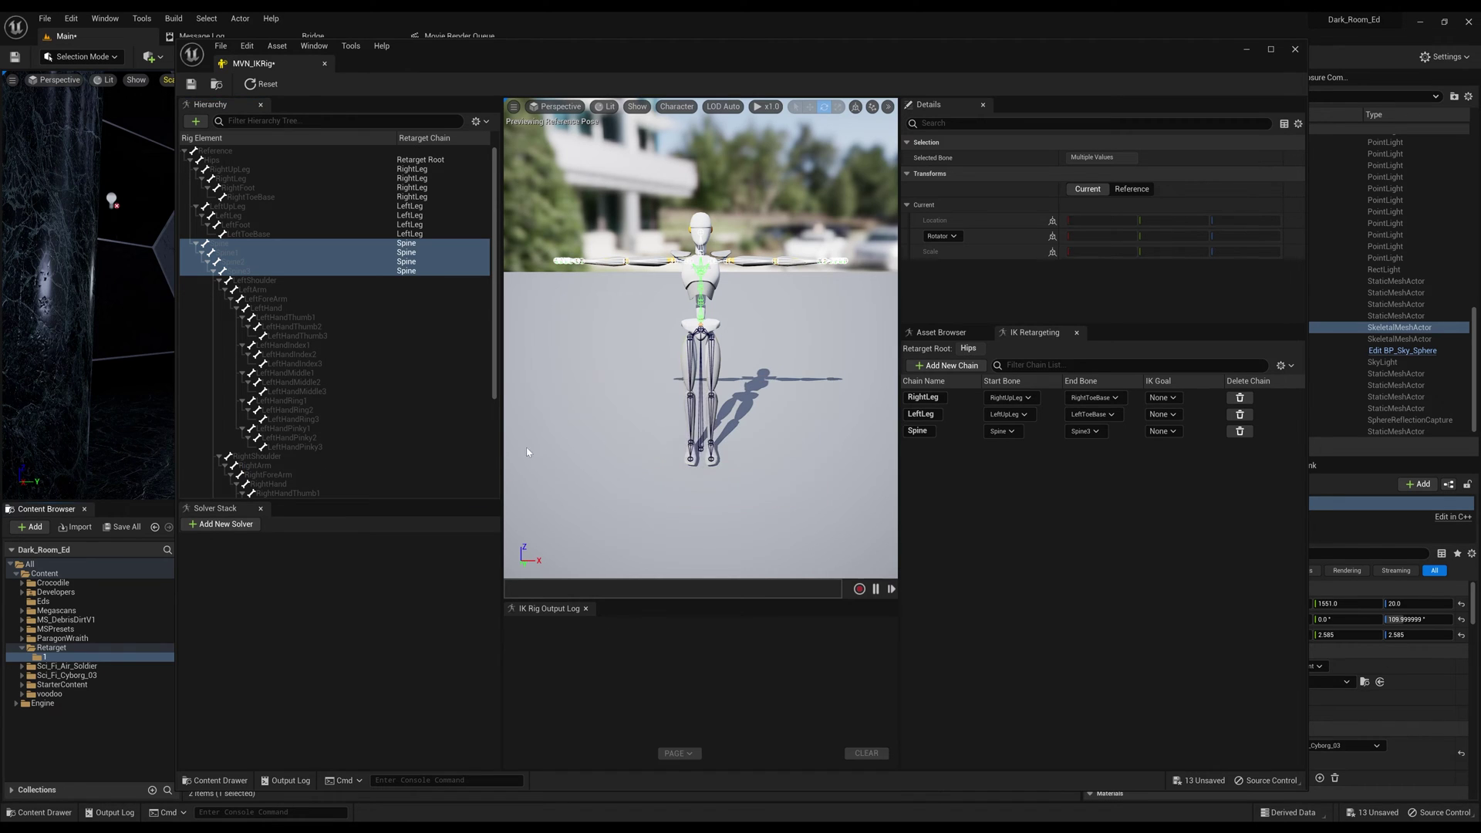
Create a retarget chain from the single LeftShoulder bone and name it LeftClavicle, without an IK goal
{"action": "left_click", "coordinate": [253, 282]}
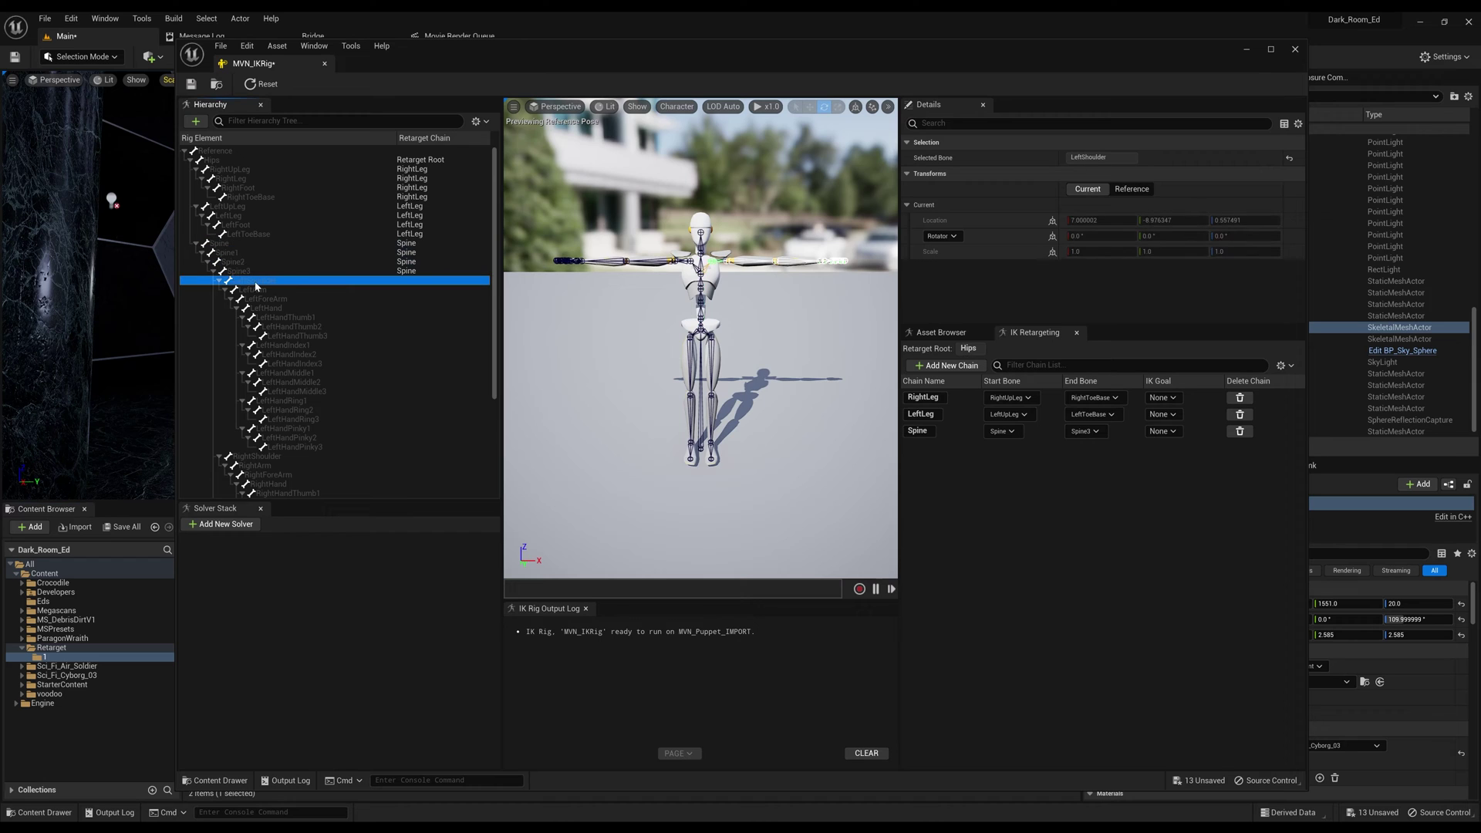
{"action": "right_click", "coordinate": [256, 286]}
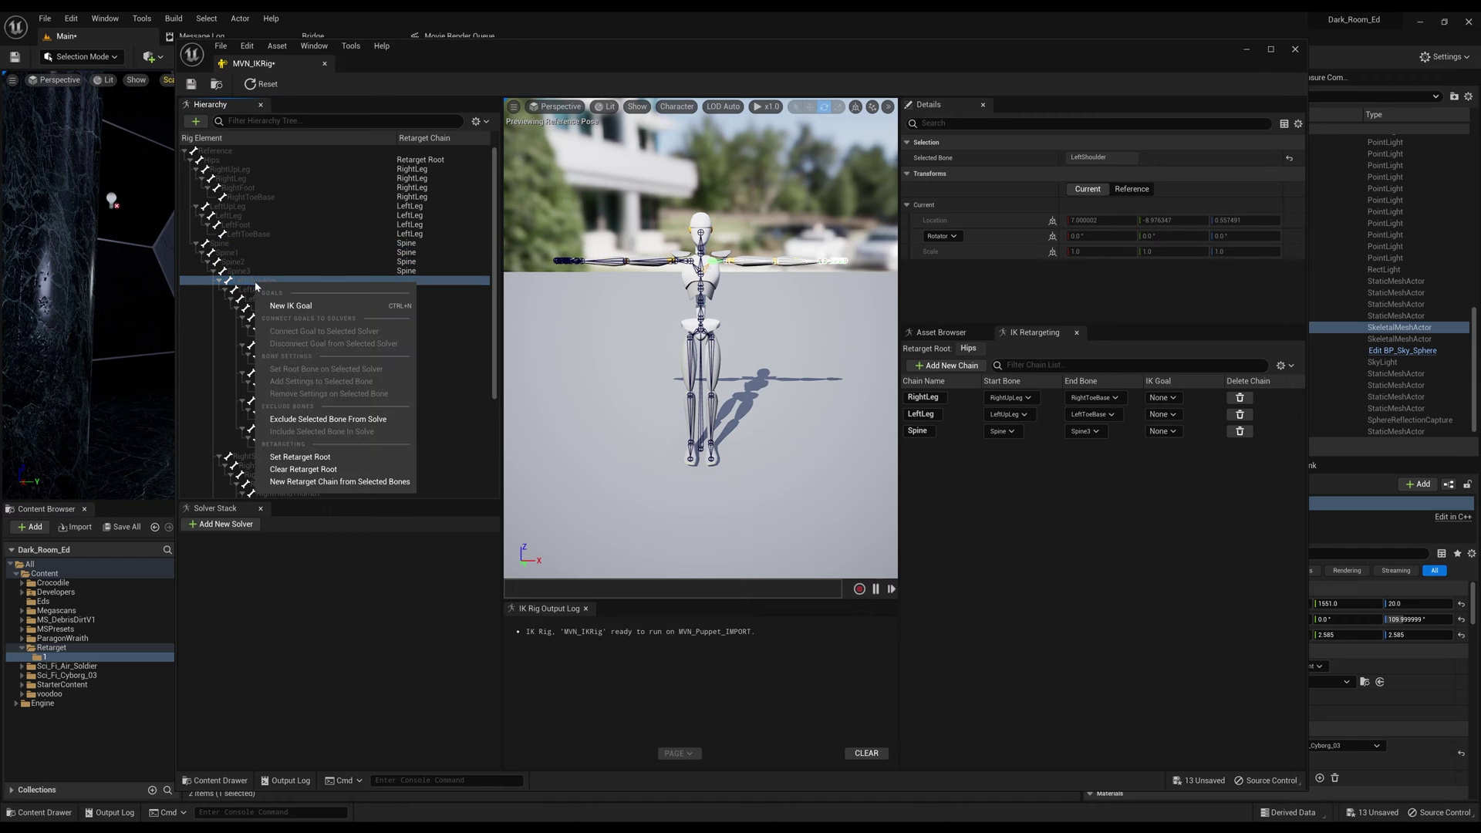
{"action": "left_click", "coordinate": [340, 482]}
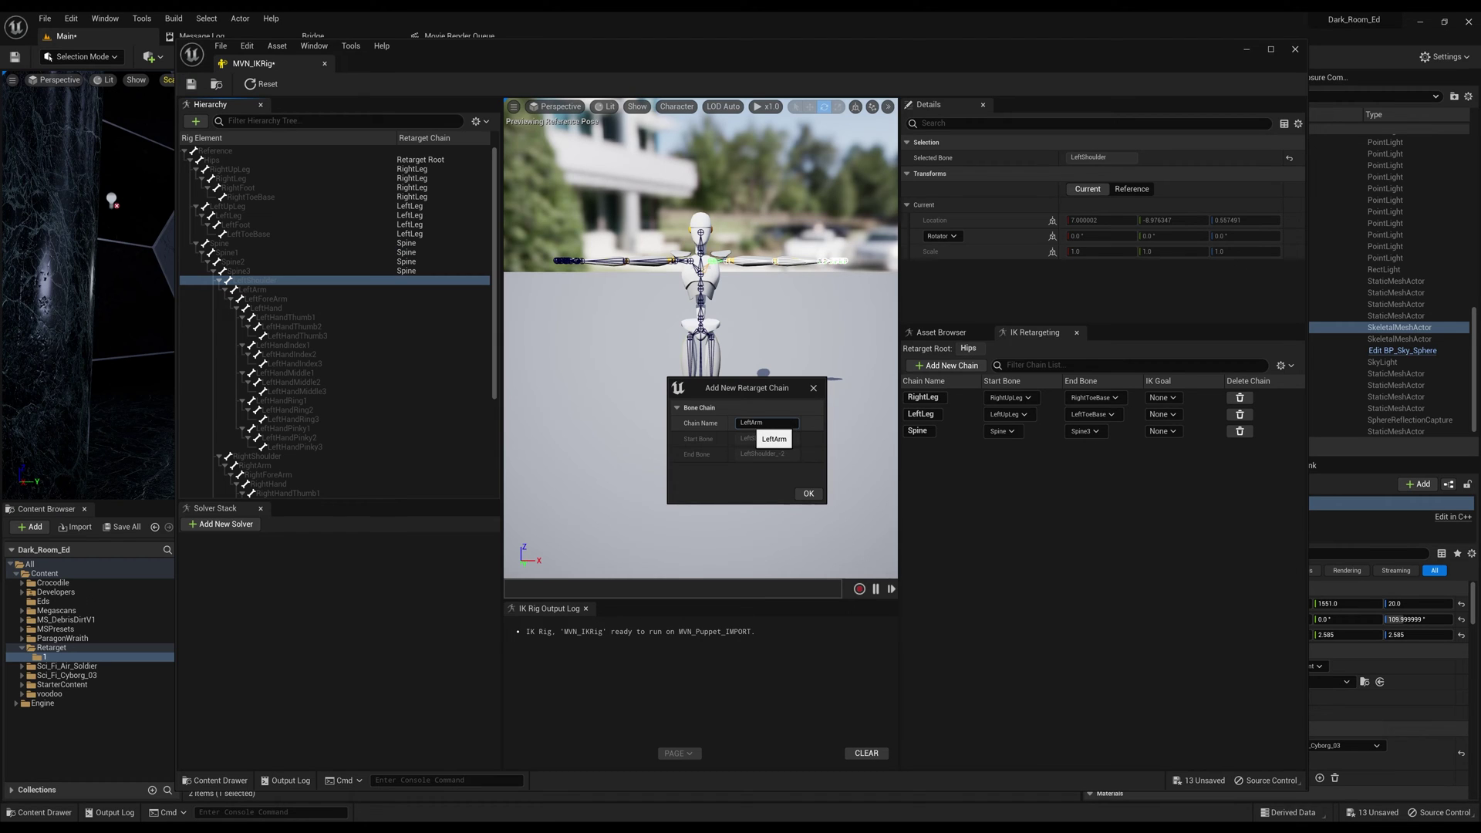
{"action": "double_click", "coordinate": [764, 423]}
{"action": "type", "text": "LeftCl"}
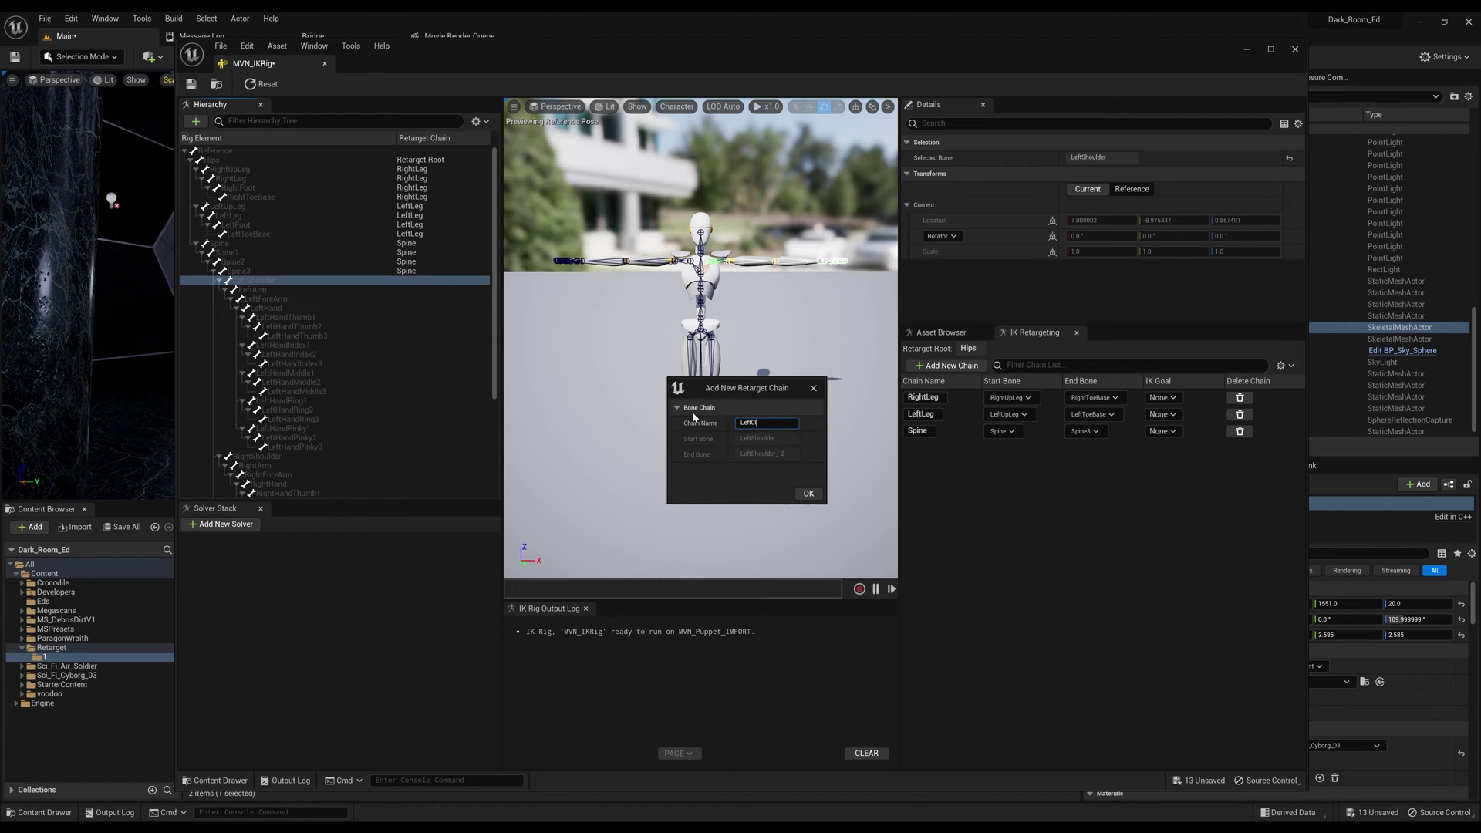
{"action": "type", "text": "avicle"}
{"action": "left_click", "coordinate": [808, 494]}
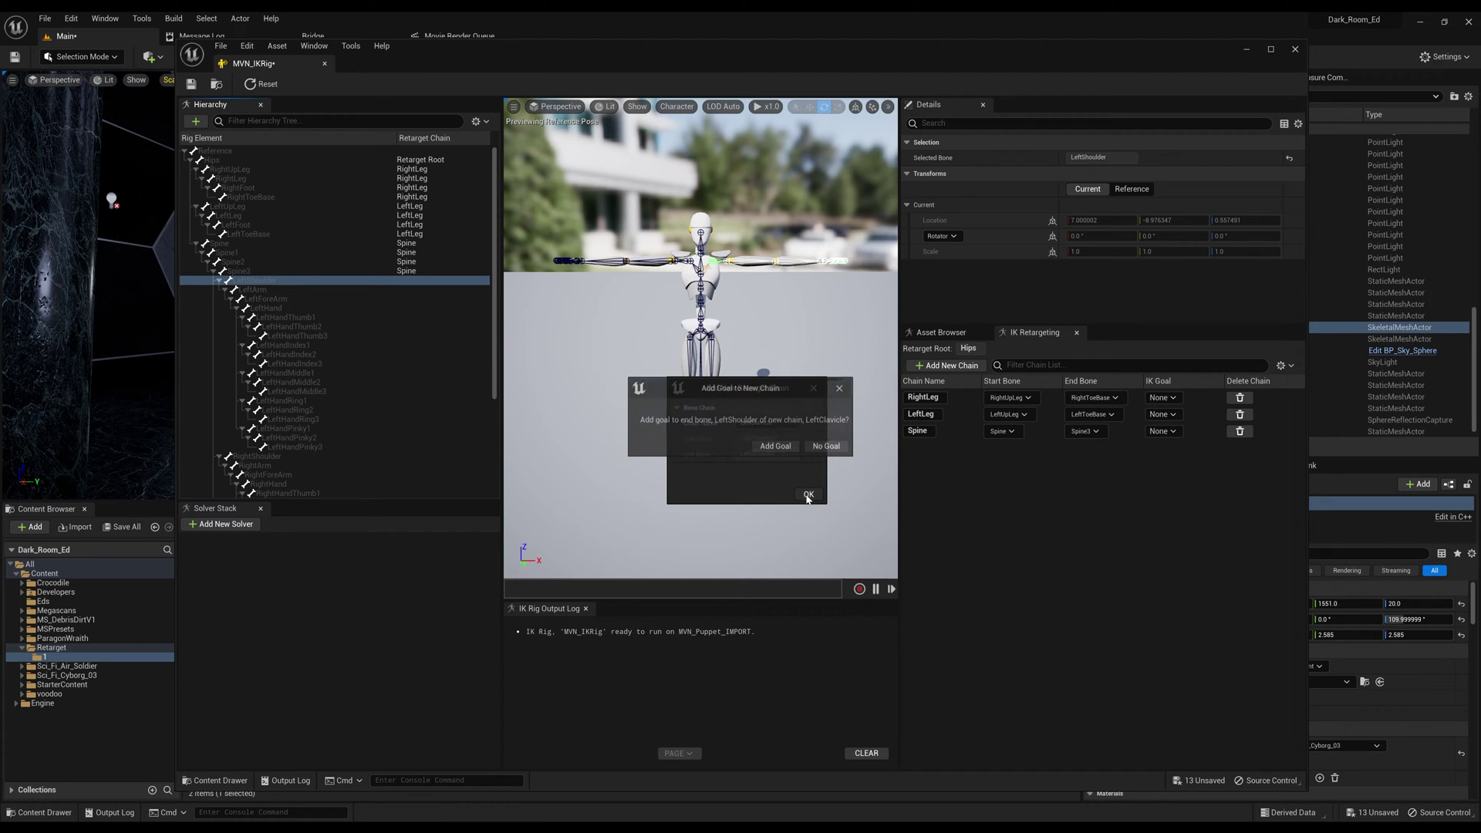
{"action": "left_click", "coordinate": [815, 447]}
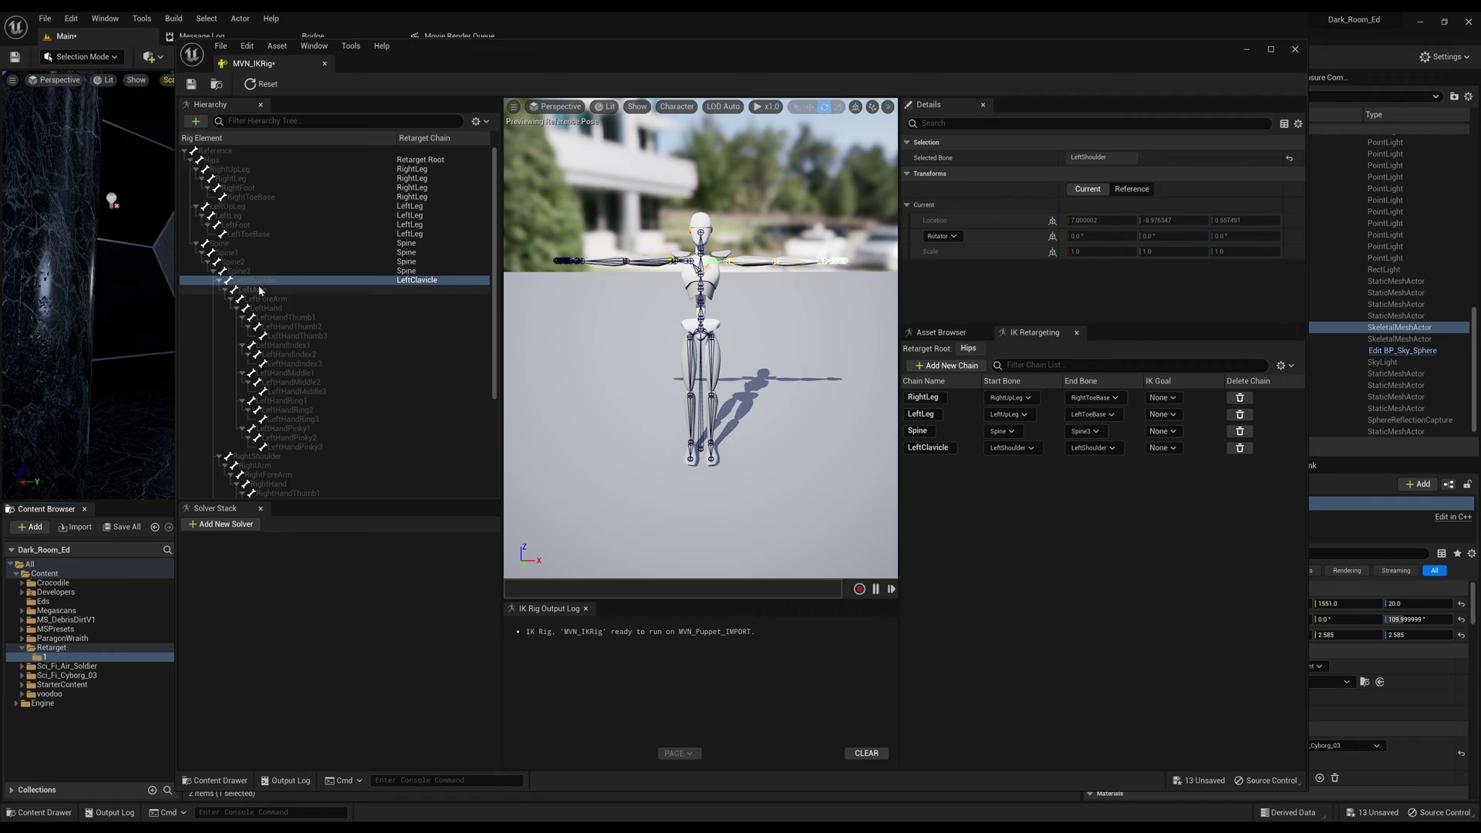
Create a retarget chain named LeftArm from the LeftArm through LeftHand bones, without an IK goal, keeping LeftHand as its end bone
{"action": "key", "text": "Down"}
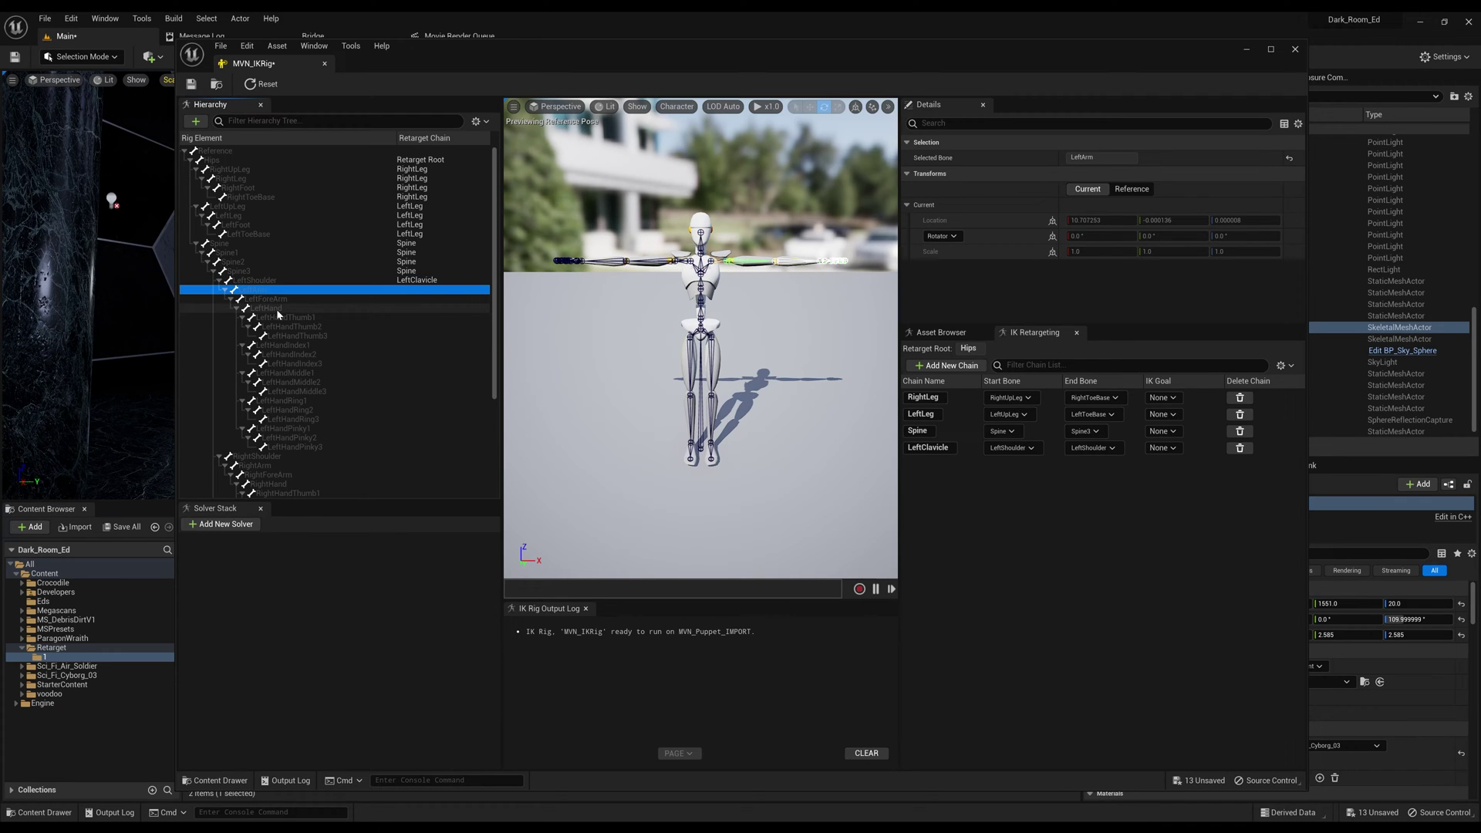
{"action": "left_click", "coordinate": [276, 308], "text": "shift"}
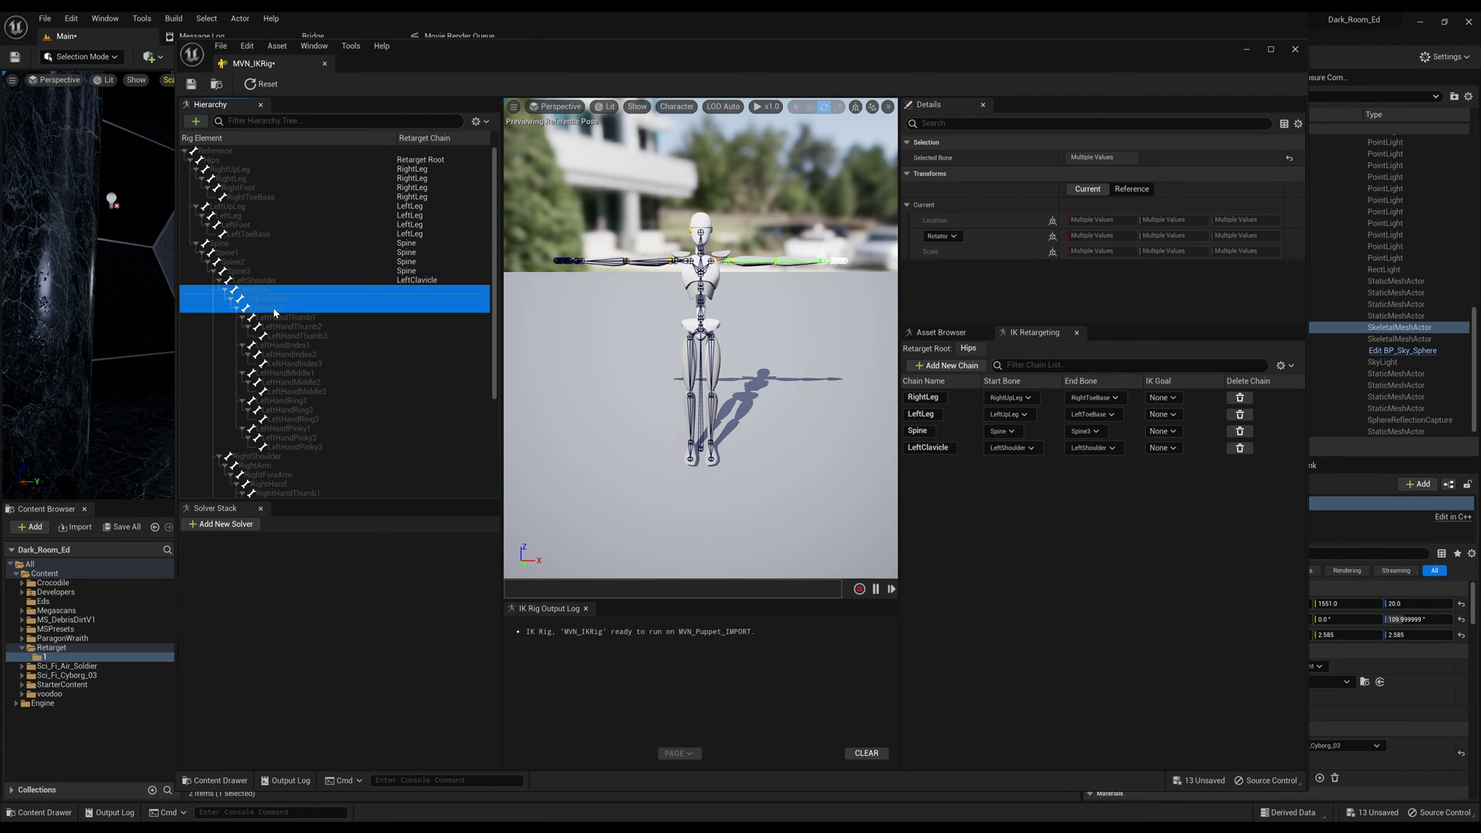
{"action": "right_click", "coordinate": [274, 312]}
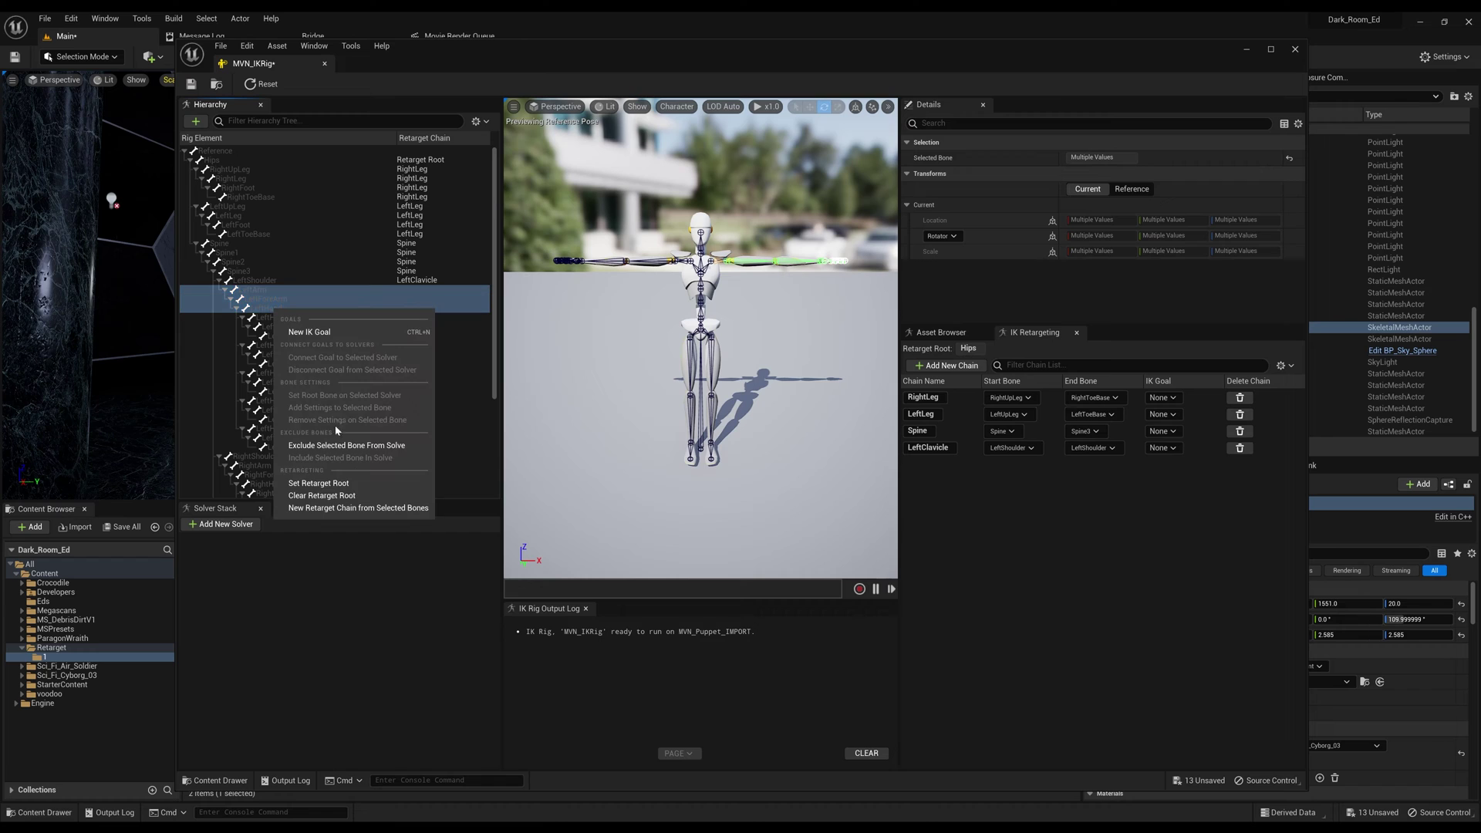
{"action": "left_click", "coordinate": [364, 504]}
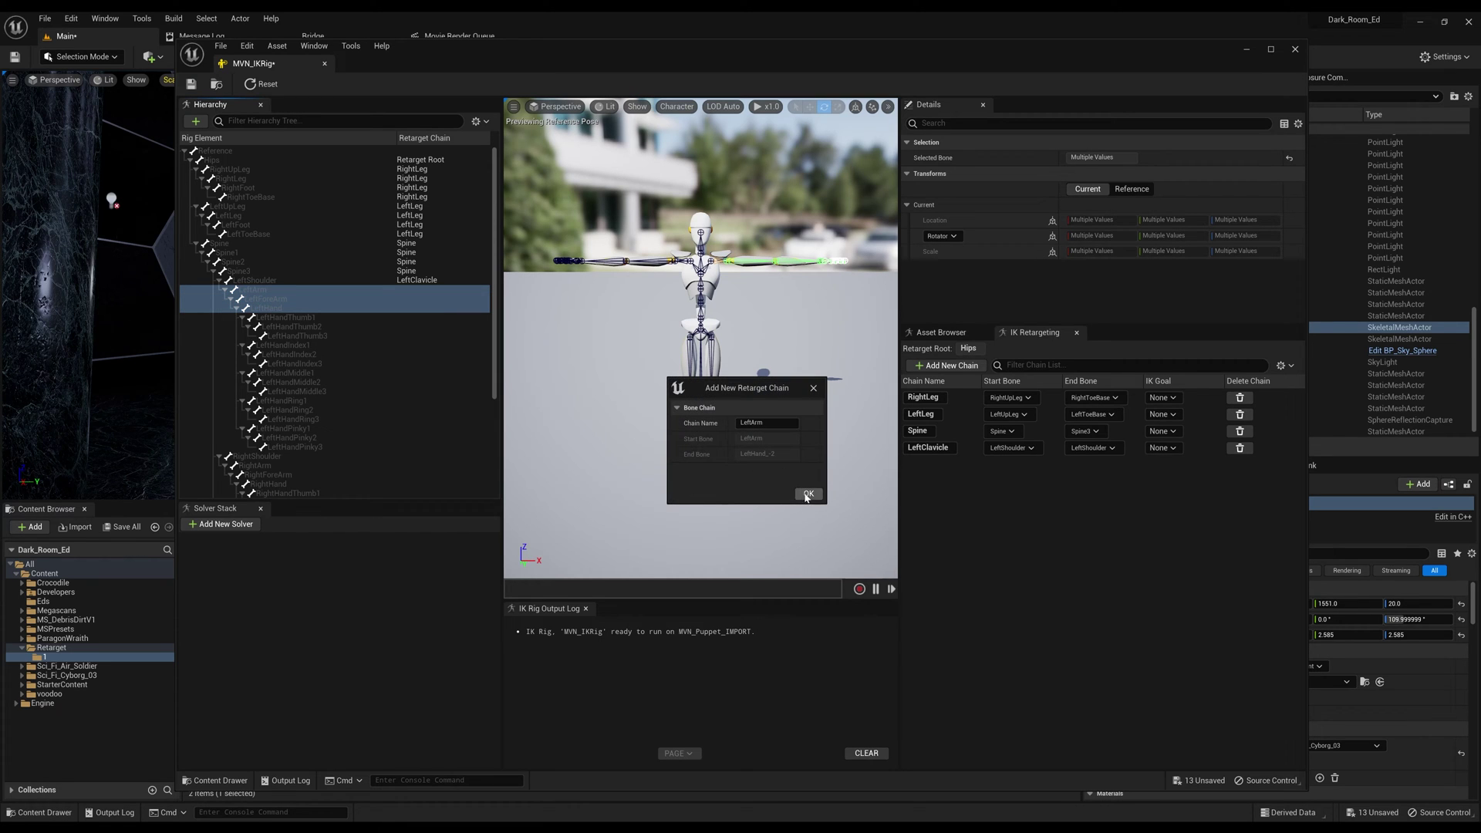
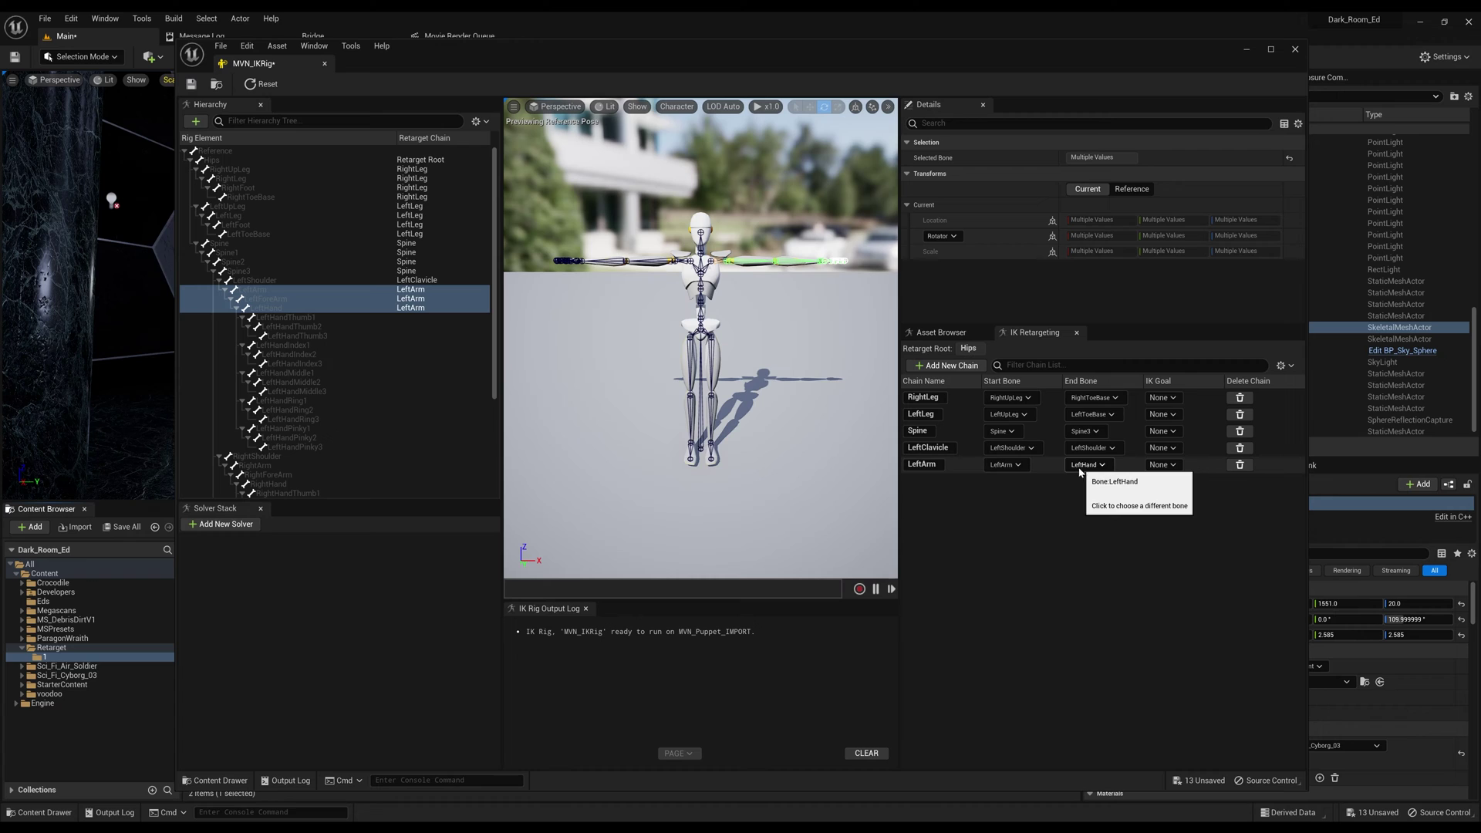
{"action": "left_click", "coordinate": [1099, 465]}
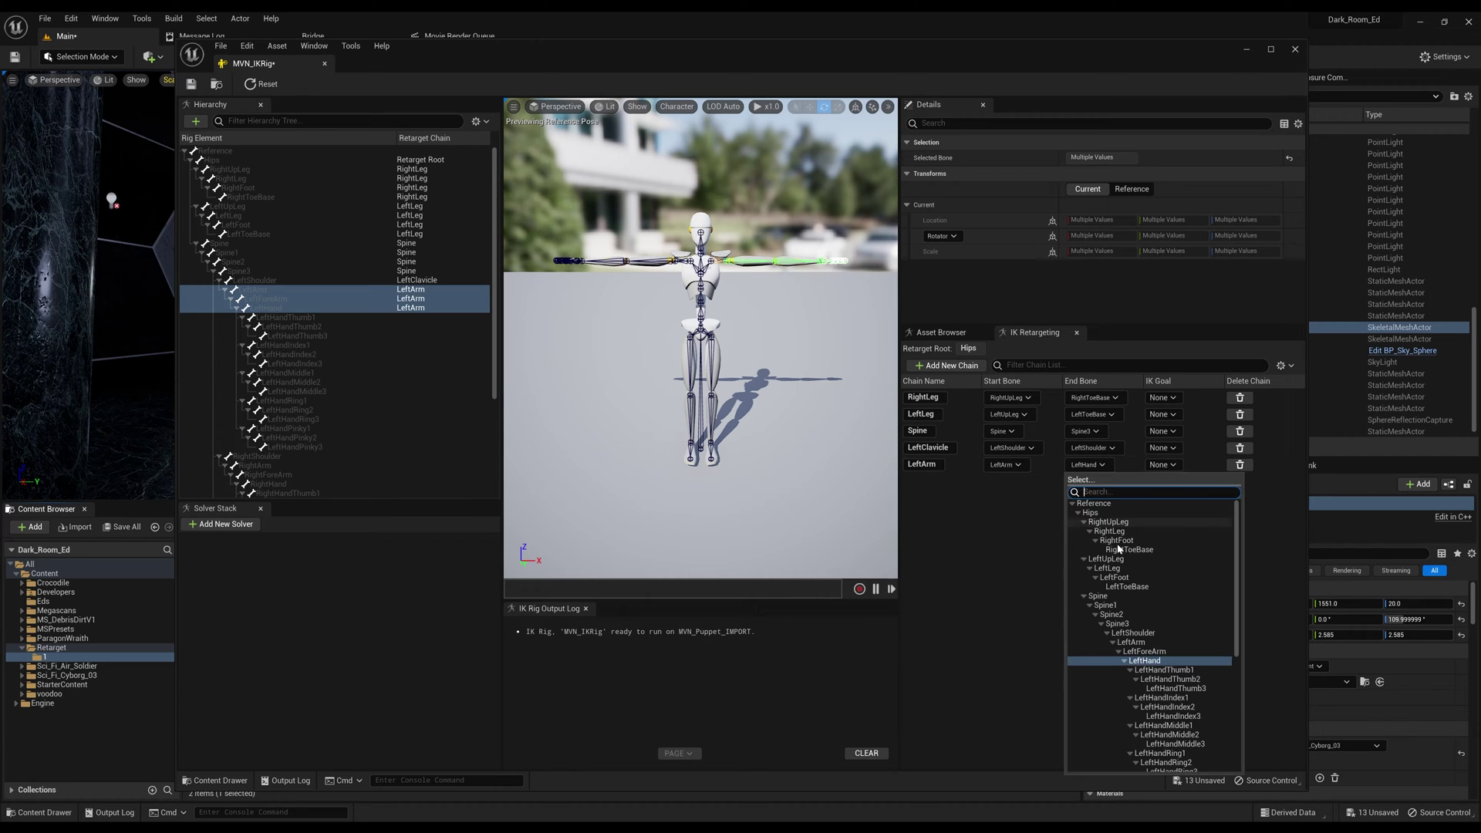
{"action": "left_click", "coordinate": [1039, 518]}
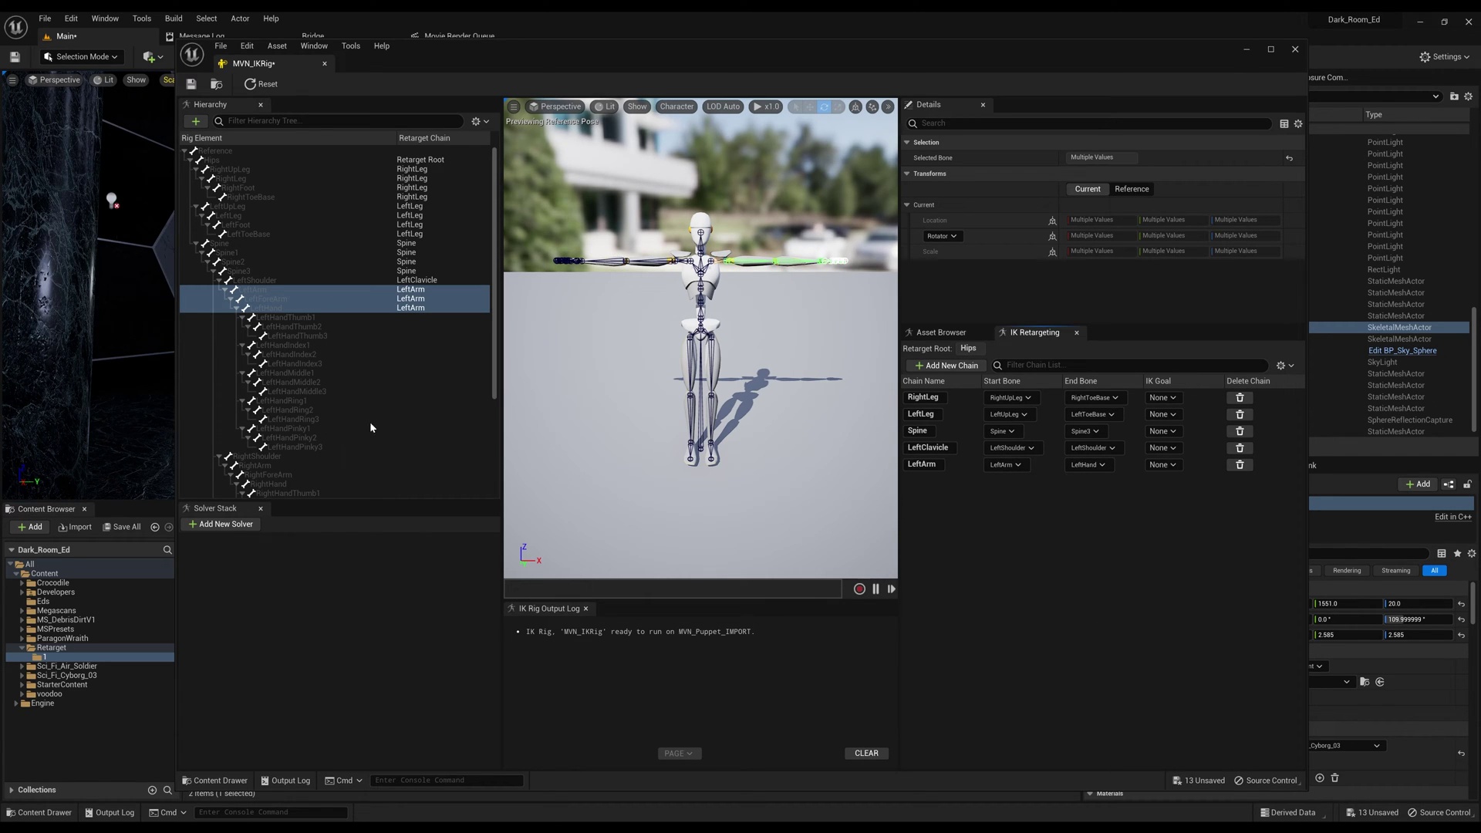
Create a retarget chain named LeftThumb from the LeftHandThumb1 through LeftHandThumb3 bones, without an IK goal
{"action": "left_click", "coordinate": [290, 318]}
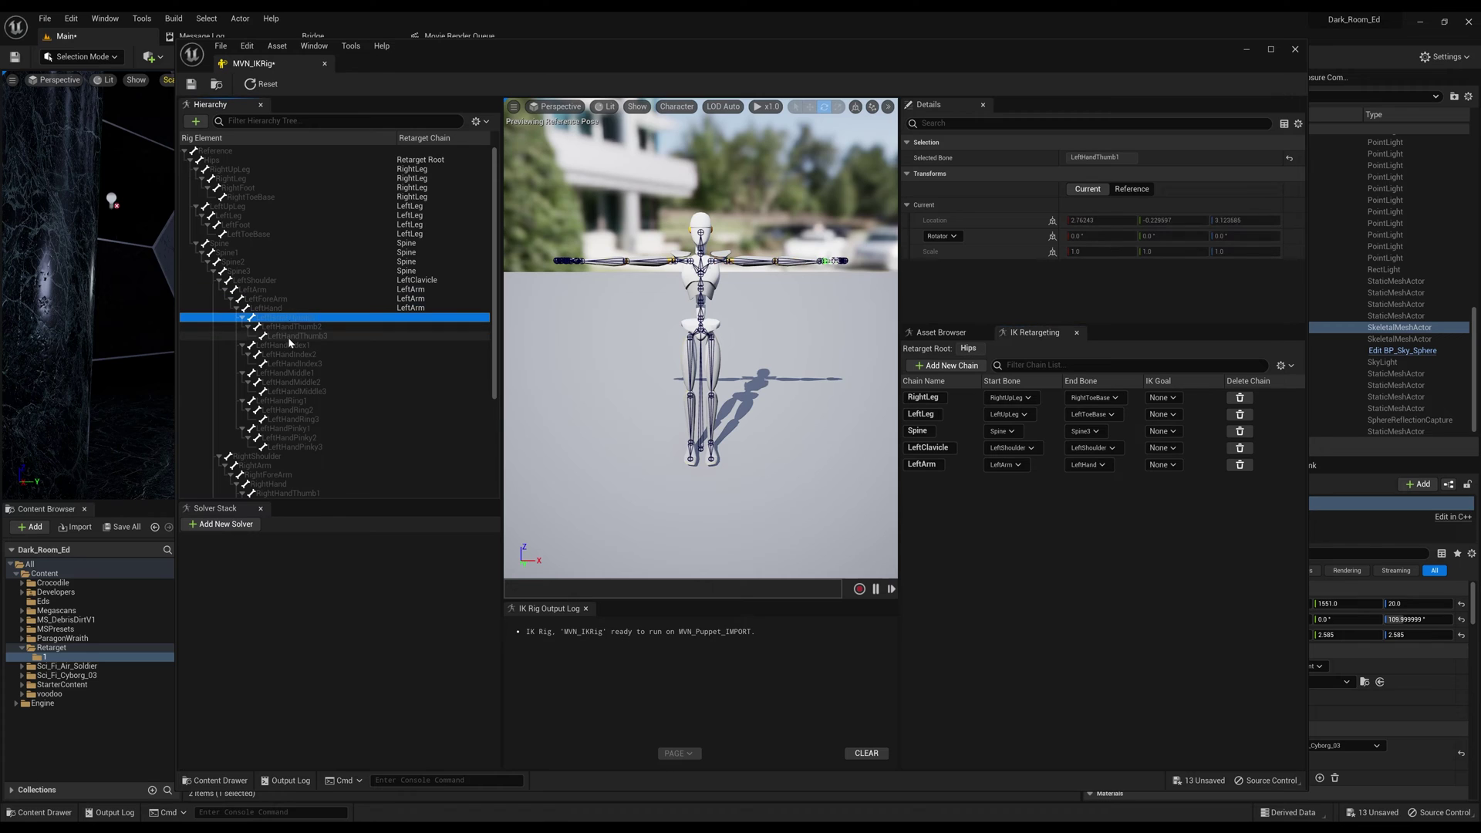
{"action": "left_click", "coordinate": [293, 336], "text": "shift"}
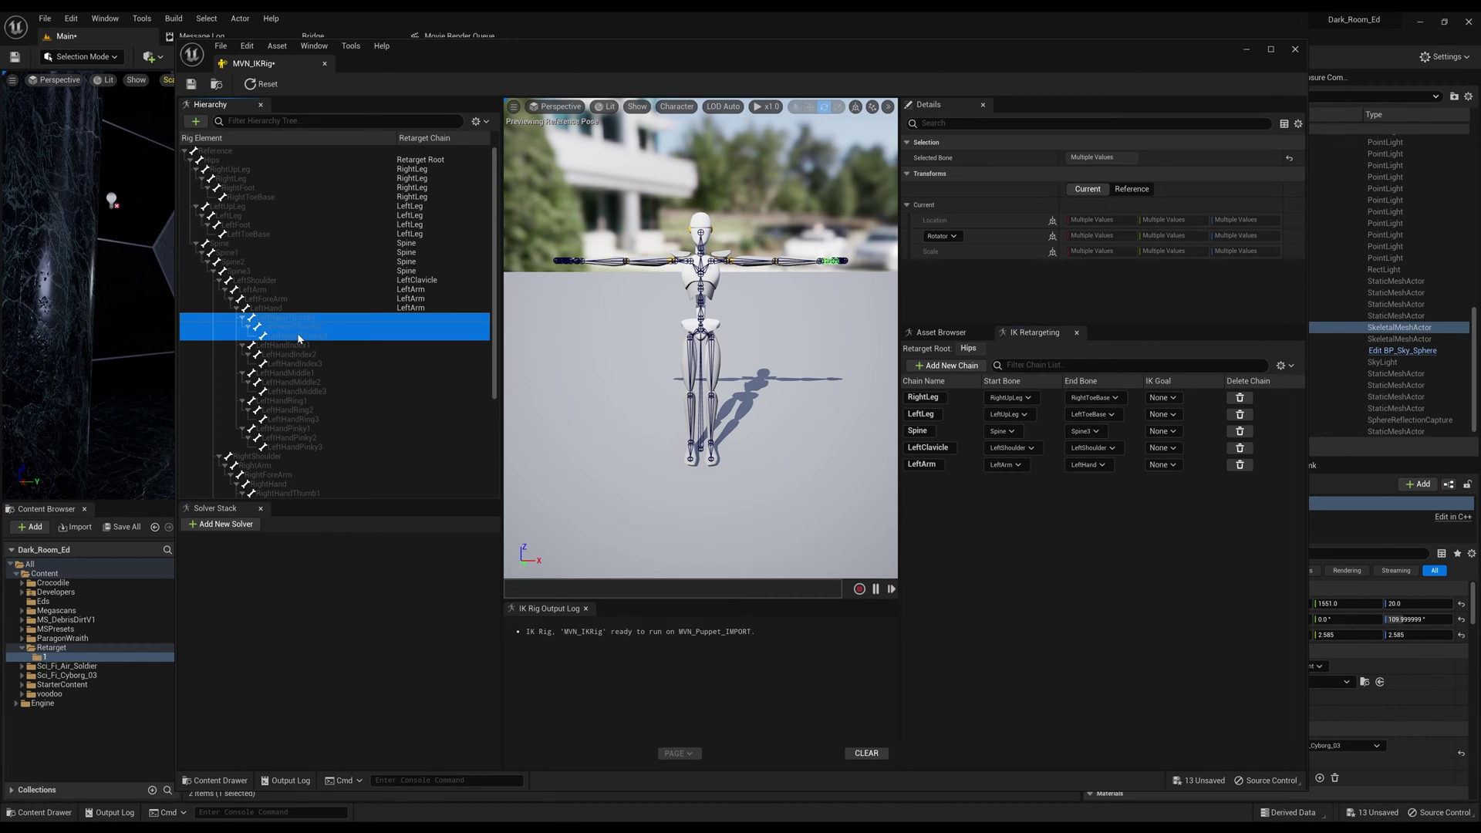
{"action": "right_click", "coordinate": [299, 337]}
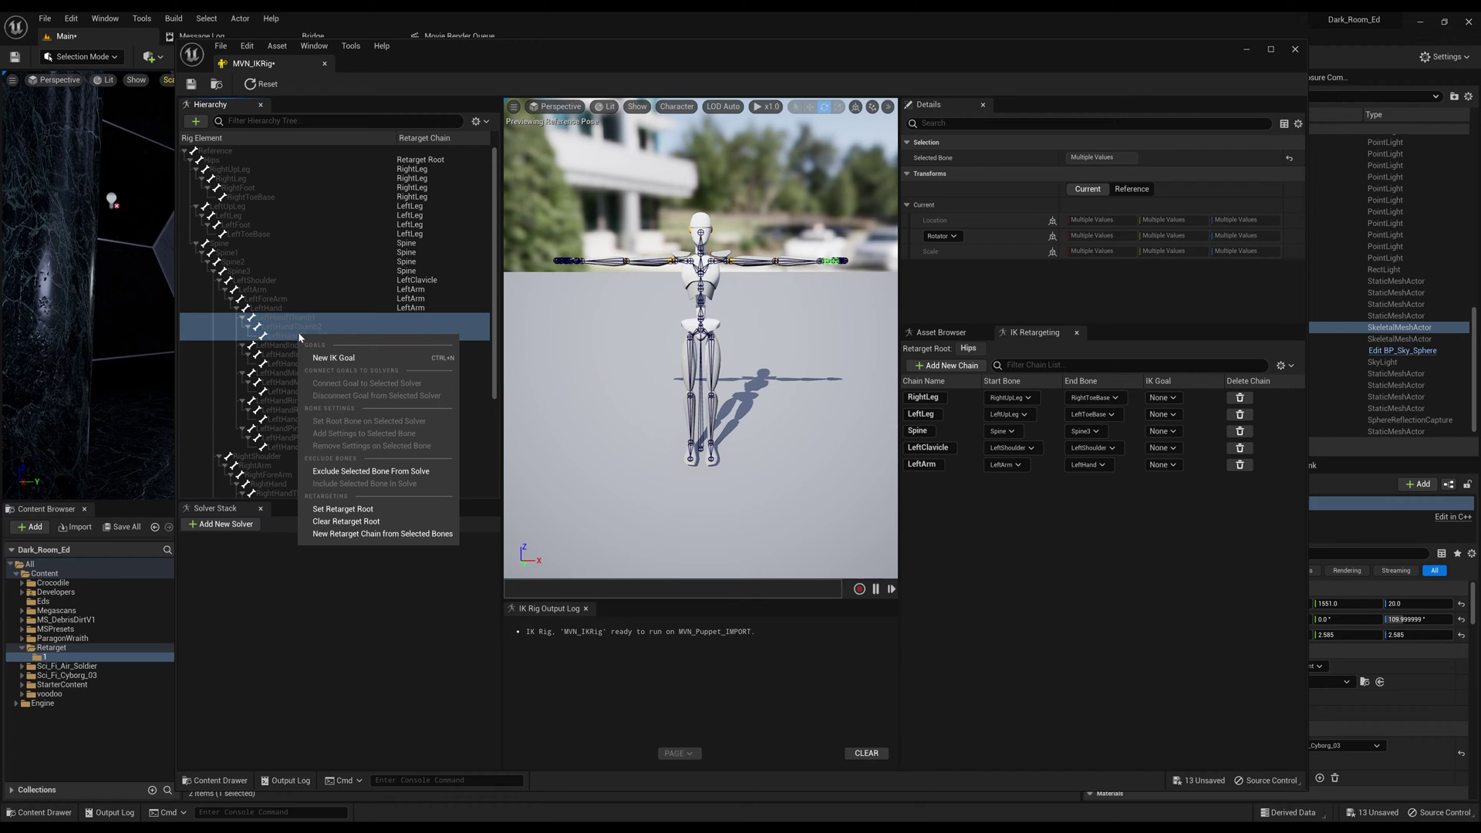
{"action": "left_click", "coordinate": [401, 532]}
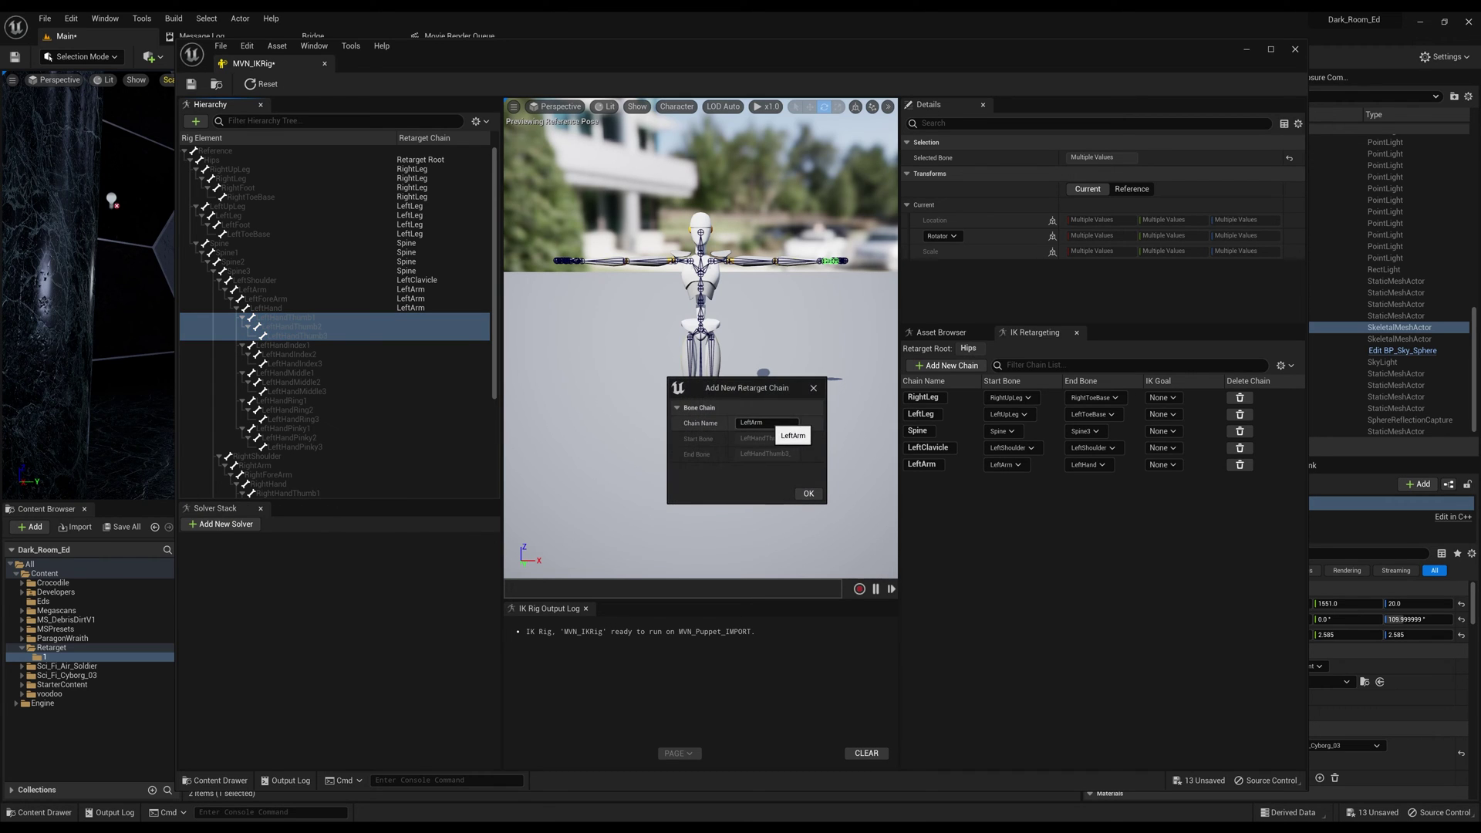
{"action": "left_click_drag", "start_coordinate": [763, 423], "coordinate": [750, 422]}
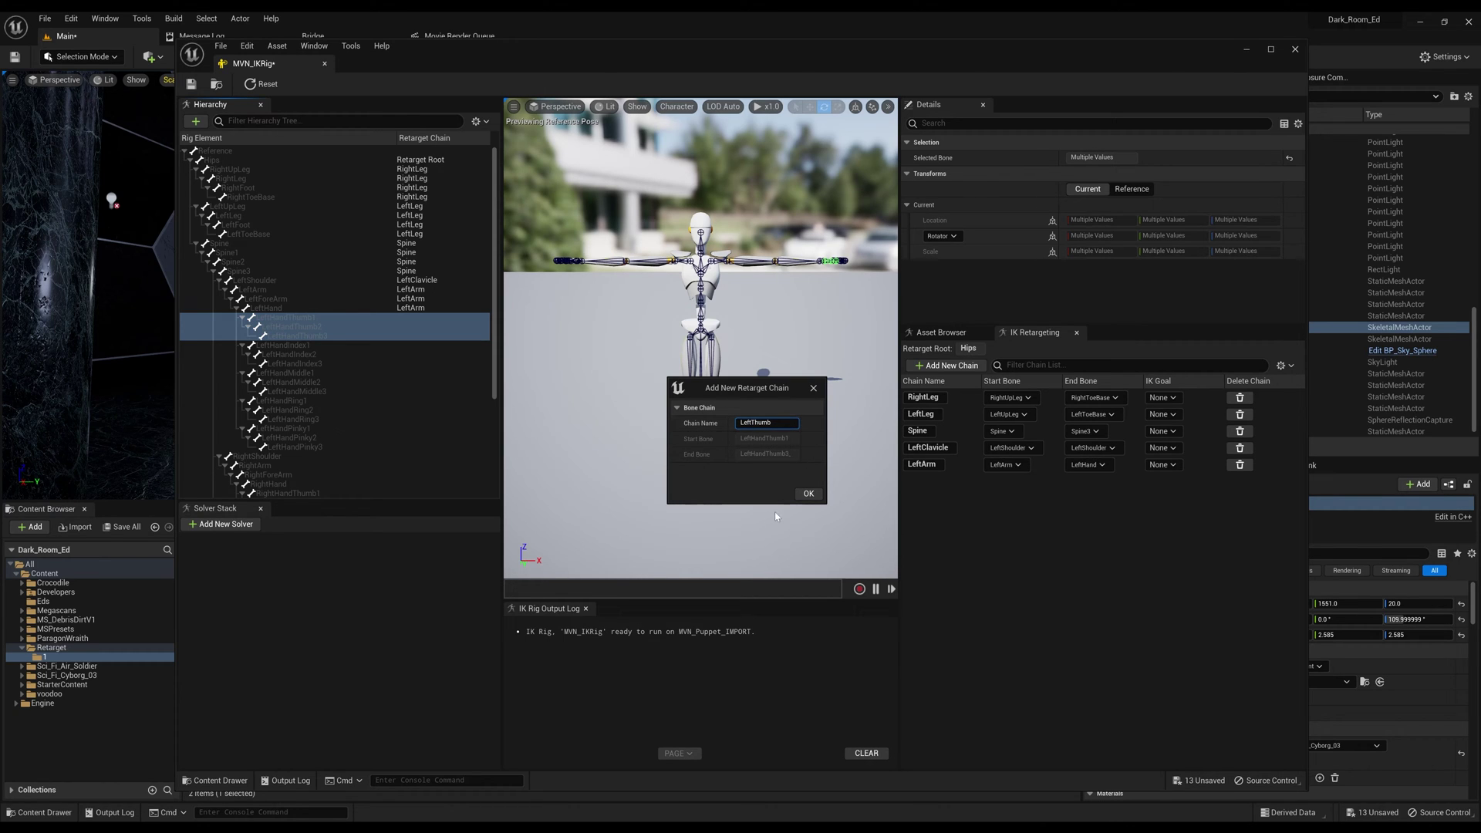
{"action": "left_click", "coordinate": [809, 494]}
{"action": "left_click", "coordinate": [833, 449]}
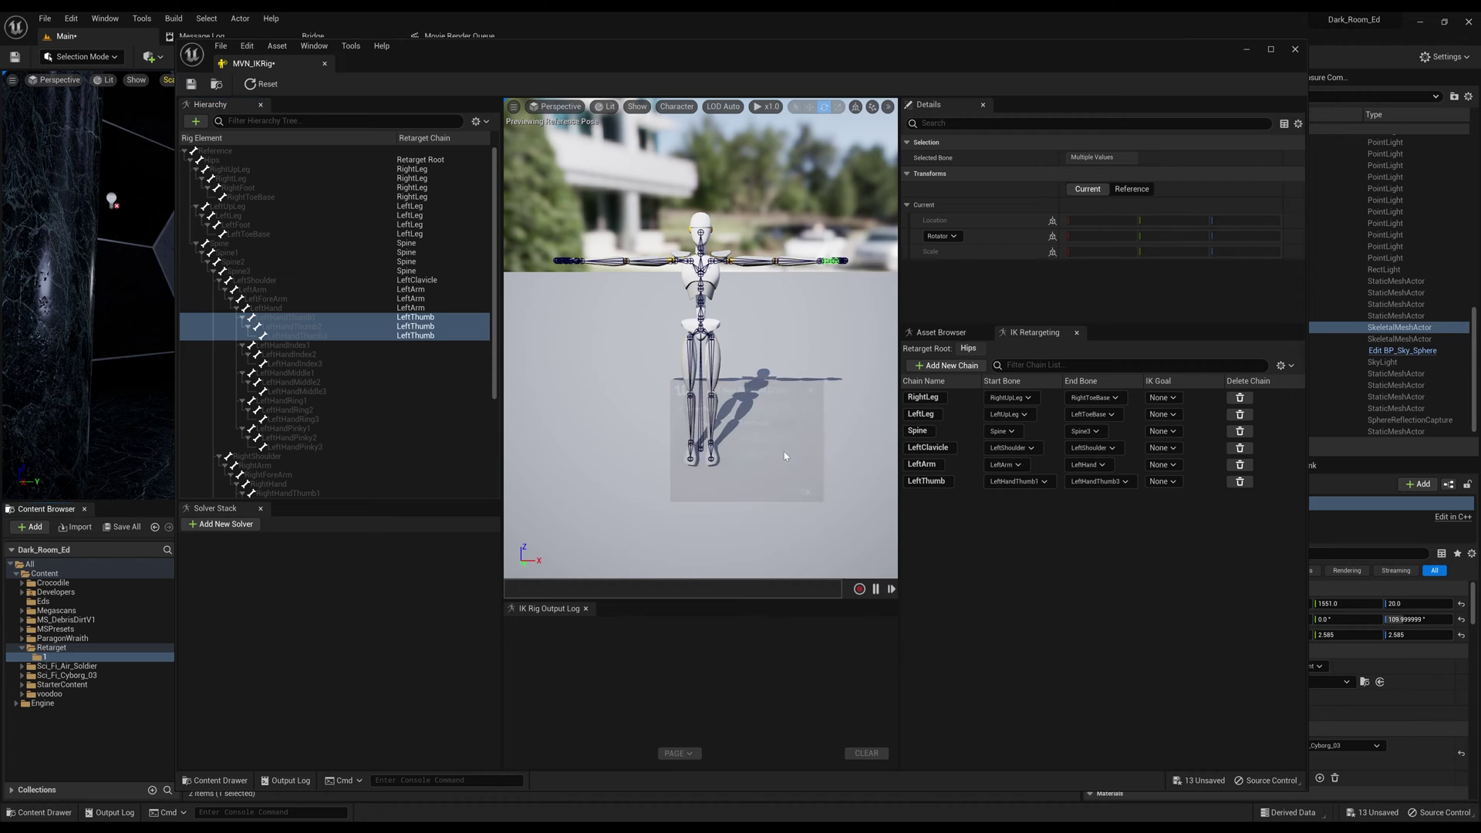
Create a retarget chain named LeftIndex from the LeftHandIndex1 through LeftHandIndex3 bones, without an IK goal
{"action": "left_click", "coordinate": [304, 344]}
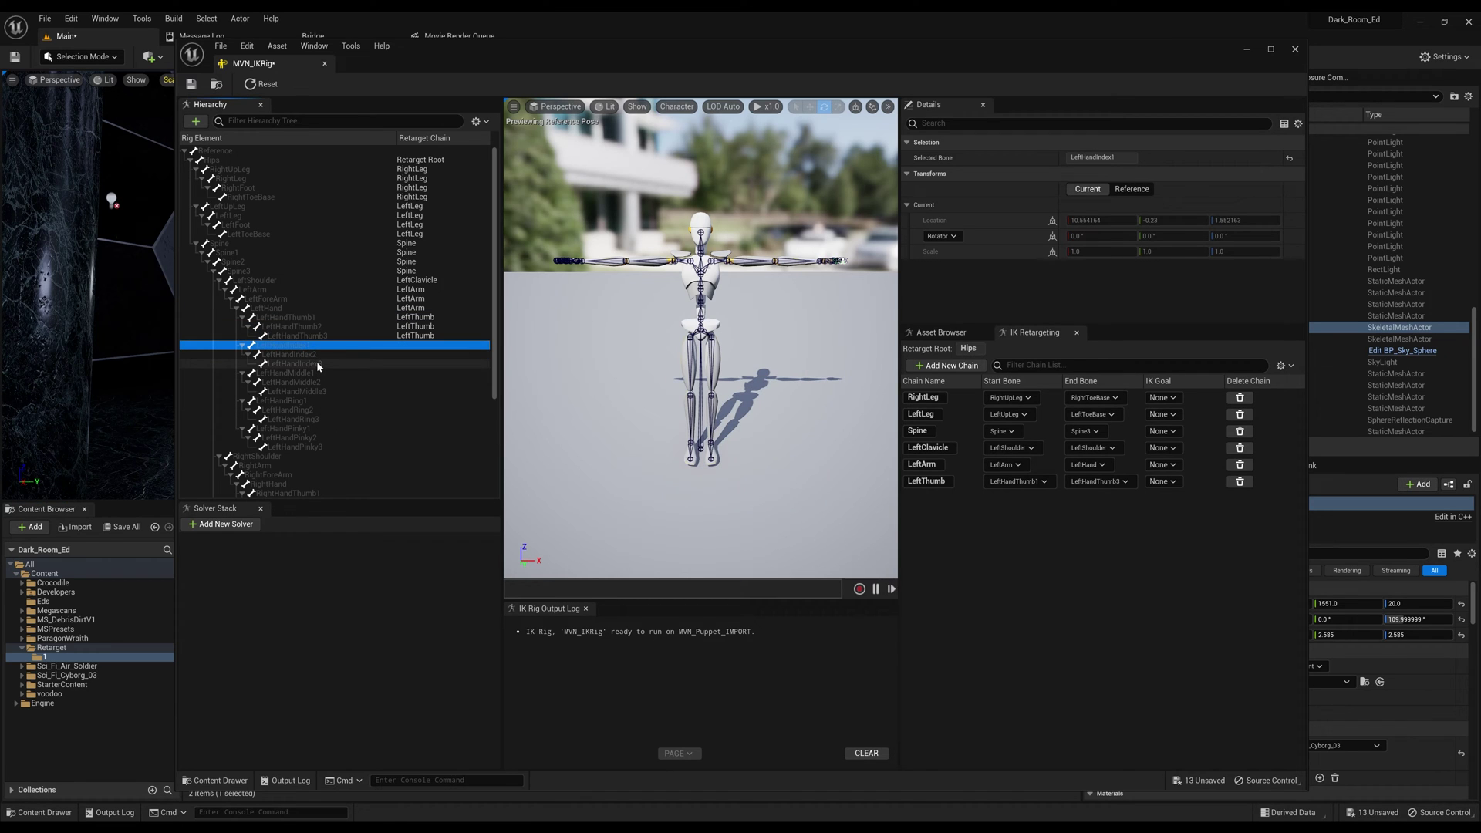
{"action": "left_click", "coordinate": [316, 363], "text": "shift"}
{"action": "right_click", "coordinate": [316, 362]}
{"action": "left_click", "coordinate": [425, 561]}
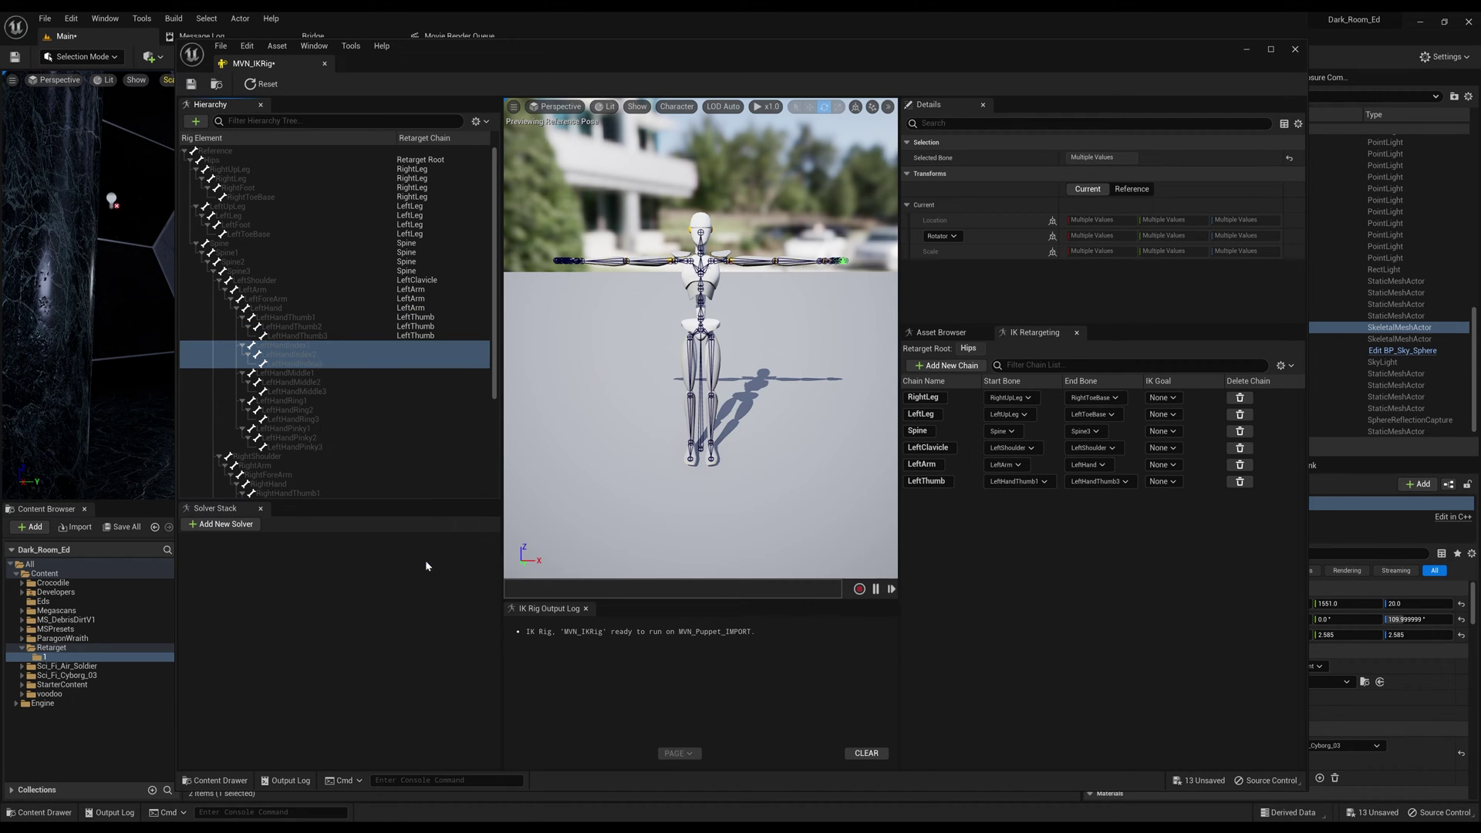
{"action": "key", "text": "shift+Left"}
{"action": "key", "text": "shift+Left"}
{"action": "key", "text": "shift+Left"}
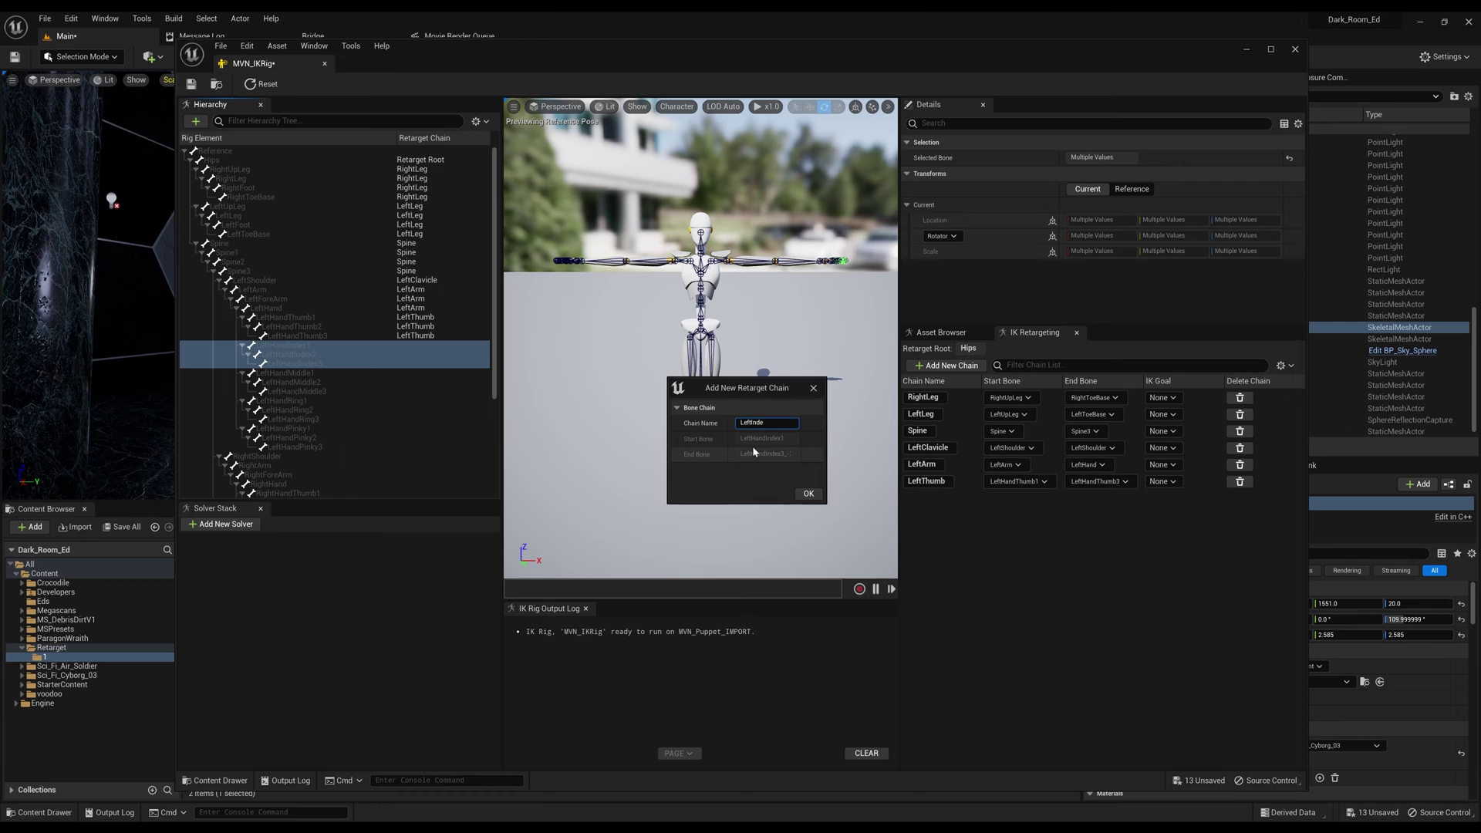
{"action": "type", "text": "Index"}
{"action": "left_click", "coordinate": [807, 494]}
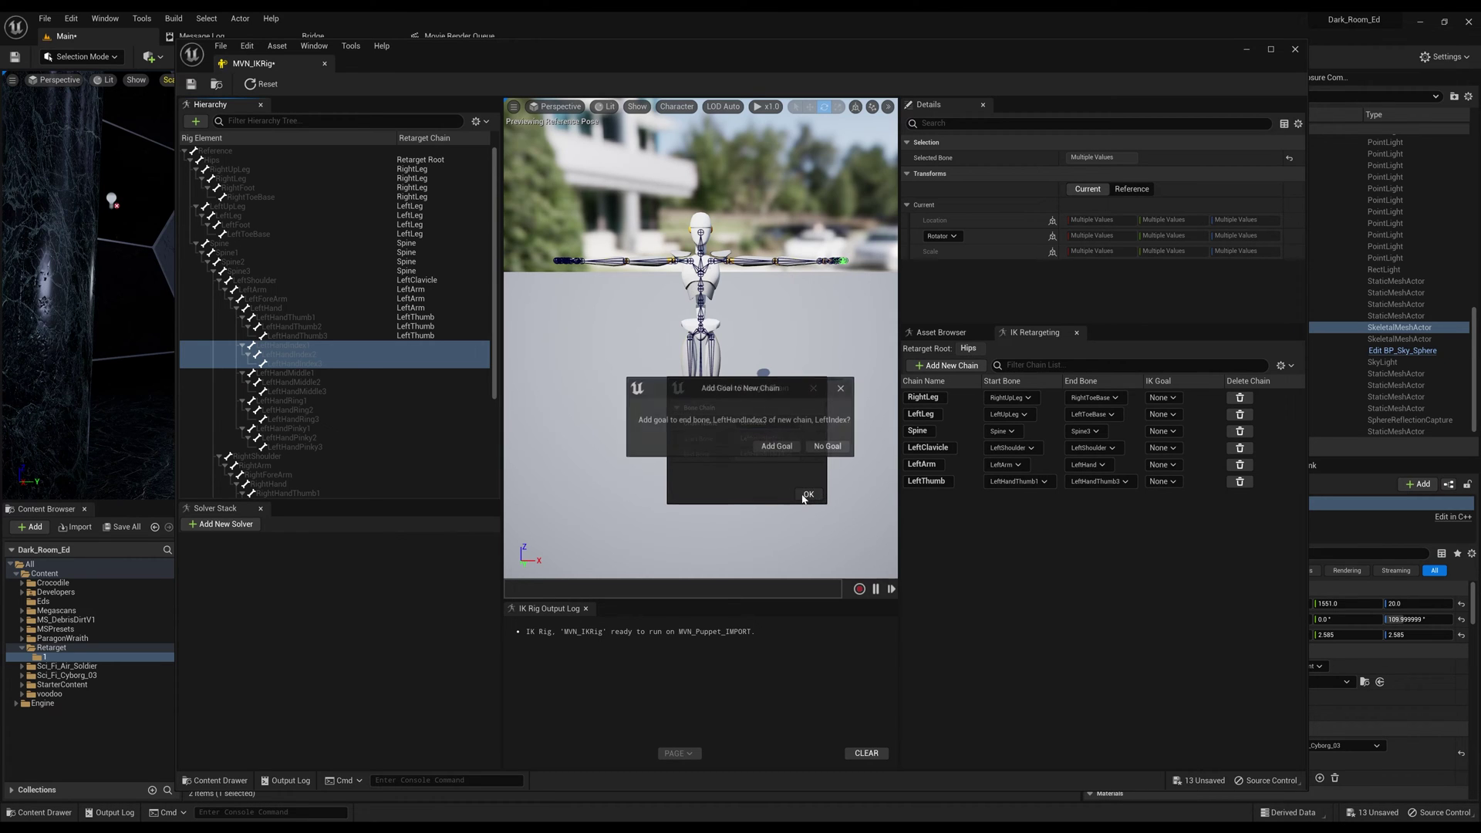
{"action": "left_click", "coordinate": [833, 447]}
Create a retarget chain named LeftMiddle from the LeftHandMiddle1 through LeftHandMiddle3 bones, without an IK goal
{"action": "left_click", "coordinate": [304, 374]}
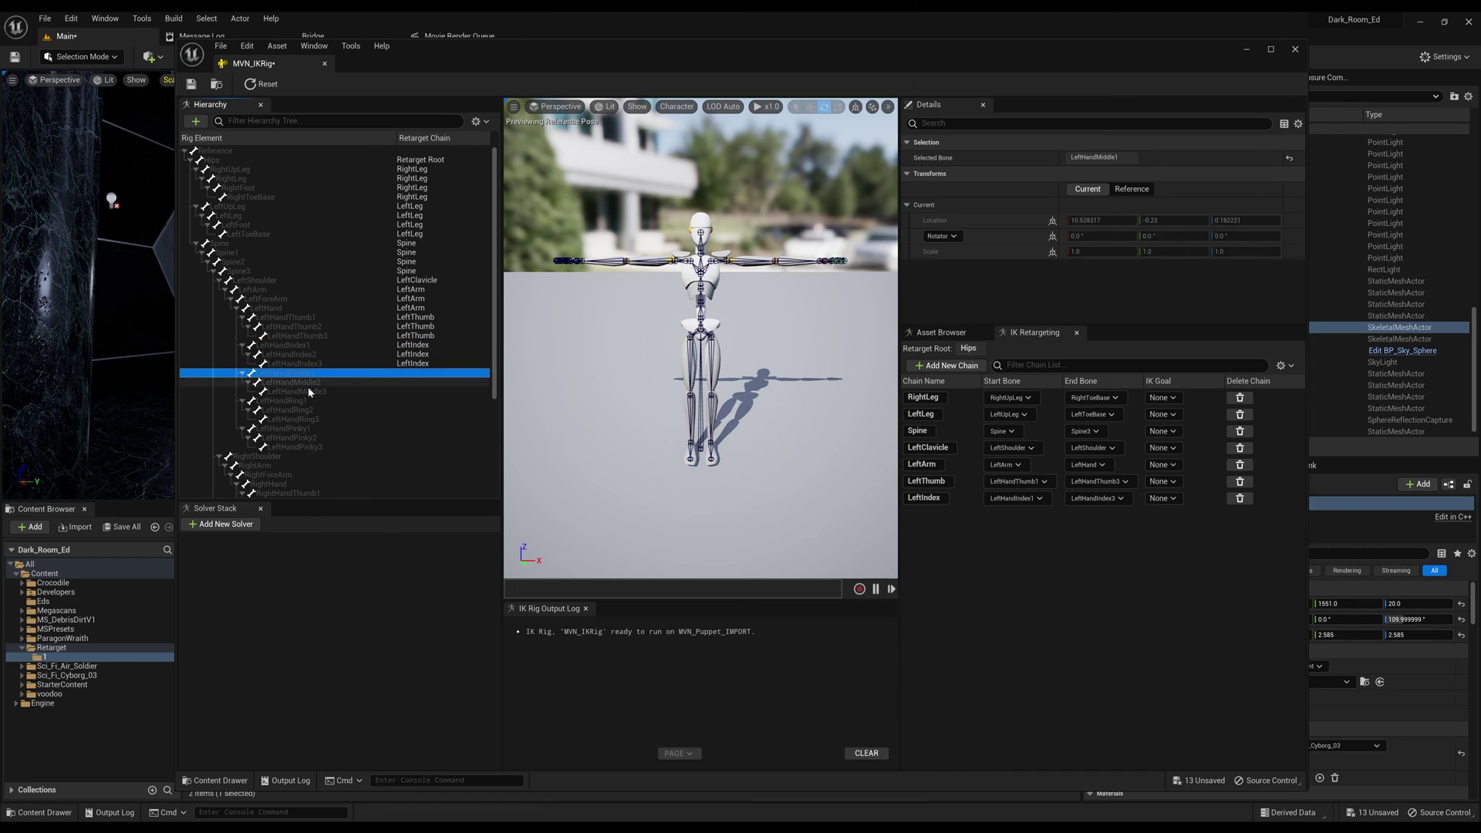
{"action": "left_click", "coordinate": [307, 391], "text": "shift"}
{"action": "right_click", "coordinate": [309, 397]}
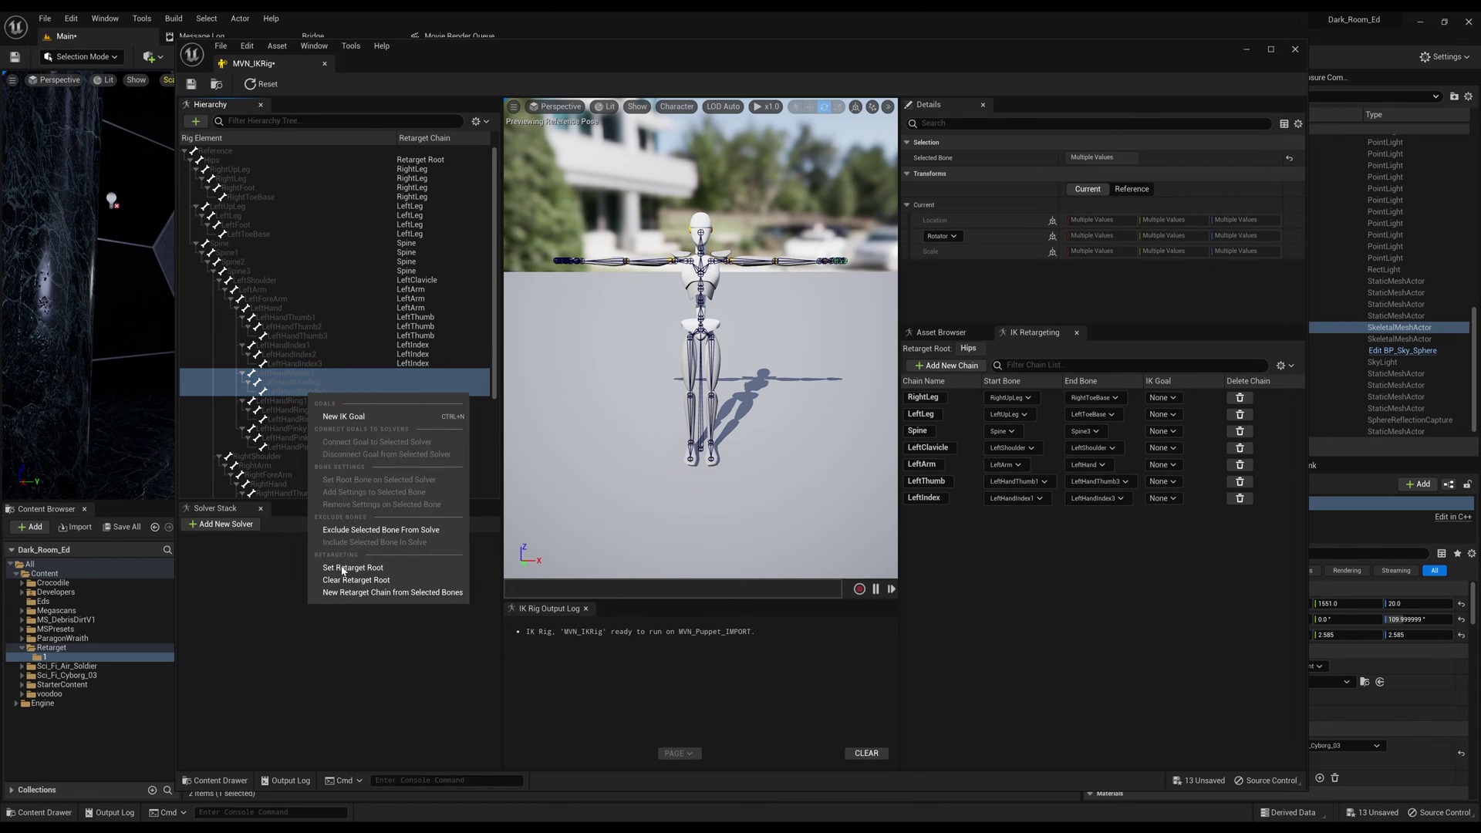
{"action": "left_click", "coordinate": [349, 594]}
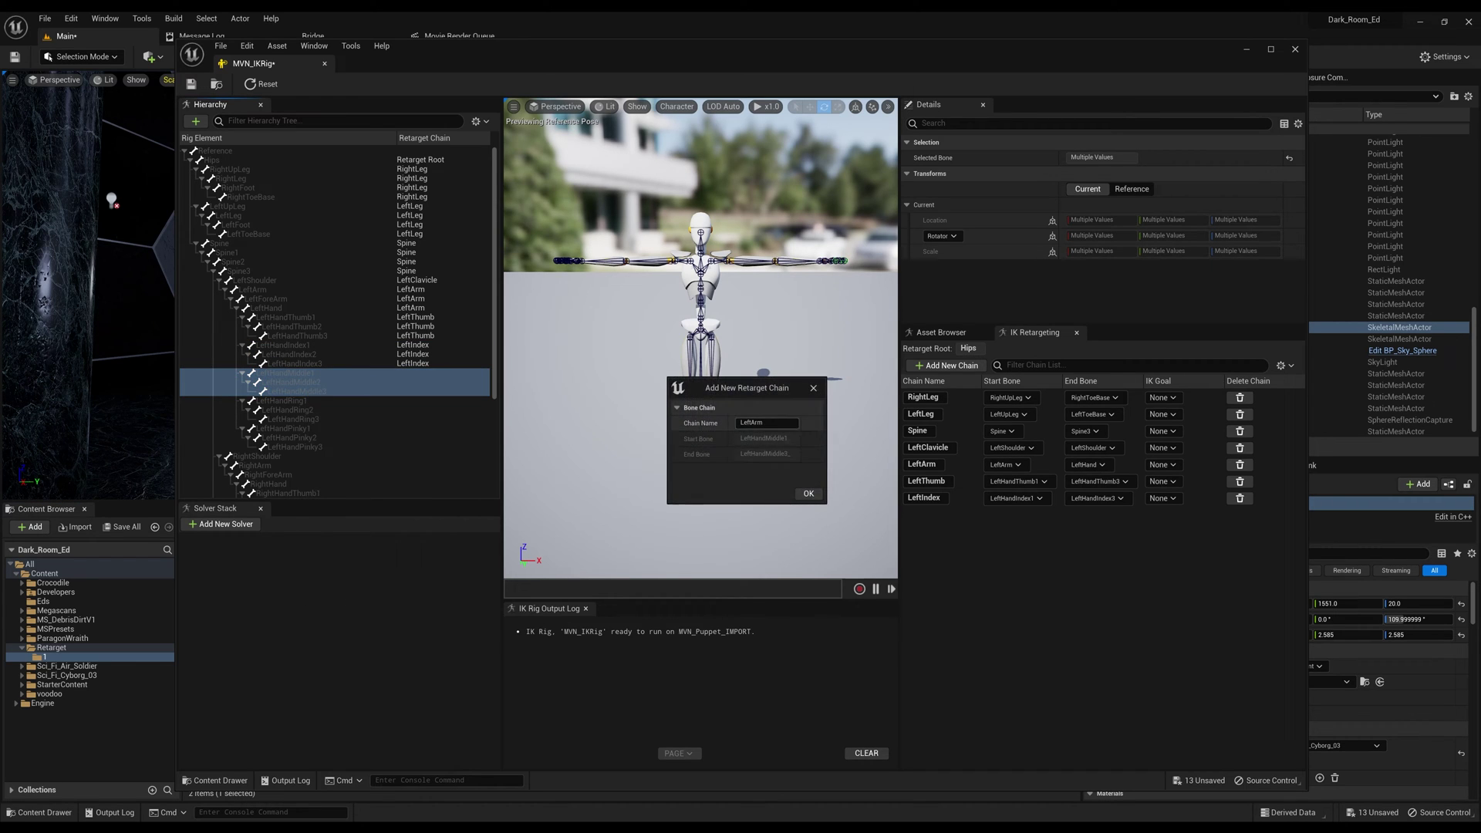
{"action": "left_click_drag", "start_coordinate": [764, 423], "coordinate": [746, 423]}
{"action": "left_click", "coordinate": [808, 494]}
Create a retarget chain named LeftRing from the LeftHandRing1 through LeftHandRing3 bones, without an IK goal
{"action": "left_click", "coordinate": [305, 400]}
{"action": "left_click", "coordinate": [301, 419], "text": "shift"}
{"action": "right_click", "coordinate": [300, 419]}
{"action": "left_click", "coordinate": [341, 615]}
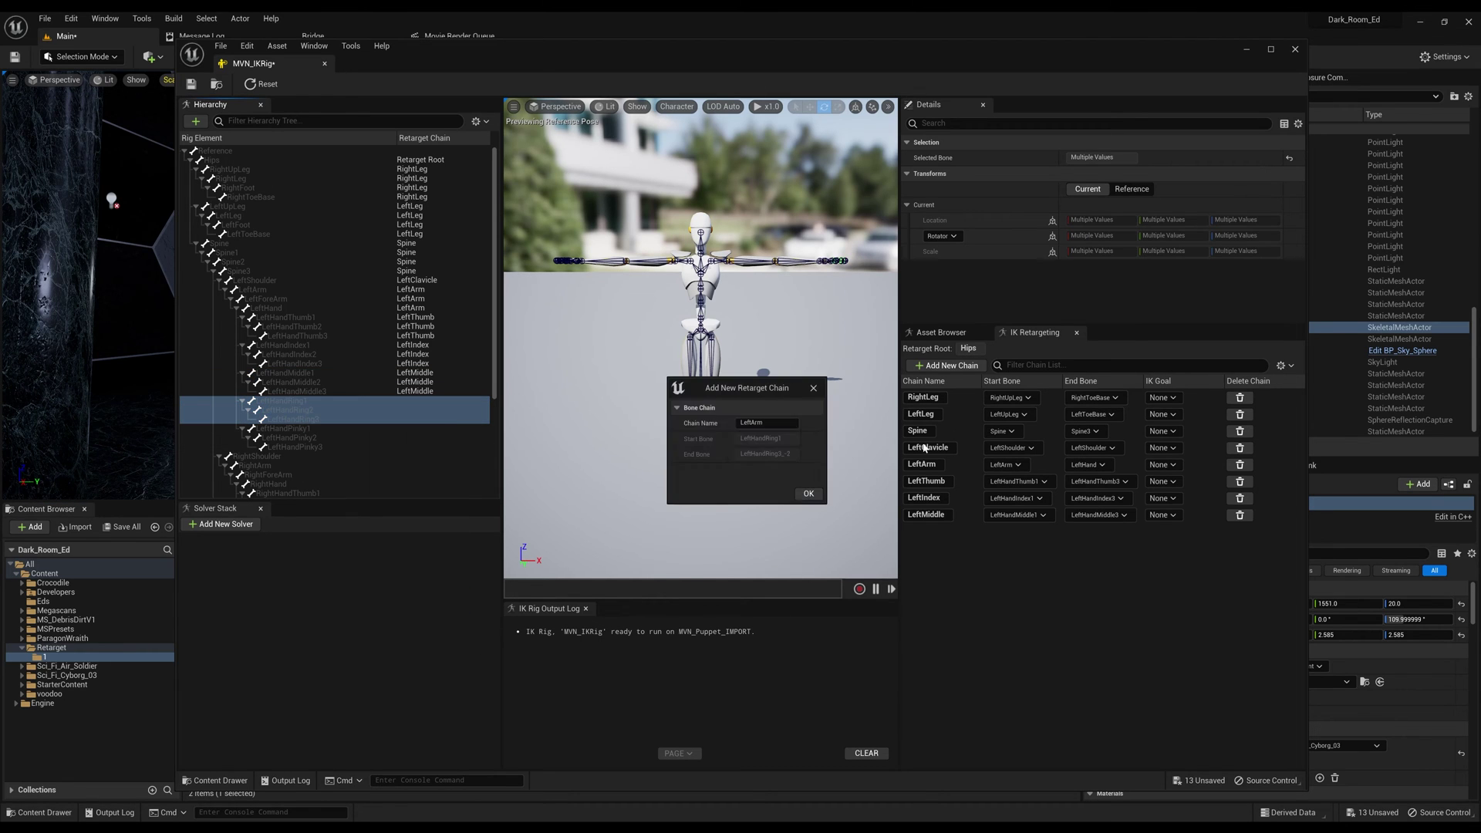
{"action": "left_click_drag", "start_coordinate": [763, 423], "coordinate": [745, 422]}
{"action": "type", "text": "Ring"}
{"action": "left_click", "coordinate": [808, 494]}
Create a retarget chain named LeftPinky from the LeftHandPinky1 through LeftHandPinky3 bones, without an IK goal
{"action": "left_click", "coordinate": [286, 428]}
{"action": "left_click", "coordinate": [293, 447], "text": "shift"}
{"action": "right_click", "coordinate": [293, 446]}
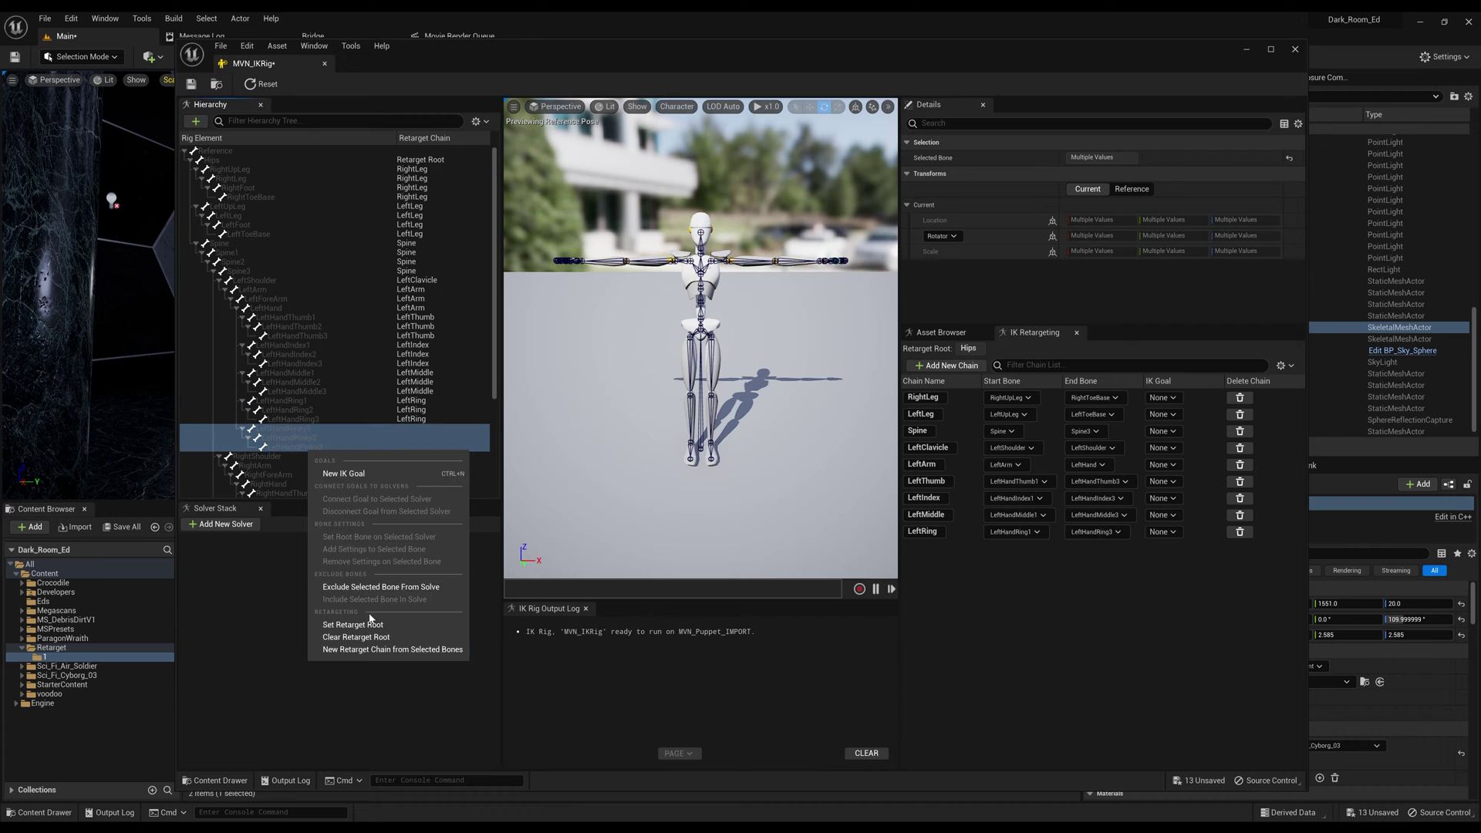
{"action": "left_click", "coordinate": [343, 643]}
{"action": "type", "text": "Pinky"}
{"action": "left_click", "coordinate": [808, 494]}
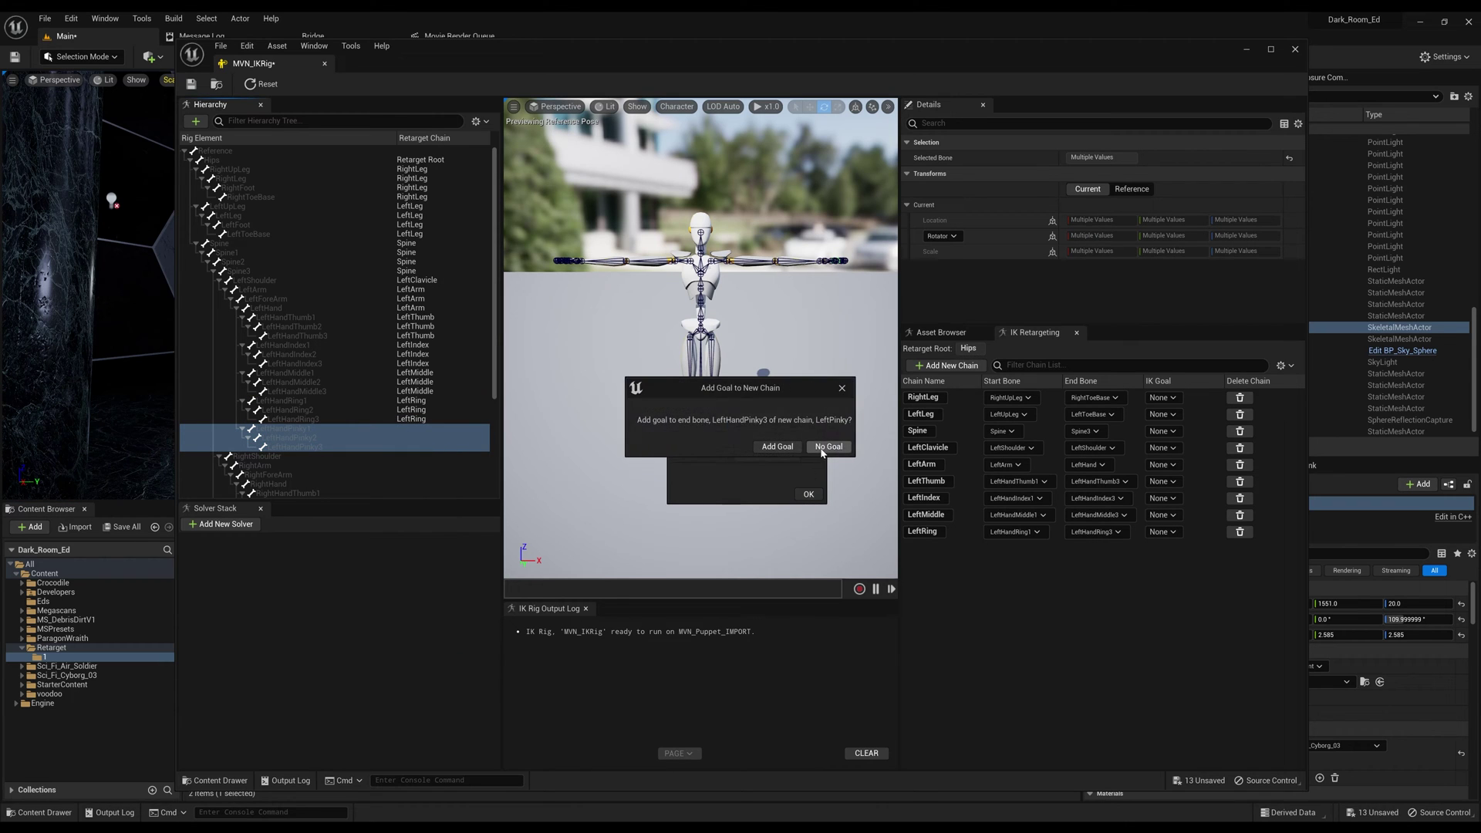
{"action": "left_click", "coordinate": [772, 445]}
Create a retarget chain from the single RightShoulder bone and name it RightClavicle, without an IK goal
{"action": "scroll", "coordinate": [293, 465], "scroll_direction": "down", "scroll_amount": 1}
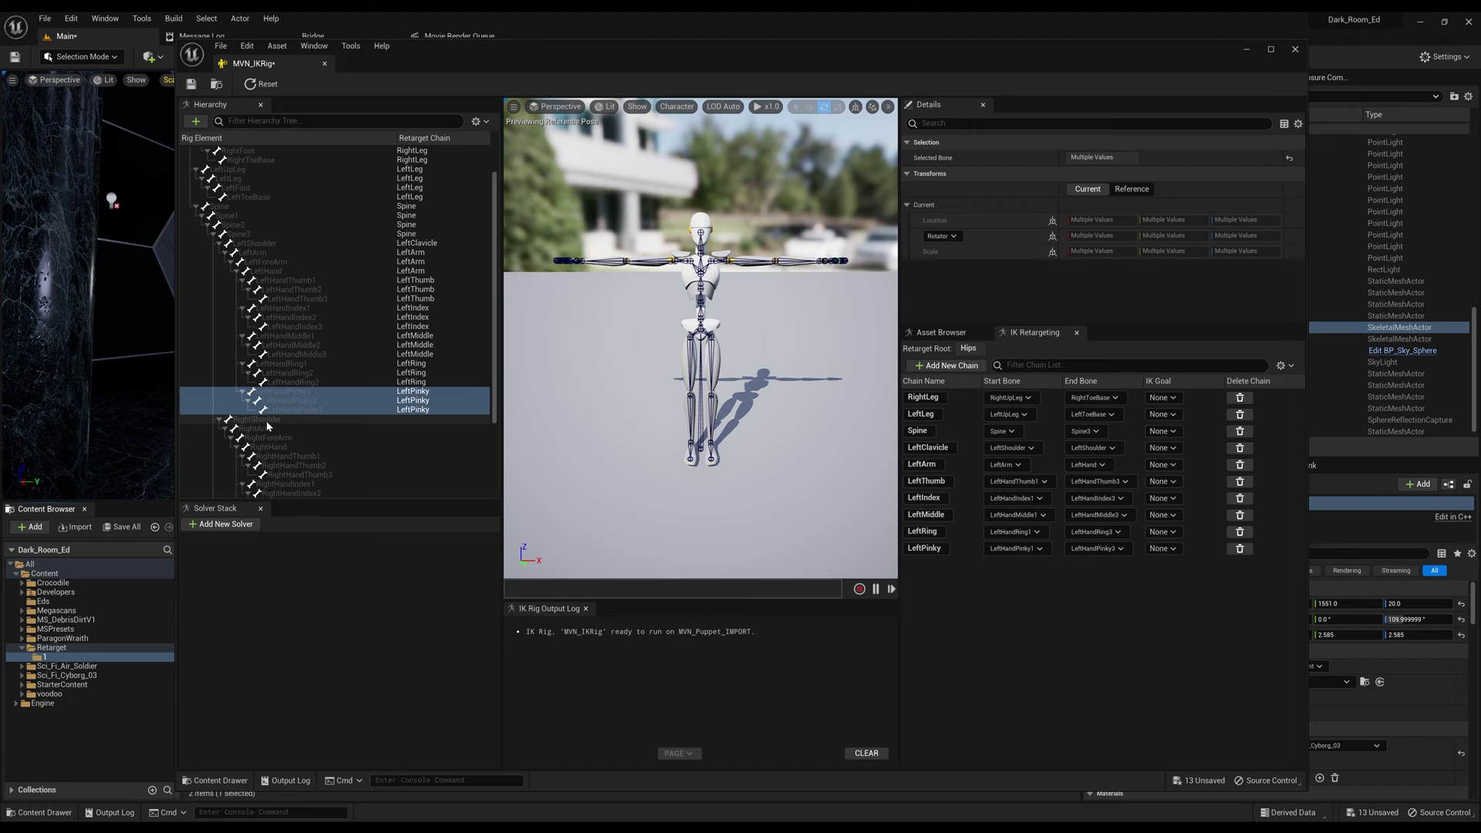
{"action": "left_click", "coordinate": [266, 419]}
{"action": "right_click", "coordinate": [268, 426]}
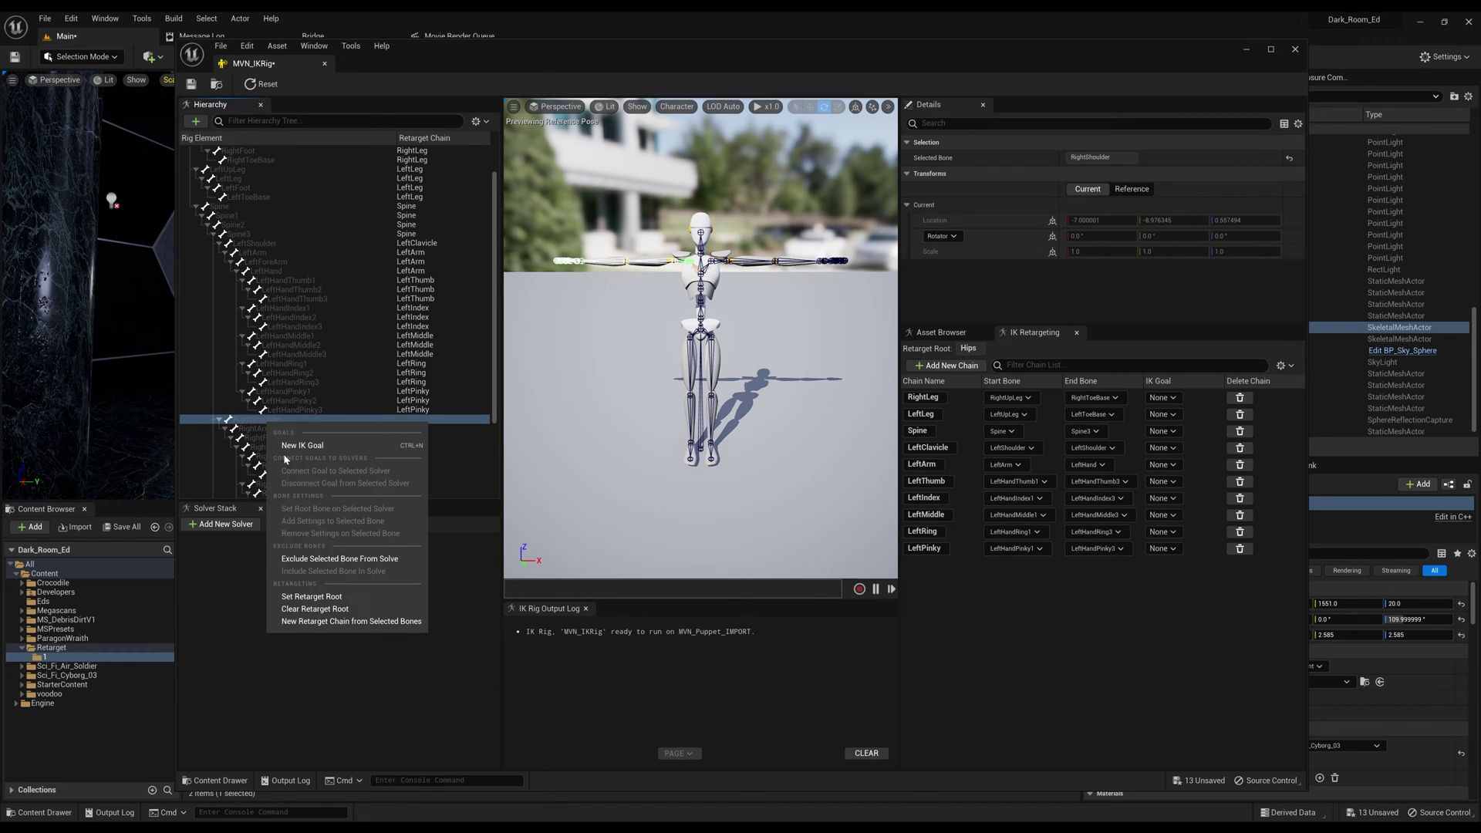
{"action": "left_click", "coordinate": [322, 621]}
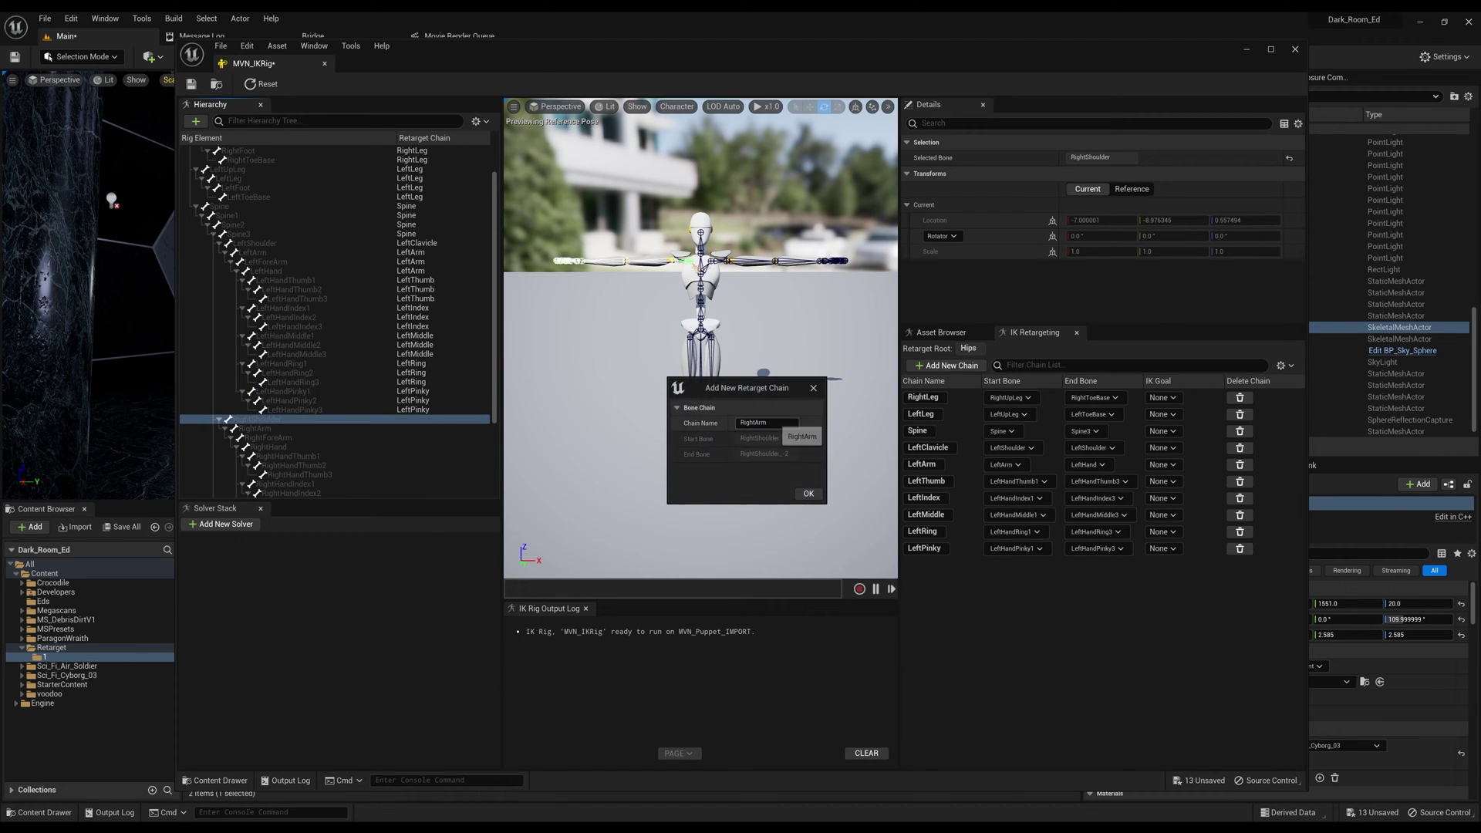
{"action": "type", "text": "RightArm"}
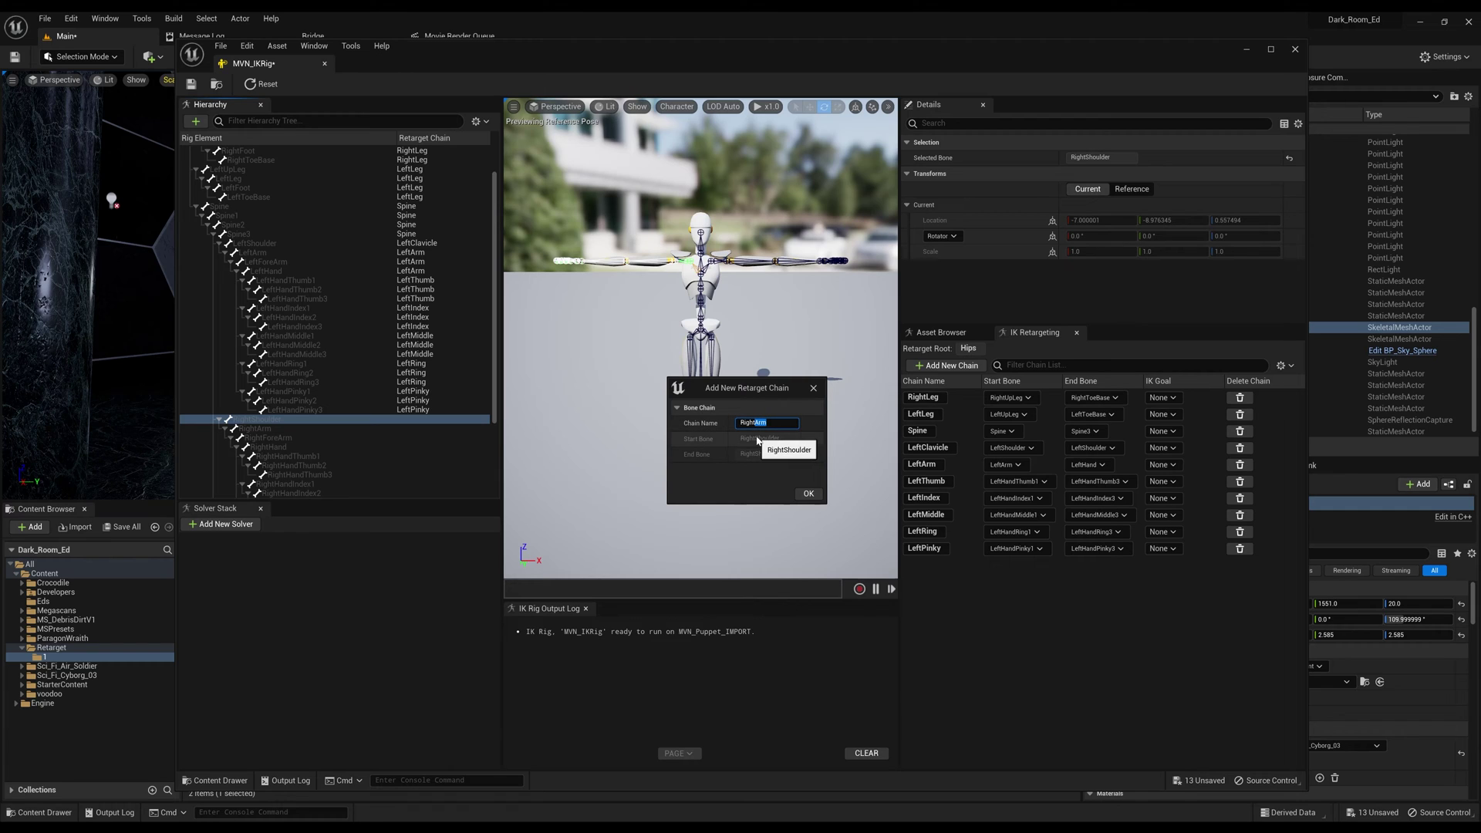
{"action": "type", "text": "Clavicl"}
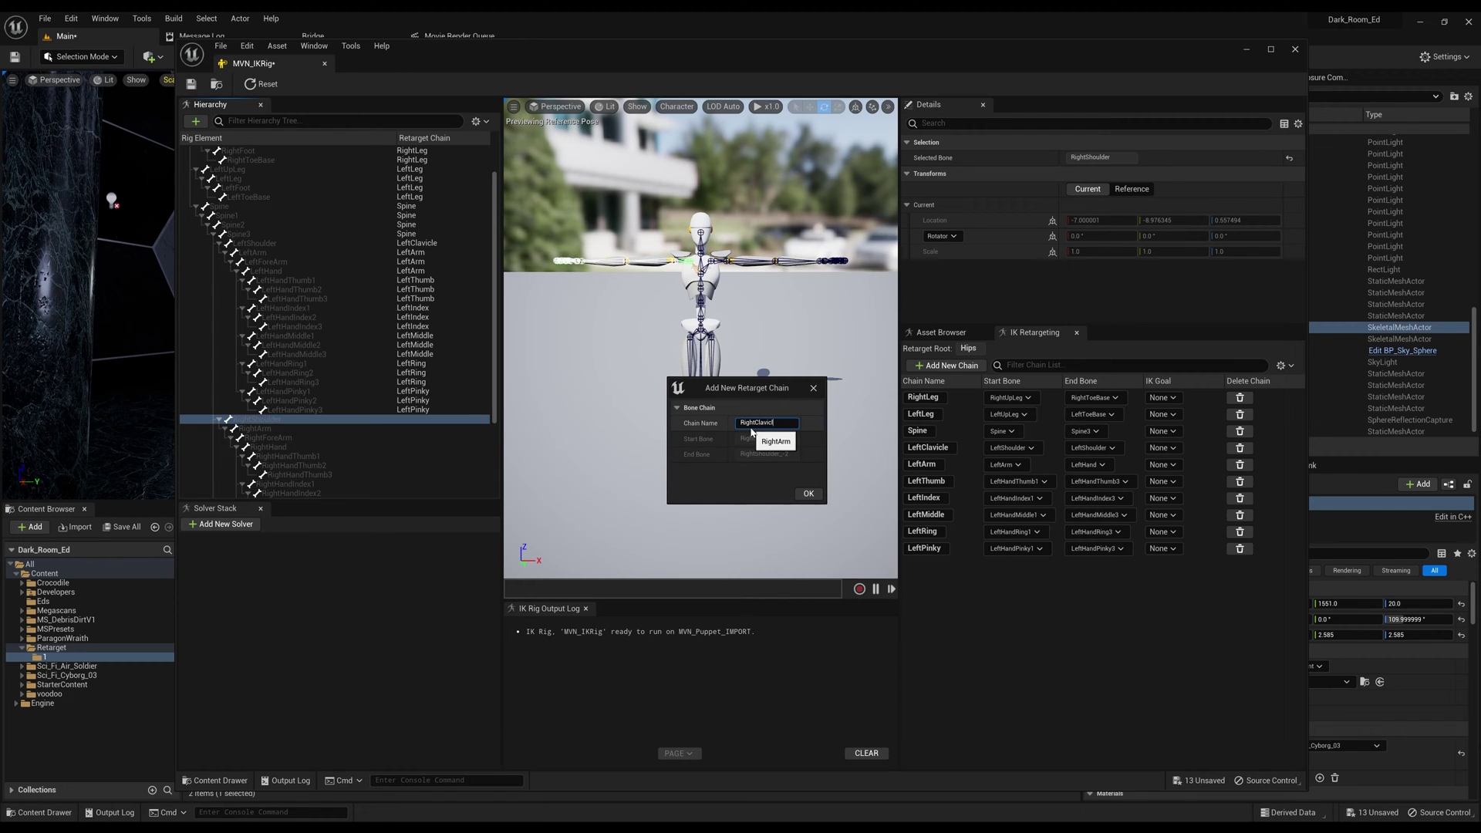
{"action": "type", "text": "e"}
{"action": "left_click", "coordinate": [808, 494]}
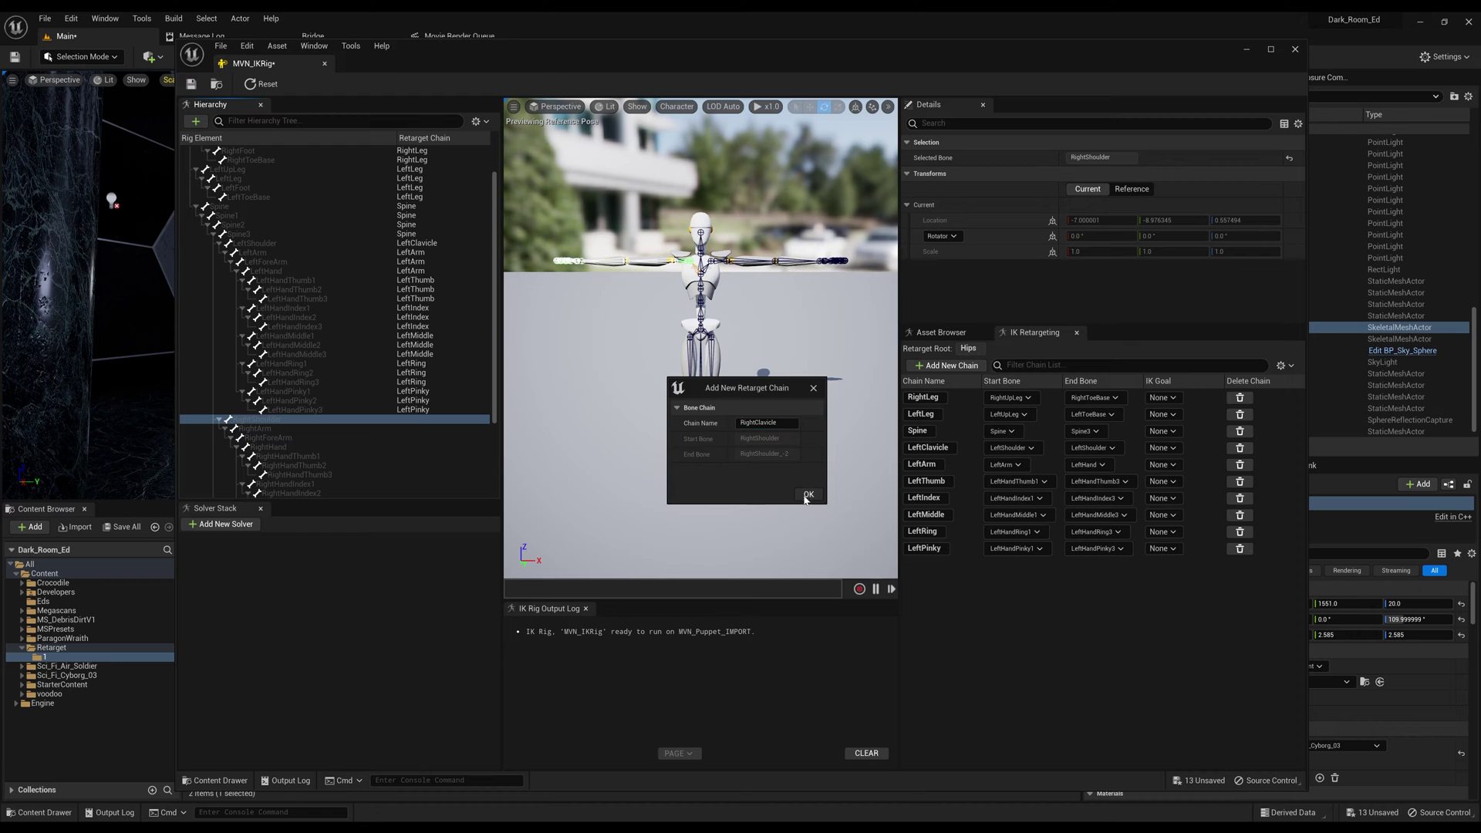
{"action": "left_click", "coordinate": [823, 449]}
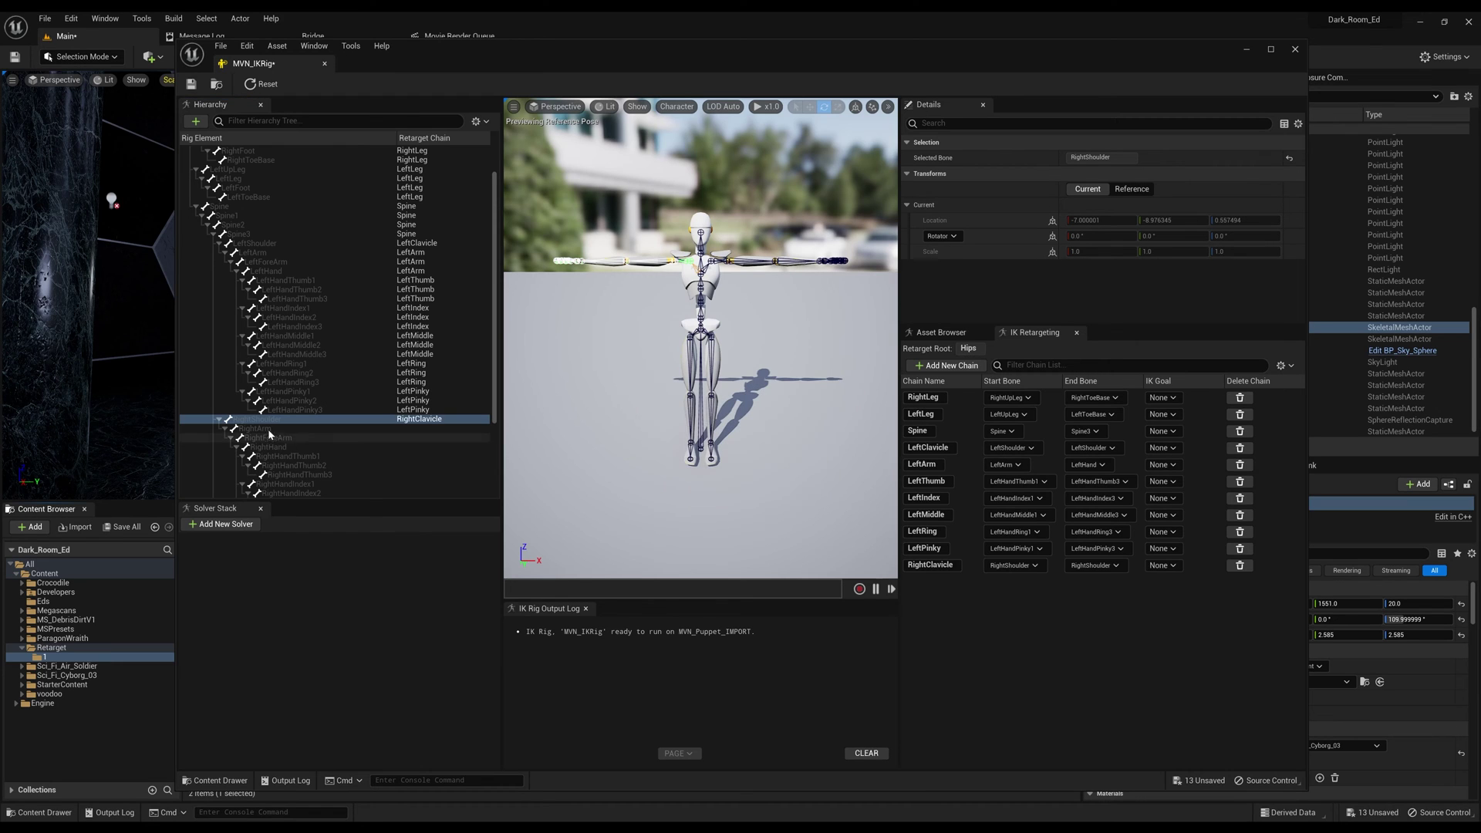
Create a retarget chain named RightArm from the RightArm through RightHand bones, without an IK goal
{"action": "left_click", "coordinate": [261, 430]}
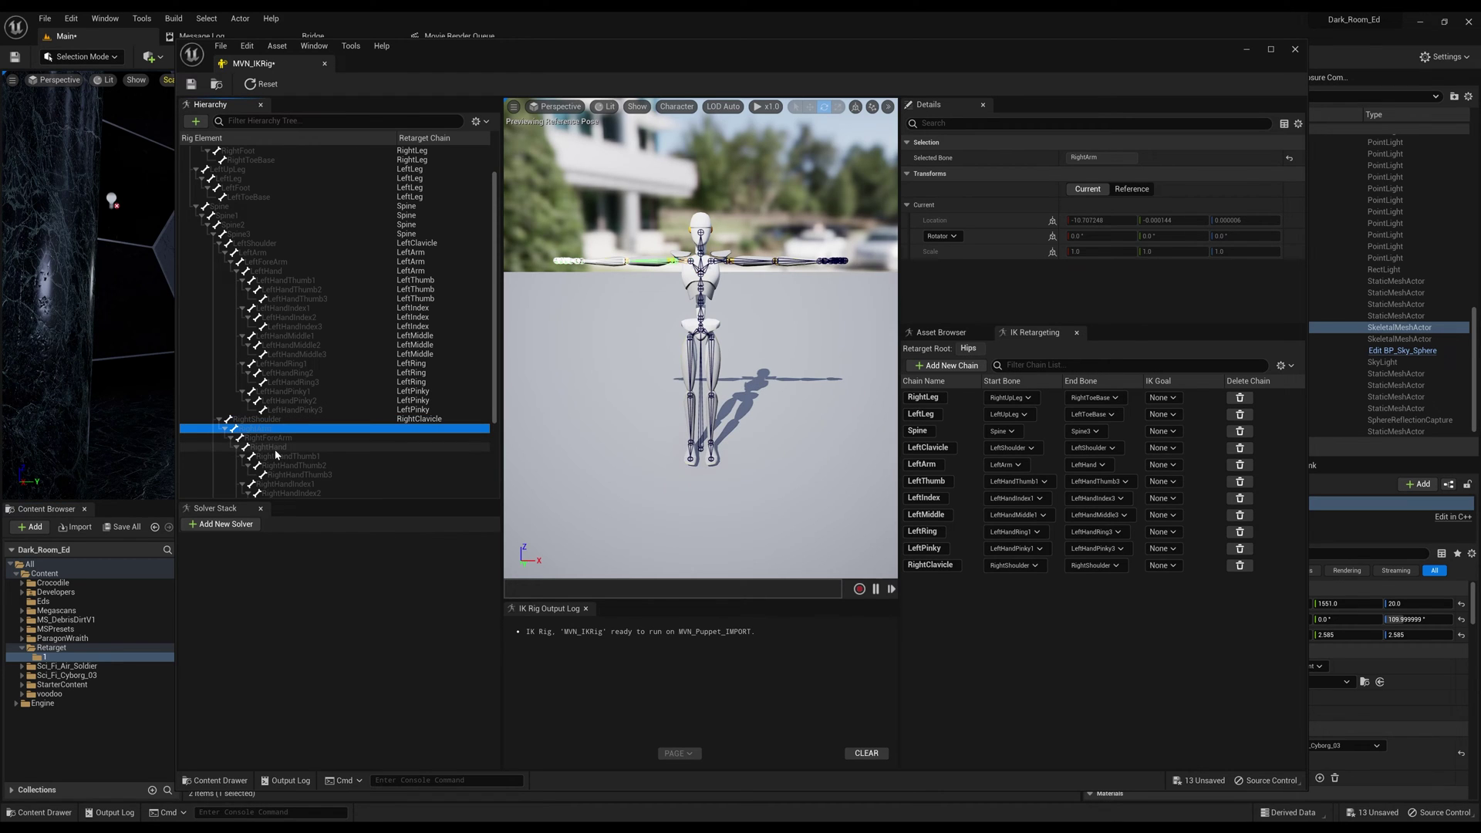
{"action": "left_click", "coordinate": [275, 455], "text": "shift"}
{"action": "right_click", "coordinate": [277, 455]}
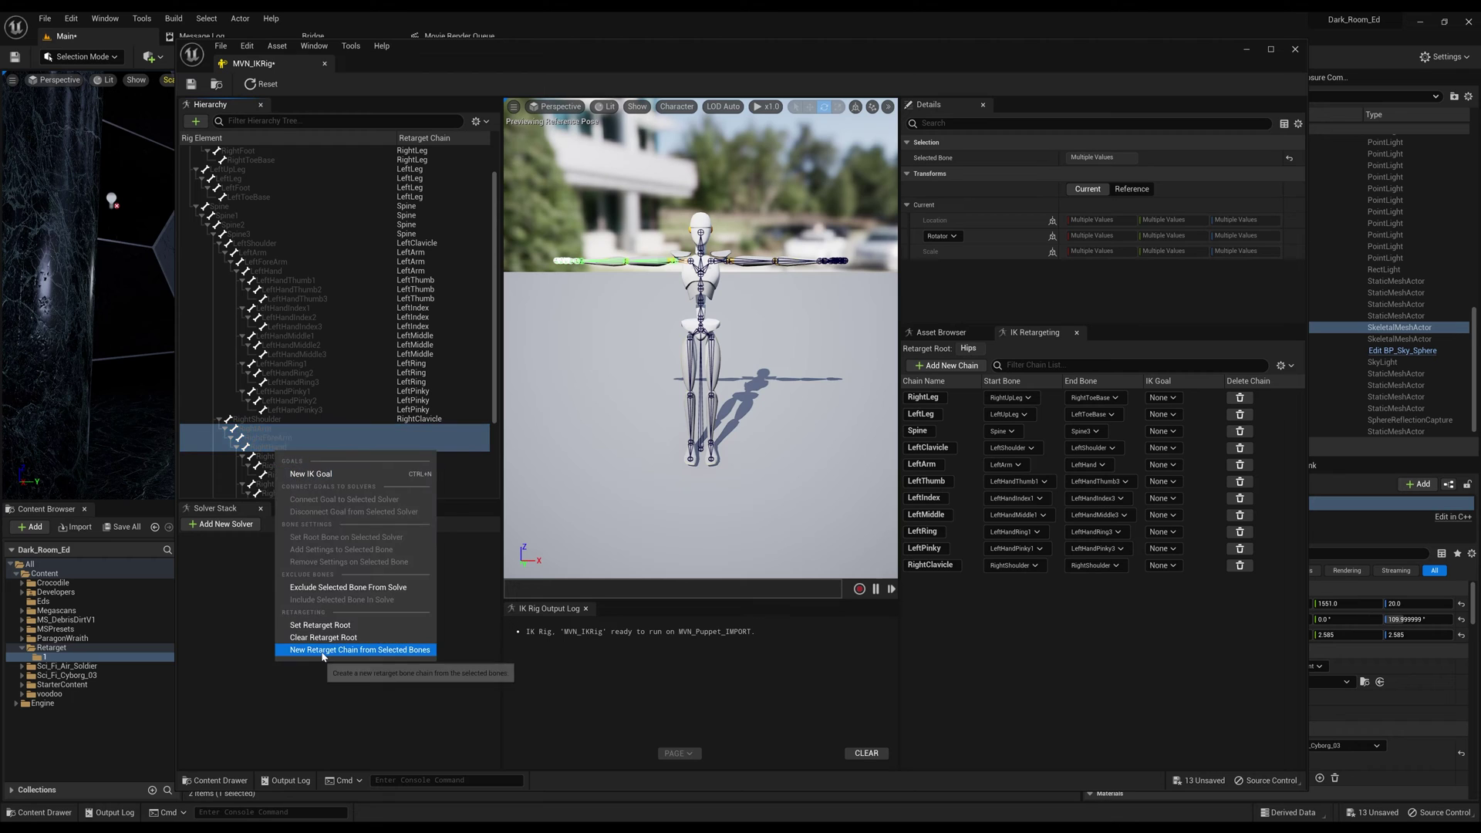
{"action": "left_click", "coordinate": [324, 670]}
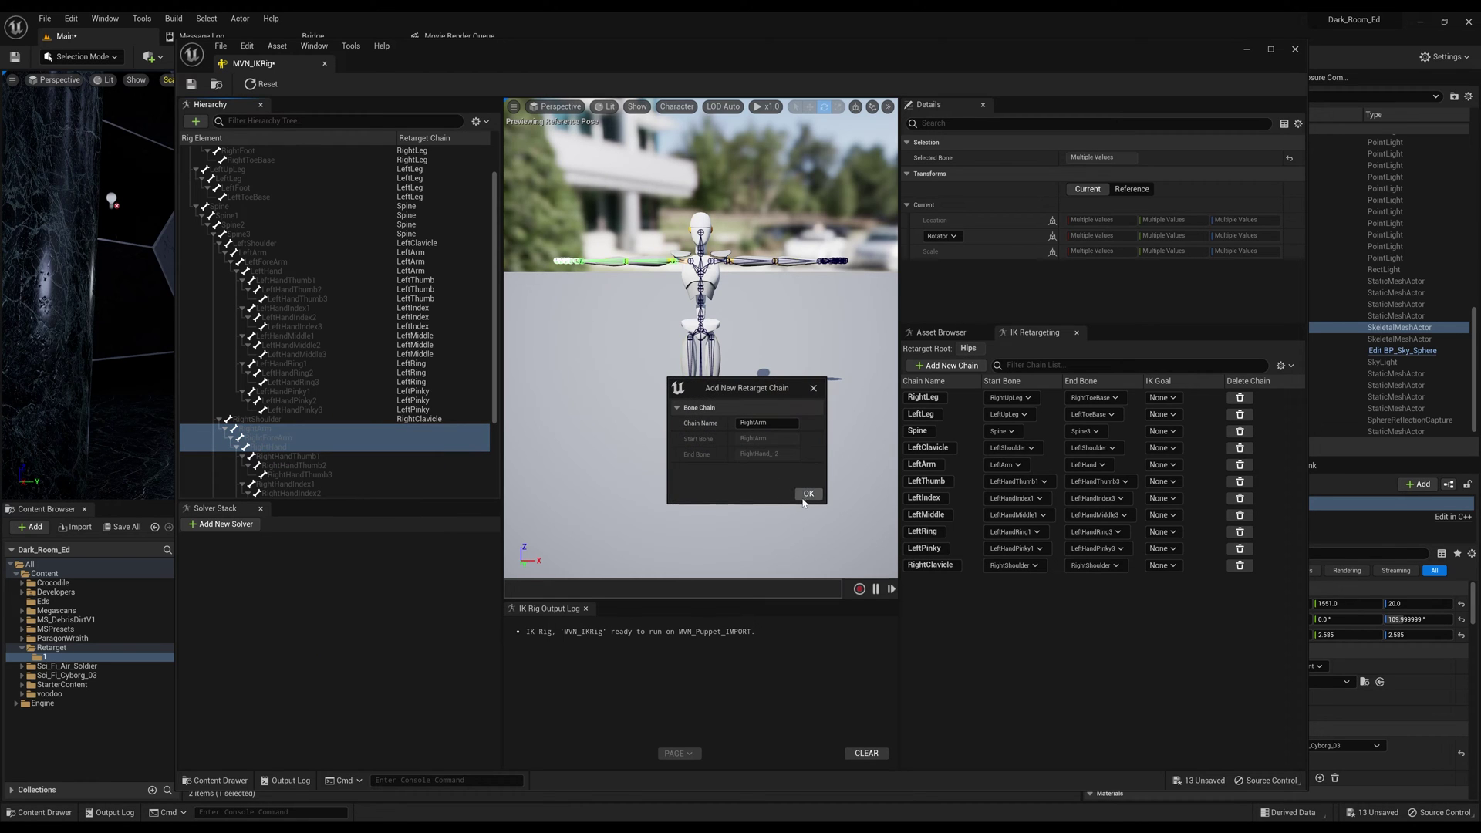
{"action": "left_click", "coordinate": [807, 493]}
{"action": "left_click", "coordinate": [817, 445]}
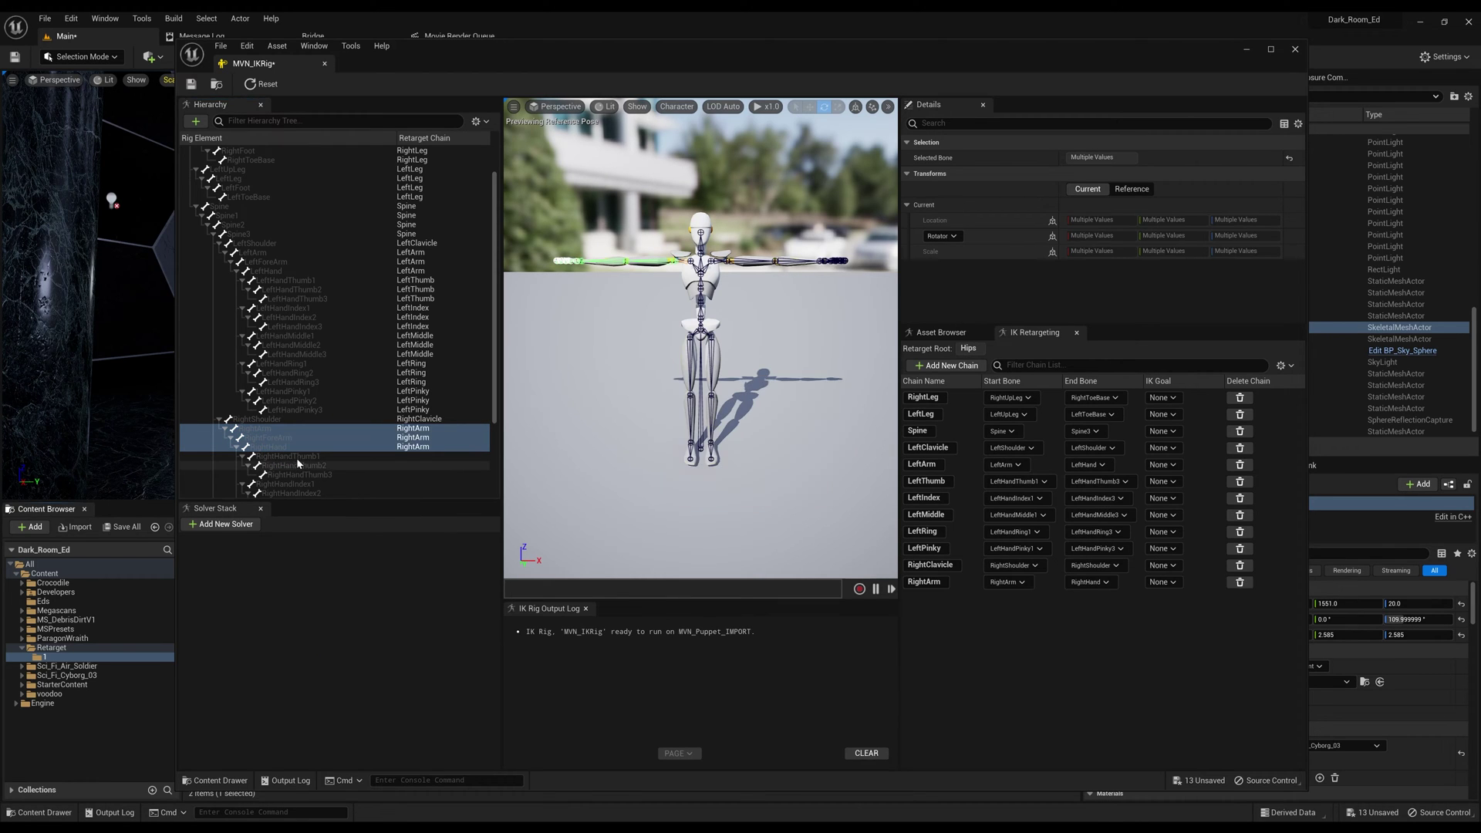
Create a retarget chain named RightThumb from the RightHandThumb1 through RightHandThumb3 bones, without an IK goal
{"action": "left_click", "coordinate": [296, 456]}
{"action": "left_click", "coordinate": [306, 476], "text": "shift"}
{"action": "right_click", "coordinate": [307, 475]}
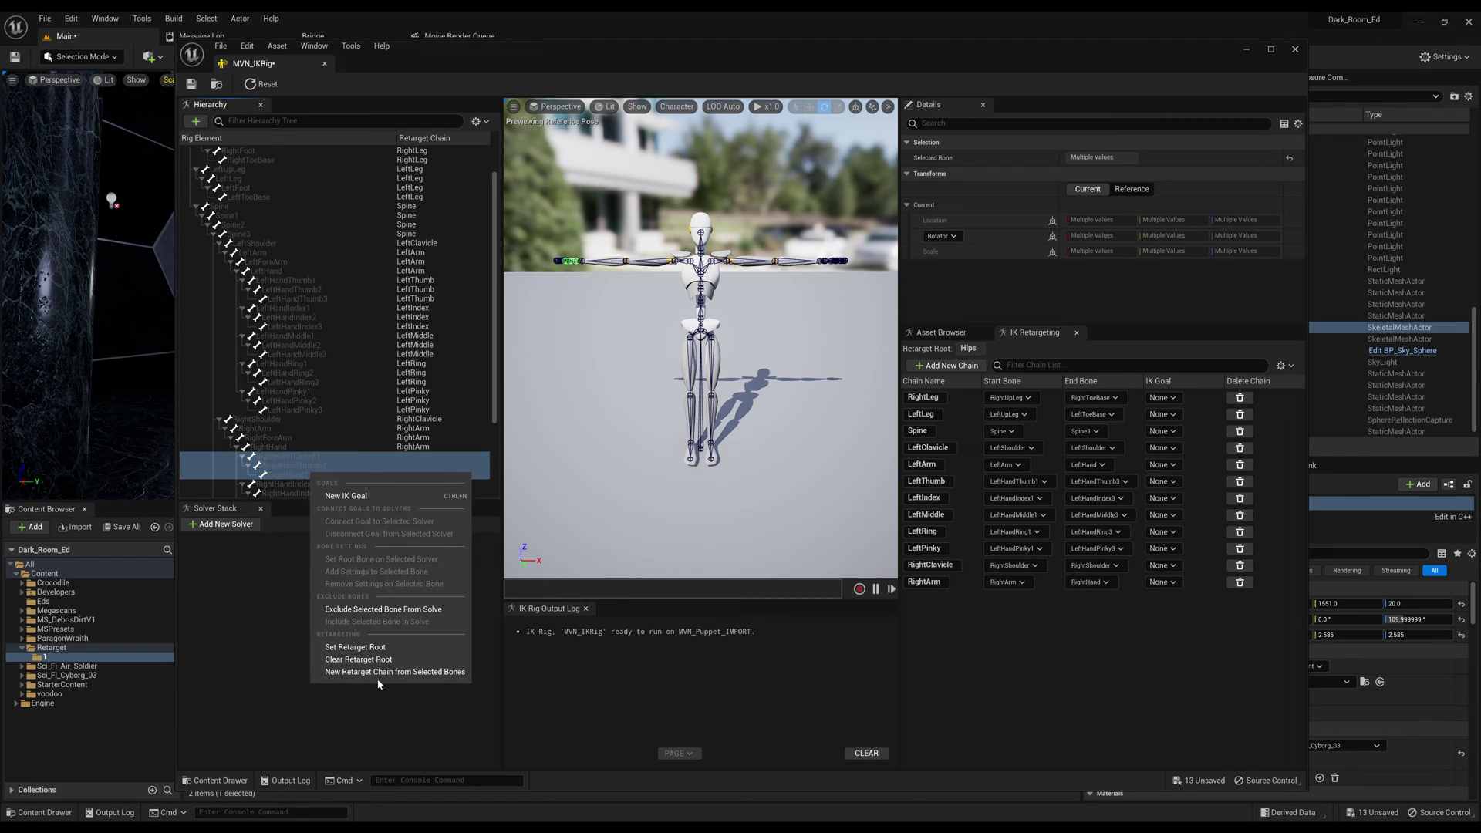
{"action": "left_click", "coordinate": [383, 672]}
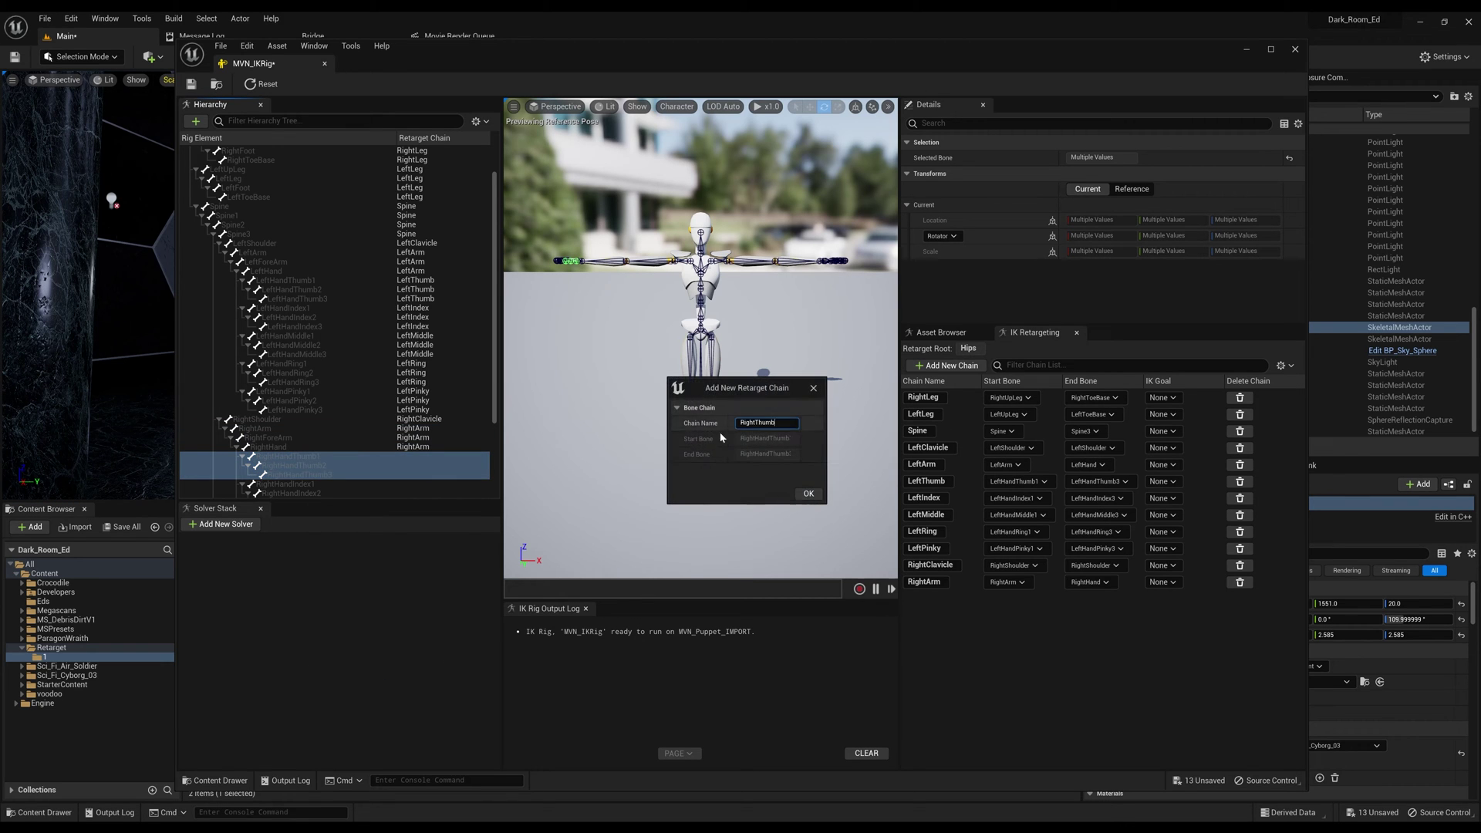
{"action": "key", "text": "Return"}
Create a retarget chain named RightIndex from the RightHandIndex1 through RightHandIndex3 bones, without an IK goal
{"action": "left_click", "coordinate": [287, 372]}
{"action": "left_click", "coordinate": [297, 391], "text": "shift"}
{"action": "right_click", "coordinate": [297, 391]}
{"action": "left_click", "coordinate": [373, 587]}
{"action": "type", "text": "RightIndex"}
{"action": "key", "text": "Return"}
Create a retarget chain named RightMiddle from the RightHandMiddle1 through RightHandMiddle3 bones, without an IK goal
{"action": "left_click", "coordinate": [286, 400]}
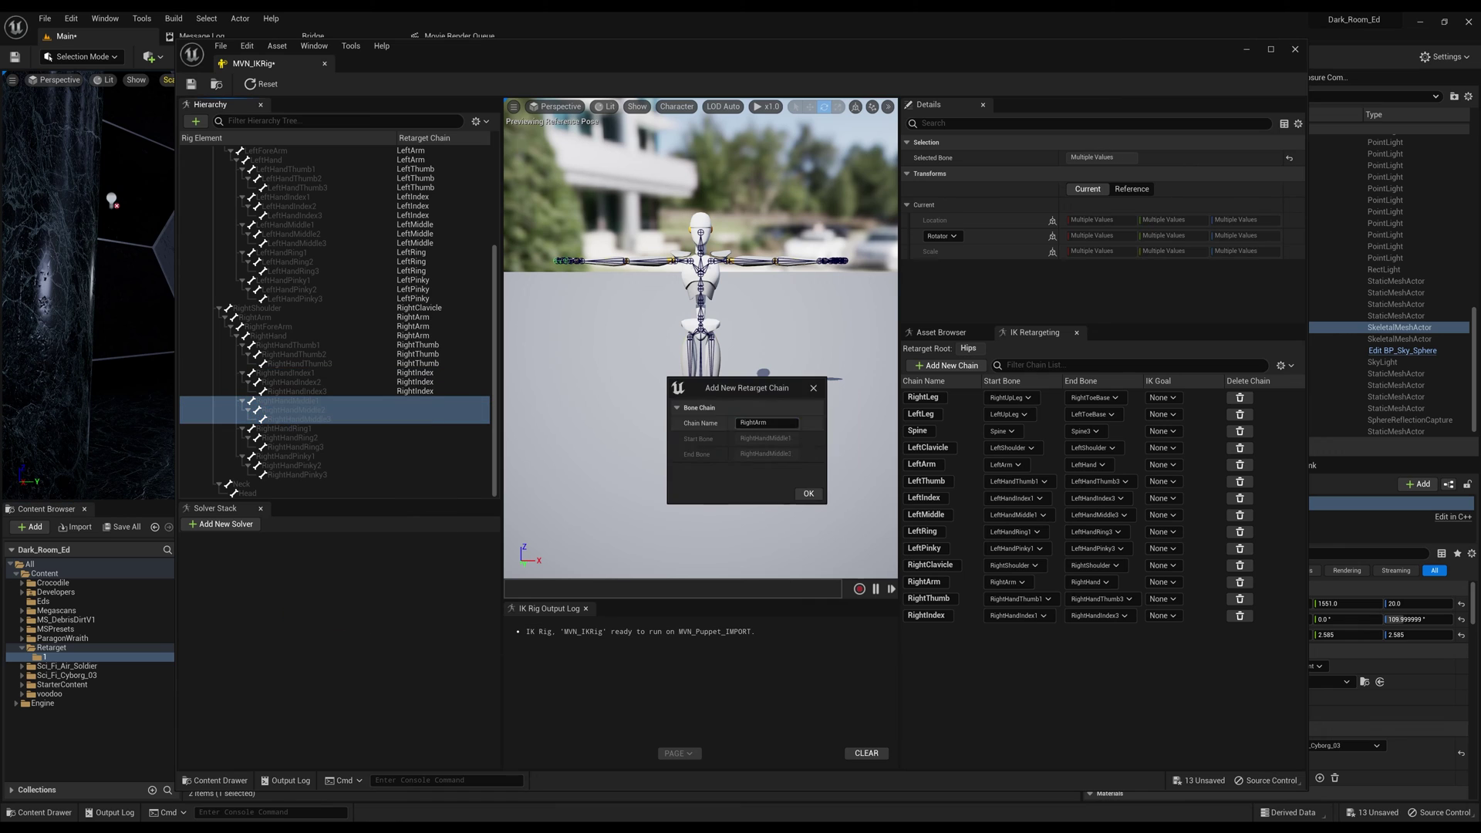
{"action": "type", "text": "RightMiddle"}
{"action": "key", "text": "Return"}
Create a retarget chain named RightRing from the RightHandRing1 through RightHandRing3 bones, without an IK goal
{"action": "left_click", "coordinate": [297, 447], "text": "shift"}
{"action": "right_click", "coordinate": [297, 446]}
{"action": "left_click", "coordinate": [373, 643]}
{"action": "type", "text": "RightRing"}
{"action": "key", "text": "Return"}
Create a retarget chain named RightPinky from the RightHandPinky1 through RightHandPinky3 bones, without an IK goal
{"action": "left_click", "coordinate": [287, 456]}
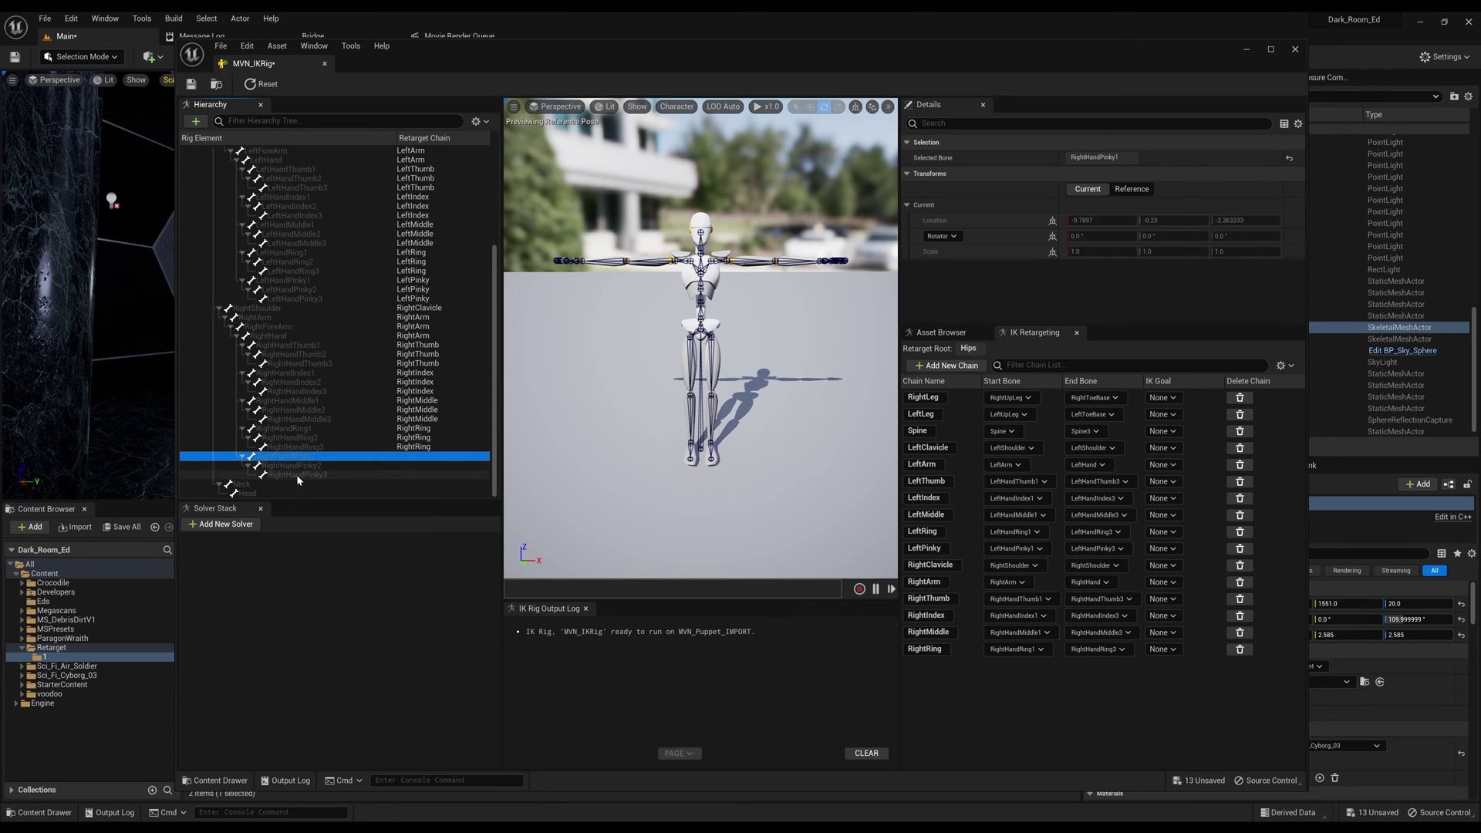
{"action": "left_click", "coordinate": [297, 474], "text": "shift"}
{"action": "right_click", "coordinate": [297, 474]}
{"action": "left_click", "coordinate": [373, 671]}
{"action": "type", "text": "RightPinky"}
{"action": "left_click", "coordinate": [808, 497]}
{"action": "key", "text": "Return"}
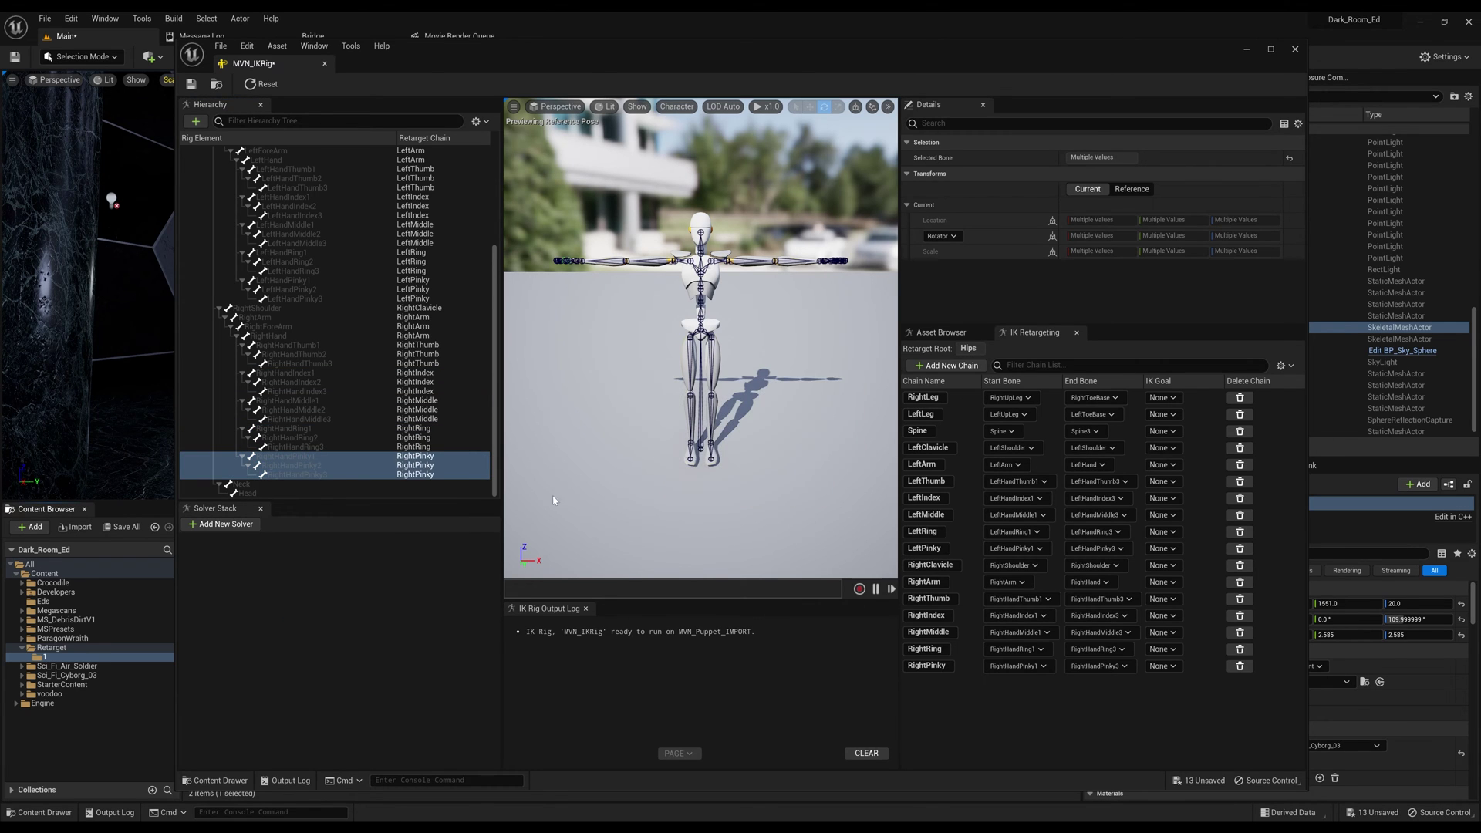
Create a retarget chain named Head from the Neck through Head bones, without an IK goal, and save and close MVN_IKRig
{"action": "left_click", "coordinate": [240, 485]}
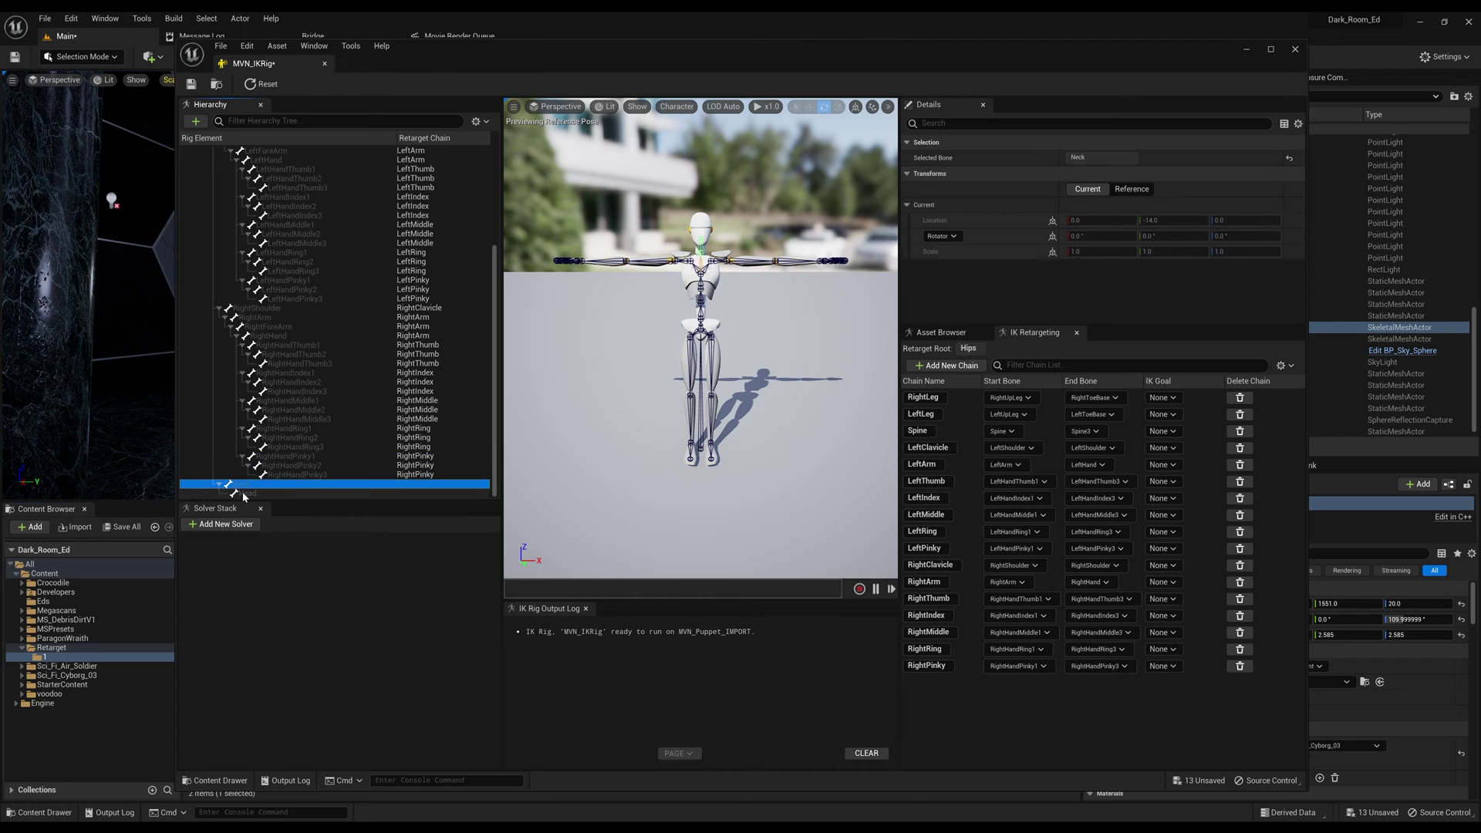
{"action": "left_click", "coordinate": [247, 494], "text": "shift"}
{"action": "right_click", "coordinate": [247, 493]}
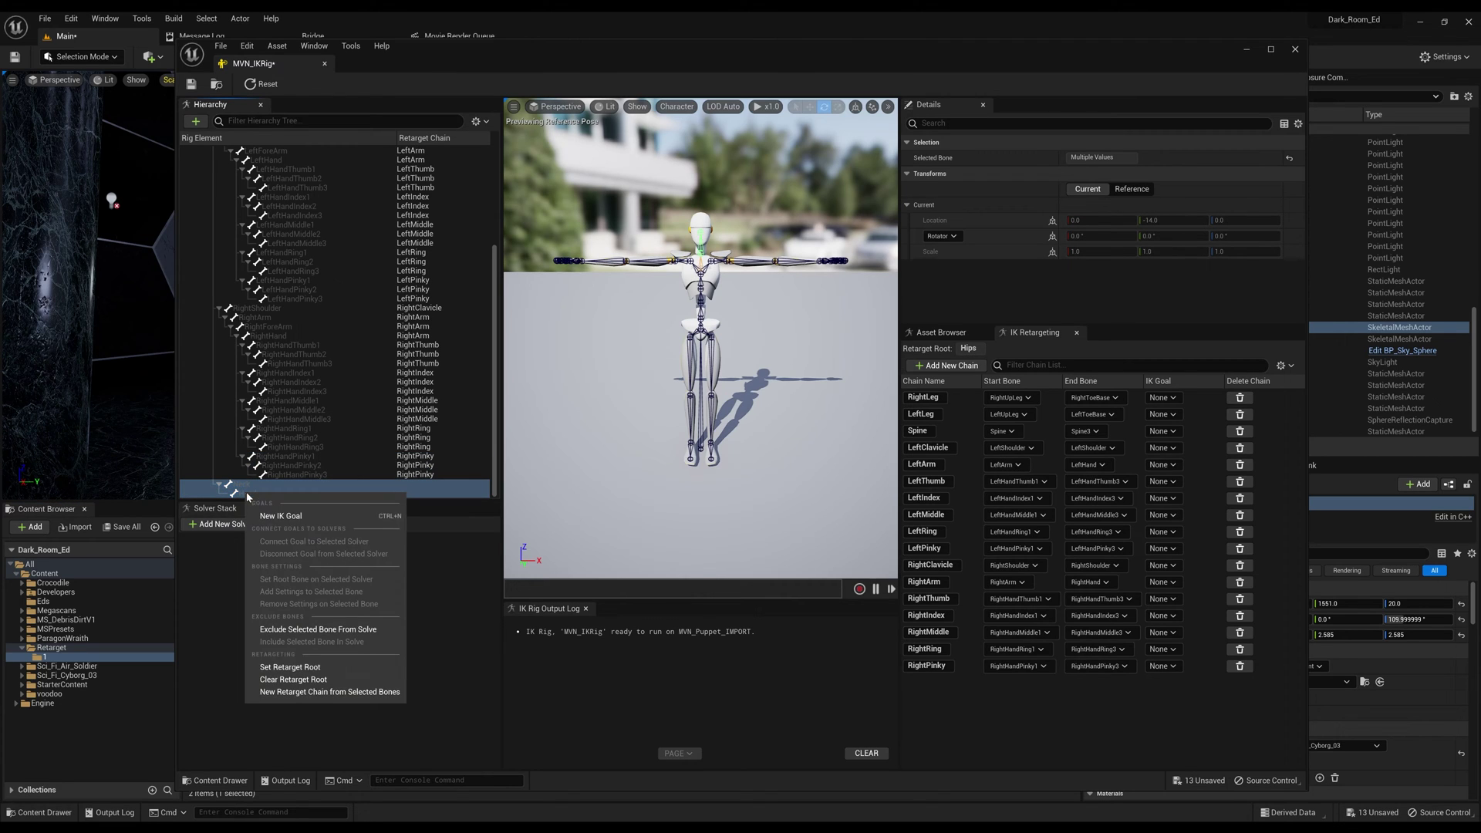
{"action": "left_click", "coordinate": [354, 692]}
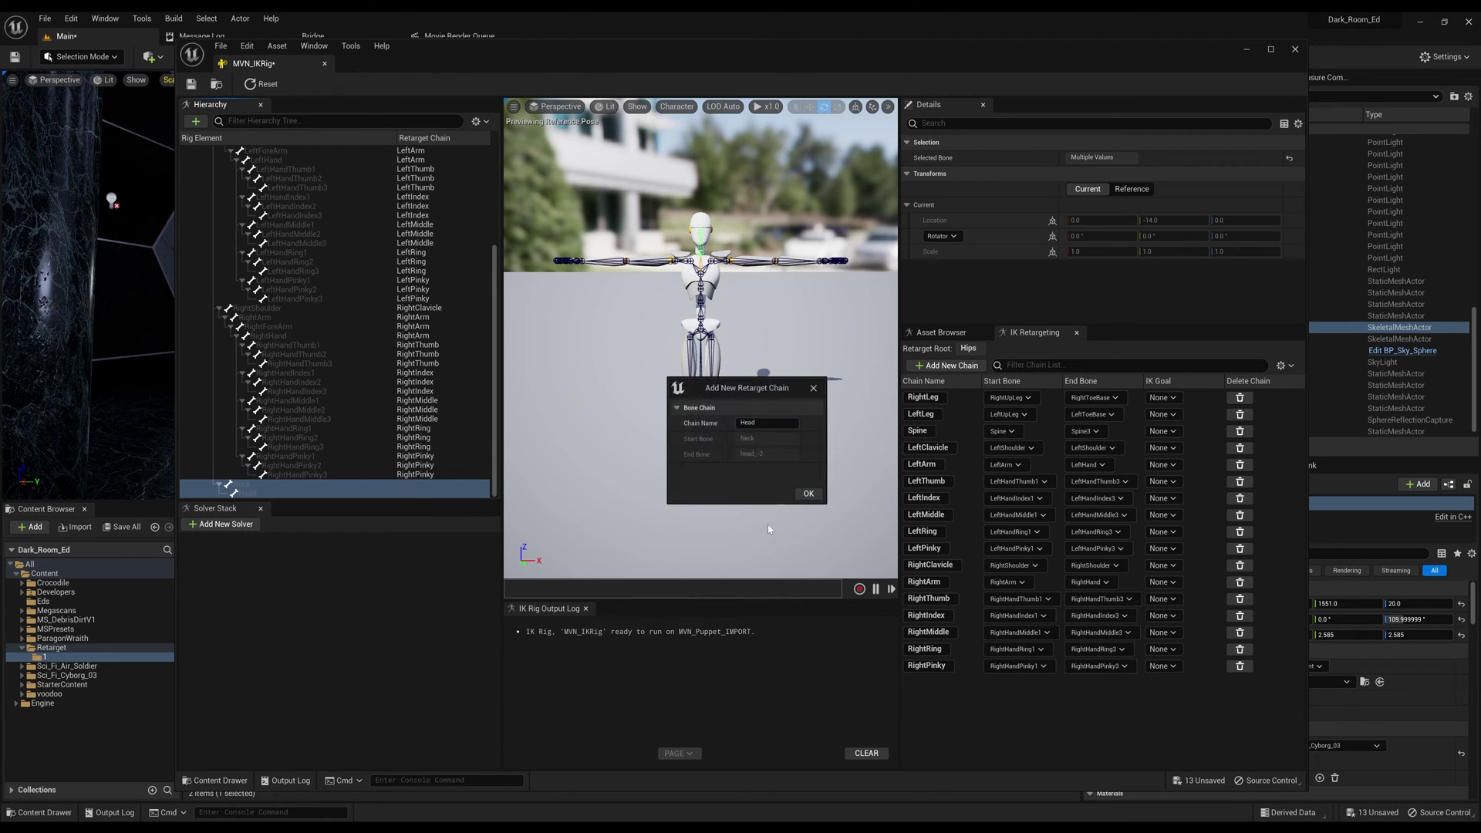
{"action": "left_click", "coordinate": [809, 495]}
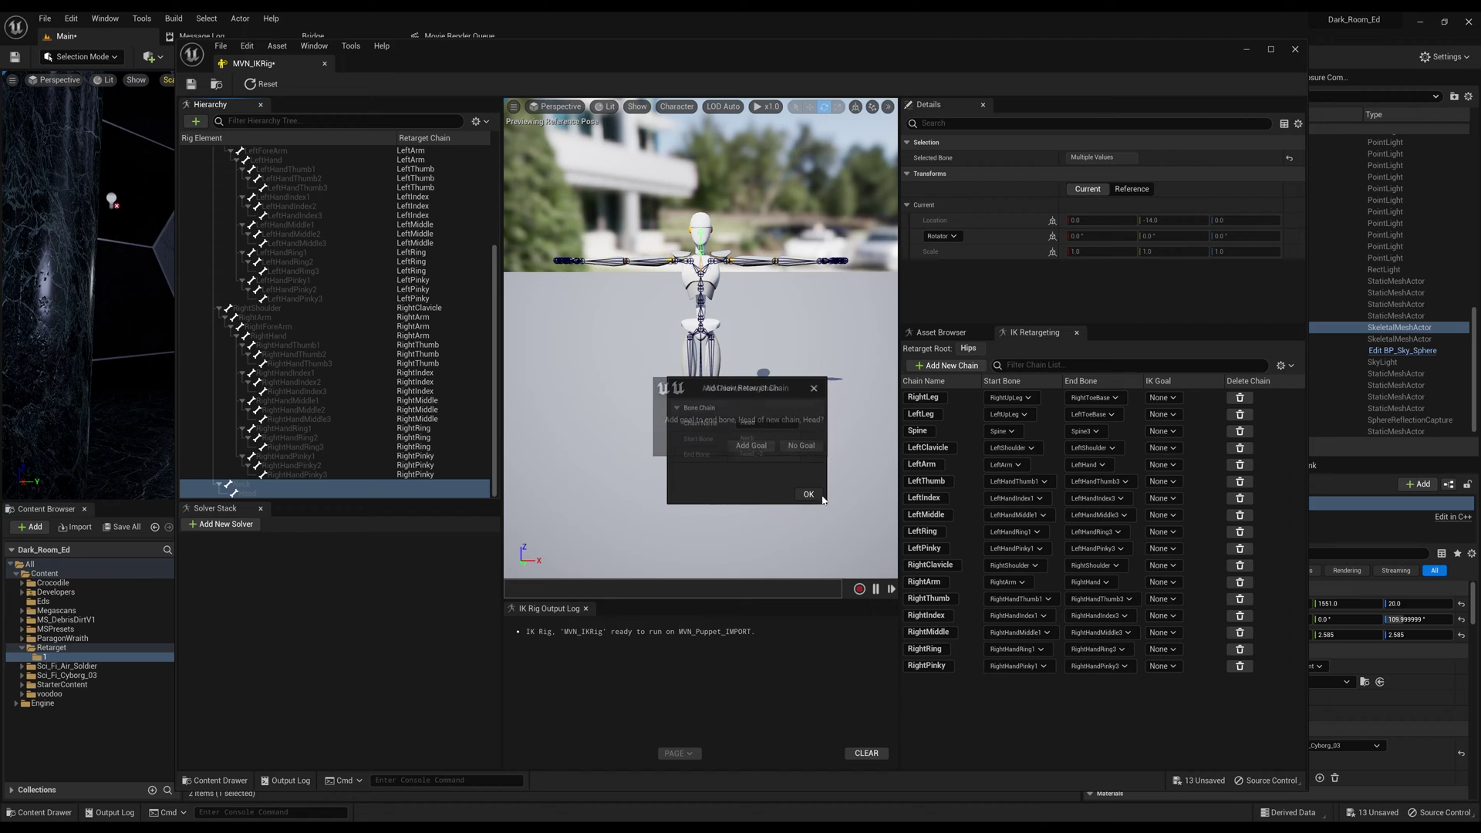
{"action": "left_click", "coordinate": [802, 446]}
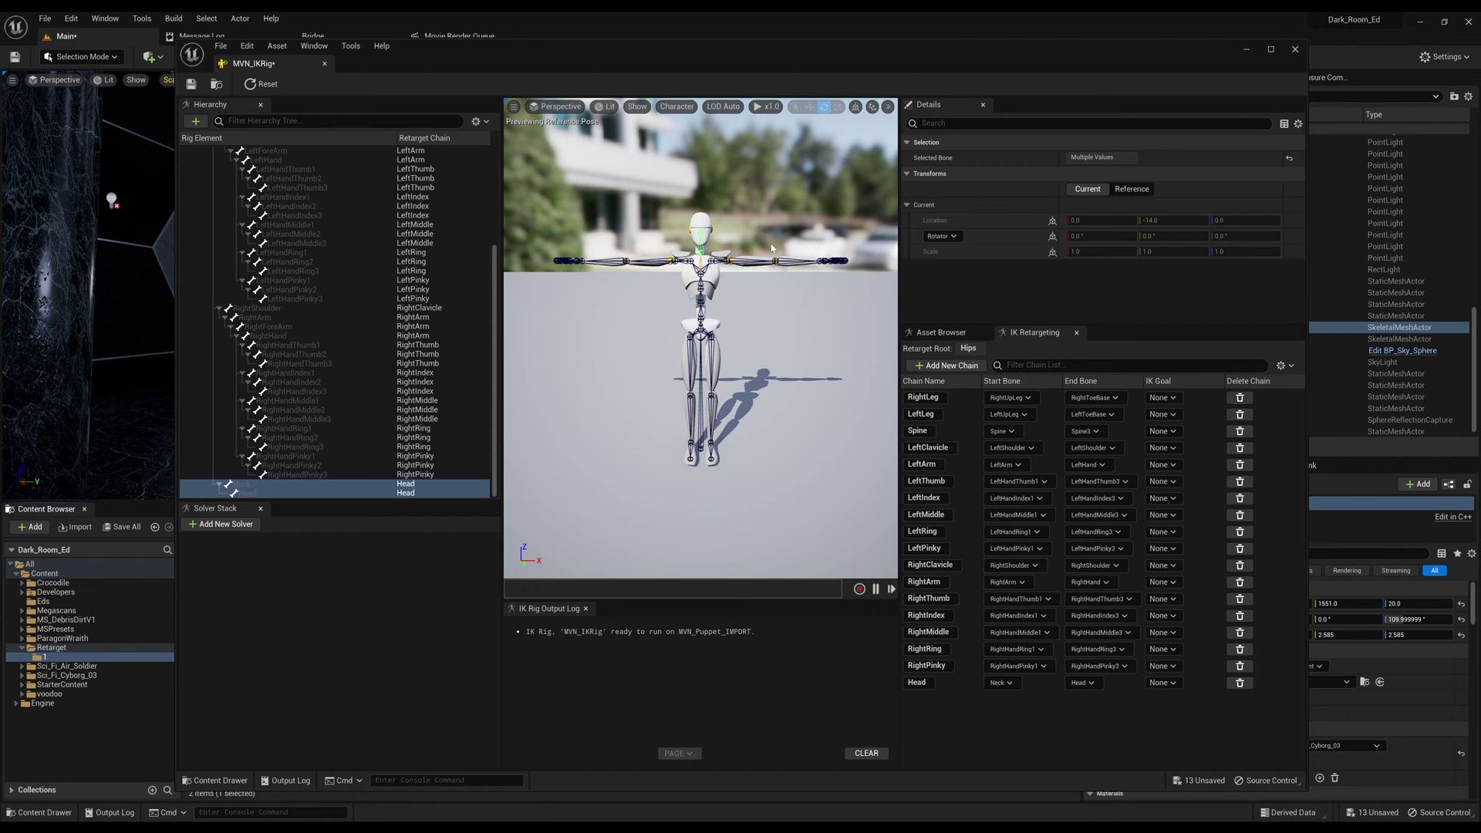
{"action": "key", "text": "ctrl+s"}
{"action": "left_click", "coordinate": [1294, 48]}
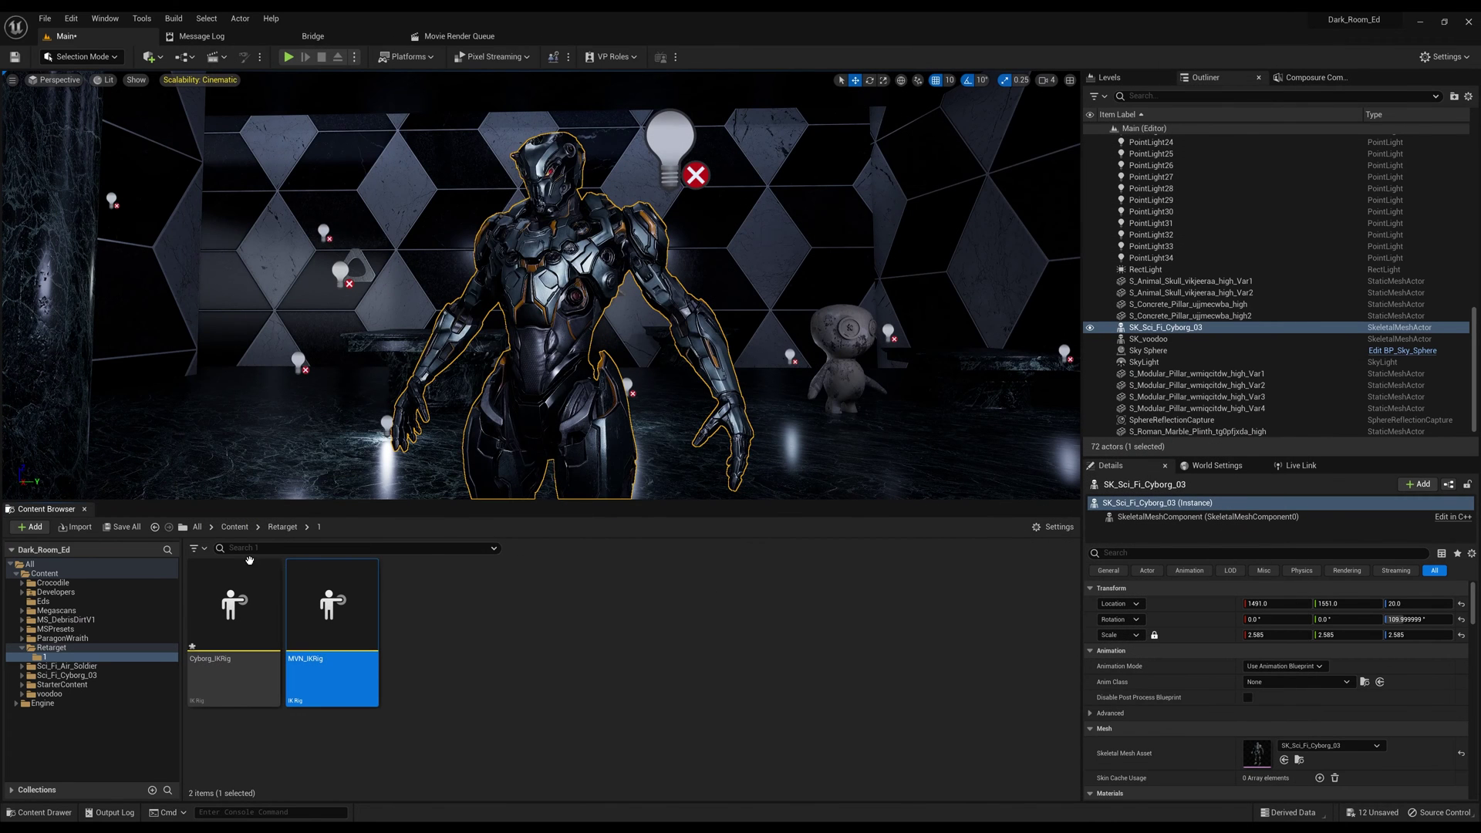
Open MVN_Puppet_IMPORT_Skeleton from the Retarget folder and show the retargeting options in its skeleton tree
{"action": "left_click", "coordinate": [282, 527]}
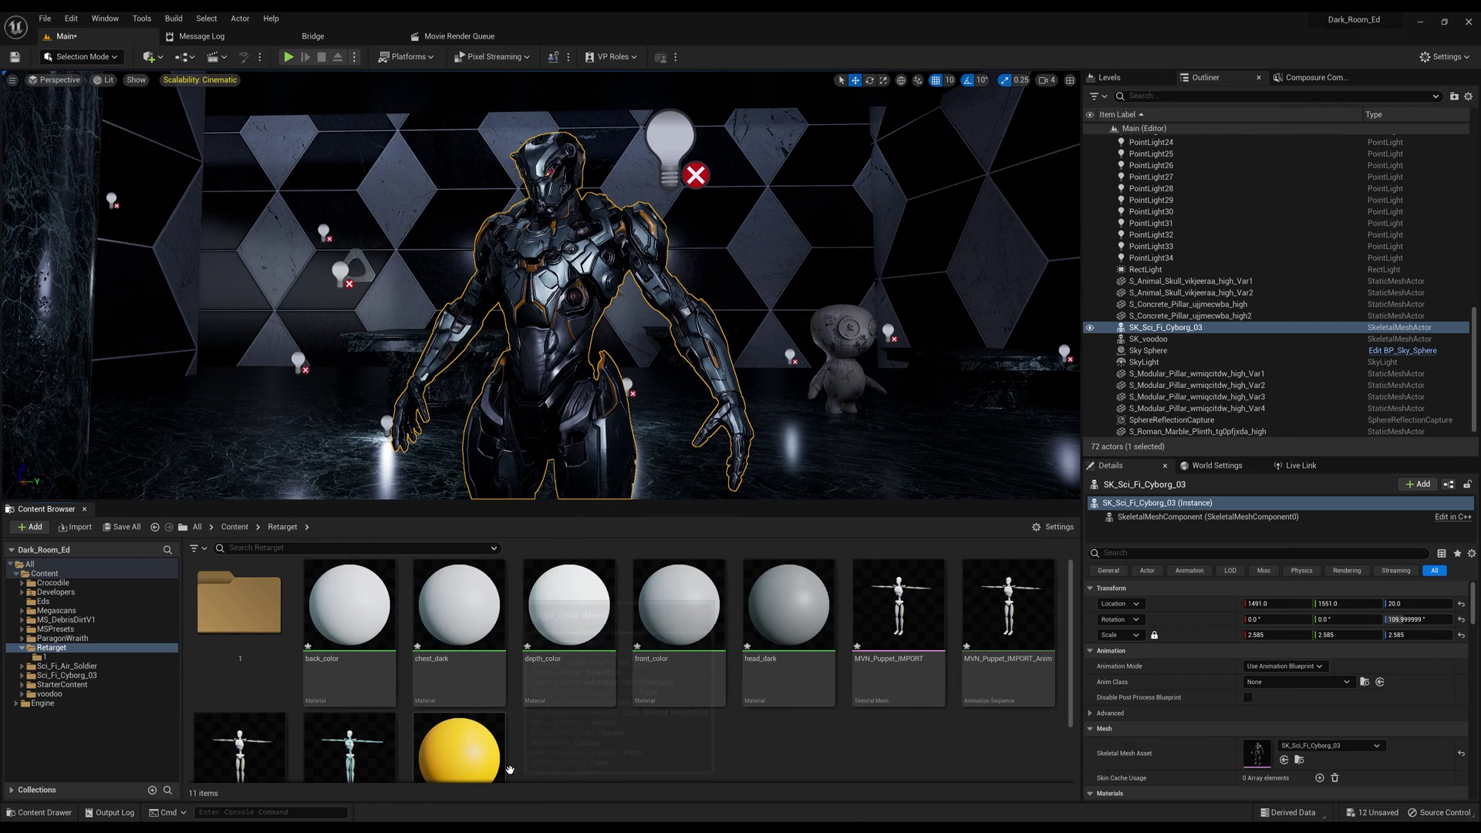
{"action": "scroll", "coordinate": [347, 741], "scroll_direction": "down", "scroll_amount": 1}
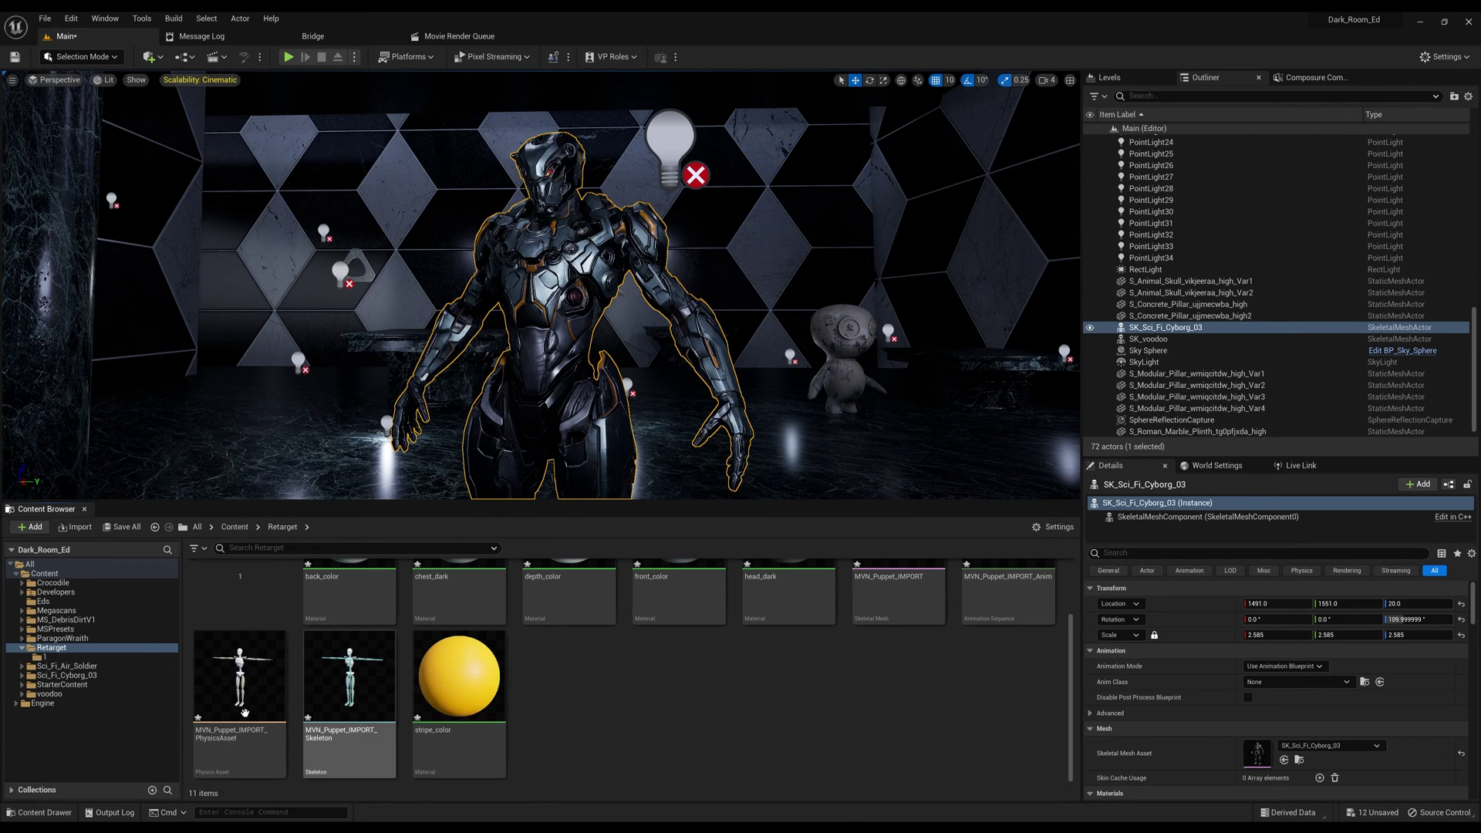
{"action": "scroll", "coordinate": [341, 721], "scroll_direction": "up", "scroll_amount": 1}
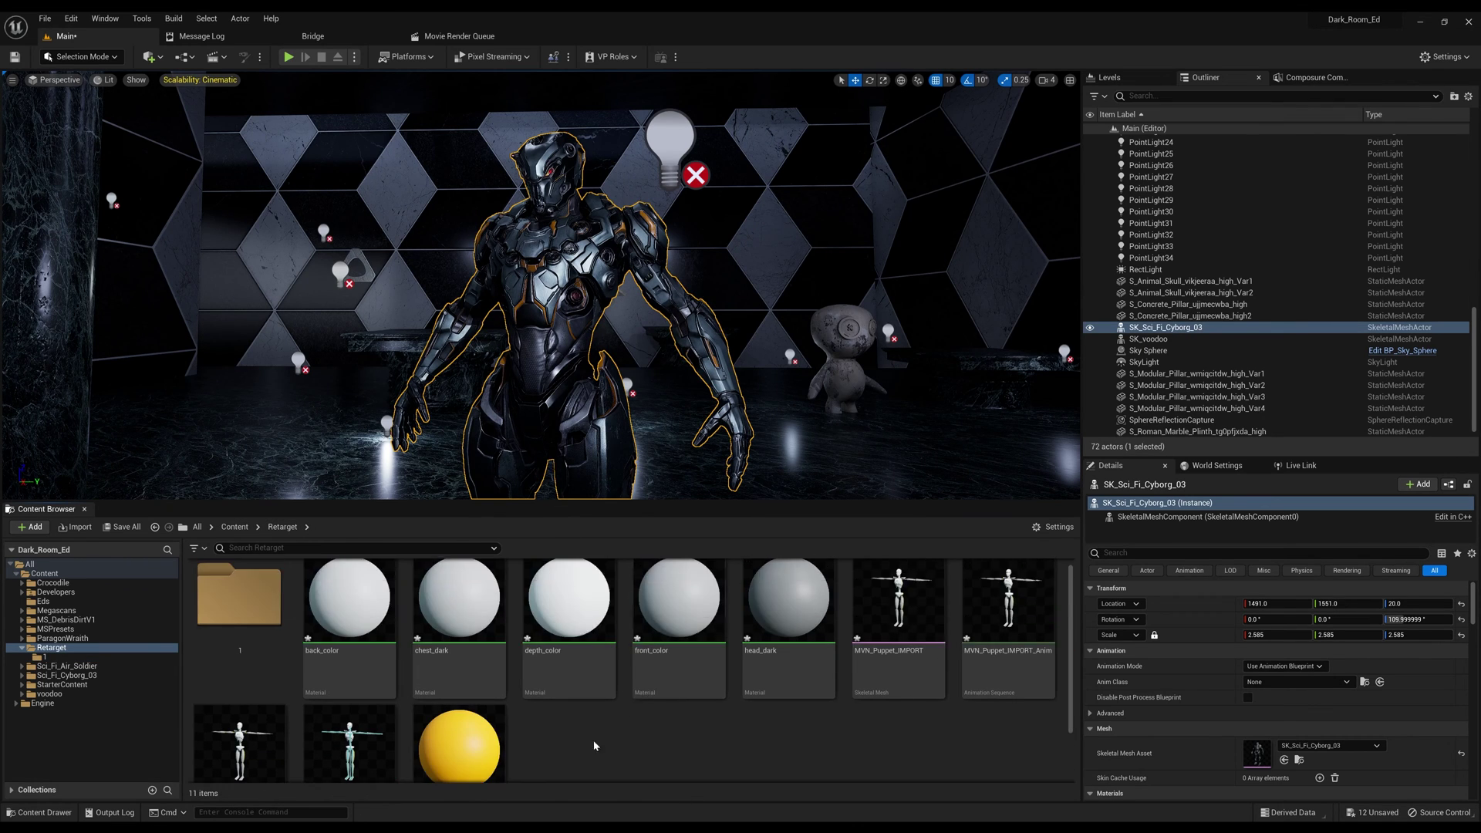
{"action": "scroll", "coordinate": [338, 741], "scroll_direction": "down", "scroll_amount": 1}
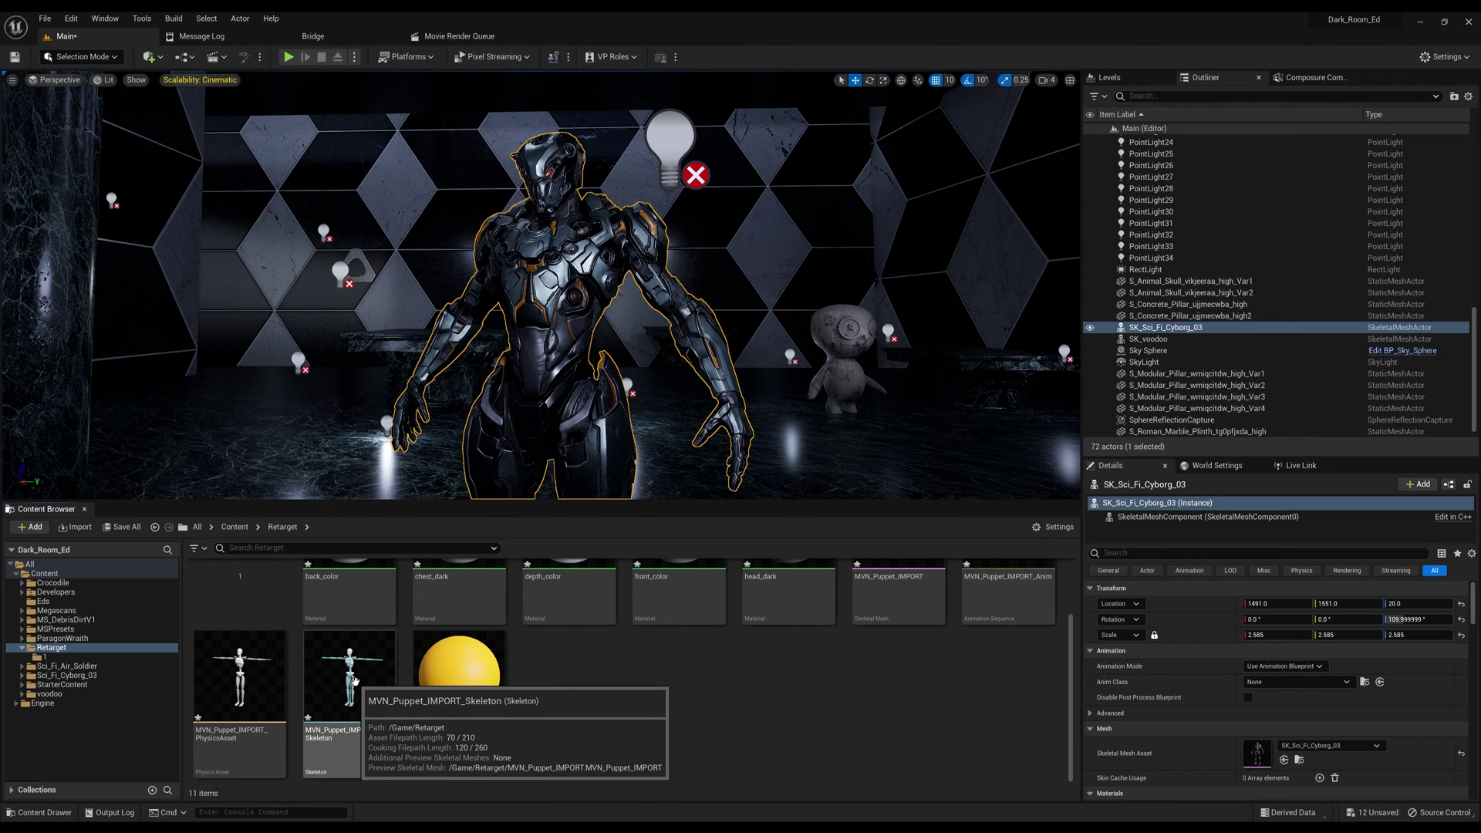
{"action": "double_click", "coordinate": [350, 678]}
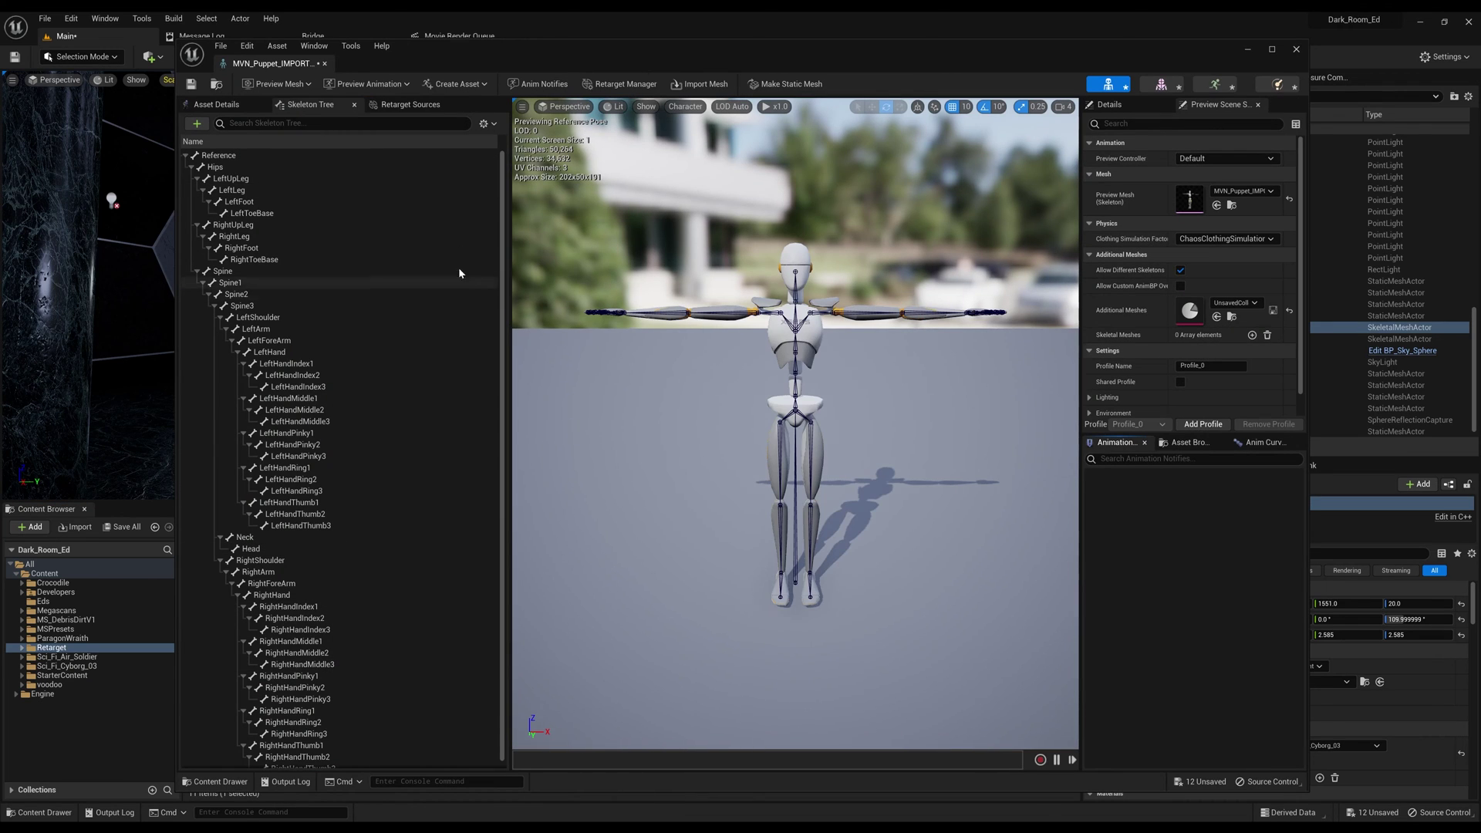
{"action": "left_click", "coordinate": [491, 124]}
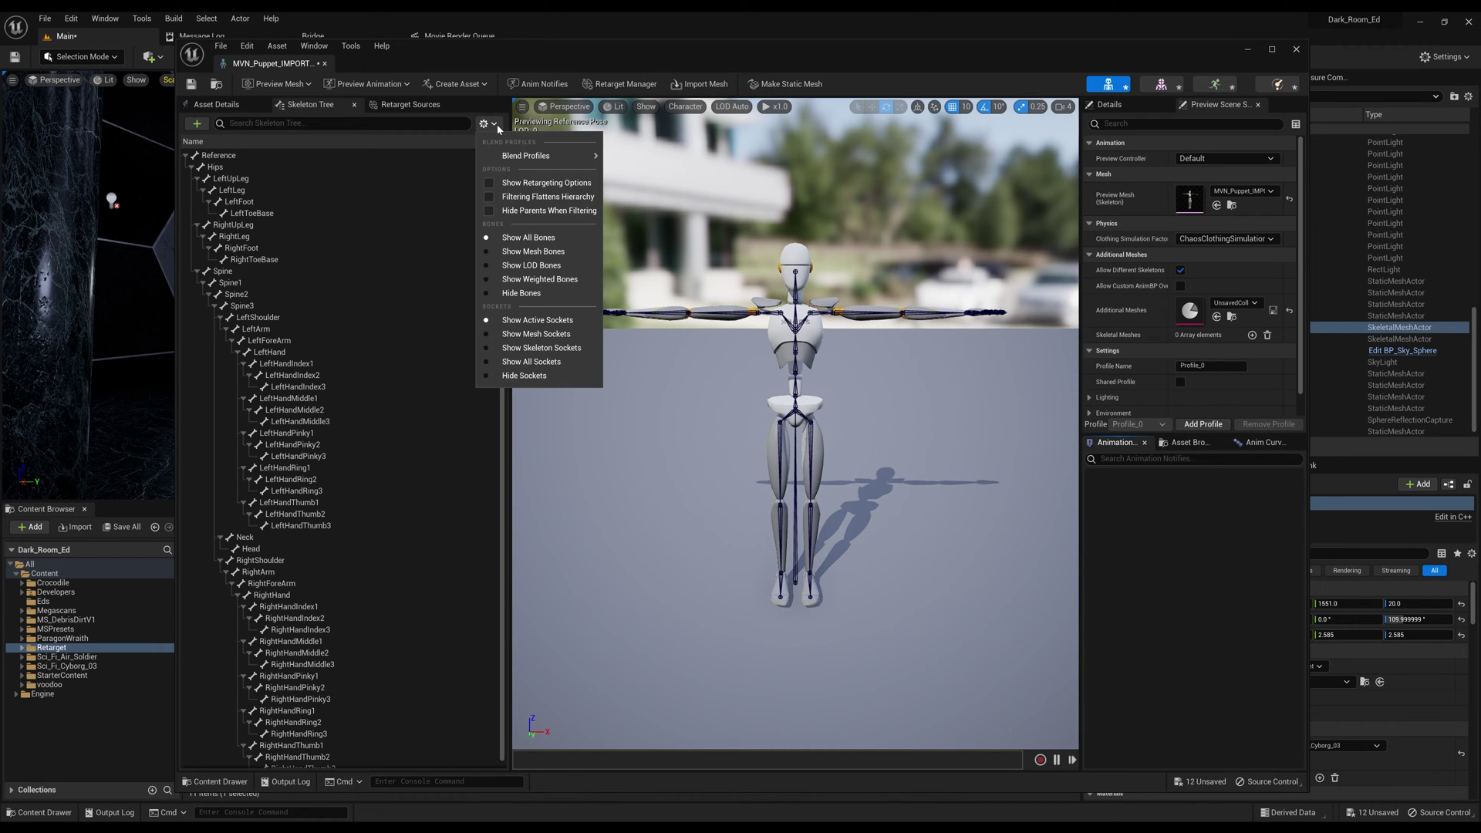
{"action": "left_click", "coordinate": [536, 186]}
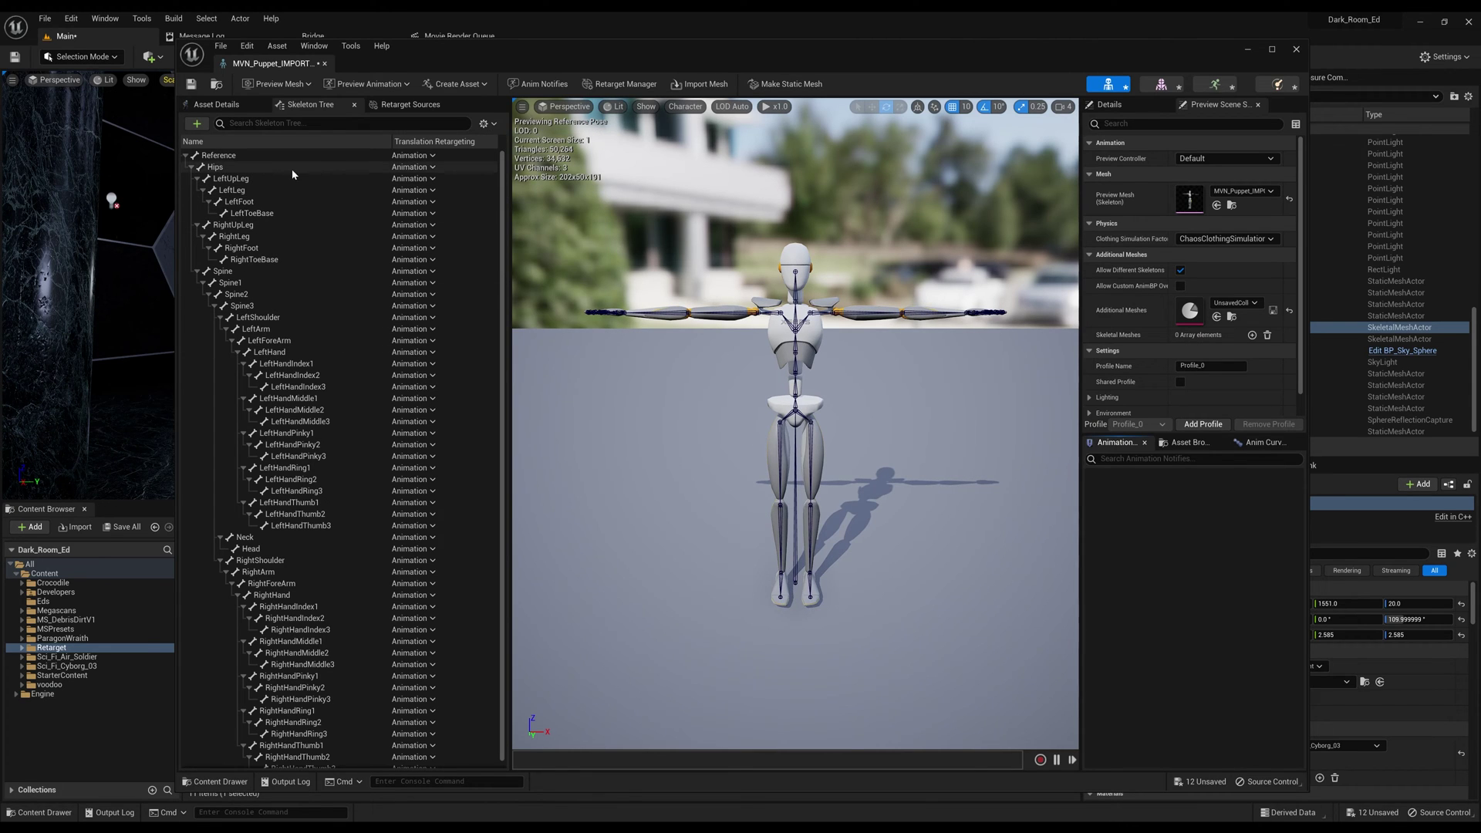
Recursively set translation retargeting to Skeleton for all bones from LeftUpLeg through RightHandThumb3, and save and close the puppet skeleton
{"action": "left_click", "coordinate": [462, 178]}
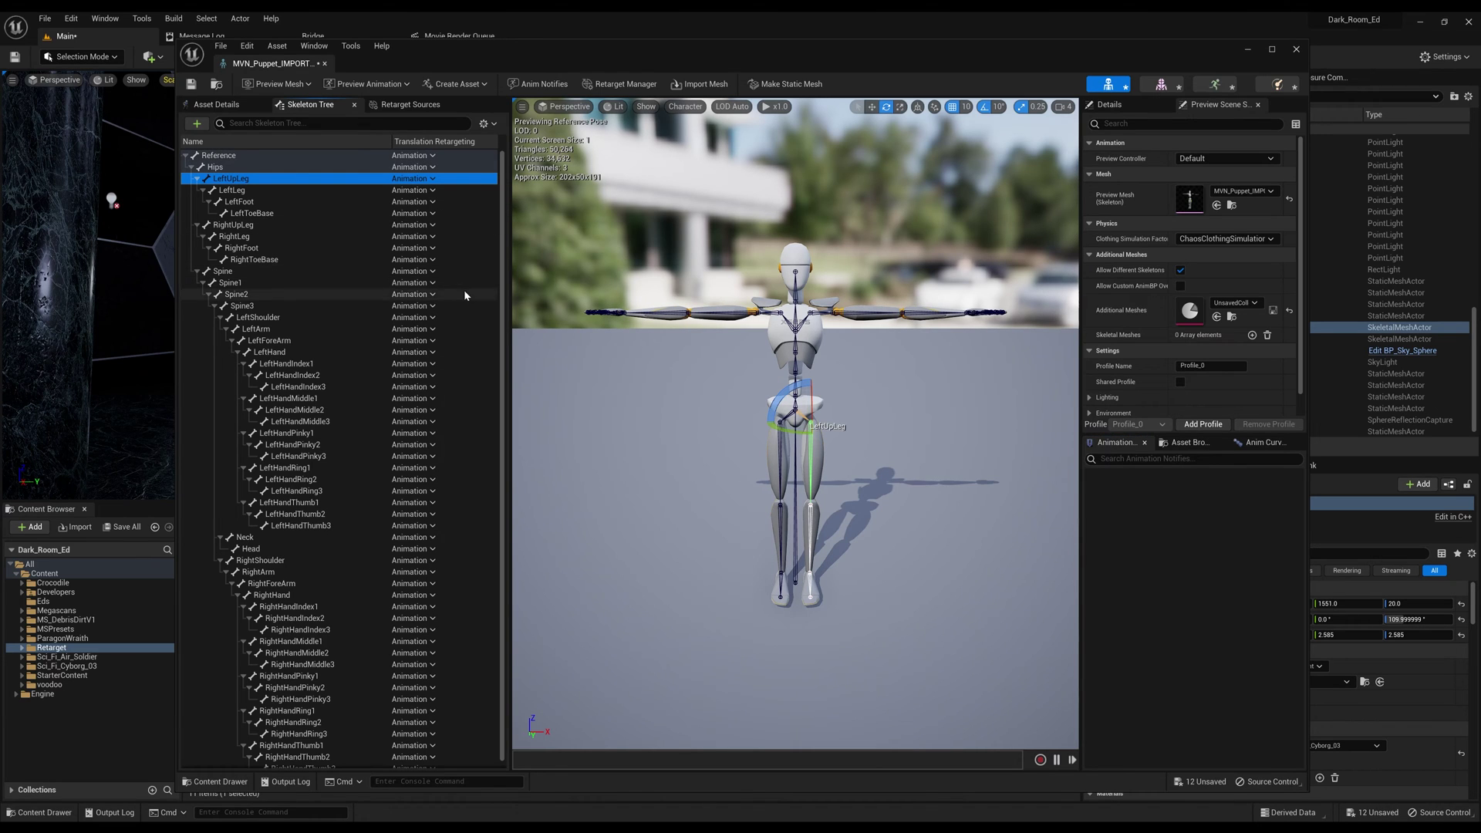
{"action": "scroll", "coordinate": [464, 289], "scroll_direction": "down", "scroll_amount": 1}
{"action": "scroll", "coordinate": [521, 507], "scroll_direction": "down", "scroll_amount": 3}
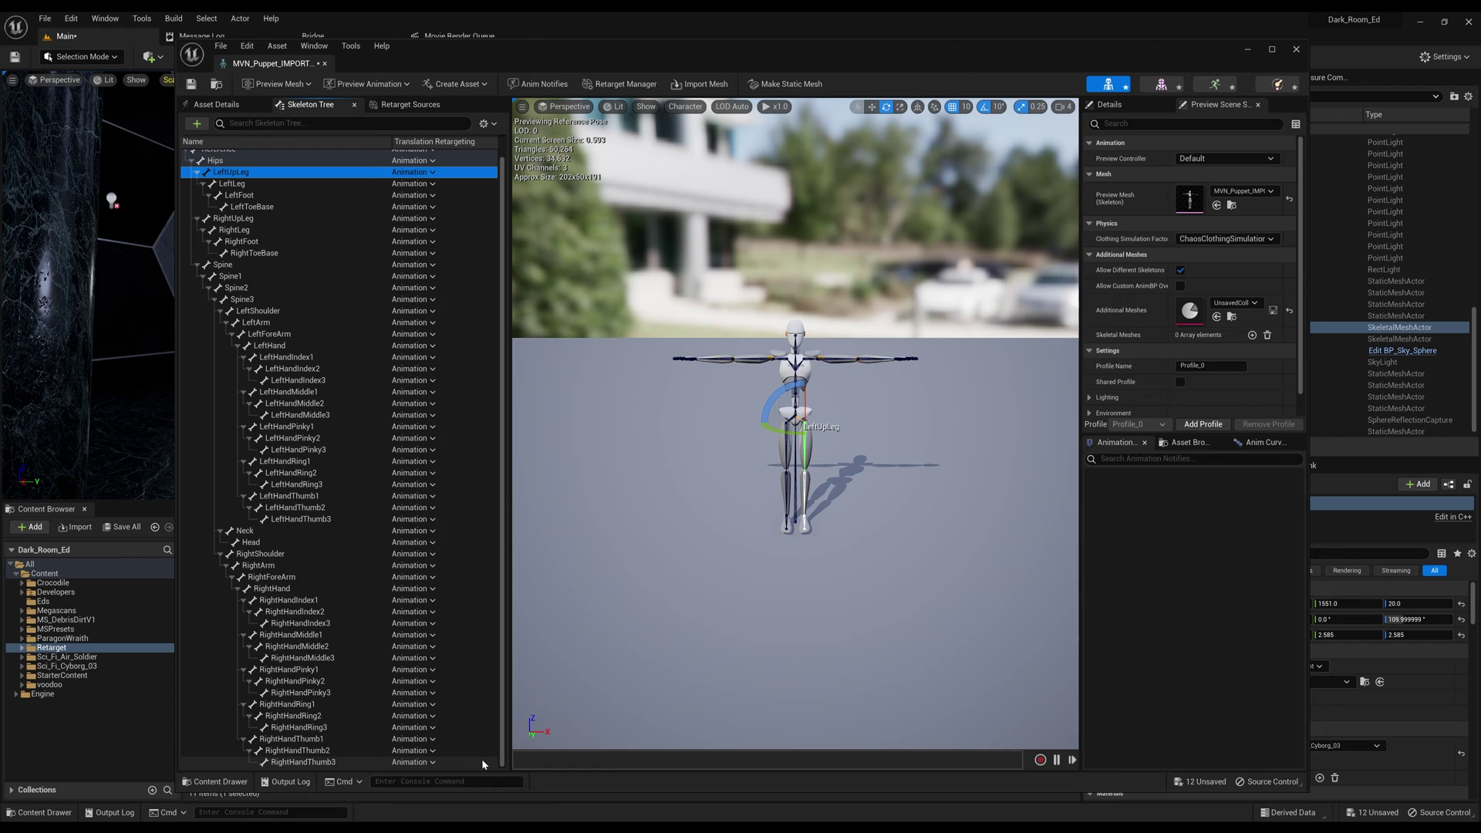
{"action": "left_click", "coordinate": [481, 757], "text": "shift"}
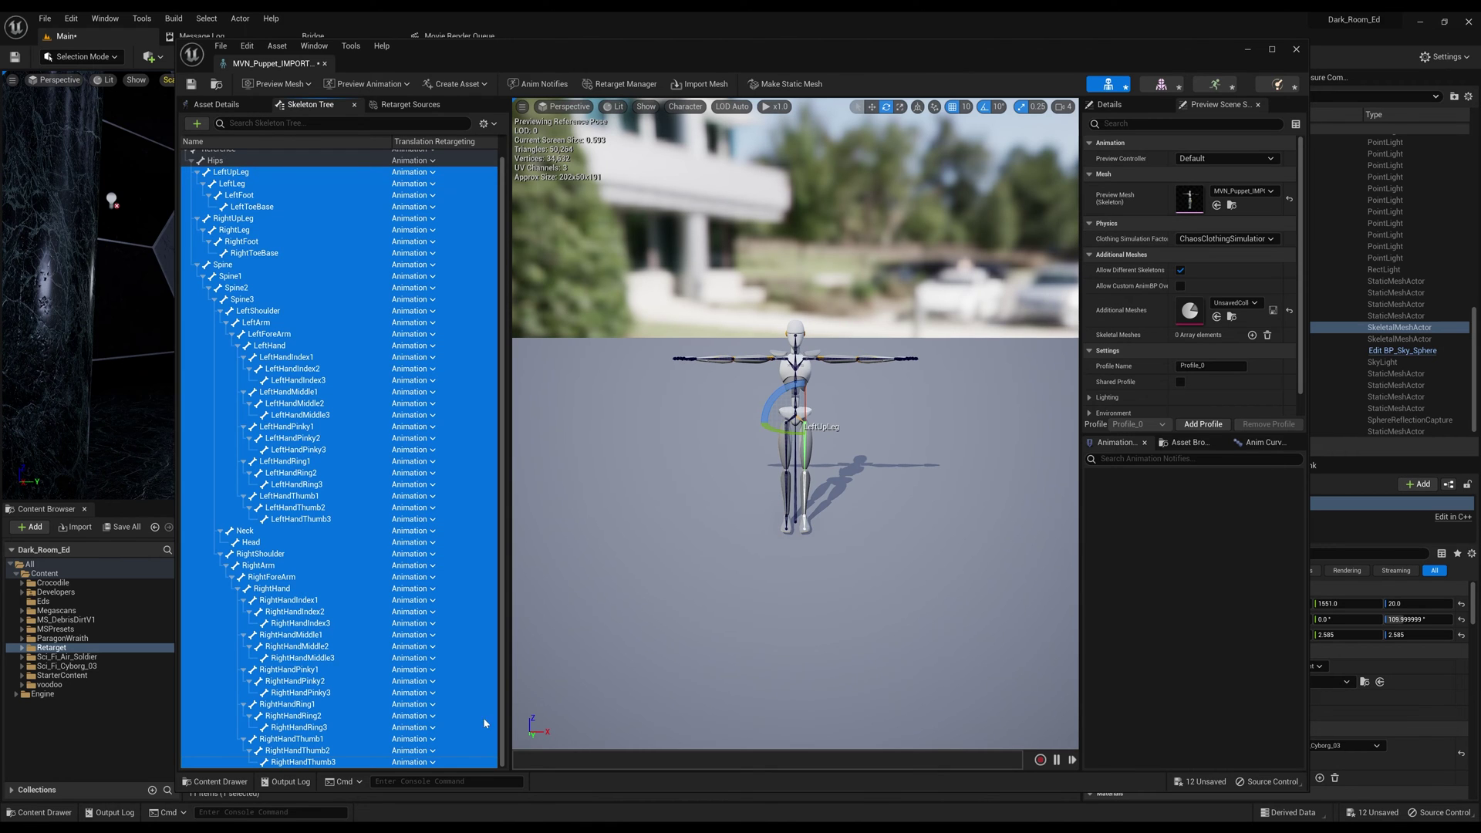
{"action": "right_click", "coordinate": [477, 340]}
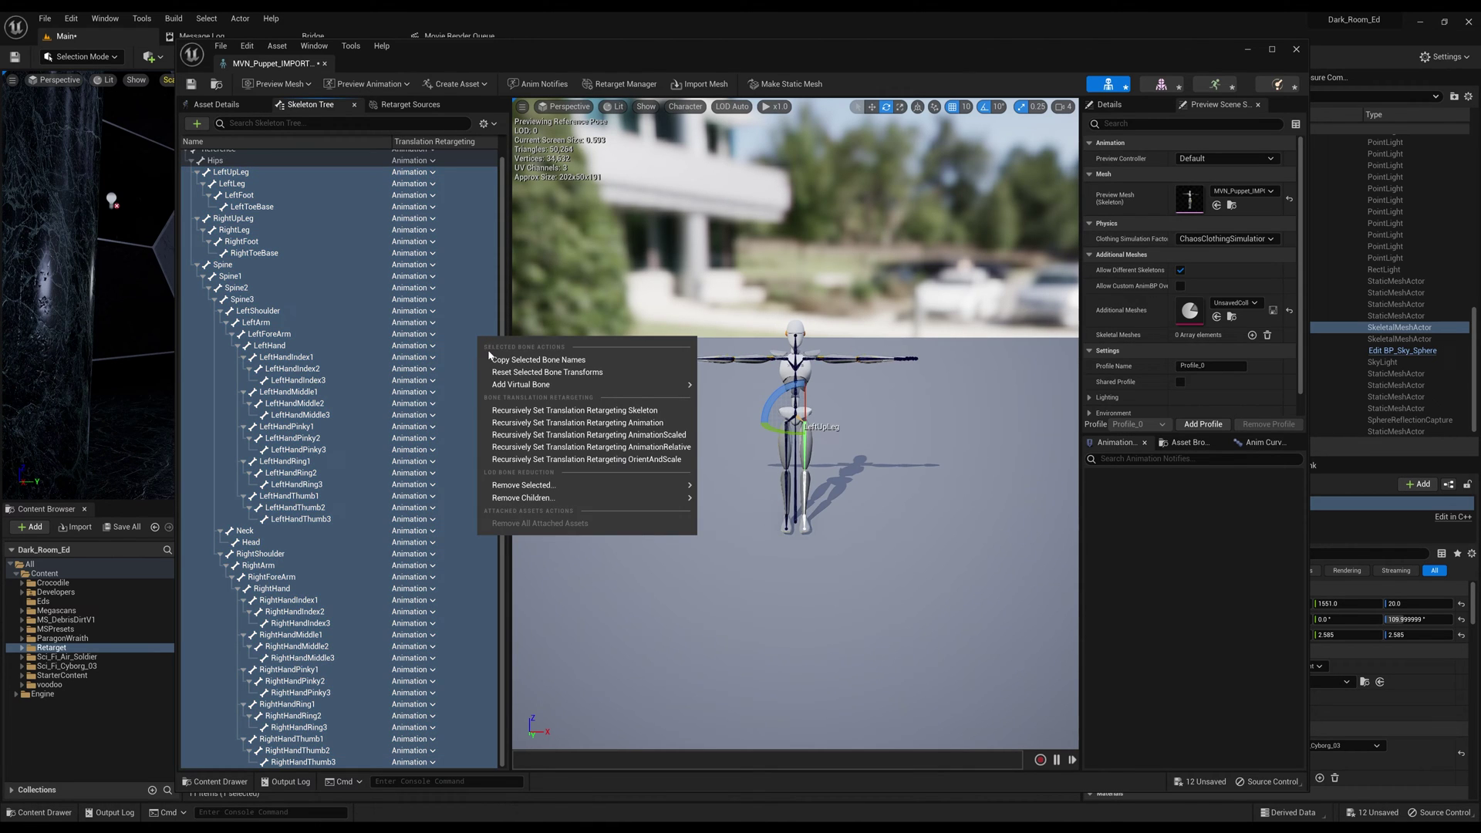
{"action": "left_click", "coordinate": [537, 411]}
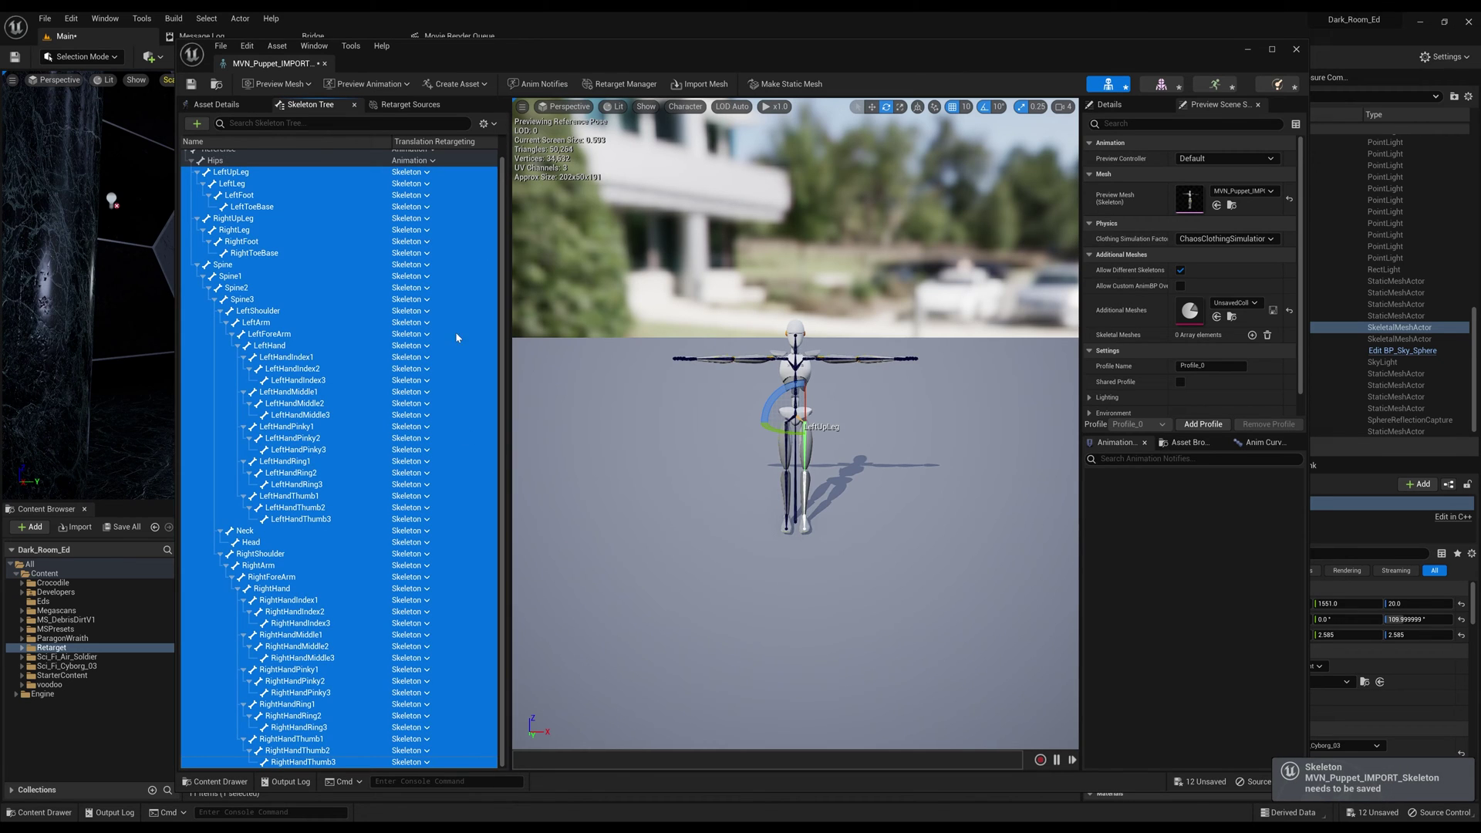
{"action": "key", "text": "ctrl+s"}
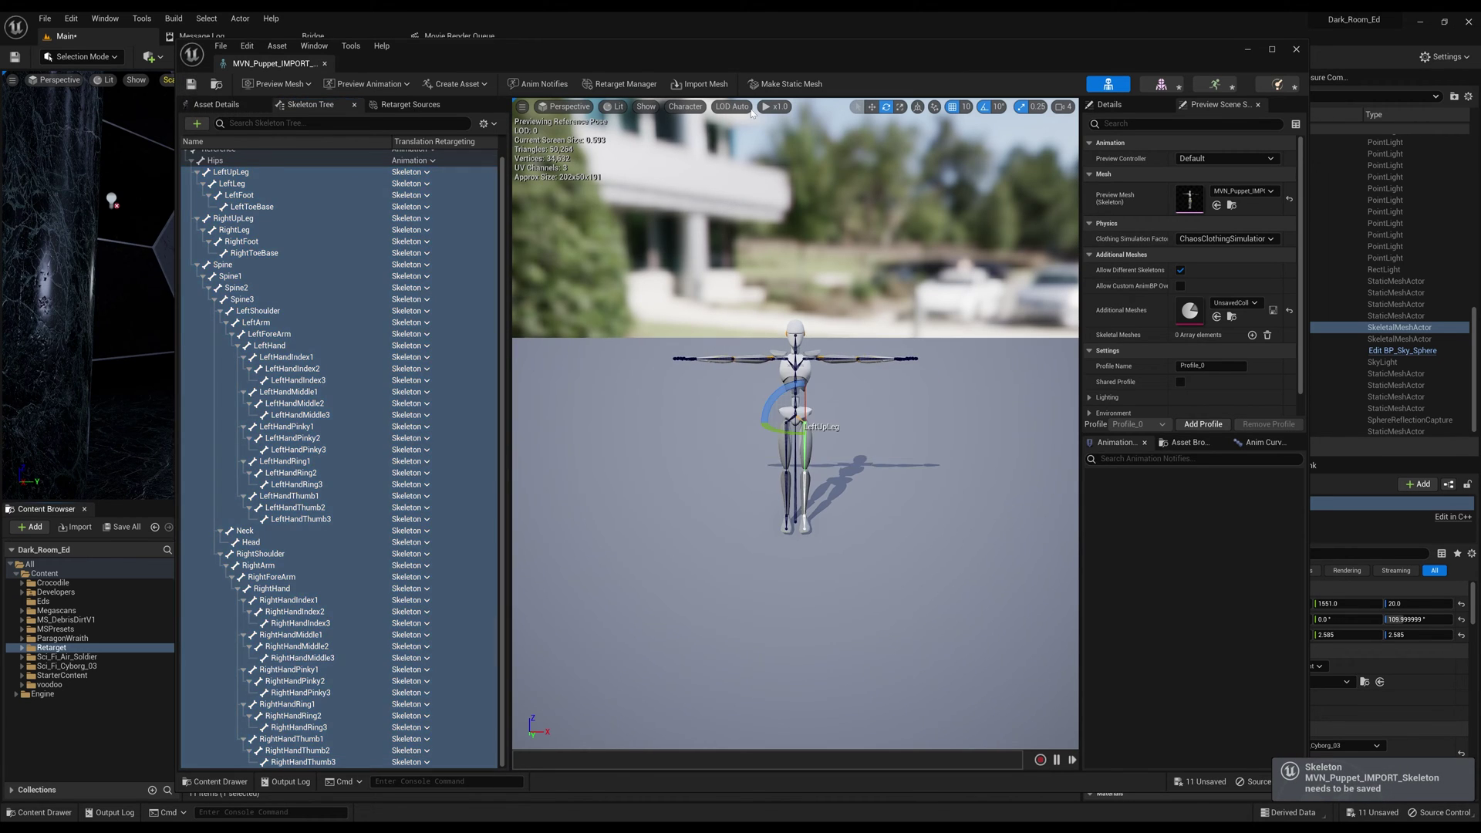
{"action": "left_click", "coordinate": [1297, 51]}
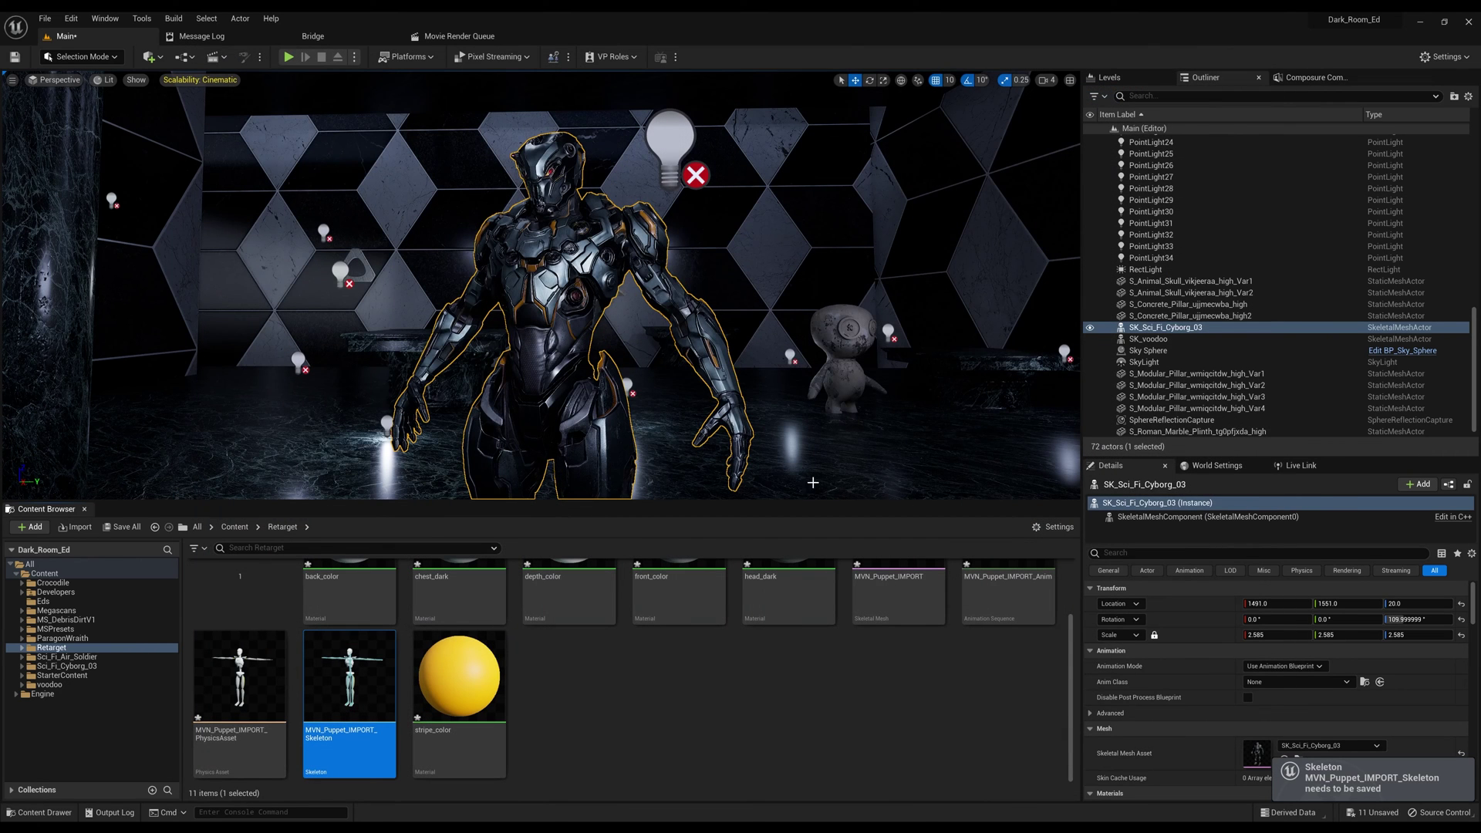
Open Cyborg_IKRig from folder 1 inside Retarget and set the pelvis bone as its retarget root
{"action": "scroll", "coordinate": [254, 602], "scroll_direction": "up", "scroll_amount": 2}
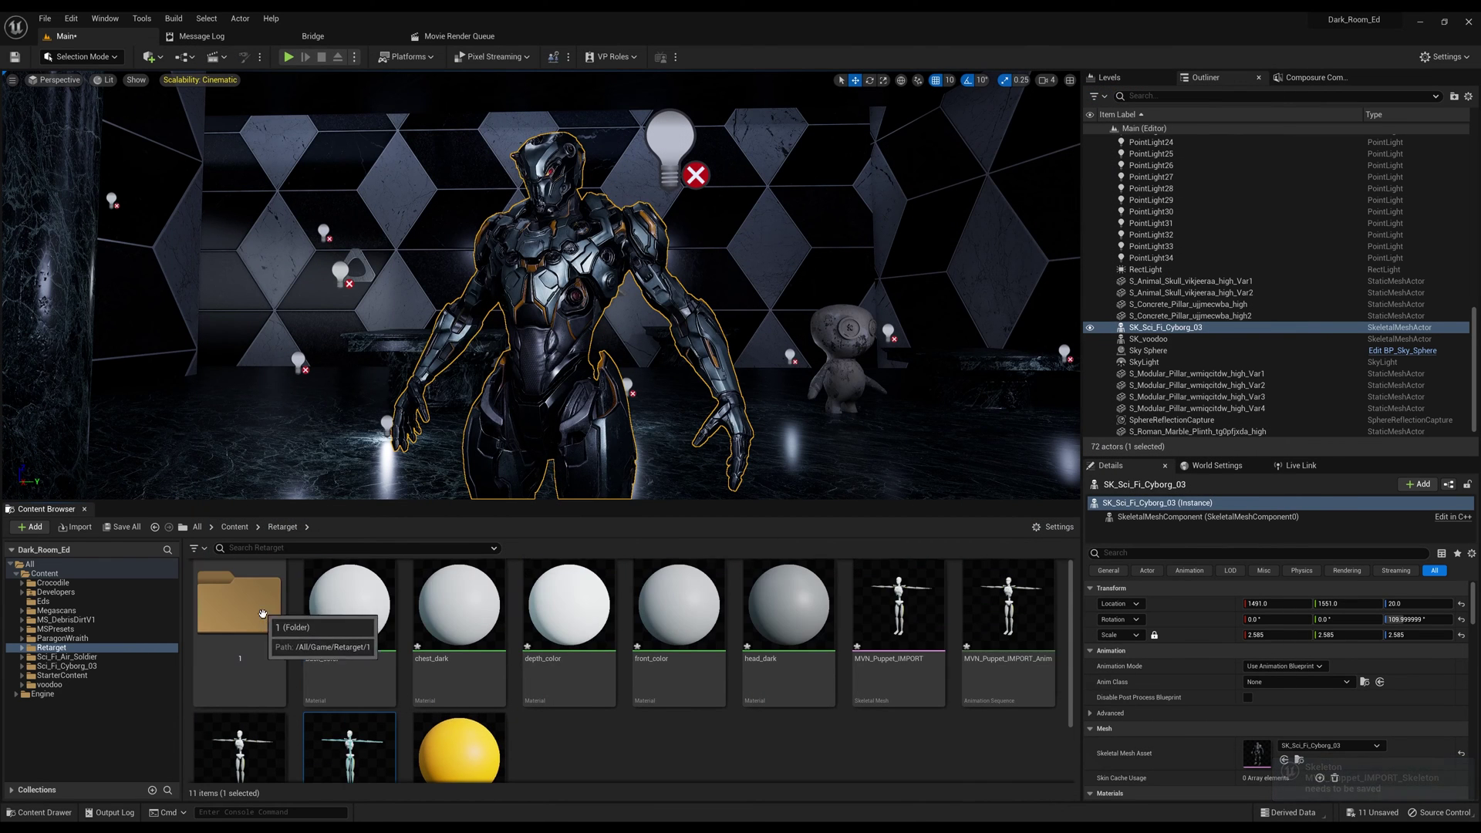
{"action": "double_click", "coordinate": [262, 613]}
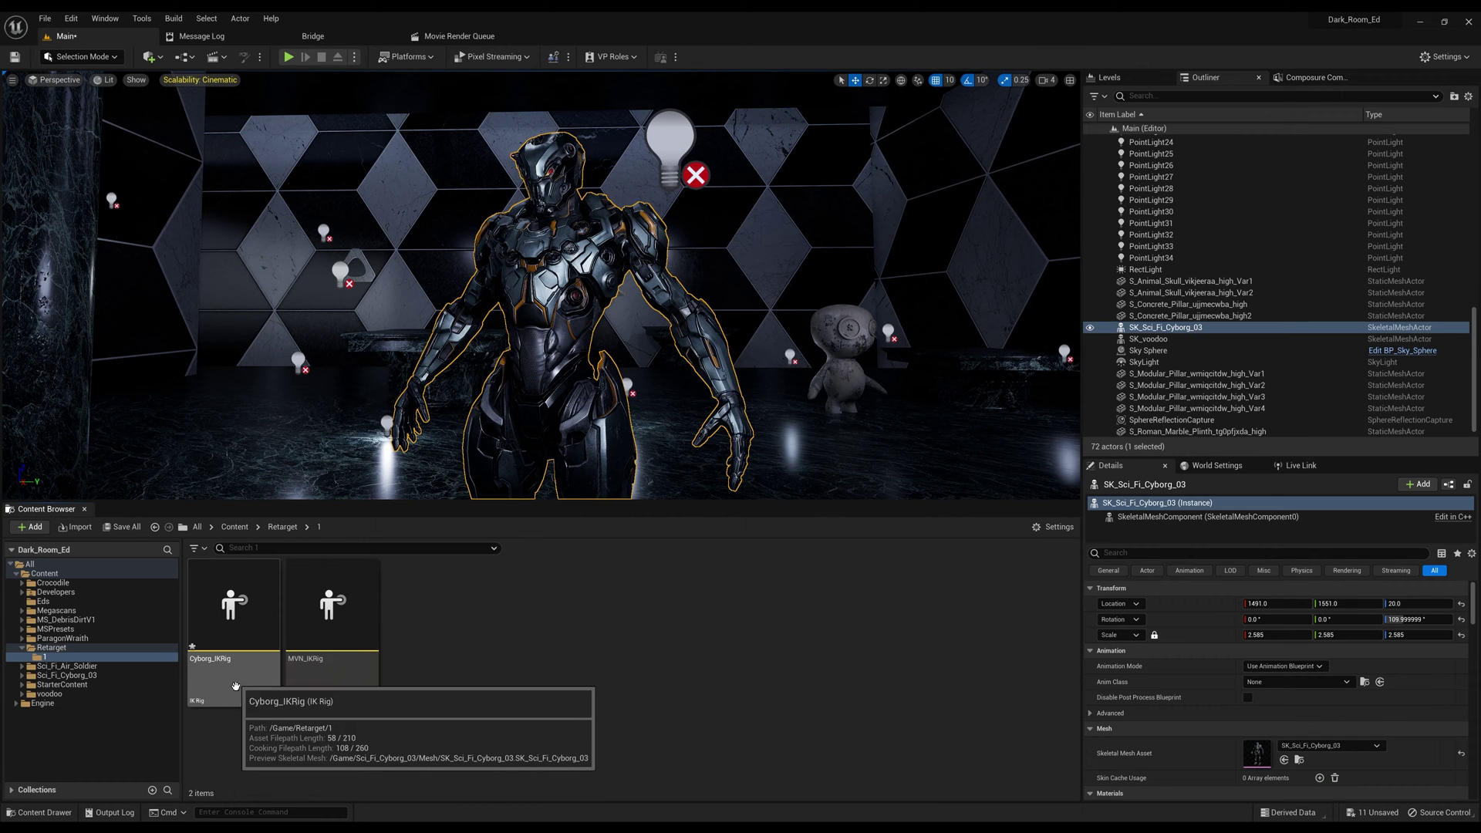
{"action": "double_click", "coordinate": [223, 617]}
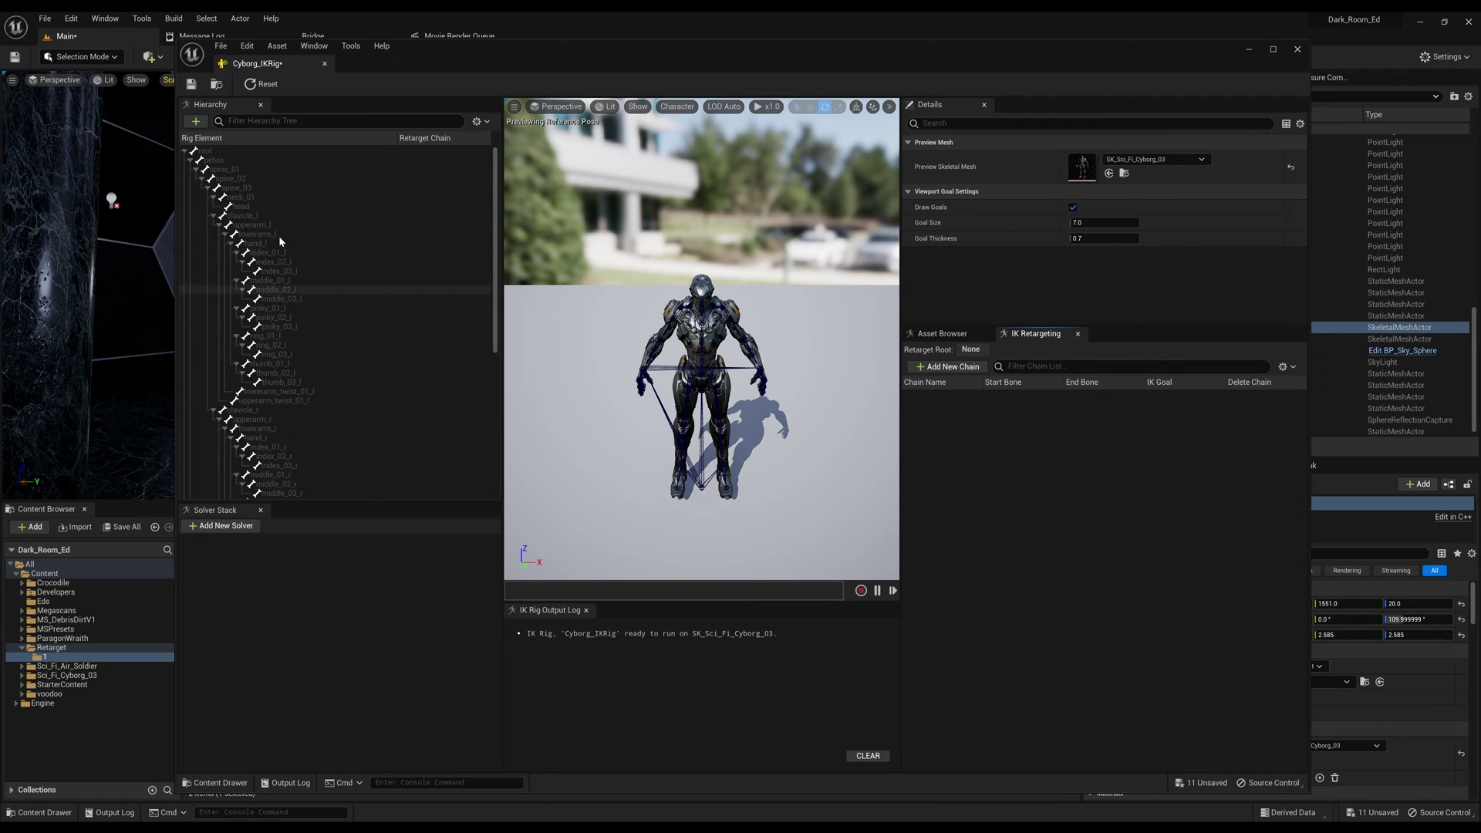
{"action": "right_click", "coordinate": [222, 164]}
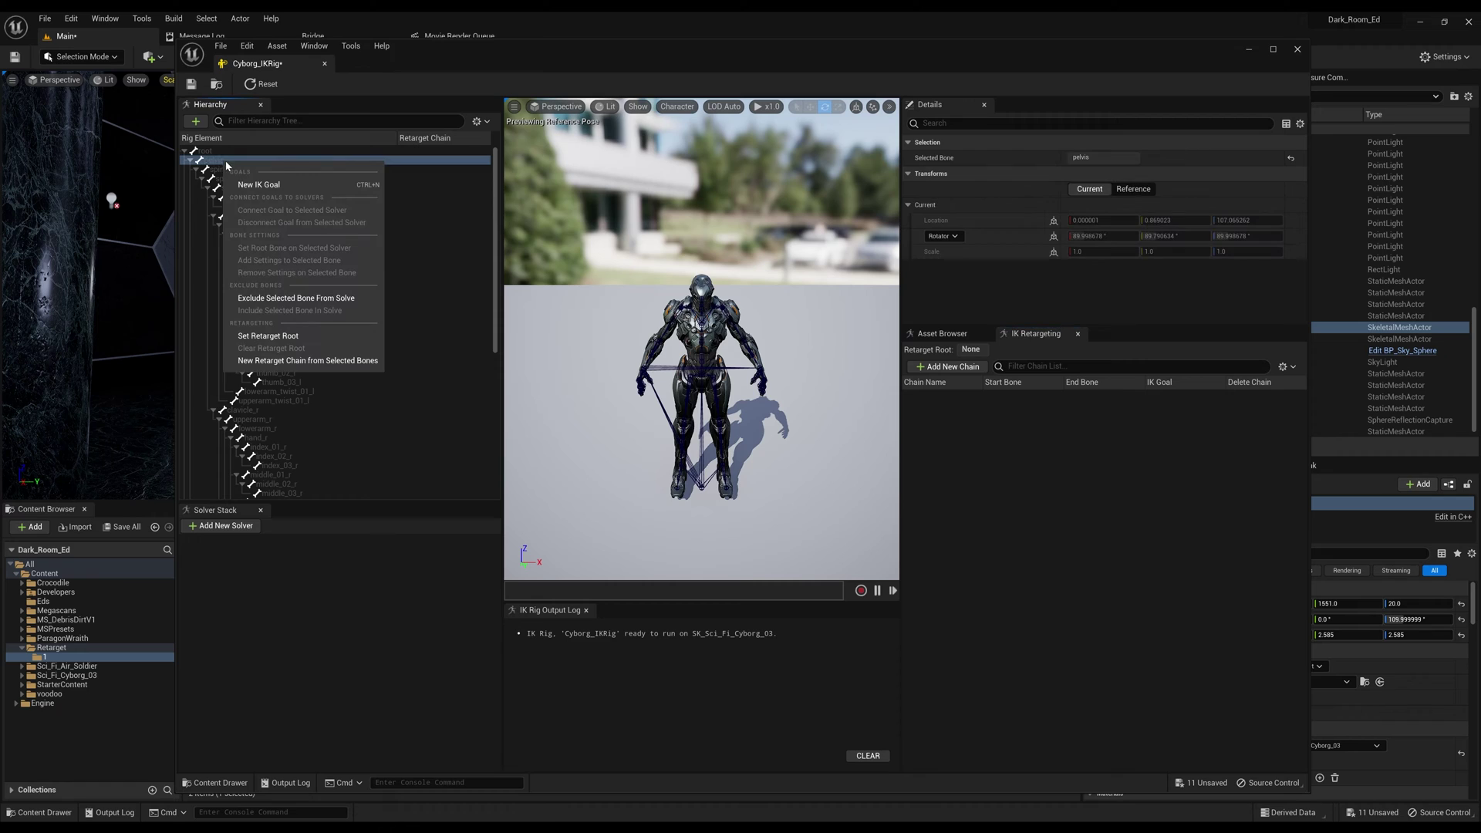
{"action": "left_click", "coordinate": [296, 336]}
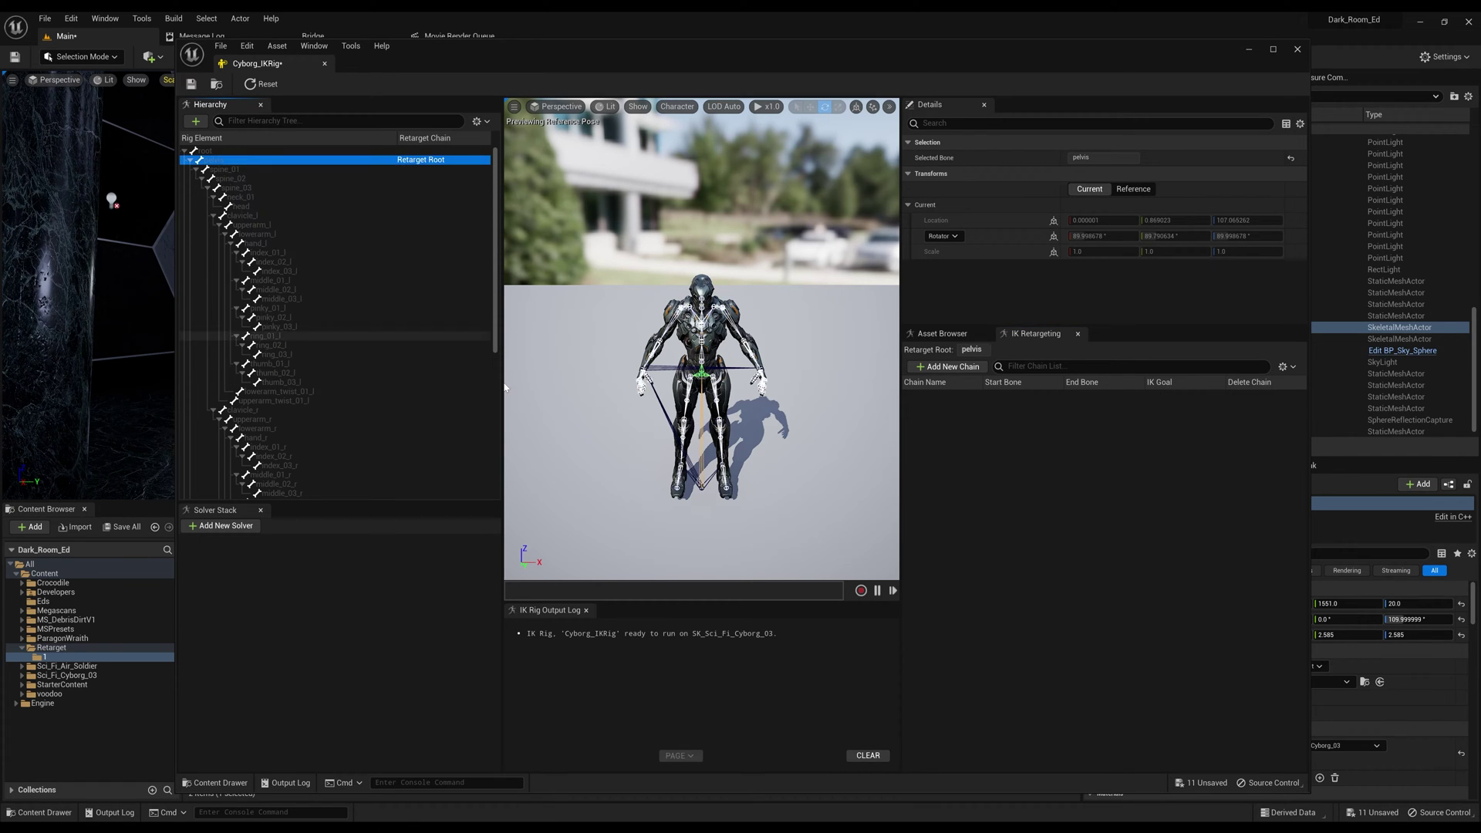
Create a retarget chain named Spine from the spine_01 through spine_03 bones, without an IK goal
{"action": "left_click", "coordinate": [230, 170]}
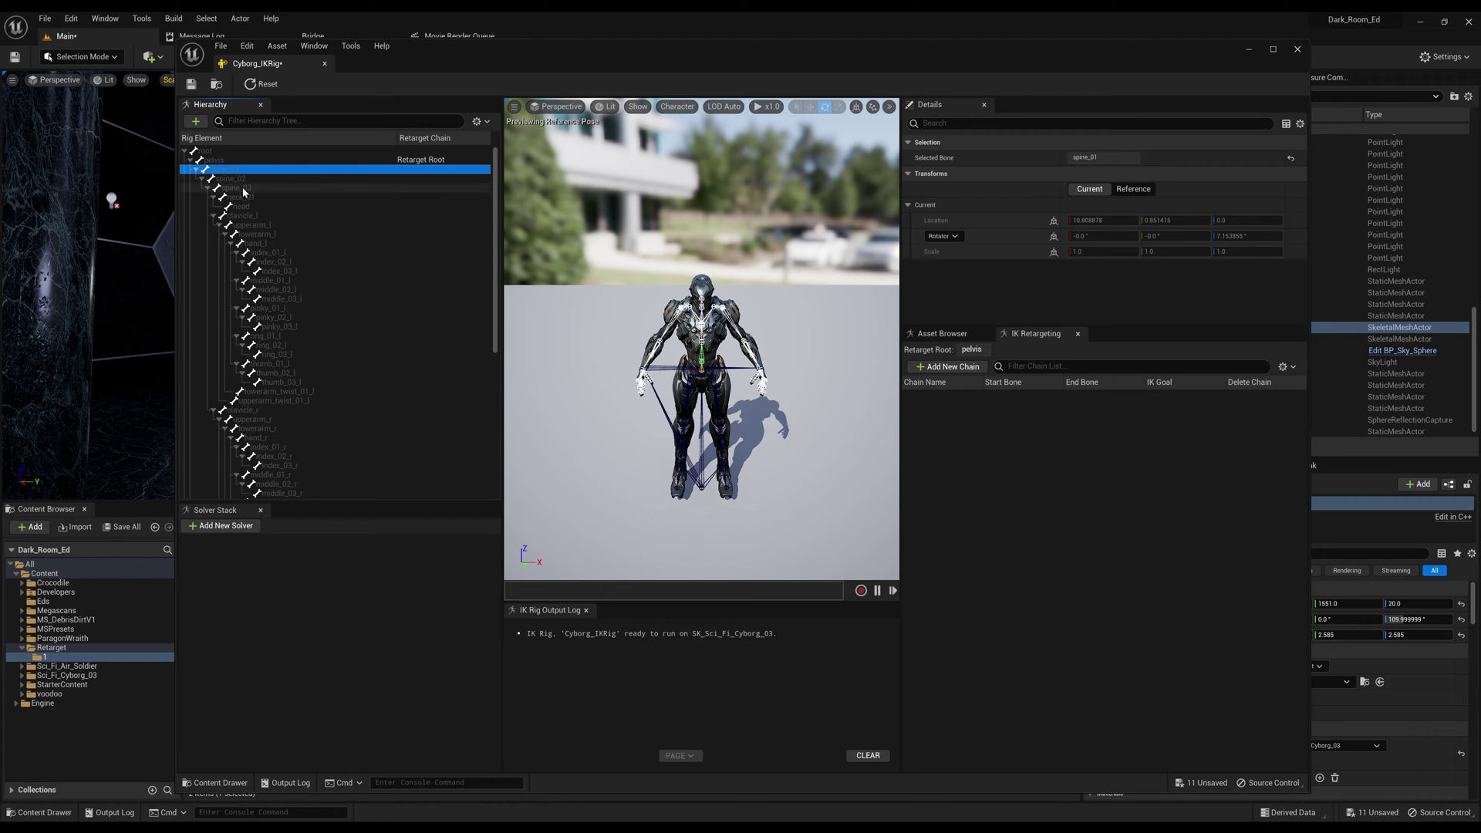
{"action": "left_click", "coordinate": [243, 189], "text": "shift"}
{"action": "right_click", "coordinate": [243, 189]}
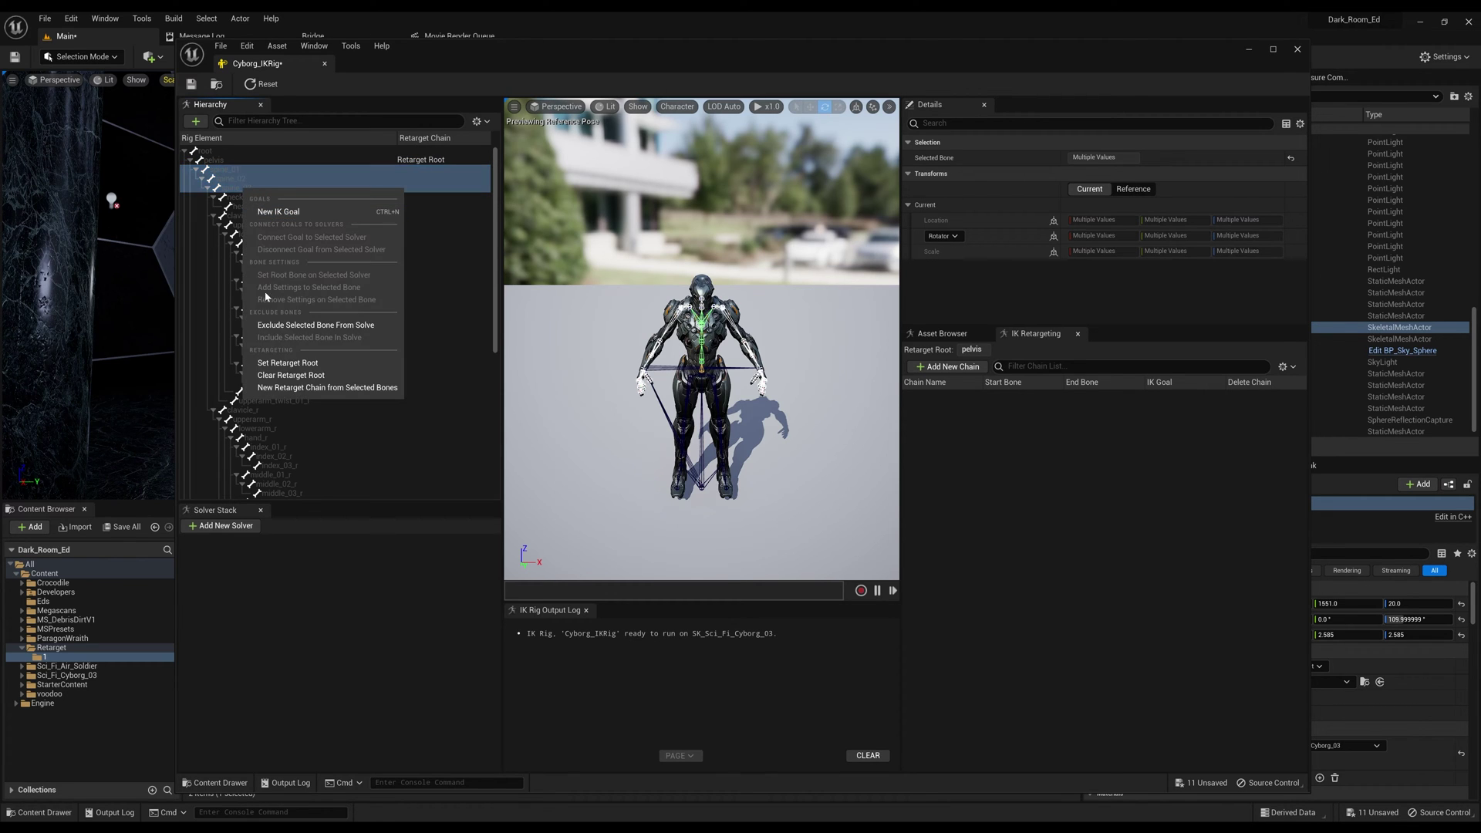
{"action": "left_click", "coordinate": [321, 388]}
{"action": "left_click", "coordinate": [808, 495]}
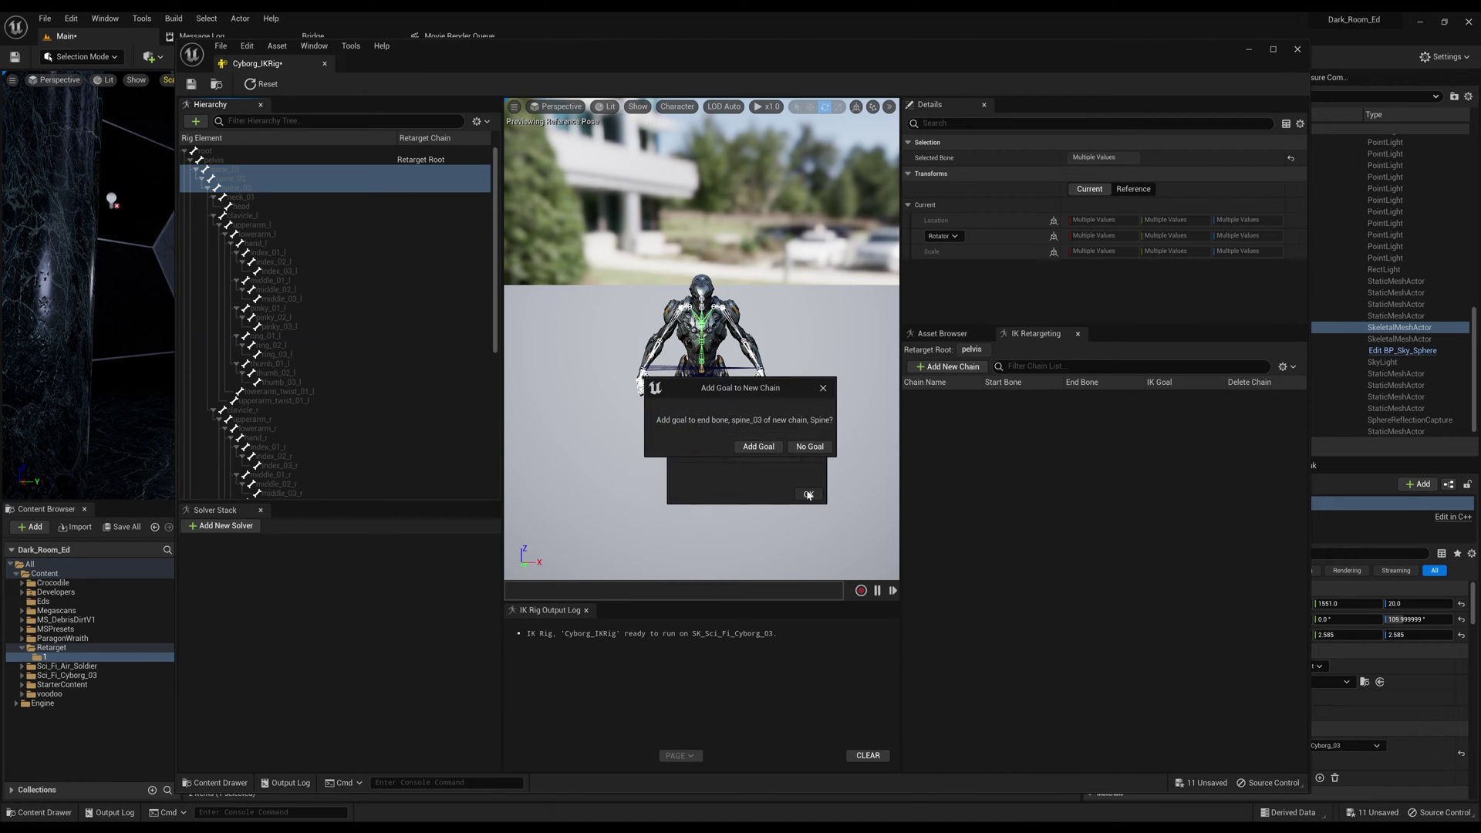
{"action": "left_click", "coordinate": [808, 451]}
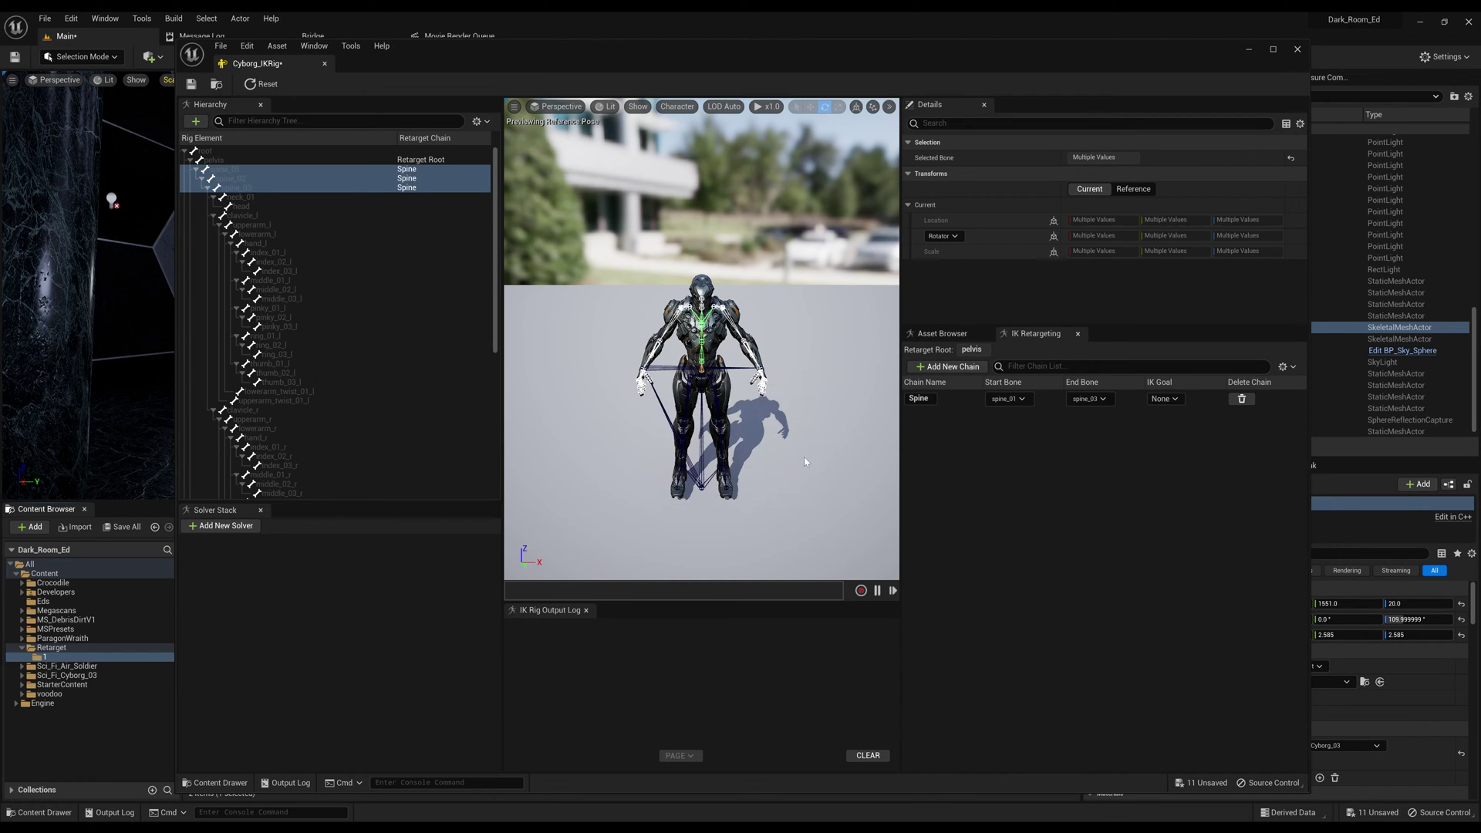
Create a retarget chain named Head from the neck_01 through head bones, without an IK goal
{"action": "left_click", "coordinate": [247, 200]}
{"action": "left_click", "coordinate": [246, 208], "text": "shift"}
{"action": "right_click", "coordinate": [246, 208]}
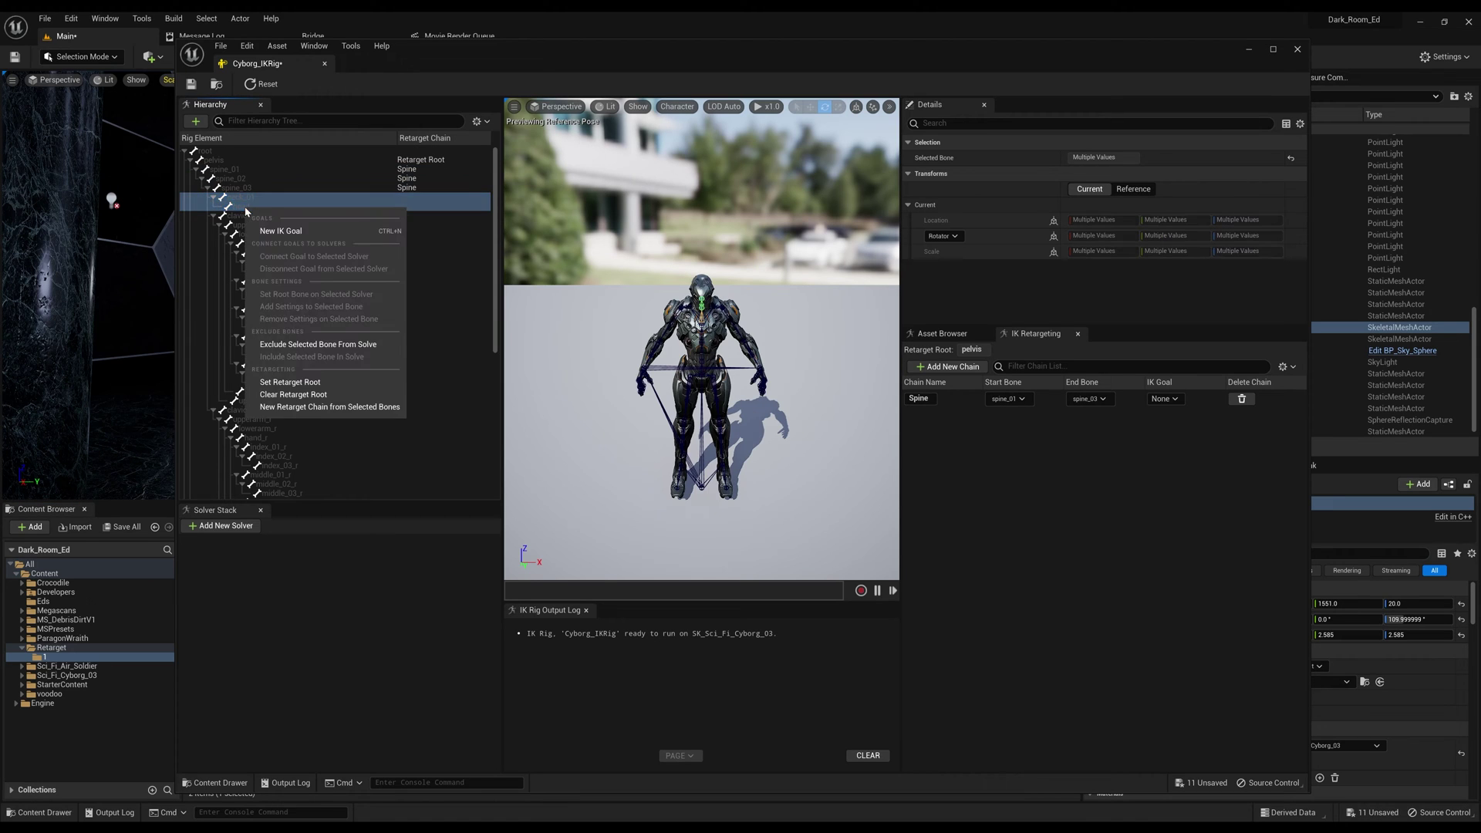
{"action": "left_click", "coordinate": [278, 404]}
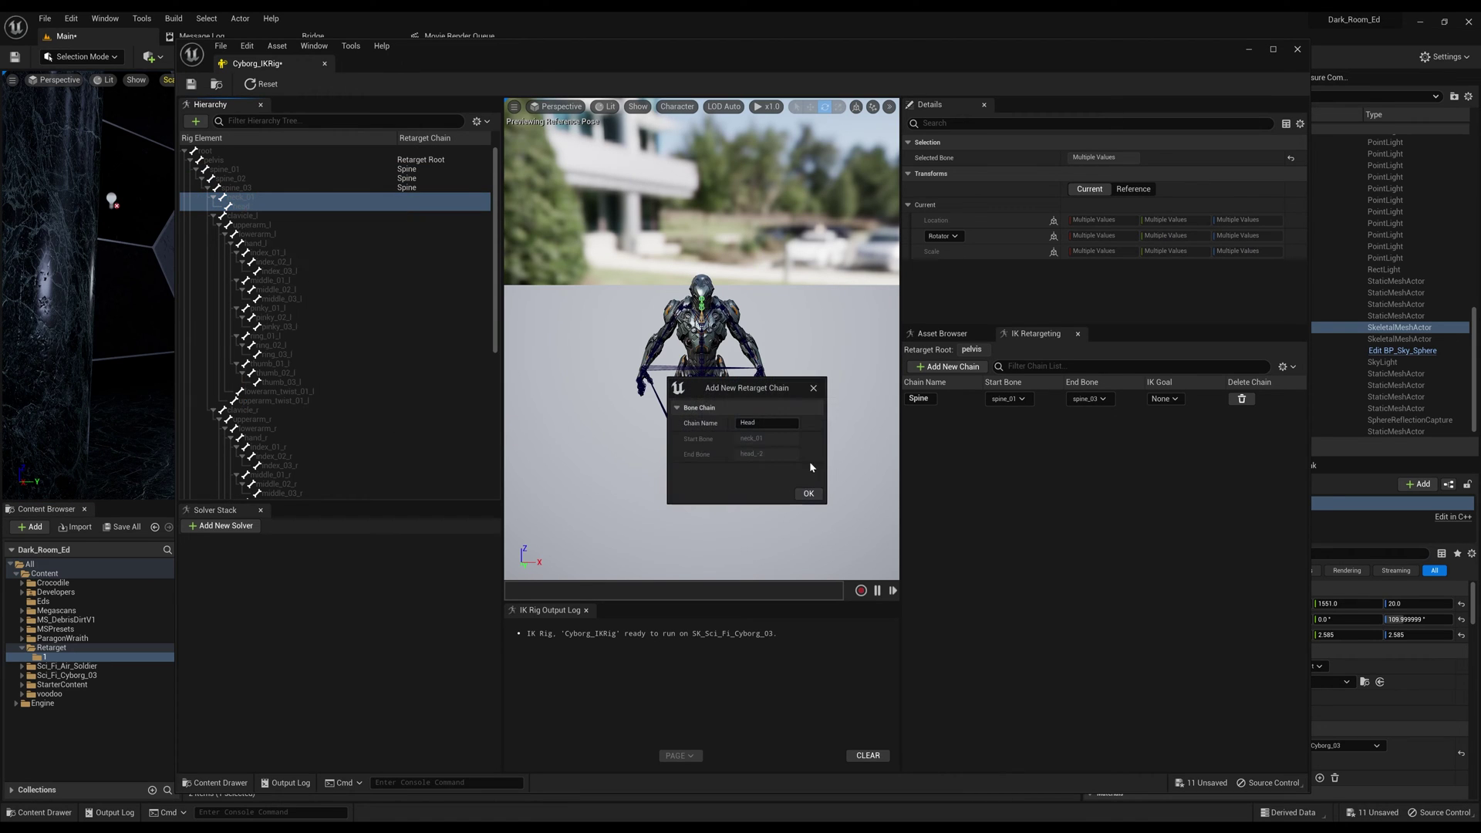
{"action": "left_click", "coordinate": [806, 495]}
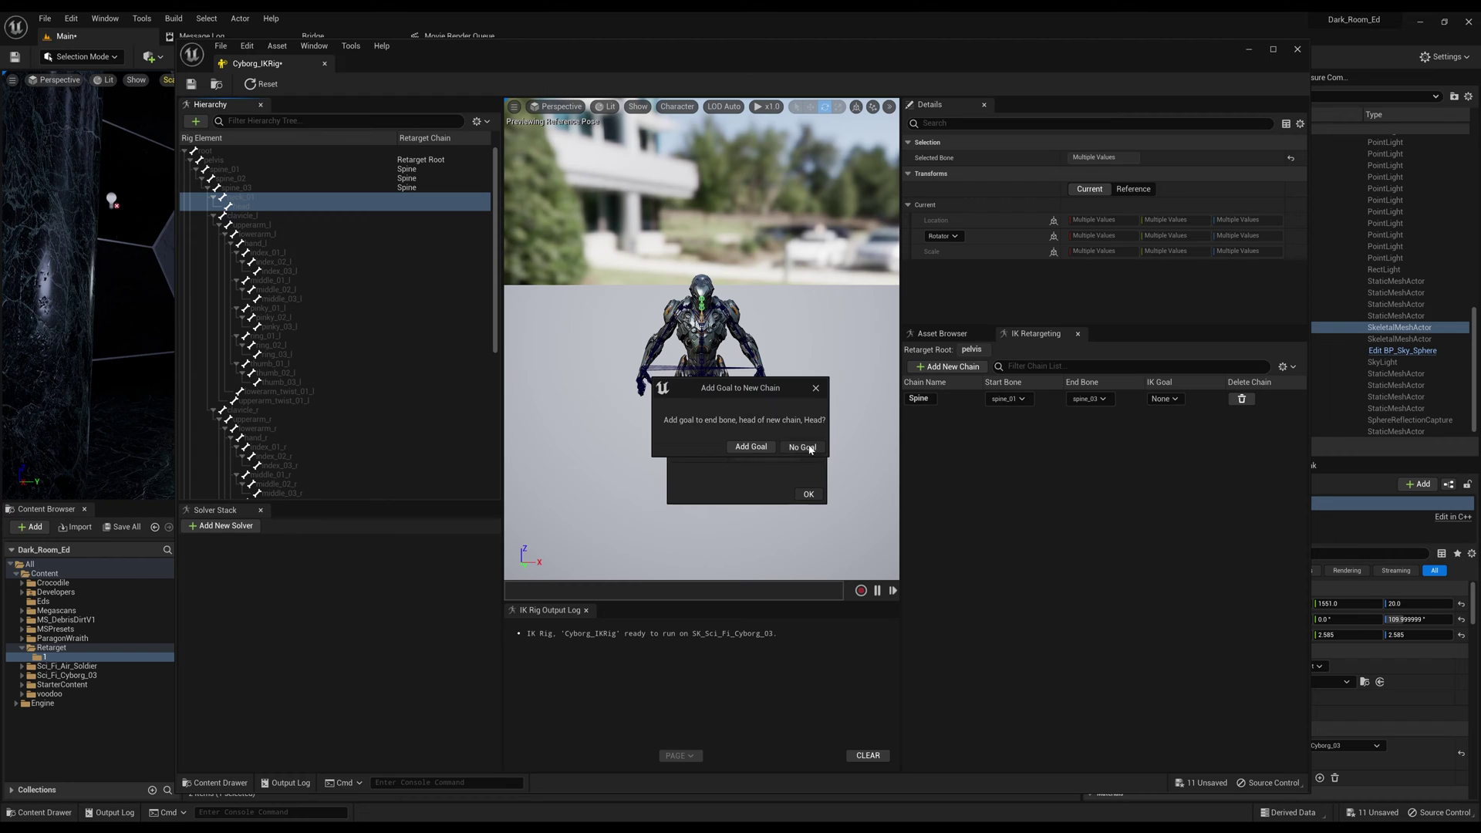
{"action": "left_click", "coordinate": [803, 452]}
Create a retarget chain named LeftClavicle from the clavicle_l bone, without an IK goal
{"action": "left_click", "coordinate": [246, 216]}
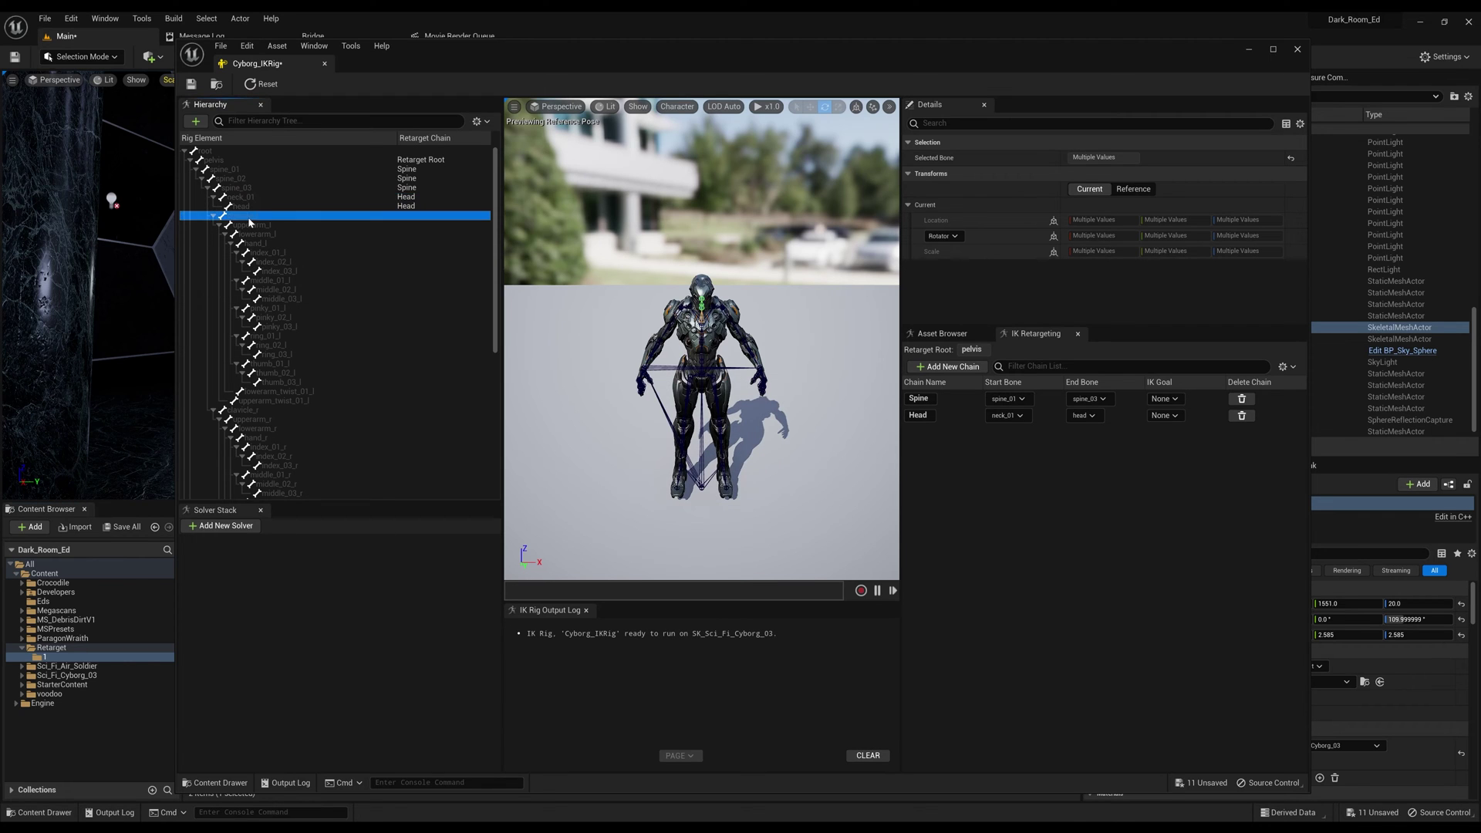
{"action": "right_click", "coordinate": [249, 218]}
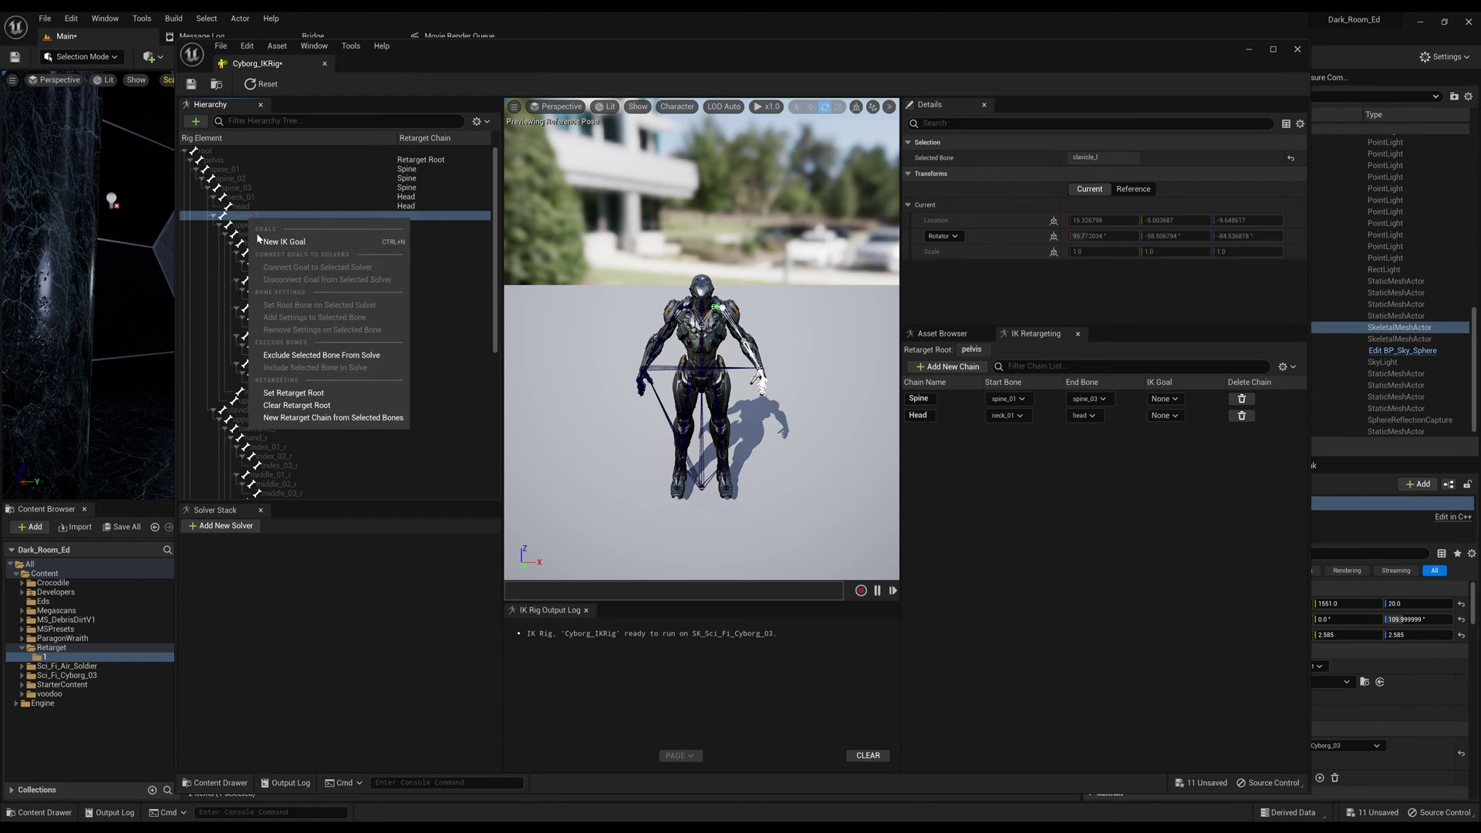
{"action": "left_click", "coordinate": [293, 417]}
{"action": "left_click_drag", "start_coordinate": [763, 422], "coordinate": [749, 422]}
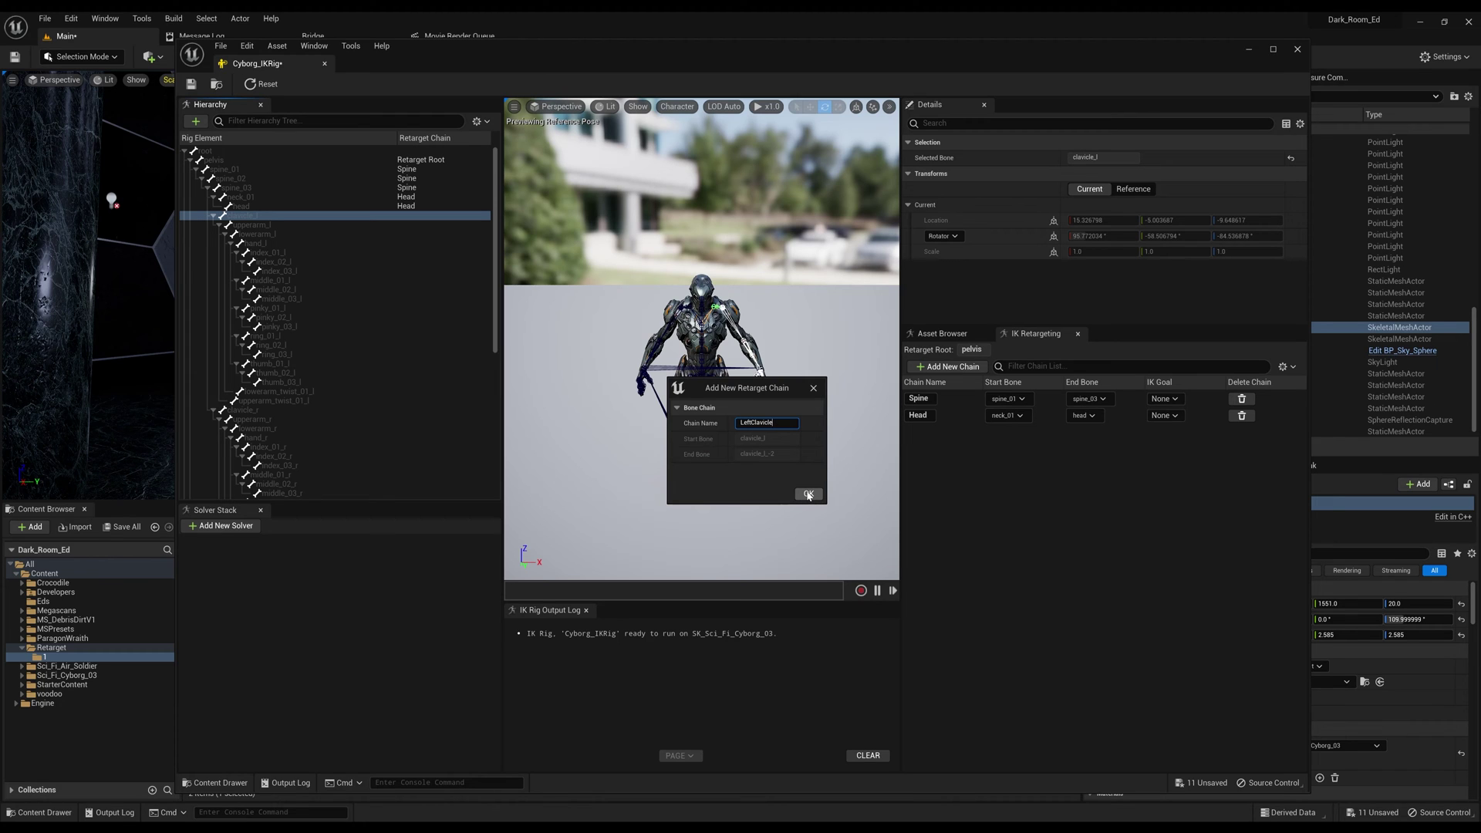
{"action": "left_click", "coordinate": [809, 495]}
{"action": "left_click", "coordinate": [818, 448]}
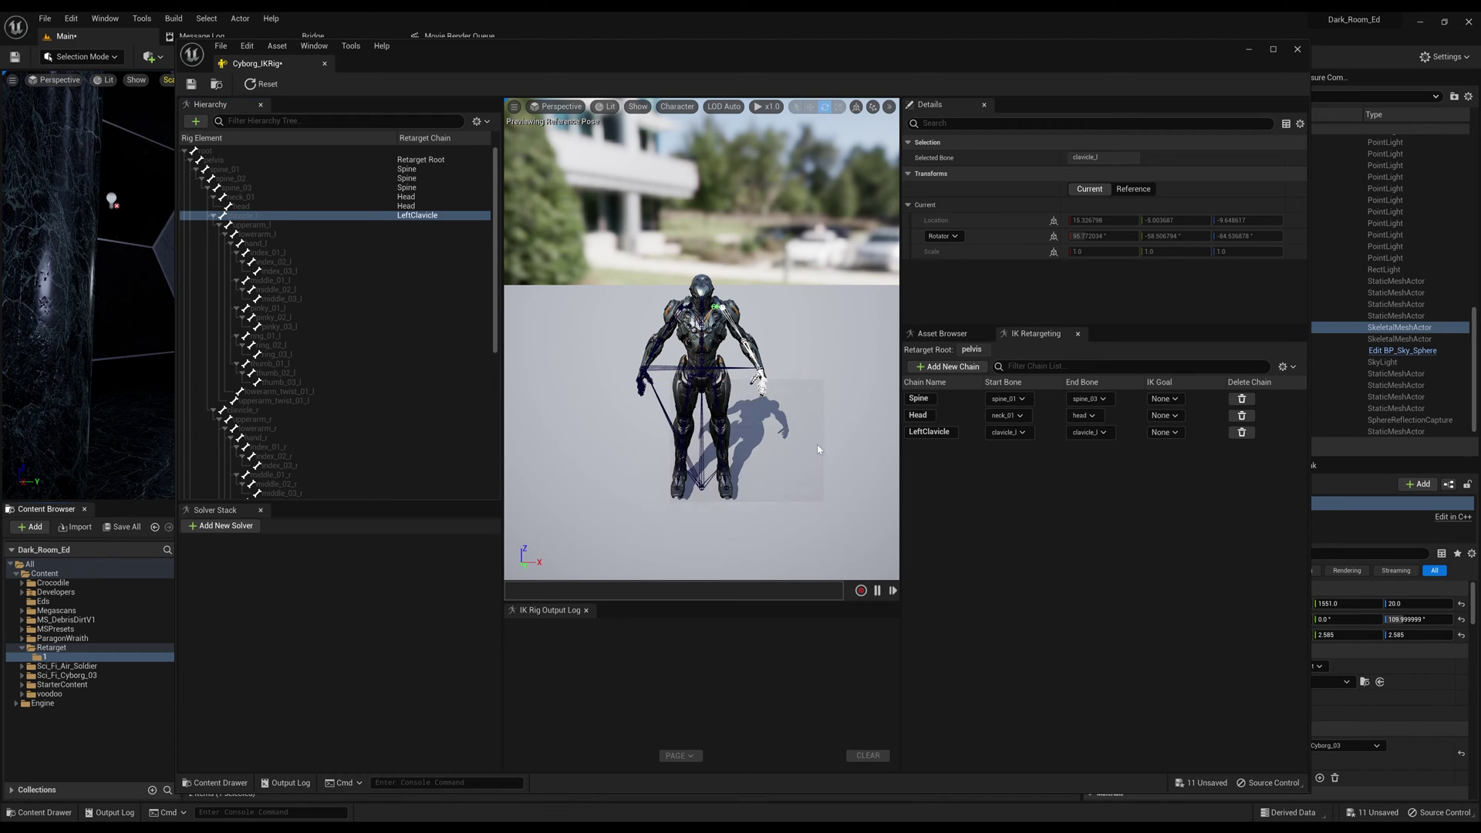
Create a retarget chain named LeftArm from the upperarm_l through hand_l bones, without an IK goal
{"action": "left_click", "coordinate": [252, 225]}
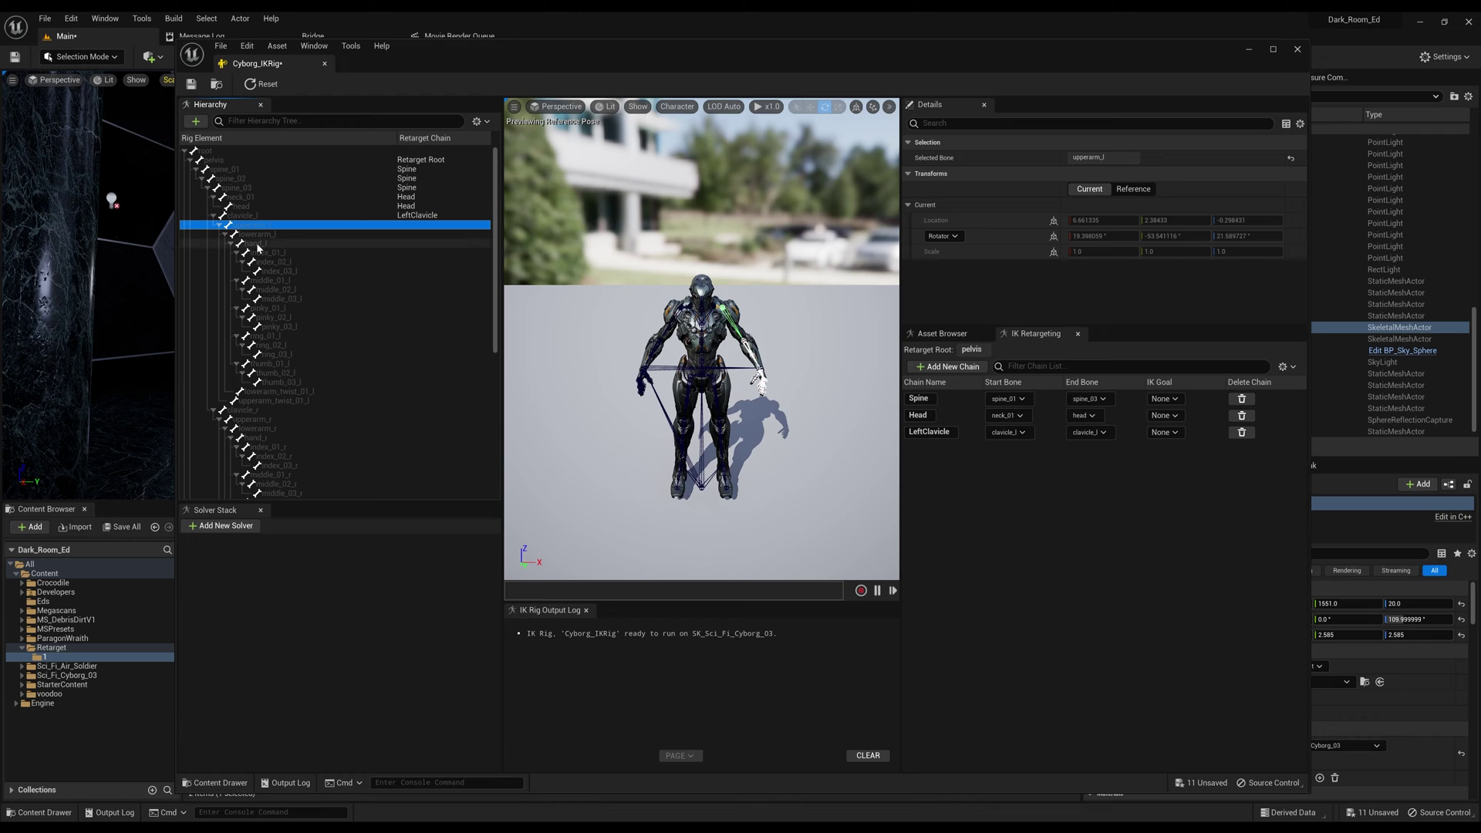
{"action": "left_click", "coordinate": [257, 248], "text": "shift"}
{"action": "right_click", "coordinate": [258, 248]}
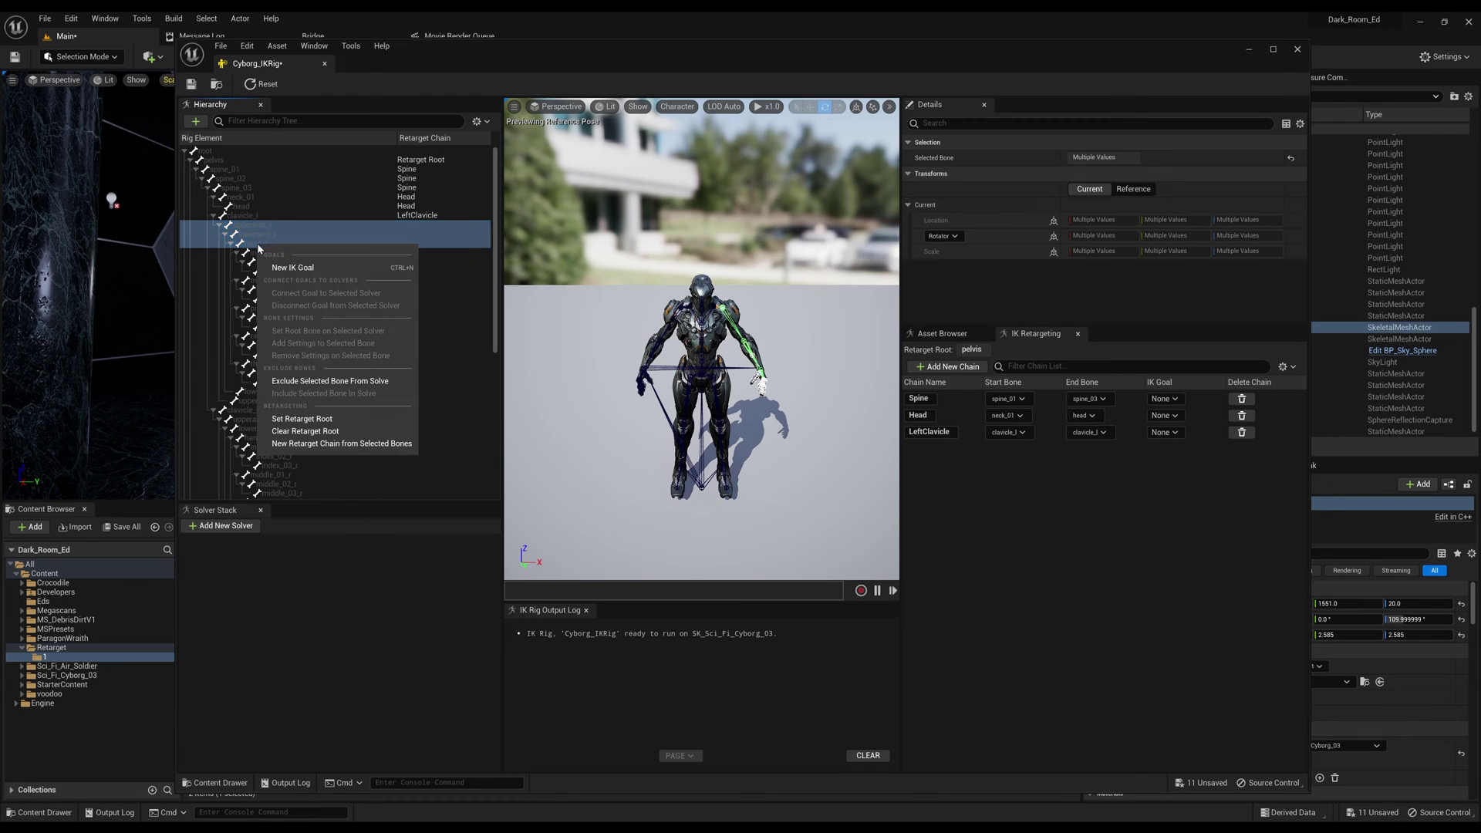
{"action": "left_click", "coordinate": [363, 440]}
{"action": "left_click", "coordinate": [805, 494]}
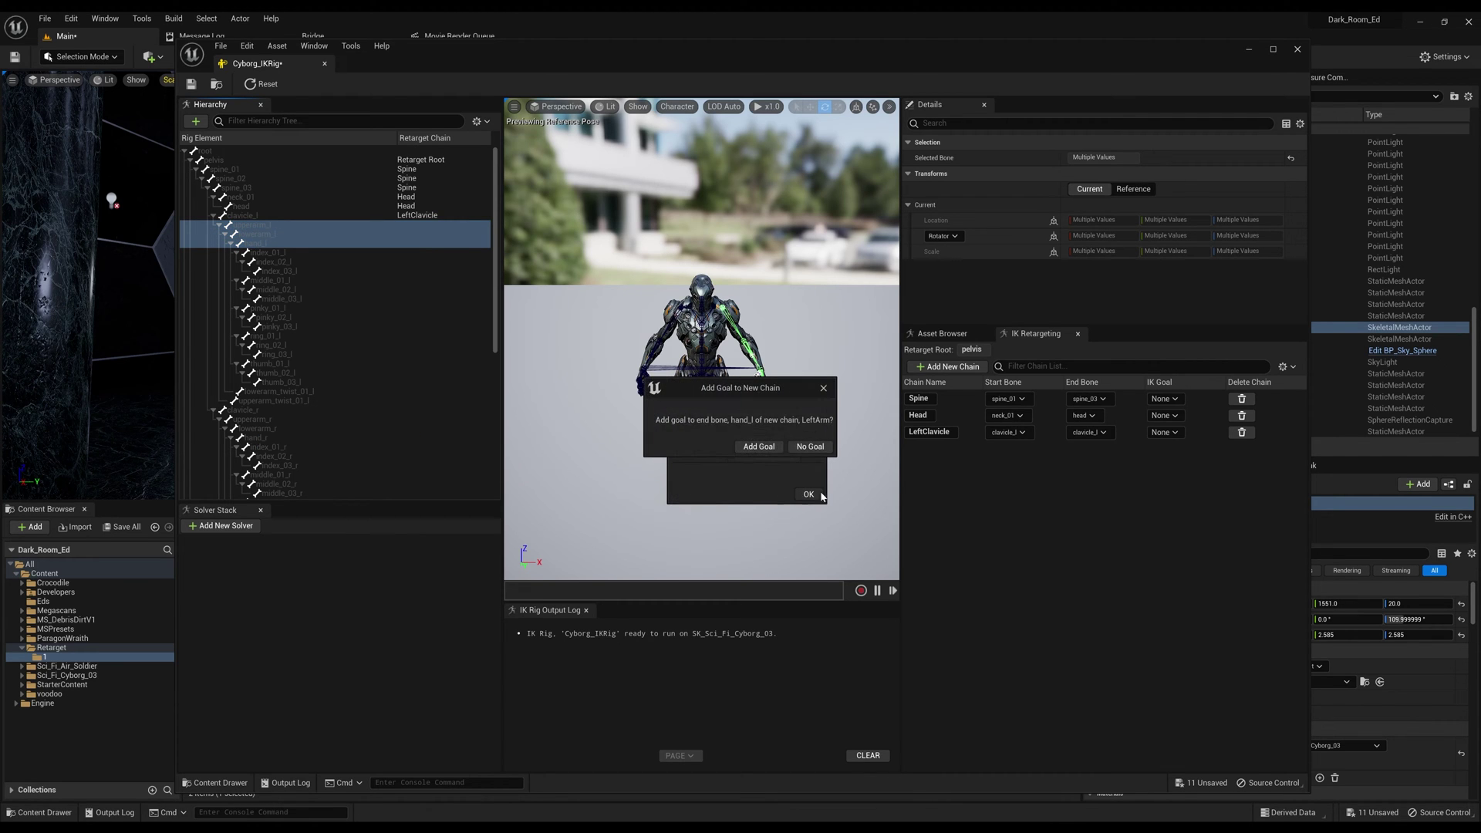
{"action": "left_click", "coordinate": [810, 446]}
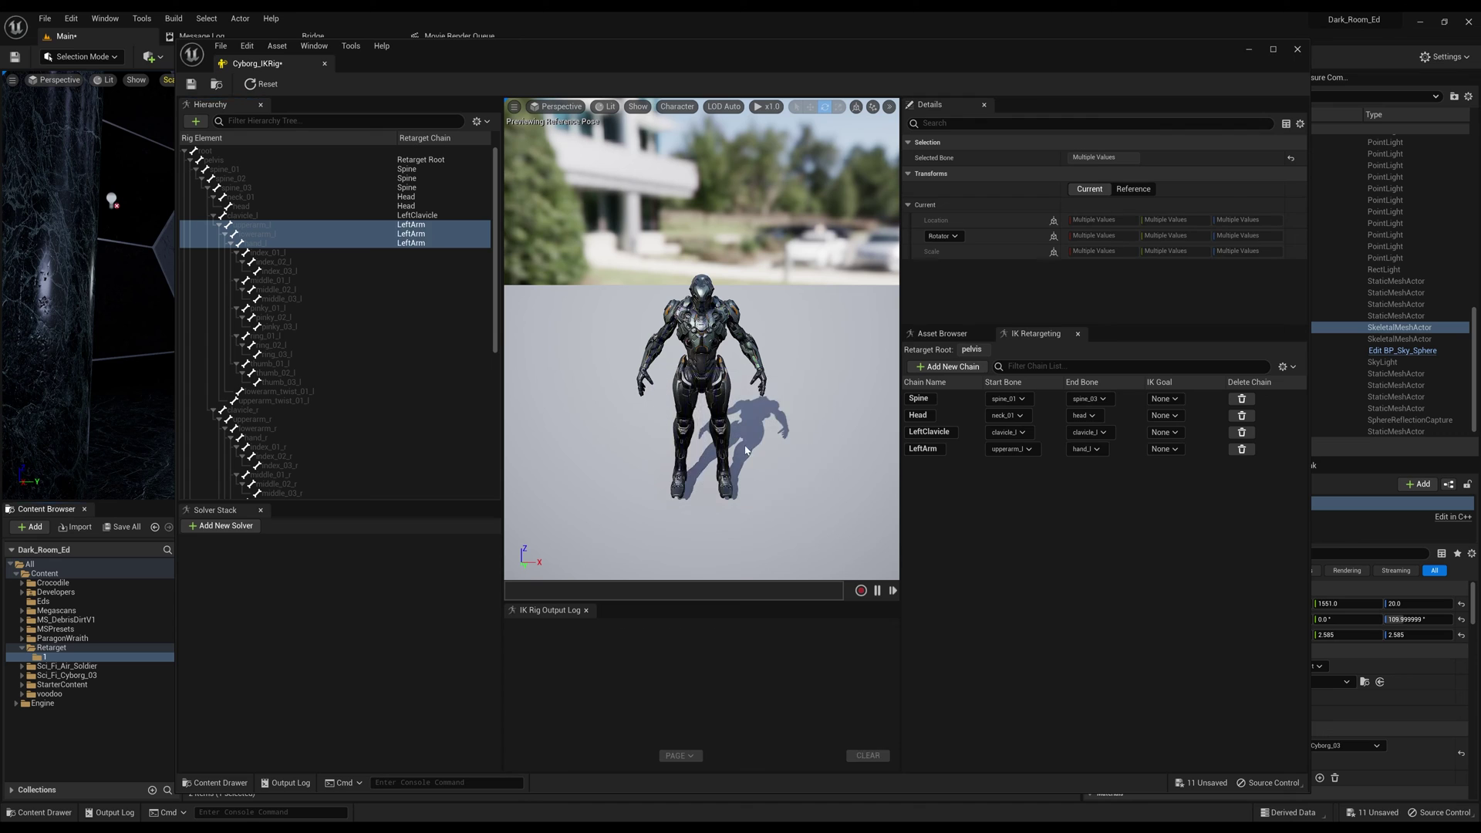
Create a retarget chain named LeftIndex from the index_01_l through index_03_l bones, without an IK goal
{"action": "left_click", "coordinate": [271, 253]}
{"action": "left_click", "coordinate": [275, 273], "text": "shift"}
{"action": "right_click", "coordinate": [275, 273]}
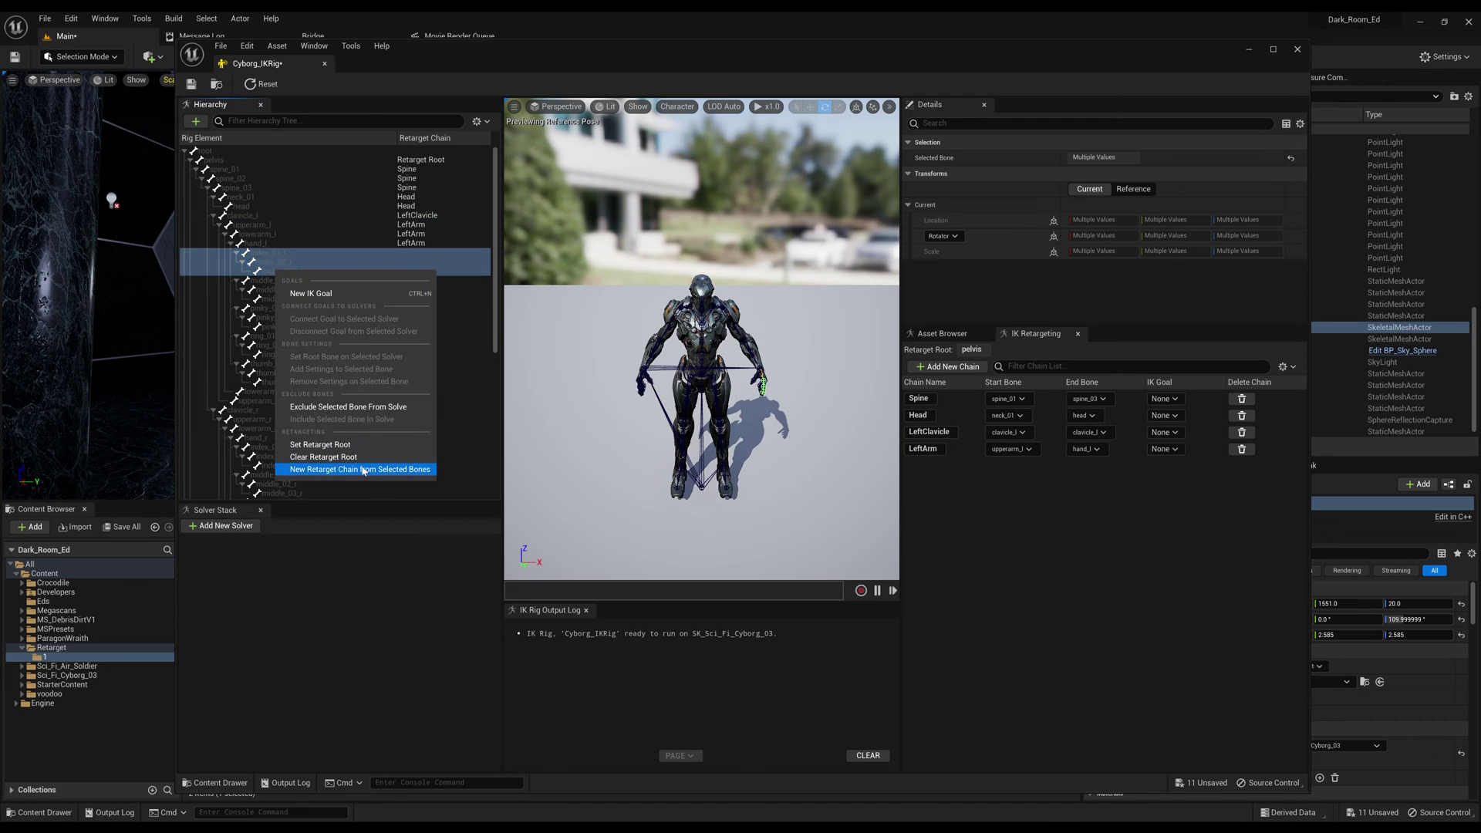
{"action": "left_click", "coordinate": [378, 470]}
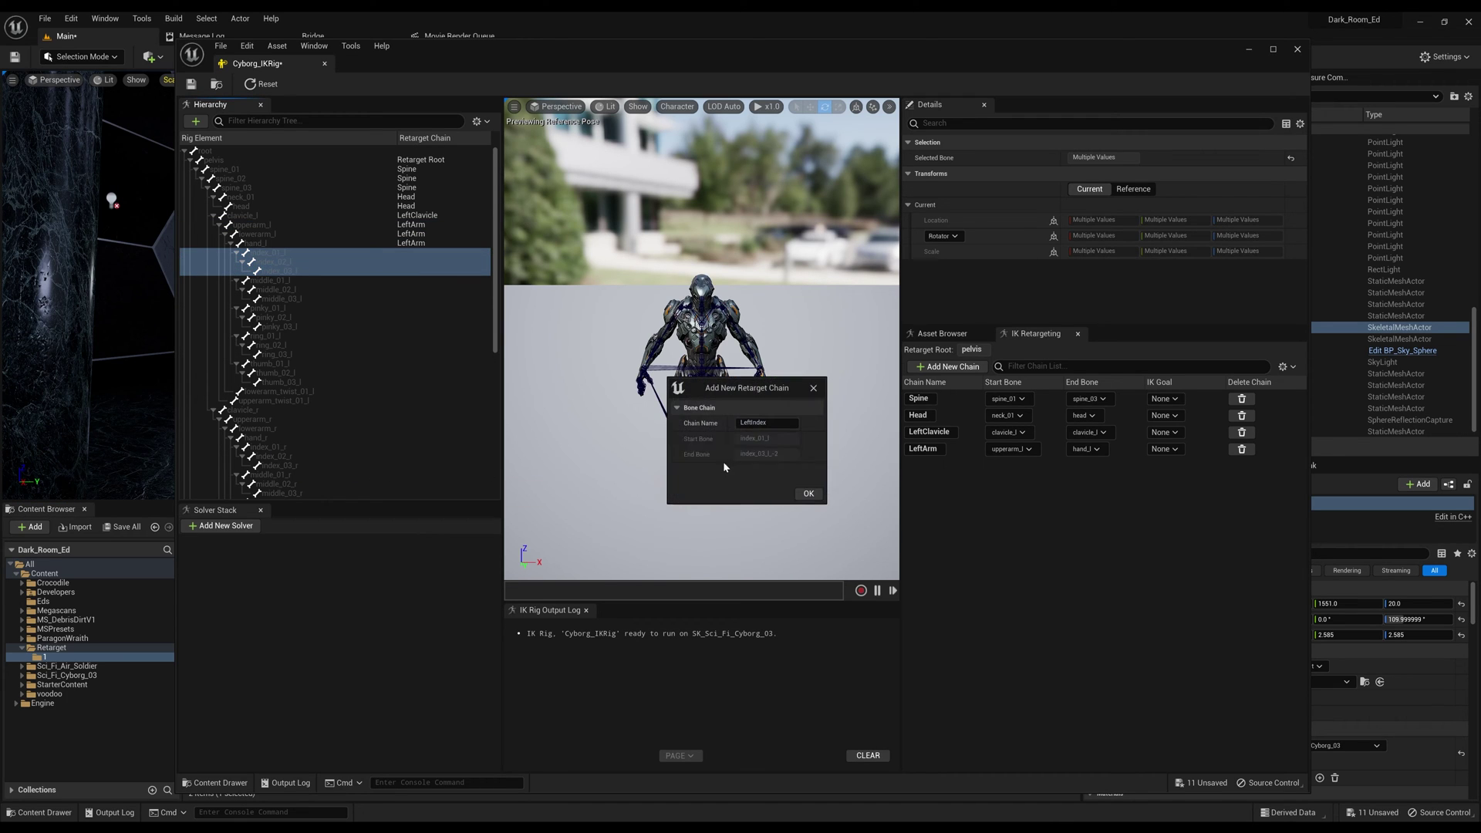
{"action": "left_click", "coordinate": [809, 495]}
{"action": "left_click", "coordinate": [815, 448]}
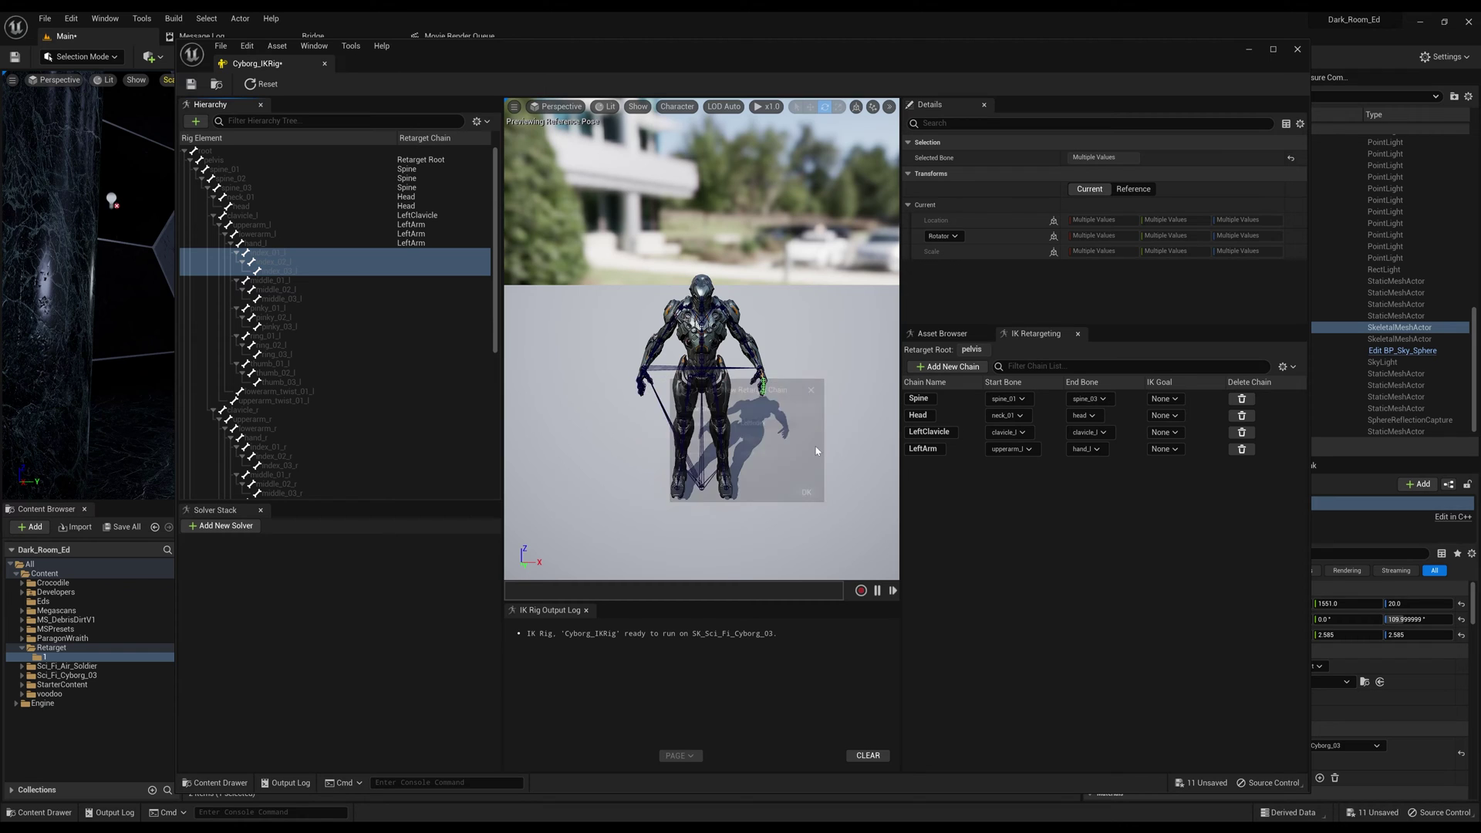
Create a retarget chain named LeftMiddle from the middle_01_l through middle_03_l bones, without an IK goal
{"action": "left_click", "coordinate": [270, 281]}
{"action": "left_click", "coordinate": [275, 300], "text": "shift"}
{"action": "right_click", "coordinate": [276, 301]}
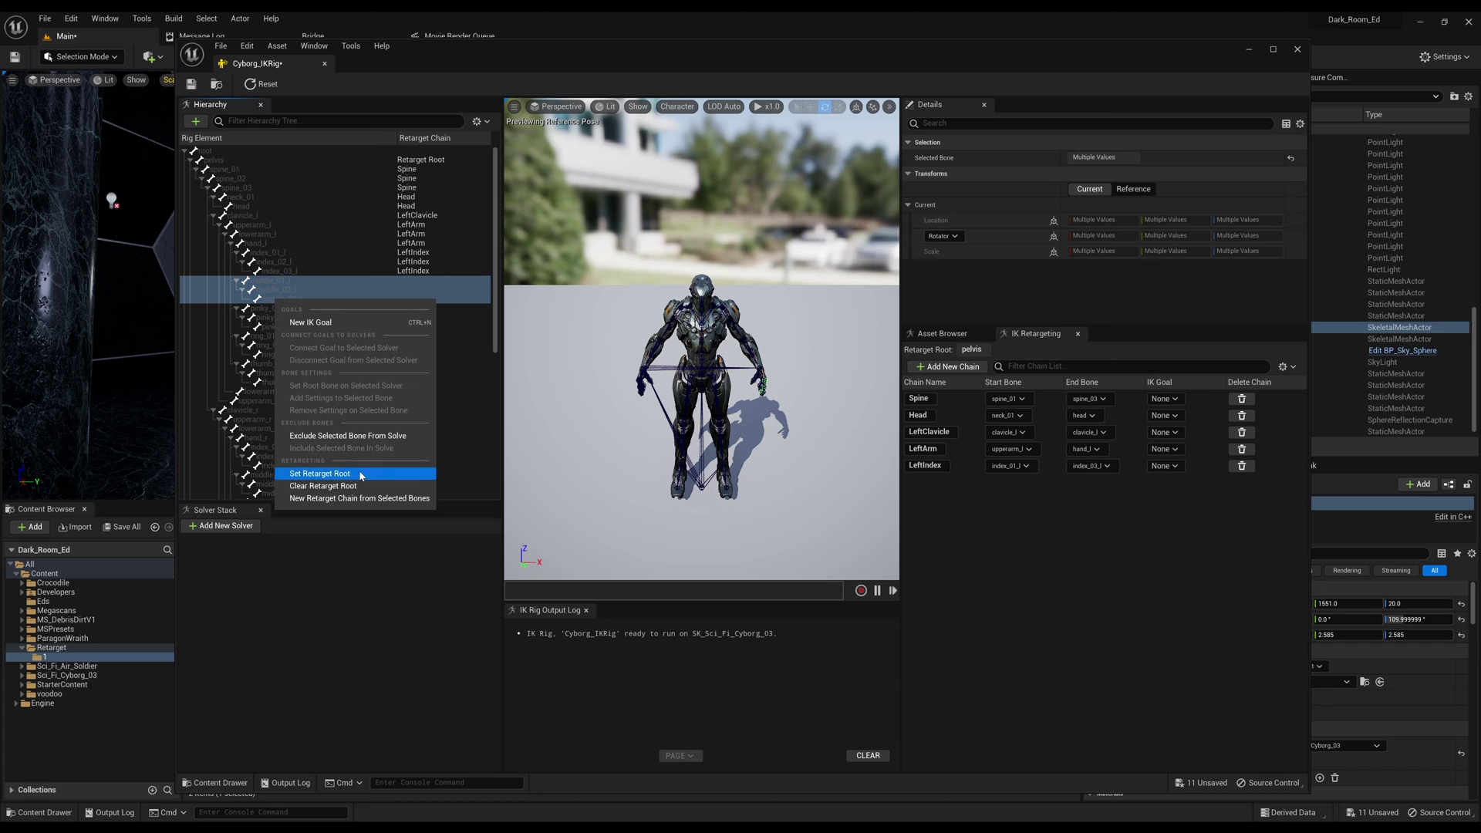
{"action": "left_click", "coordinate": [360, 498]}
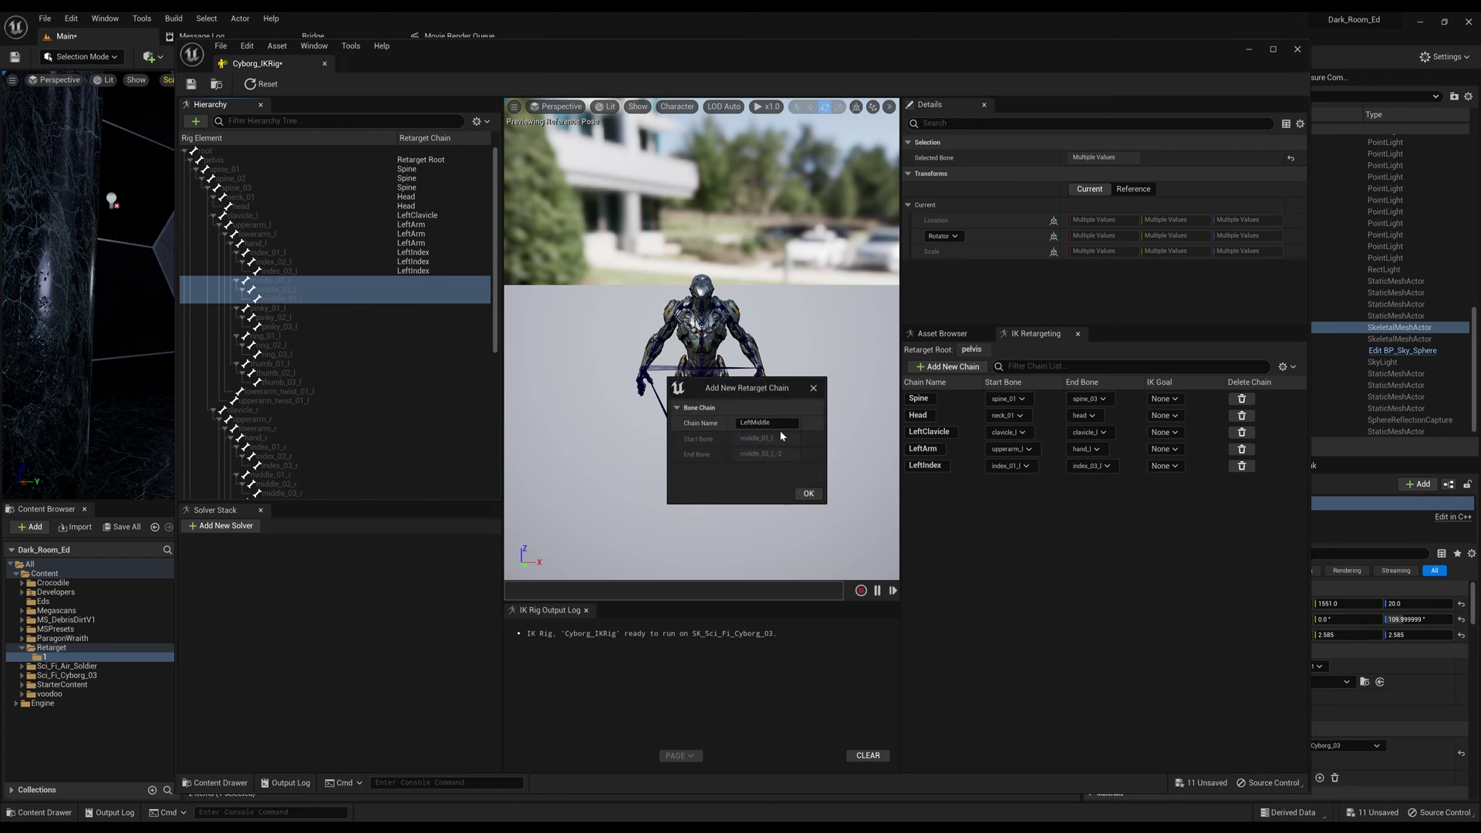
{"action": "left_click", "coordinate": [808, 494]}
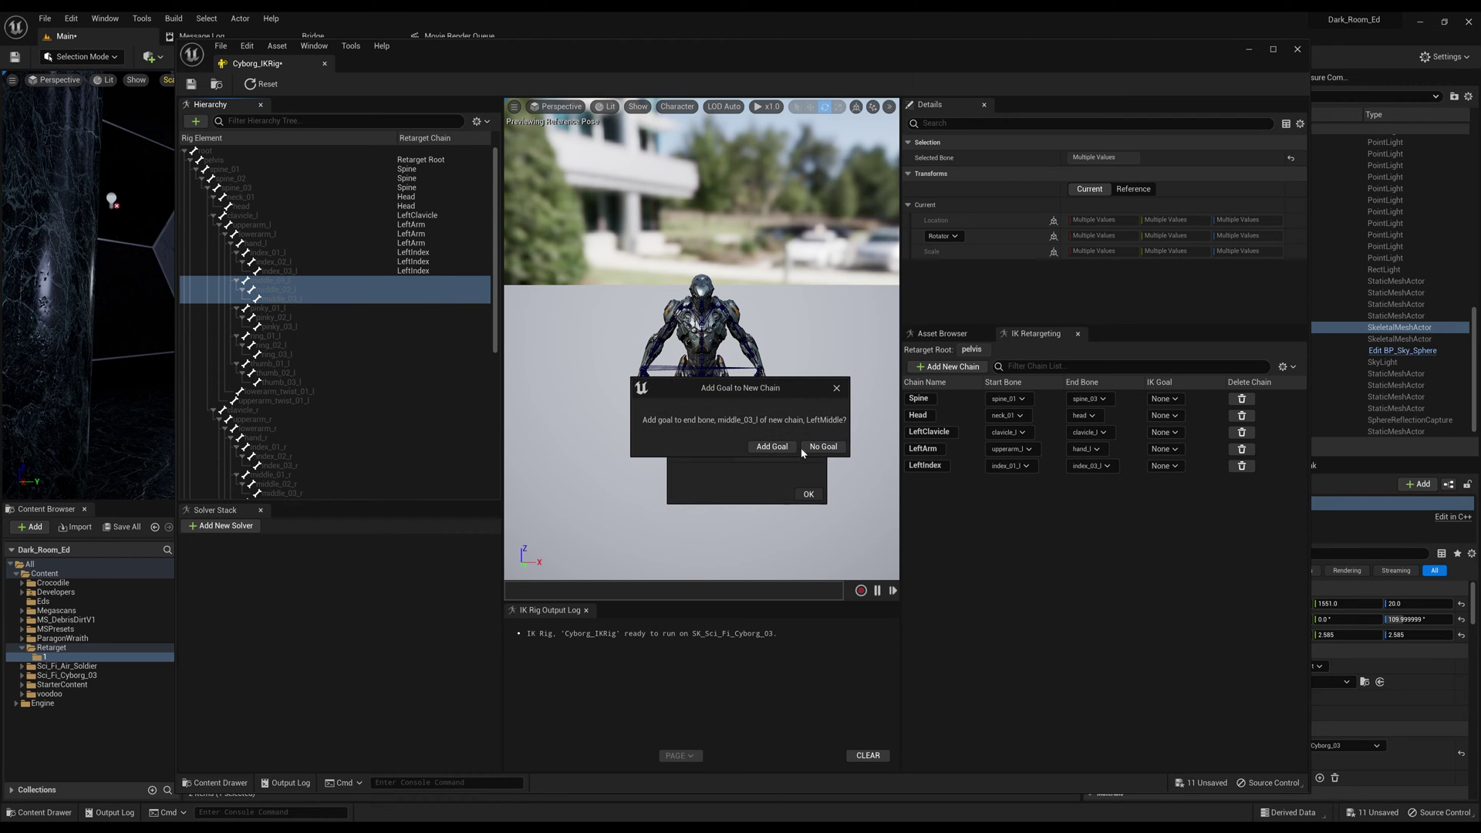
{"action": "left_click", "coordinate": [802, 452]}
Create a retarget chain named LeftPinky from the pinky_01_l through pinky_03_l bones, without an IK goal
{"action": "left_click", "coordinate": [284, 308]}
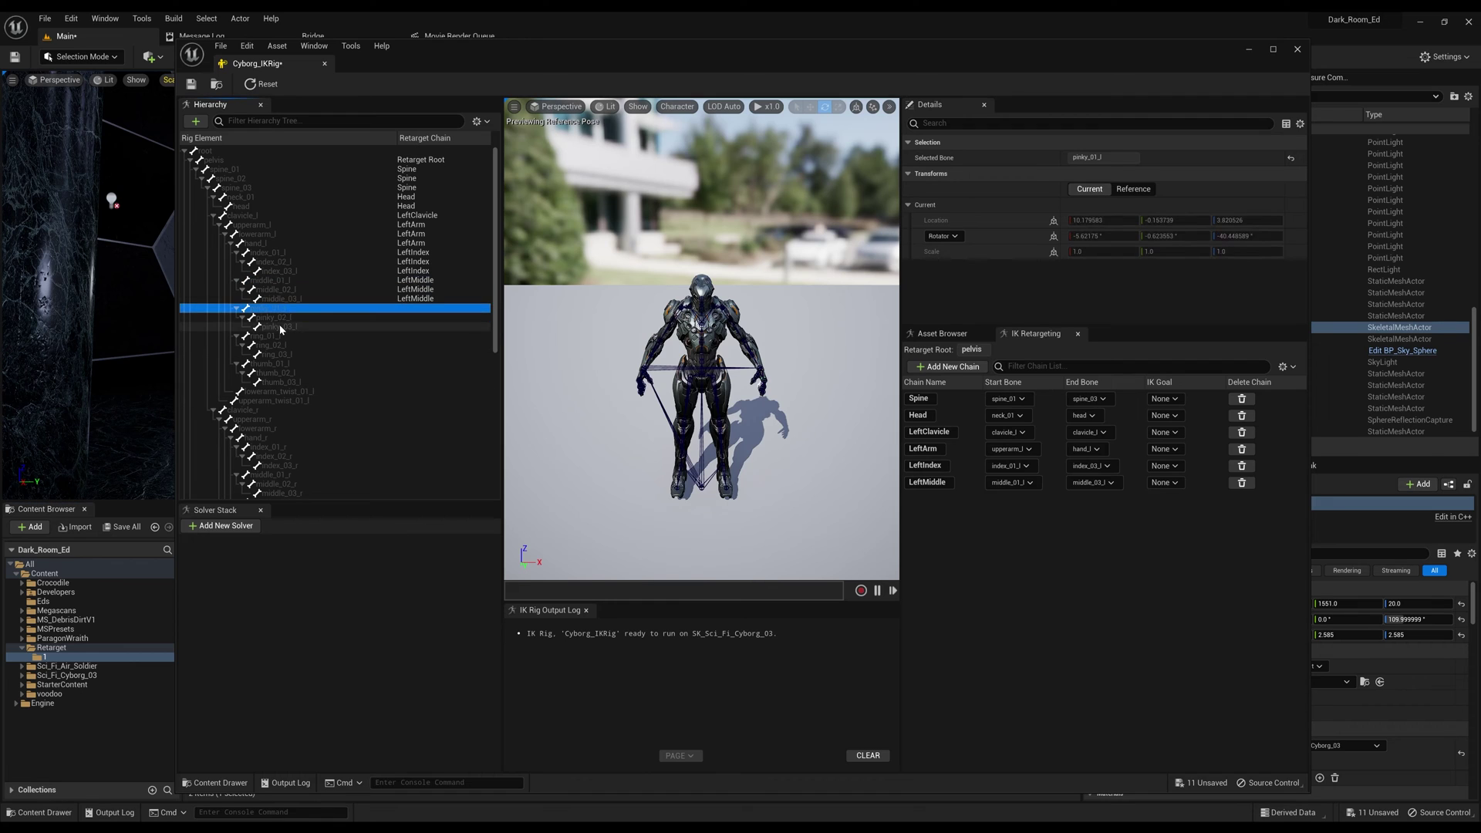
{"action": "left_click", "coordinate": [280, 330], "text": "shift"}
{"action": "right_click", "coordinate": [281, 329]}
{"action": "left_click", "coordinate": [388, 516]}
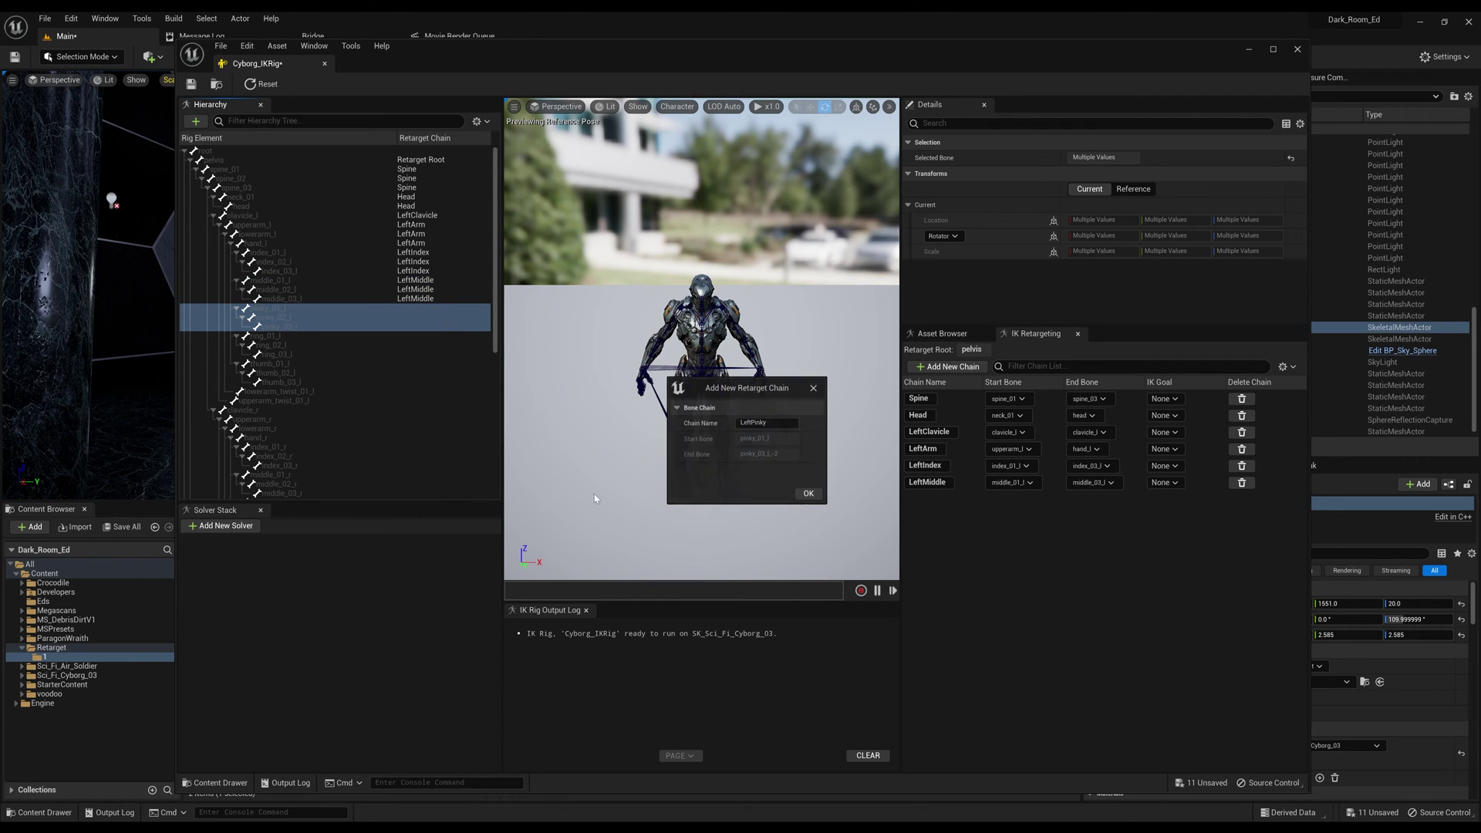
{"action": "left_click", "coordinate": [808, 494]}
{"action": "left_click", "coordinate": [802, 452]}
Create a retarget chain named LeftRing from the ring_01_l through ring_03_l bones, without an IK goal
{"action": "left_click", "coordinate": [274, 335]}
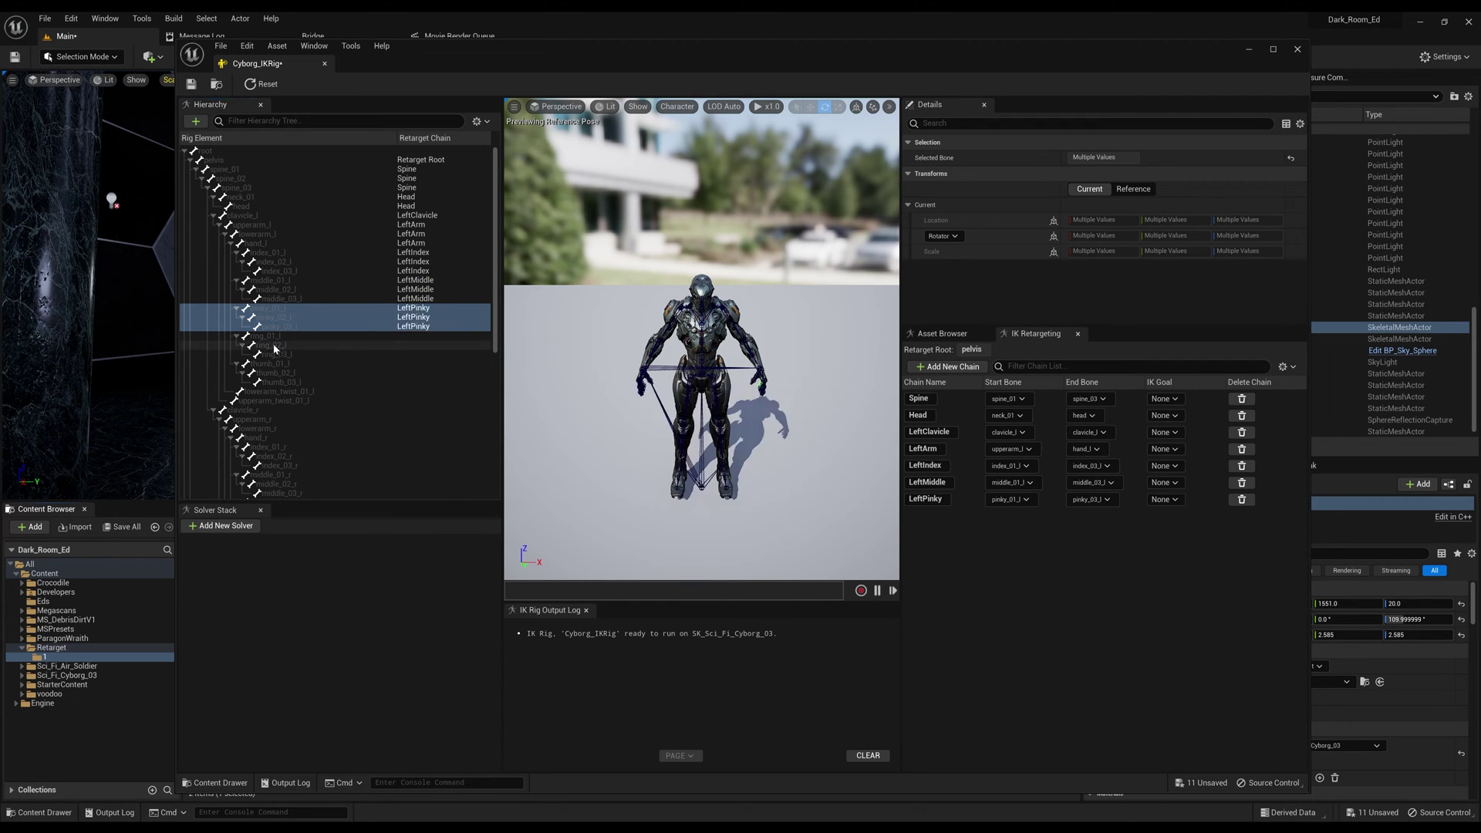
{"action": "left_click", "coordinate": [278, 354], "text": "shift"}
{"action": "right_click", "coordinate": [278, 354]}
{"action": "left_click", "coordinate": [370, 550]}
{"action": "left_click", "coordinate": [809, 495]}
Create a retarget chain named LeftThumb from the thumb_01_l through thumb_03_l bones, without an IK goal
{"action": "right_click", "coordinate": [289, 383]}
{"action": "left_click", "coordinate": [431, 580]}
{"action": "left_click", "coordinate": [808, 494]}
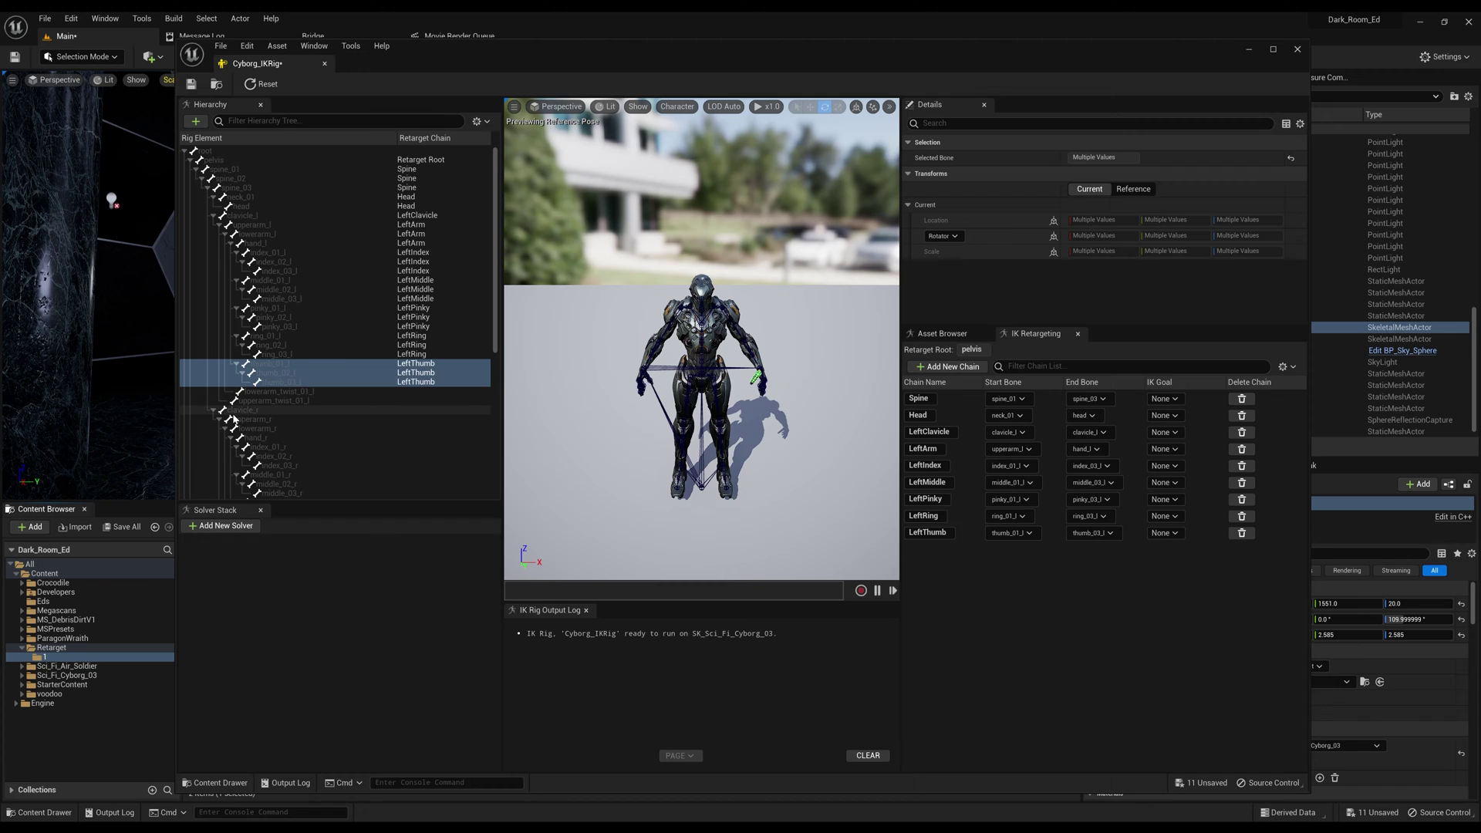
Create a retarget chain named RightClavicle from the clavicle_r bone, without an IK goal
{"action": "left_click", "coordinate": [238, 413]}
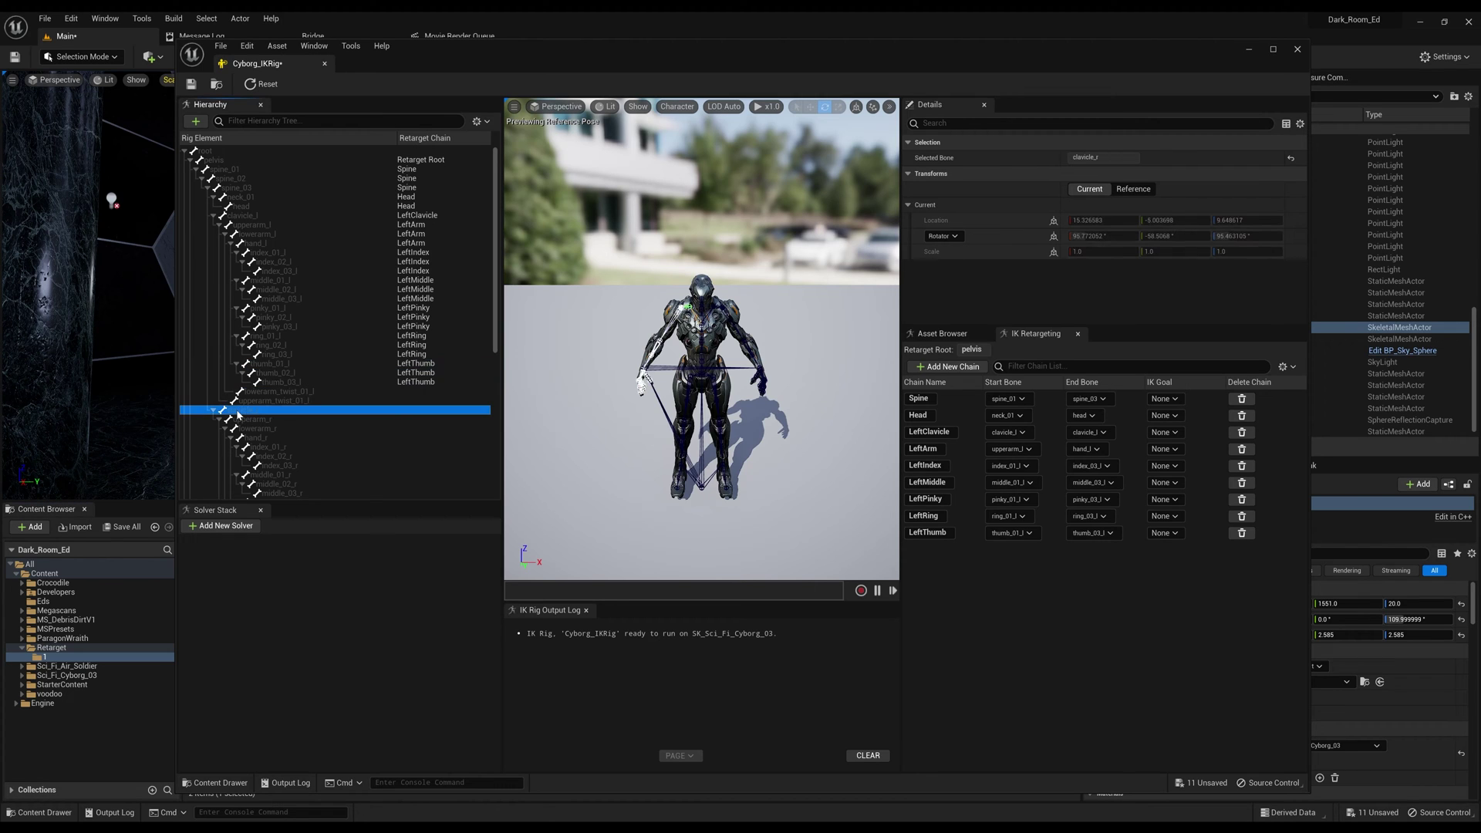
{"action": "right_click", "coordinate": [239, 412]}
{"action": "left_click", "coordinate": [304, 610]}
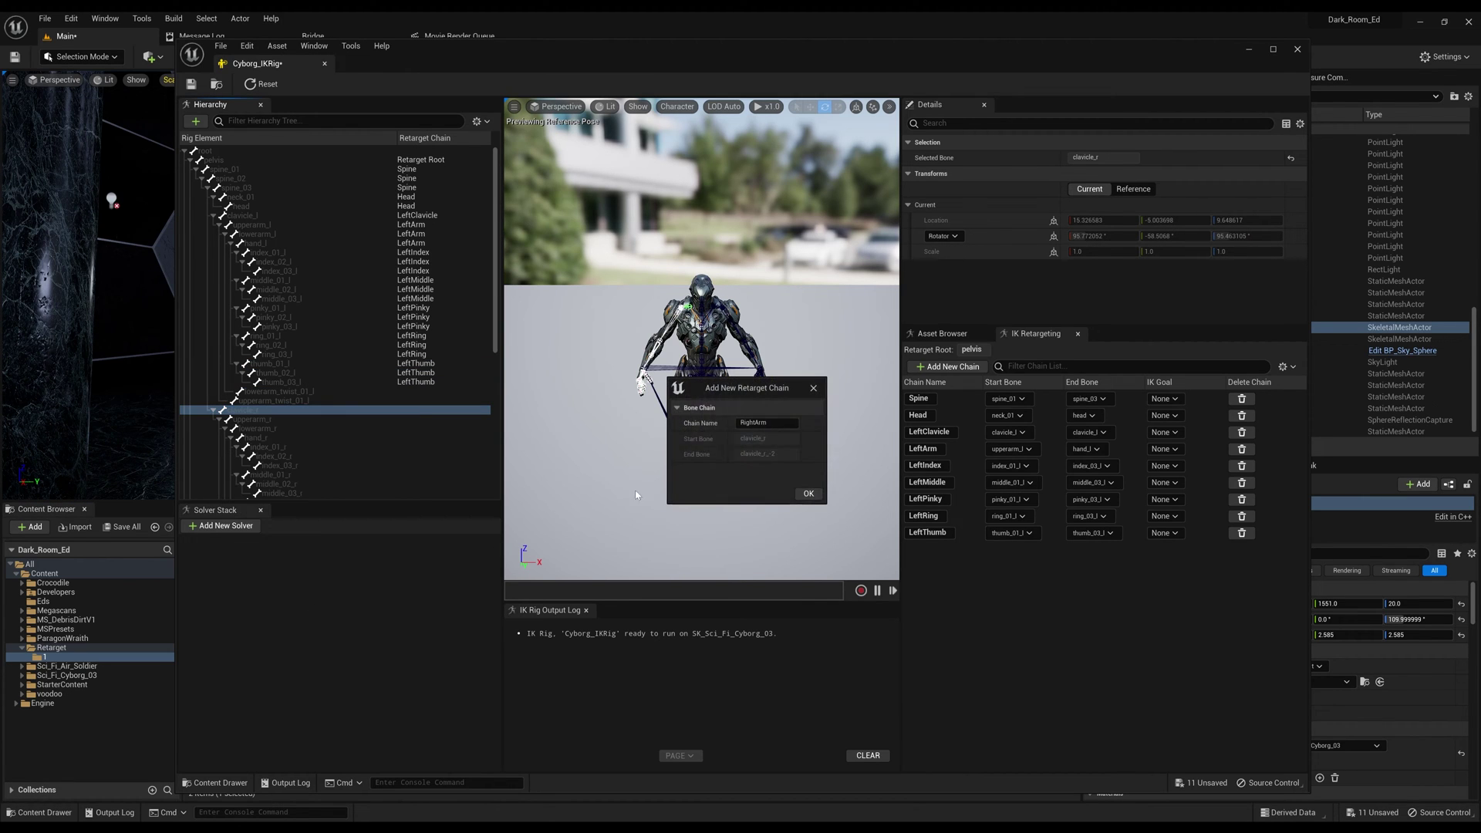
{"action": "type", "text": "RightArm"}
{"action": "key", "text": "shift+Left"}
{"action": "key", "text": "shift+Left"}
{"action": "key", "text": "shift+Left"}
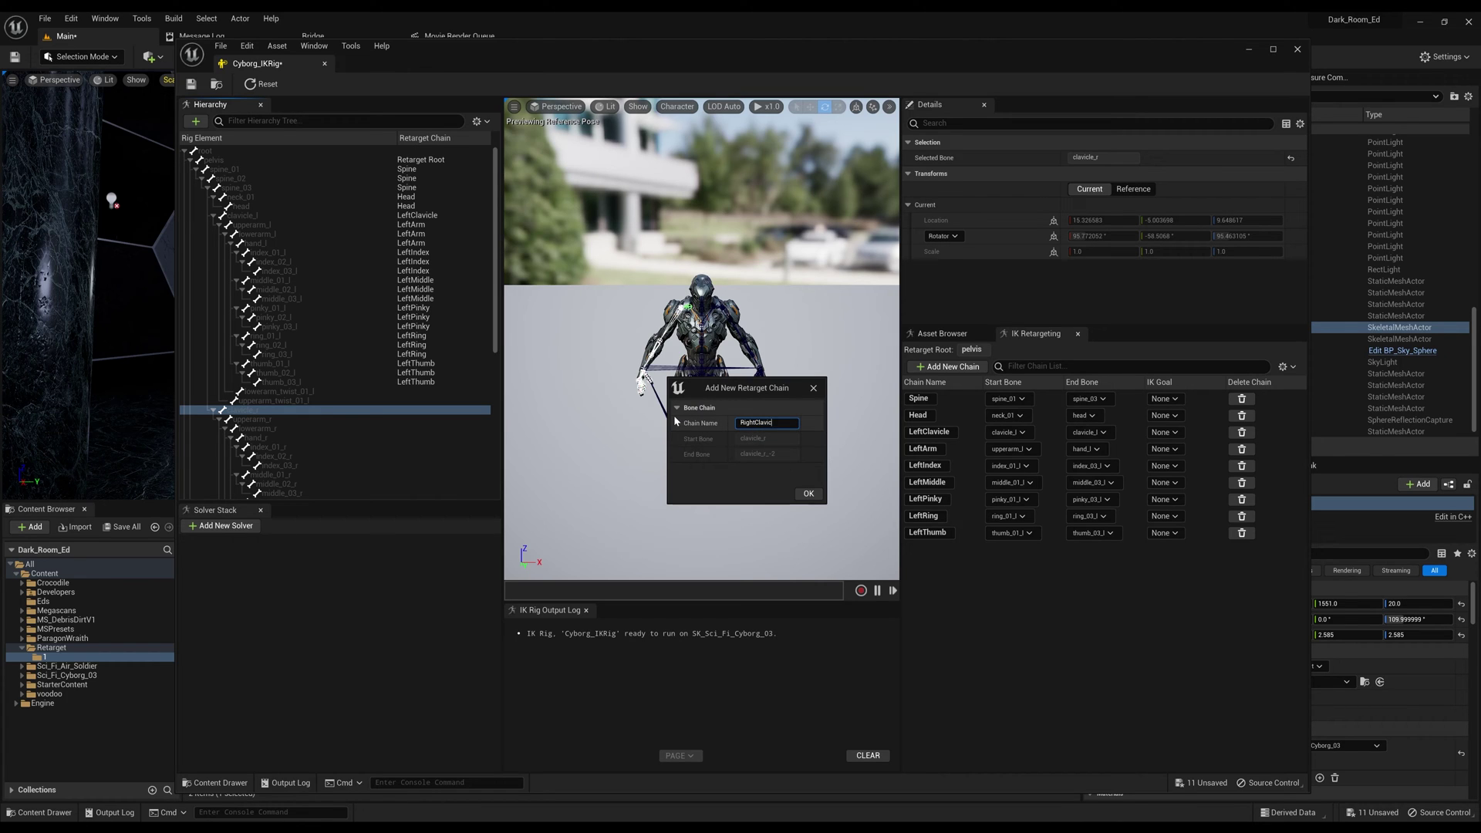
{"action": "type", "text": "Clavicle"}
{"action": "left_click", "coordinate": [808, 493]}
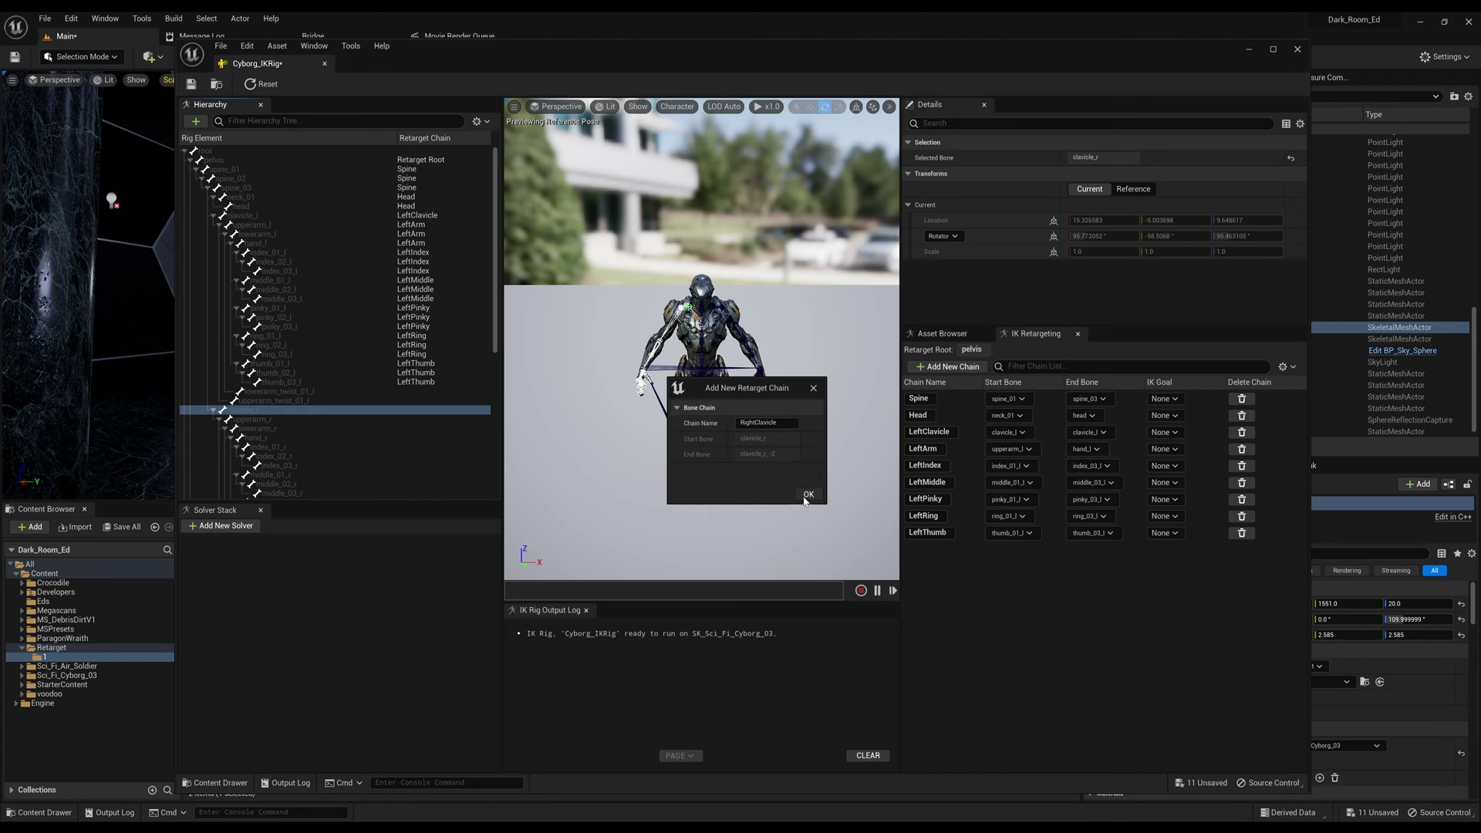
{"action": "left_click", "coordinate": [823, 445]}
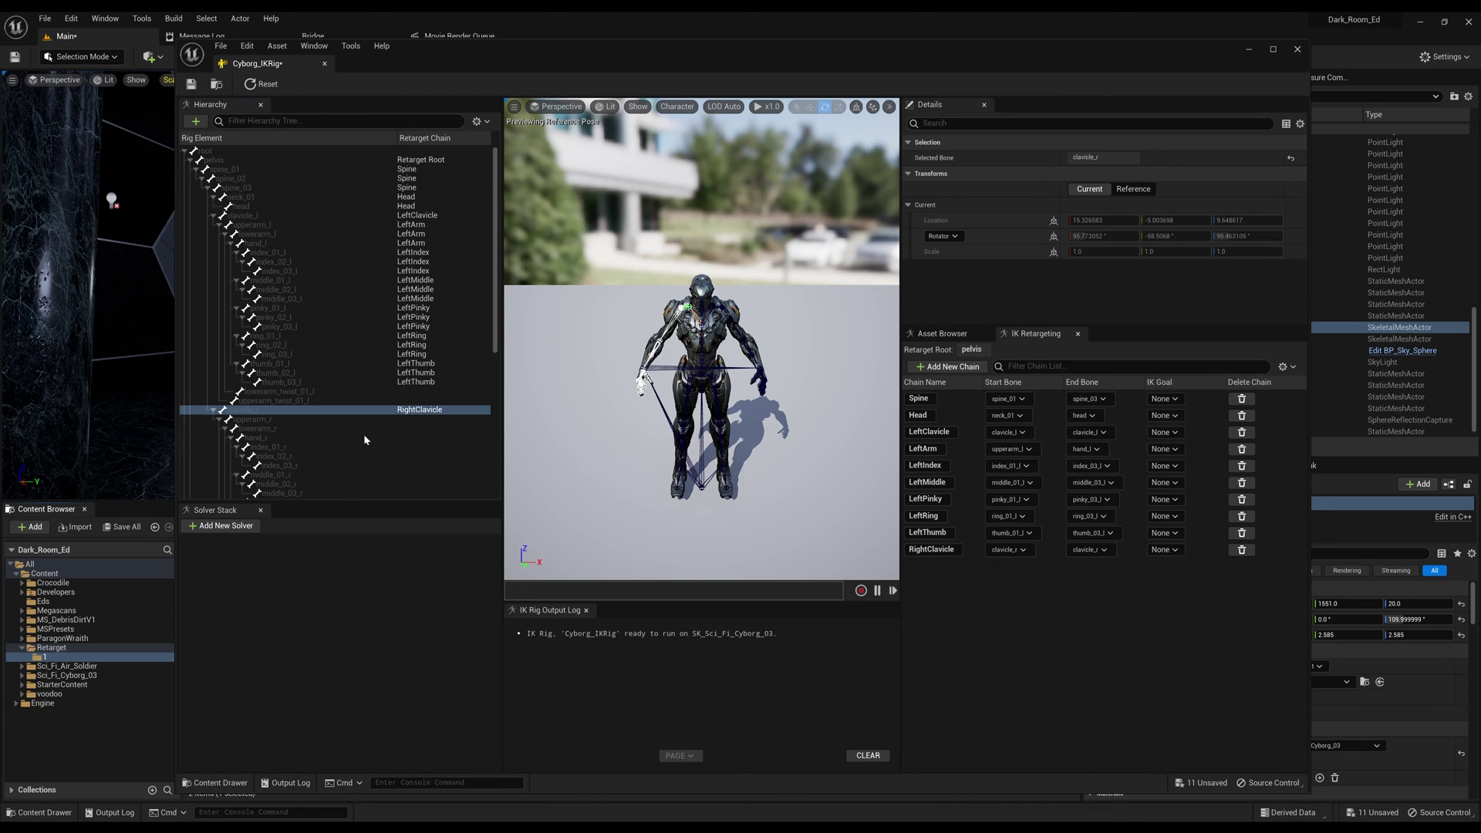
Create a retarget chain named RightArm from the upperarm_r through hand_r bones, without an IK goal
{"action": "left_click", "coordinate": [261, 421]}
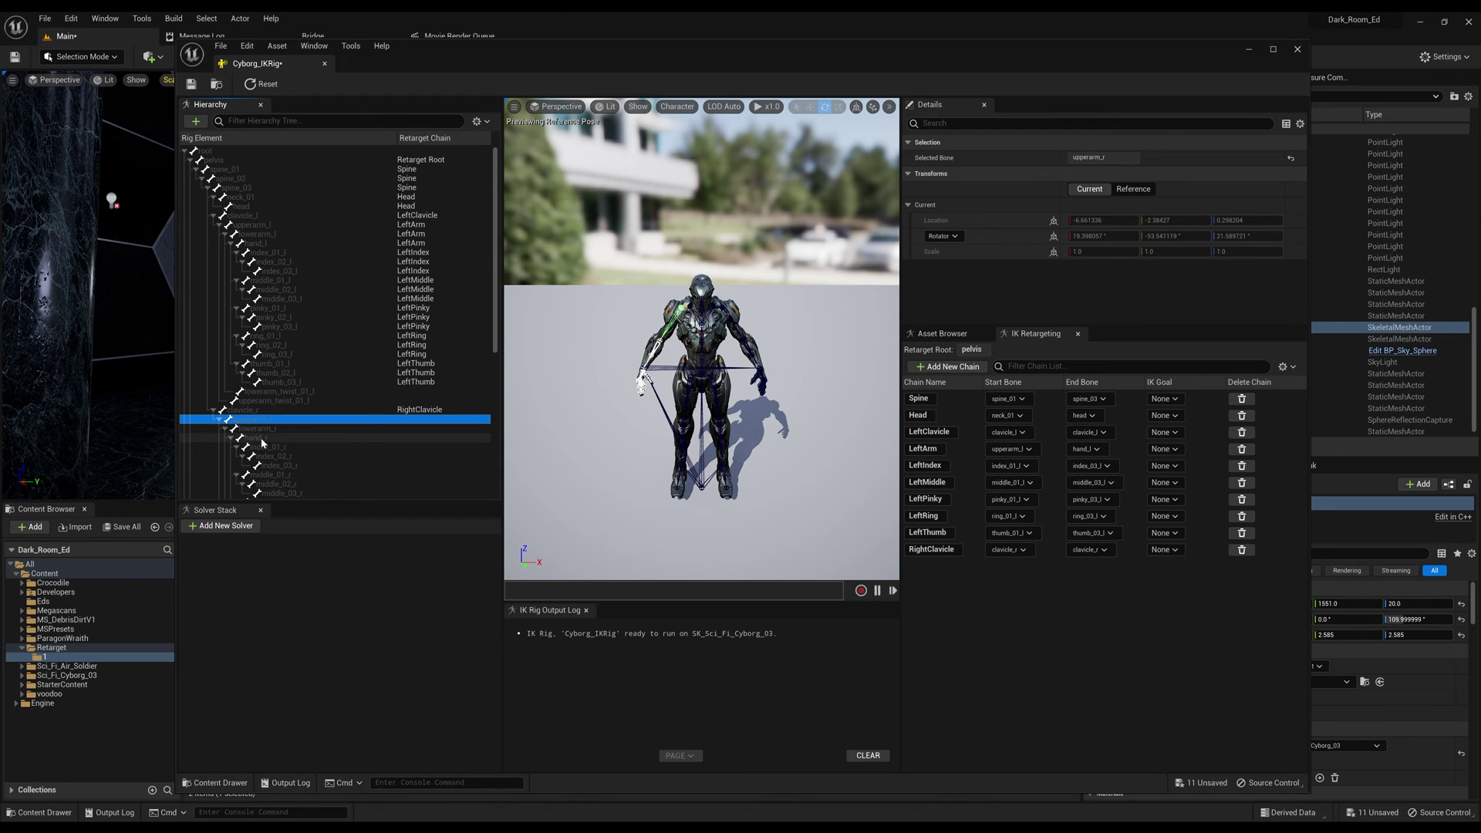
{"action": "left_click", "coordinate": [261, 438], "text": "shift"}
{"action": "right_click", "coordinate": [262, 438]}
{"action": "left_click", "coordinate": [331, 630]}
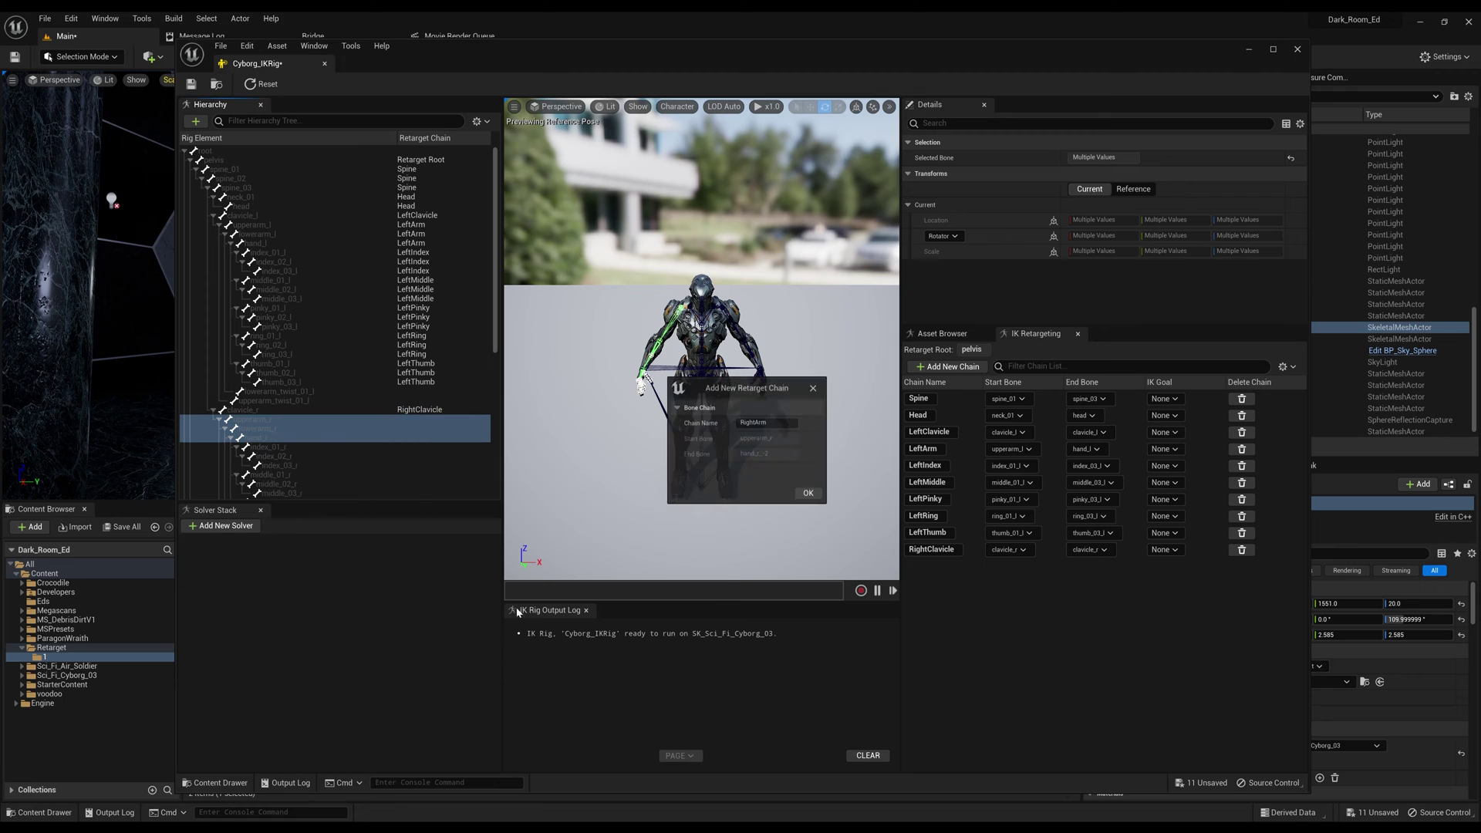
{"action": "left_click", "coordinate": [808, 494]}
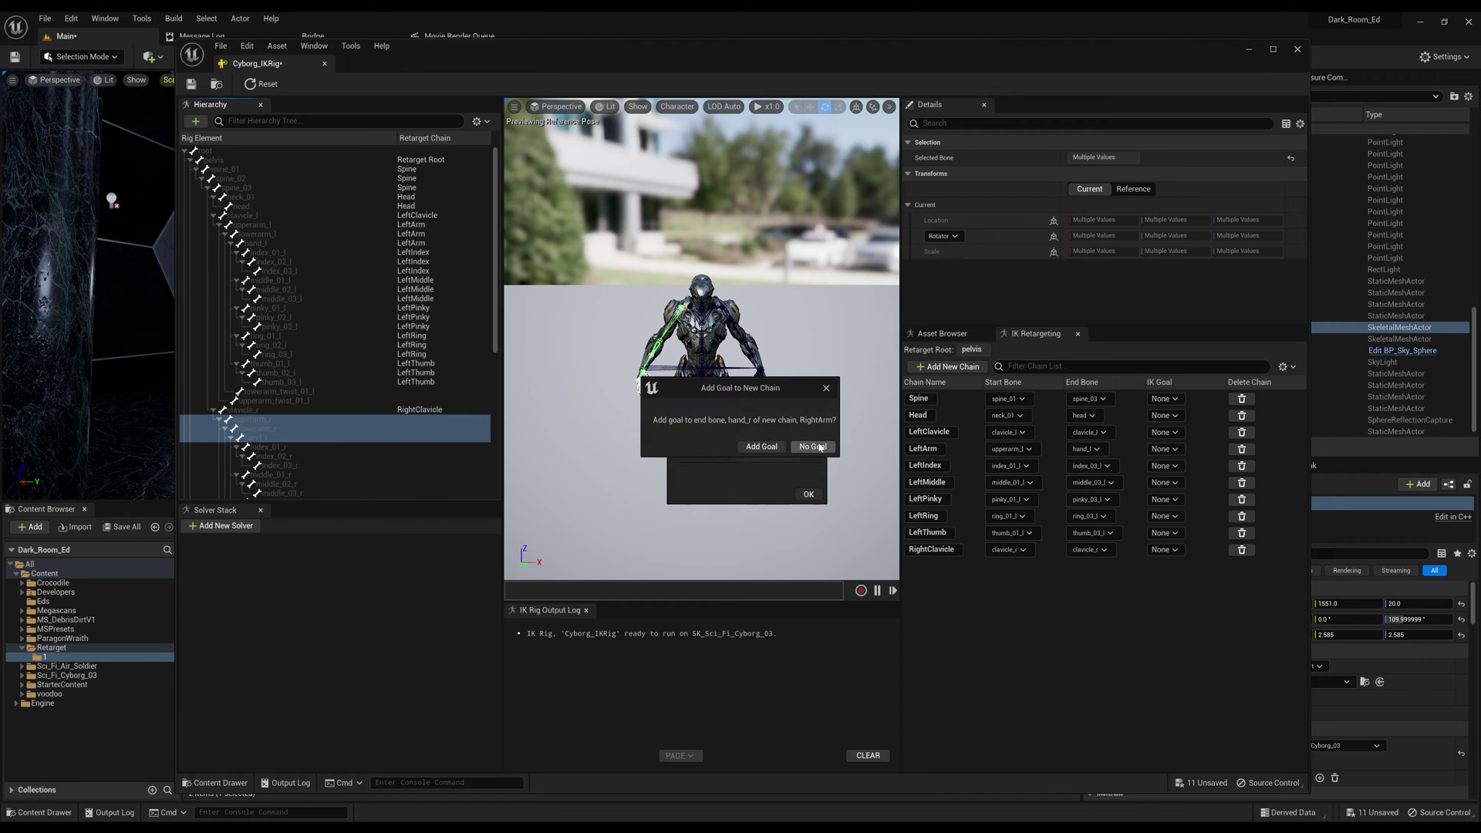
{"action": "left_click", "coordinate": [765, 445]}
Create a retarget chain named RightIndex from the index_01_r through index_03_r bones, without an IK goal
{"action": "scroll", "coordinate": [290, 414], "scroll_direction": "down", "scroll_amount": 2}
{"action": "scroll", "coordinate": [291, 414], "scroll_direction": "down", "scroll_amount": 3}
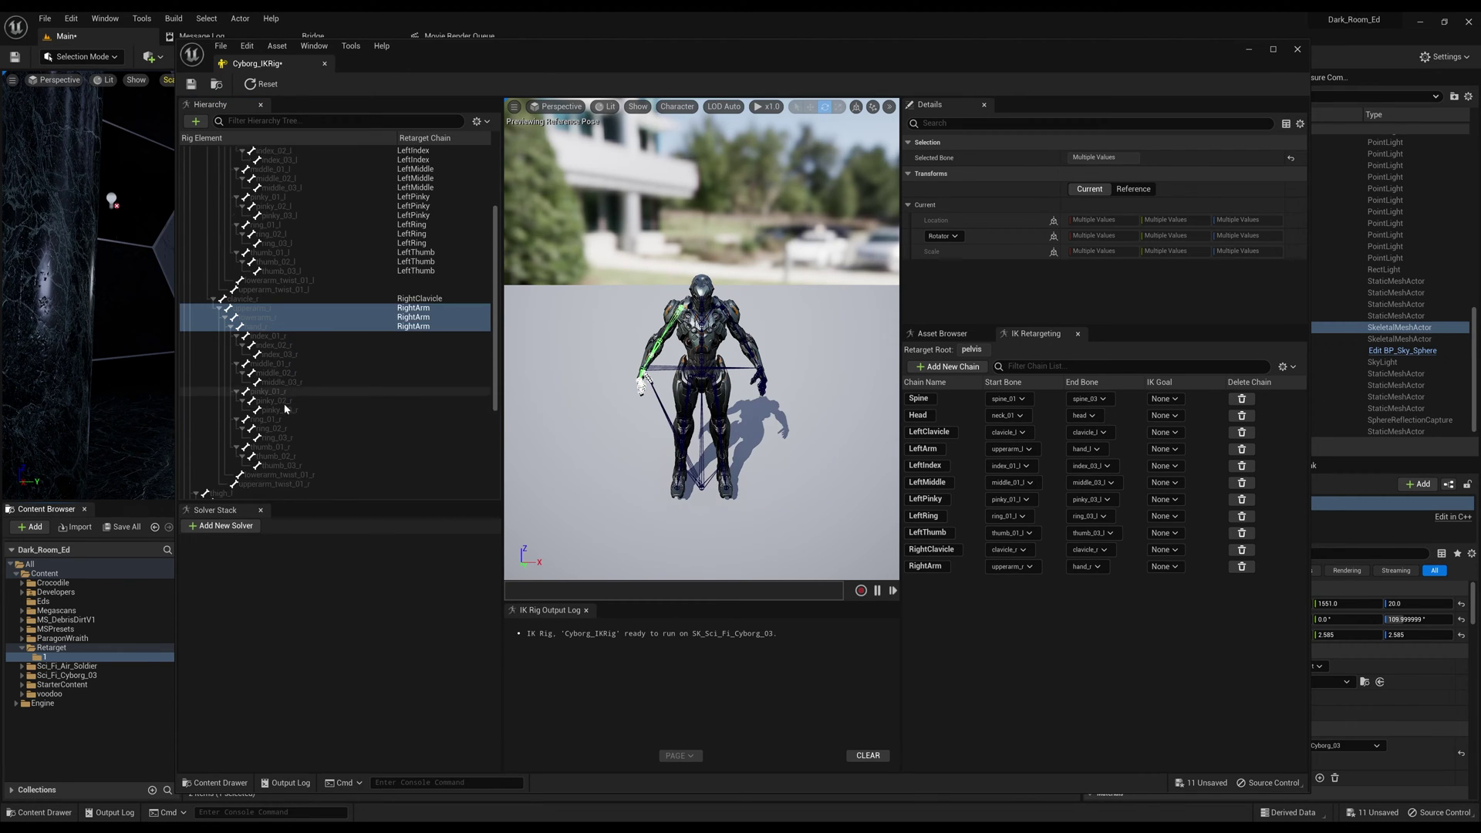
{"action": "left_click", "coordinate": [278, 317]}
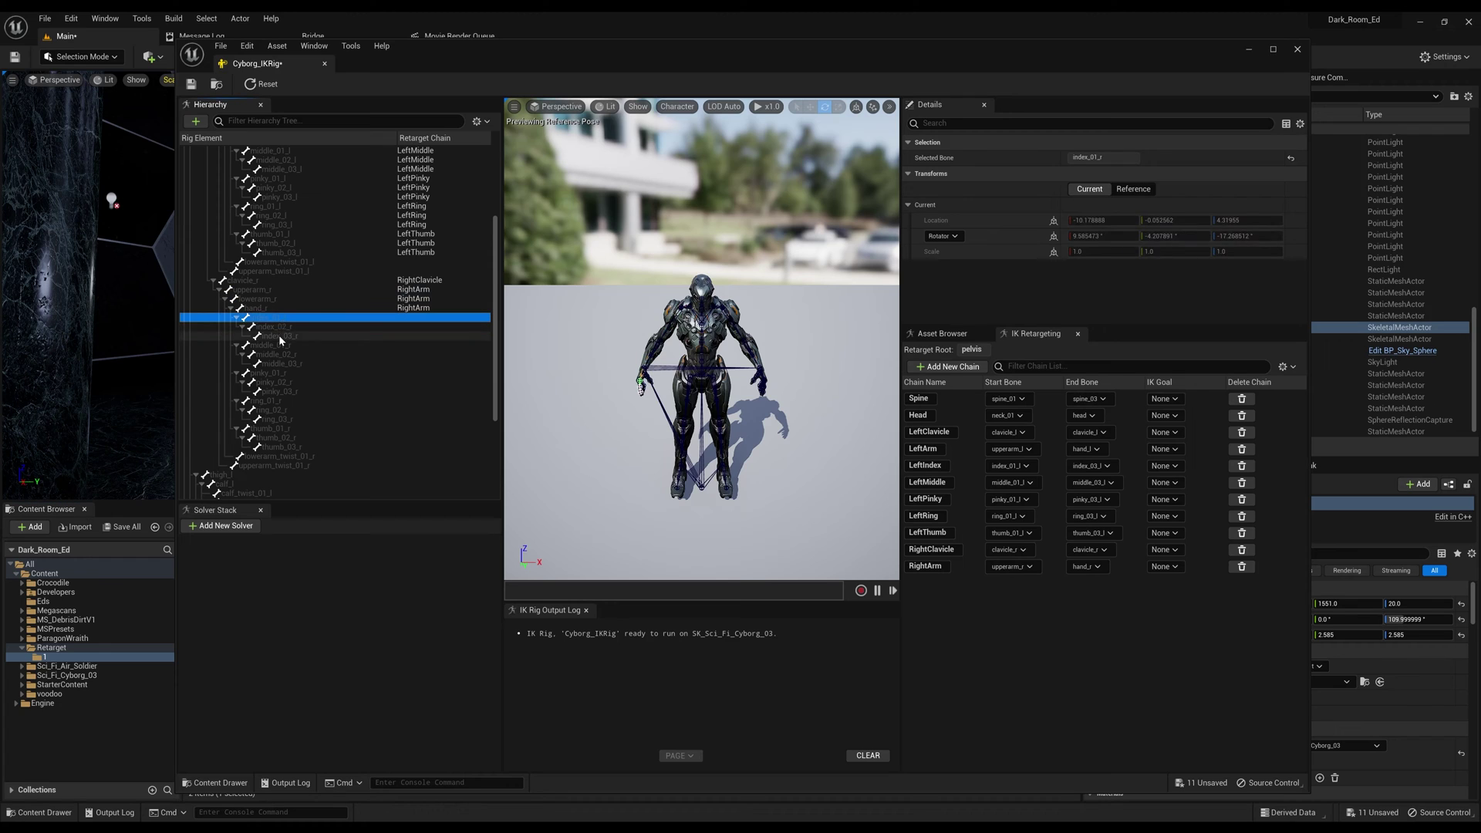
{"action": "left_click", "coordinate": [280, 335], "text": "shift"}
{"action": "right_click", "coordinate": [280, 337]}
{"action": "left_click", "coordinate": [342, 540]}
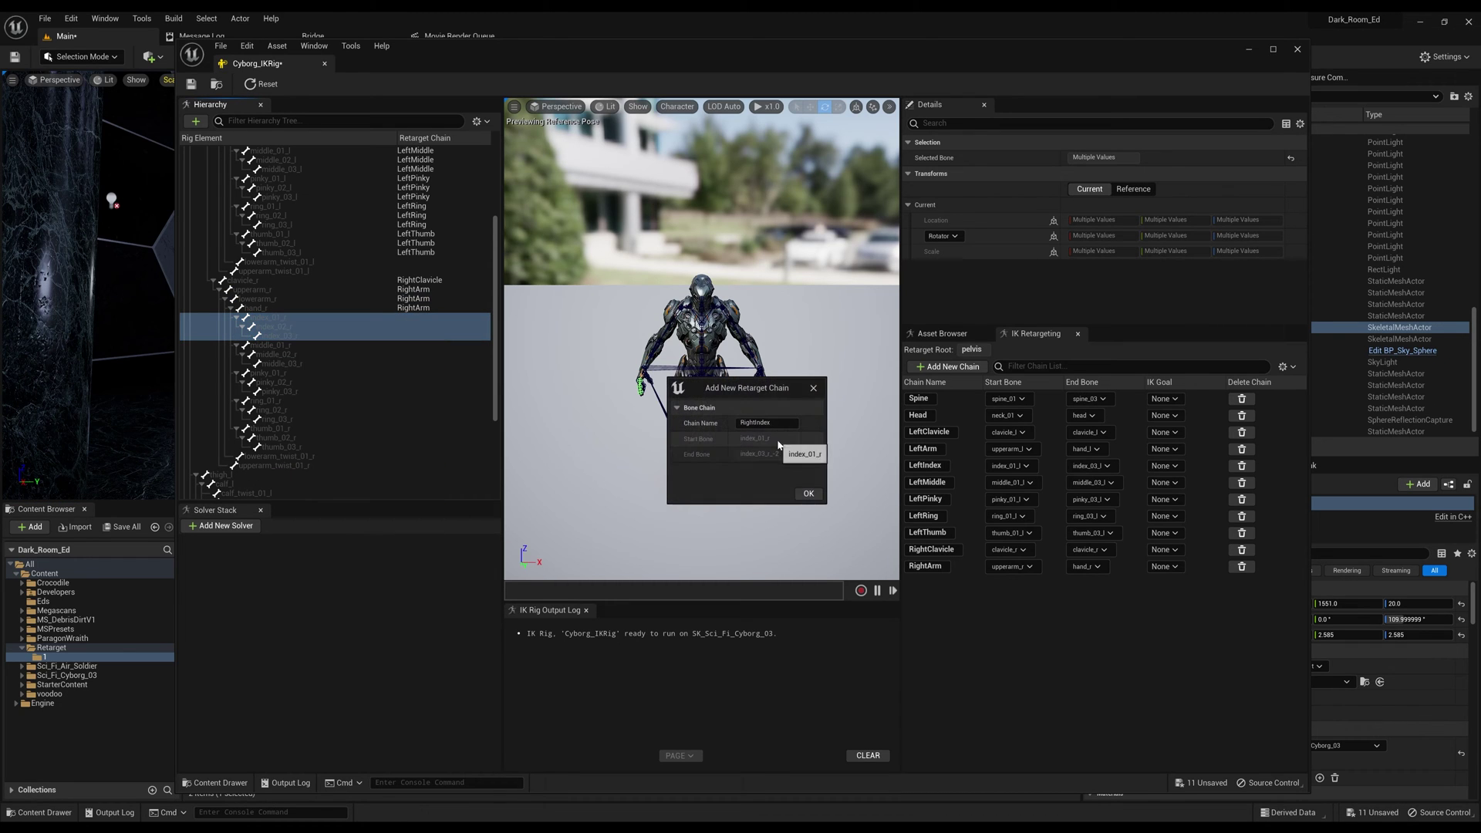
{"action": "left_click", "coordinate": [808, 494]}
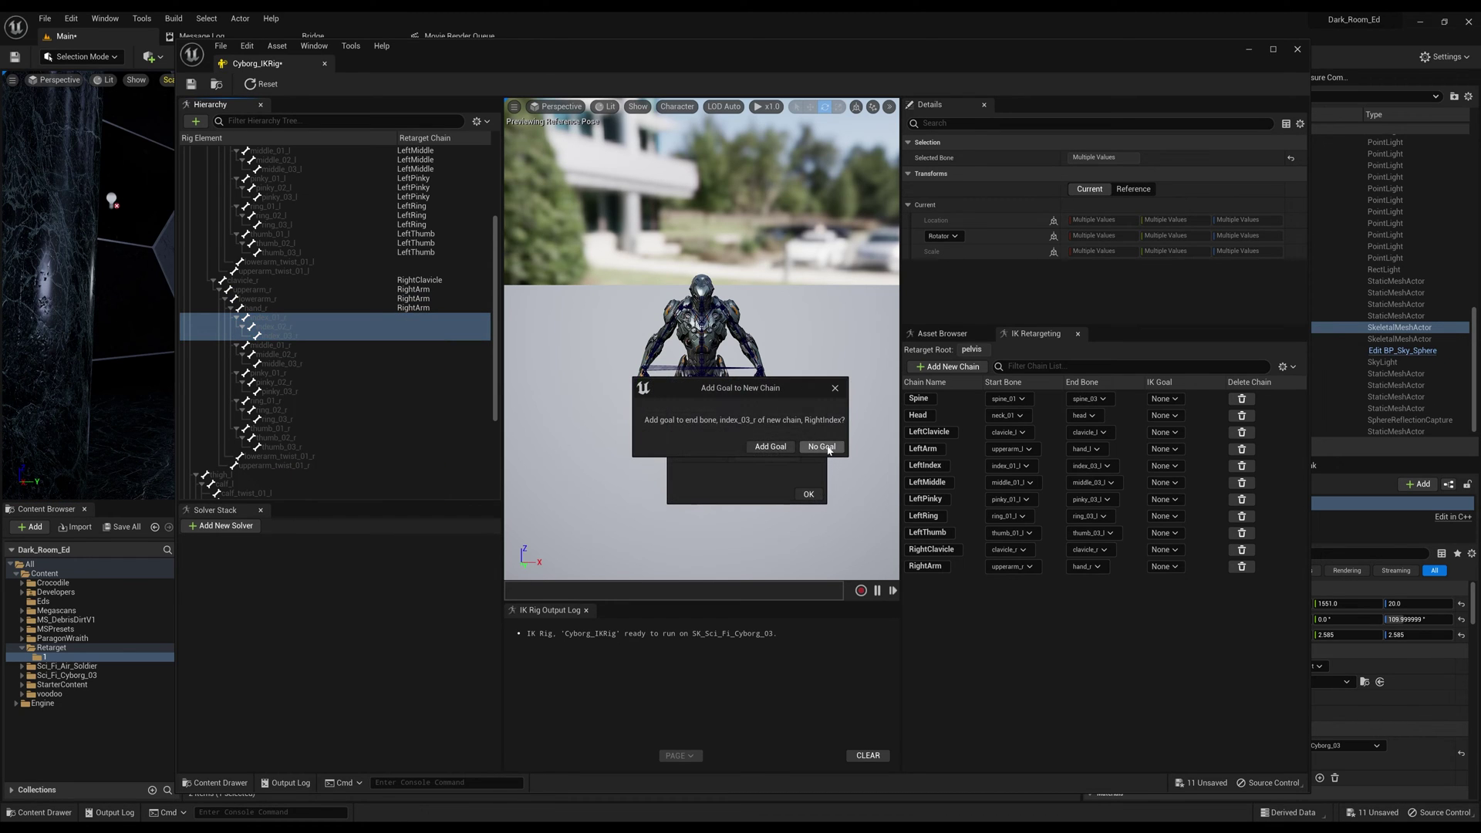
{"action": "left_click", "coordinate": [822, 452]}
Create a retarget chain named RightMiddle from the middle_01_r through middle_03_r bones, without an IK goal
{"action": "left_click", "coordinate": [266, 345]}
{"action": "left_click", "coordinate": [276, 363], "text": "shift"}
{"action": "right_click", "coordinate": [276, 361]}
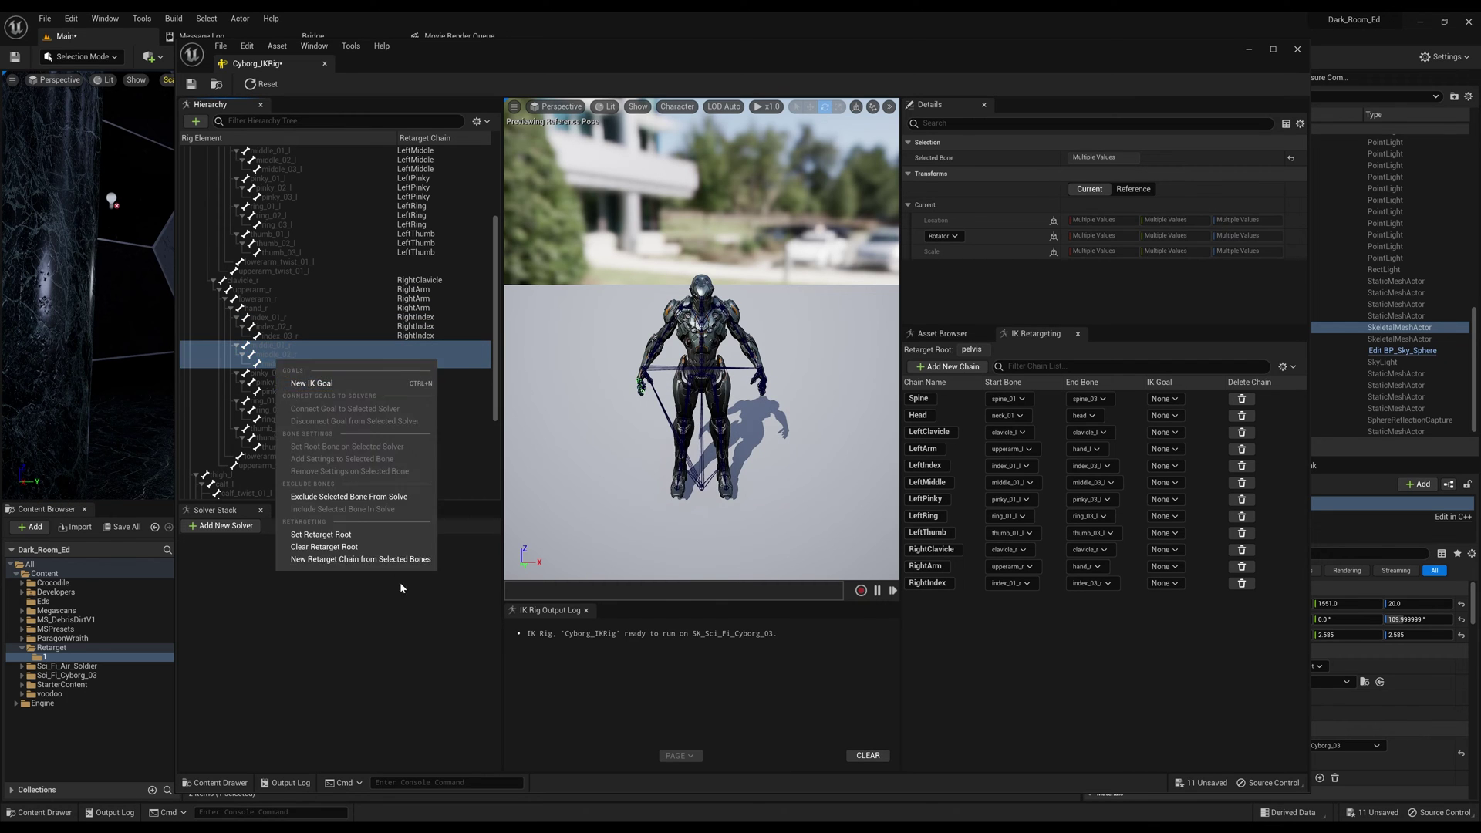
{"action": "left_click", "coordinate": [355, 562]}
{"action": "left_click", "coordinate": [808, 494]}
Create a retarget chain named RightPinky from the pinky_01_r through pinky_03_r bones, without an IK goal
{"action": "left_click", "coordinate": [266, 372]}
{"action": "left_click", "coordinate": [271, 391], "text": "shift"}
{"action": "right_click", "coordinate": [274, 392]}
{"action": "left_click", "coordinate": [397, 589]}
Create a retarget chain named RightRing from the ring_01_r through ring_03_r bones, without an IK goal
{"action": "left_click", "coordinate": [266, 400]}
{"action": "left_click", "coordinate": [271, 419], "text": "shift"}
{"action": "right_click", "coordinate": [275, 422]}
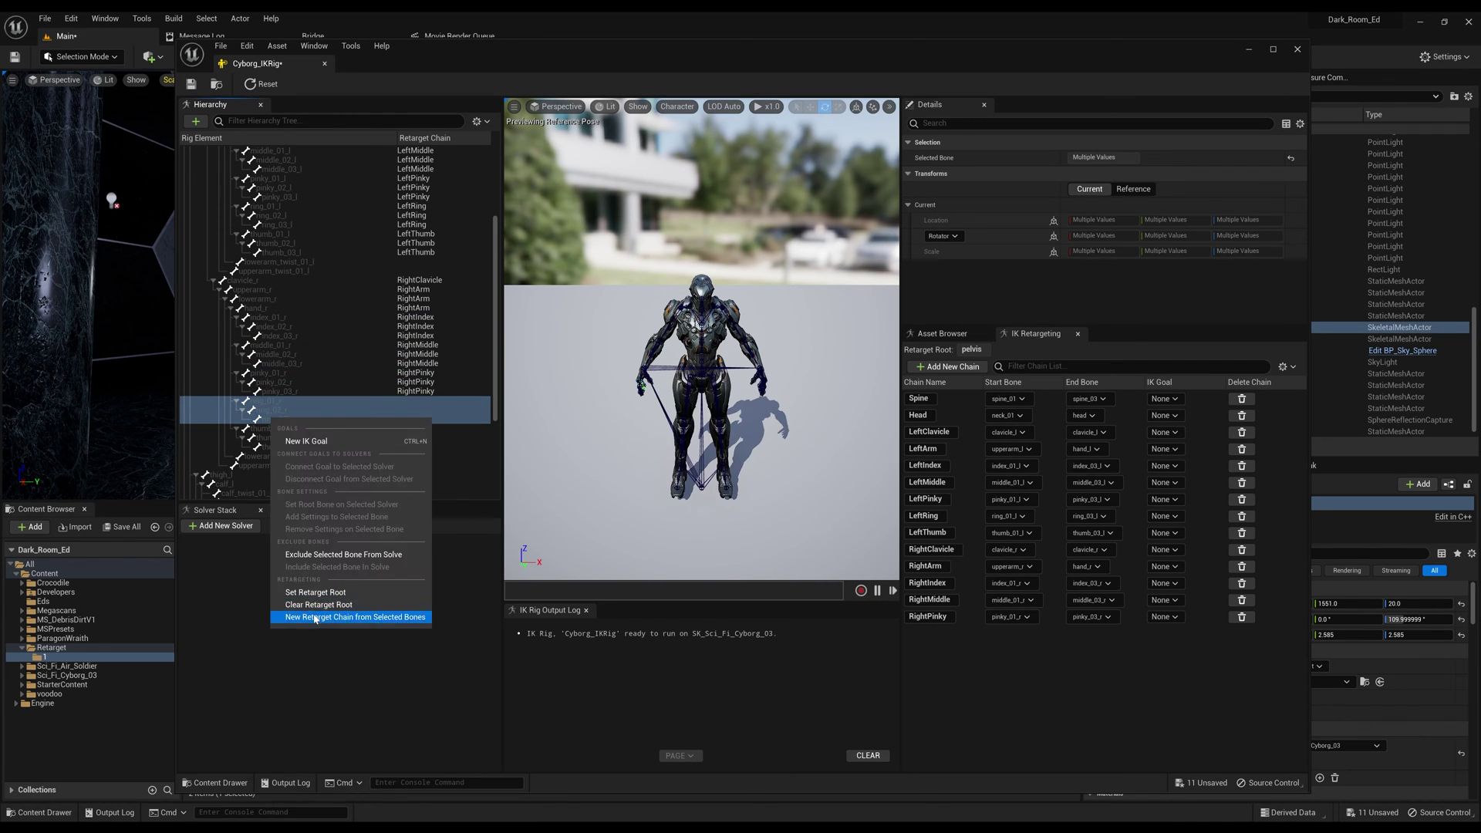
{"action": "left_click", "coordinate": [363, 614]}
Create a retarget chain named RightThumb from the thumb_01_r through thumb_03_r bones, without an IK goal
{"action": "left_click", "coordinate": [266, 428]}
{"action": "left_click", "coordinate": [272, 446], "text": "shift"}
{"action": "right_click", "coordinate": [282, 451]}
{"action": "left_click", "coordinate": [330, 650]}
{"action": "left_click", "coordinate": [825, 449]}
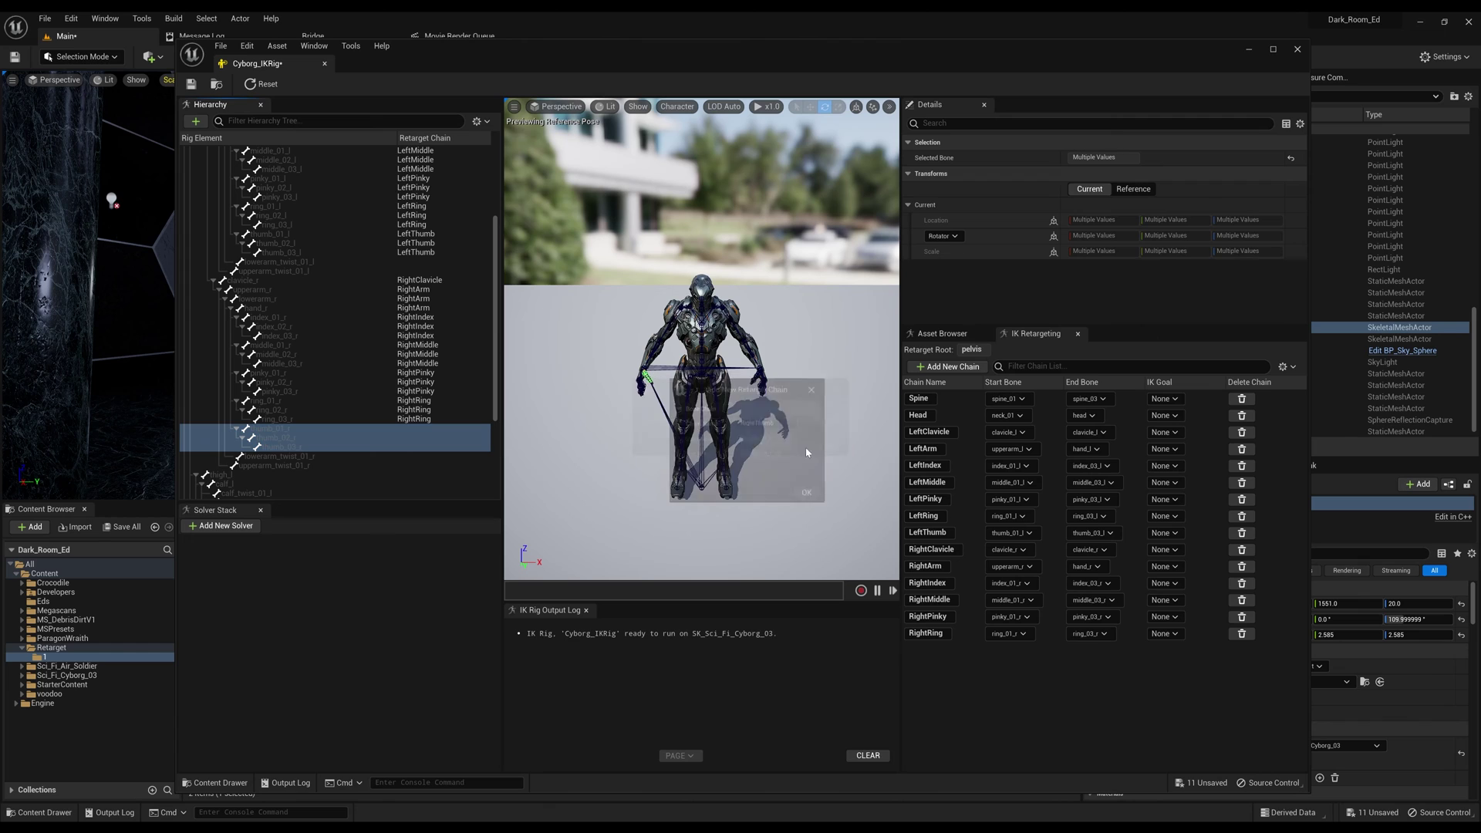
Create a retarget chain named LeftLeg from thigh_l without an IK goal, and set its end bone to ball_l
{"action": "scroll", "coordinate": [376, 436], "scroll_direction": "down", "scroll_amount": 3}
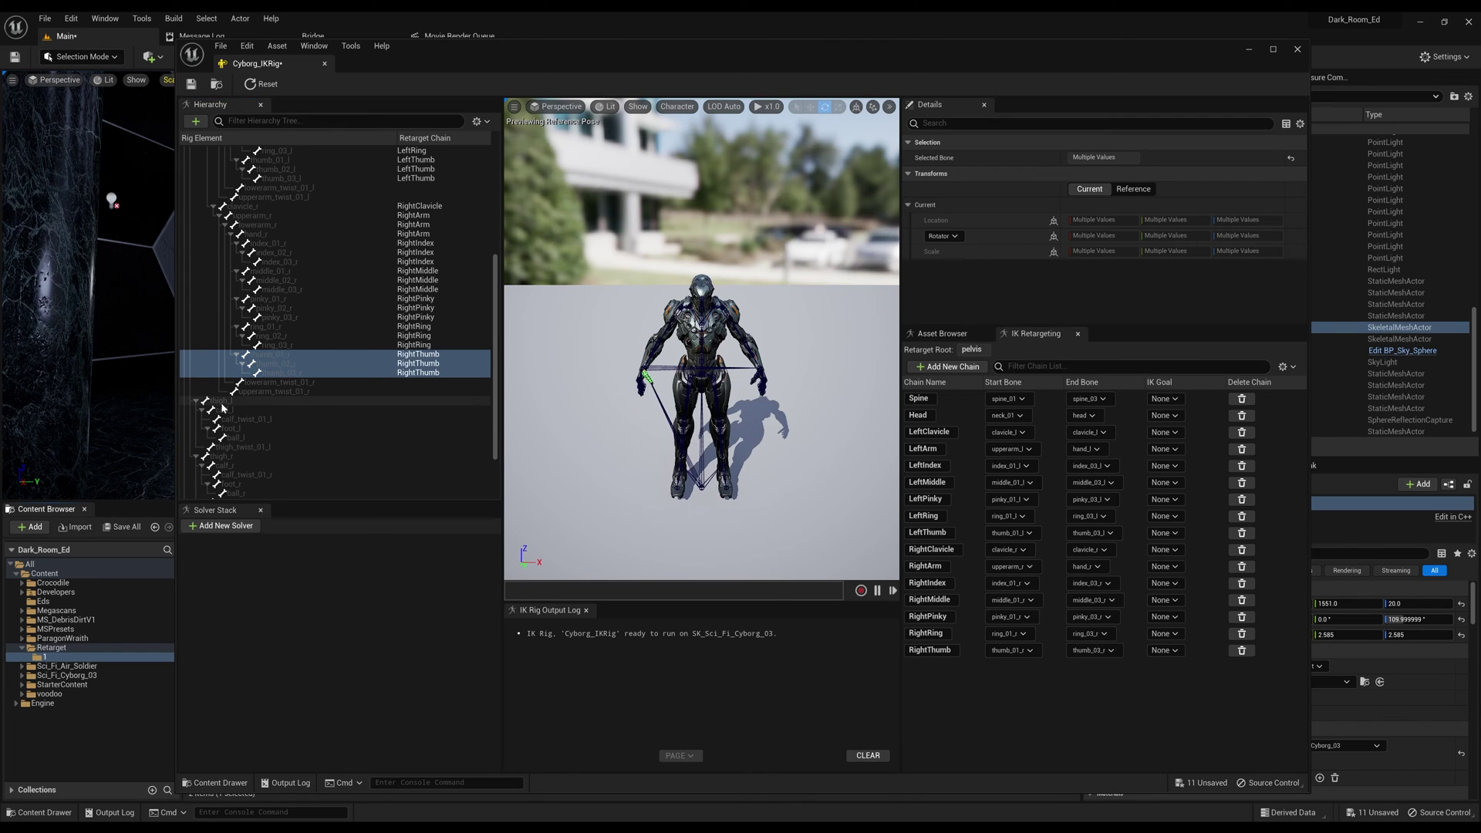
{"action": "left_click", "coordinate": [226, 402]}
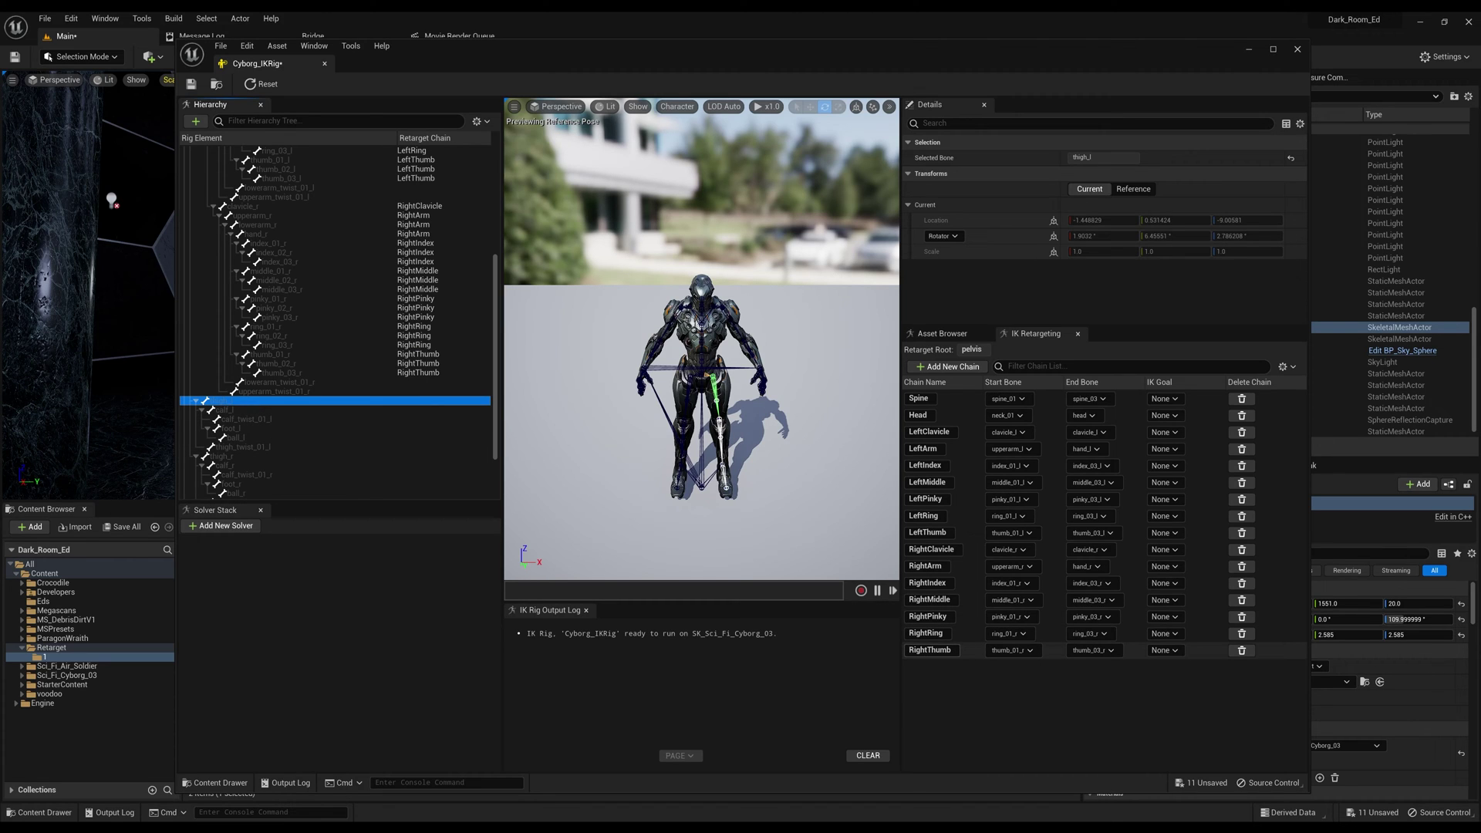
{"action": "left_click", "coordinate": [224, 419]}
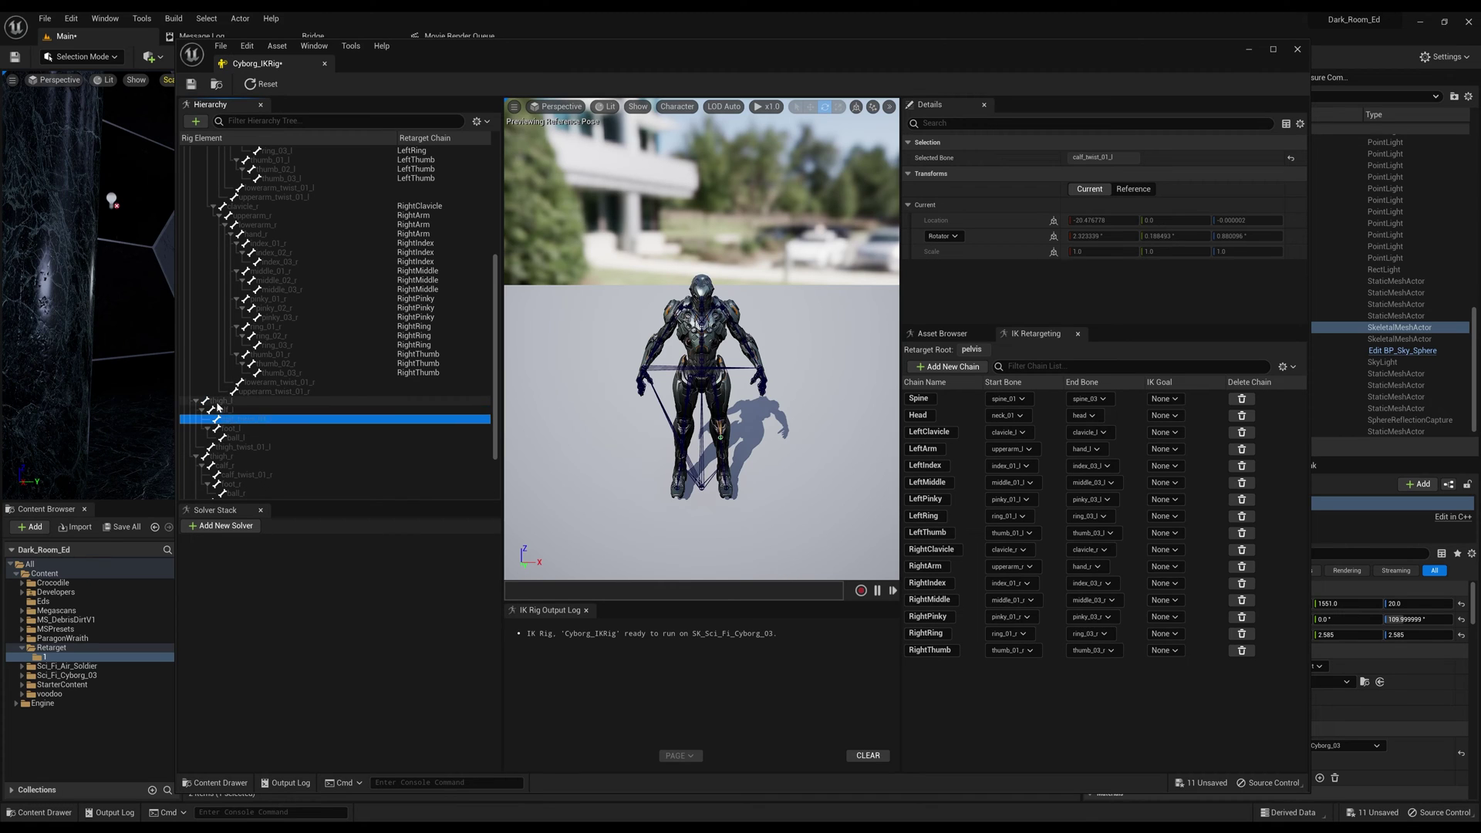
{"action": "left_click", "coordinate": [219, 401]}
{"action": "right_click", "coordinate": [219, 406]}
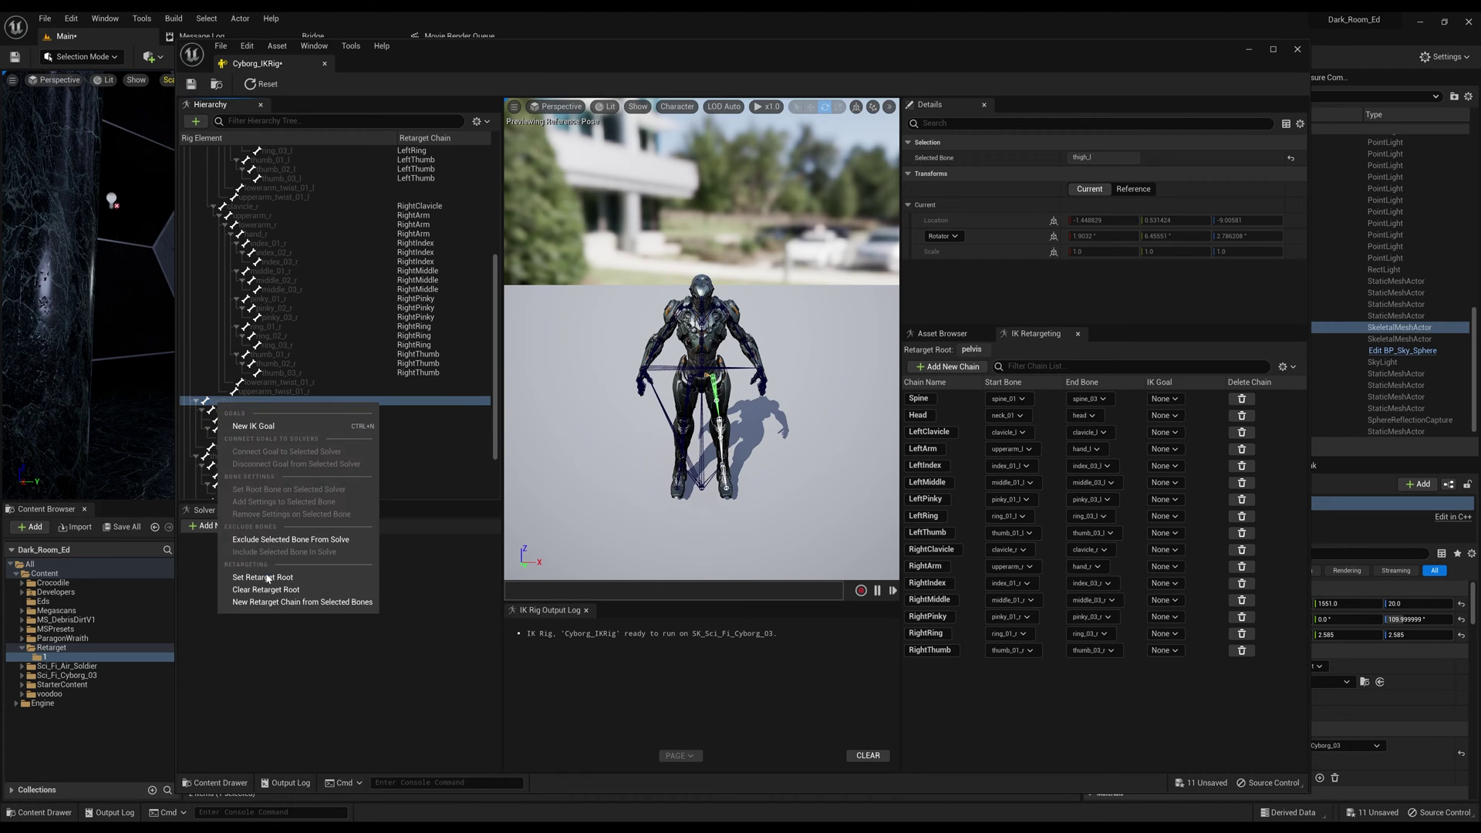
{"action": "left_click", "coordinate": [269, 601]}
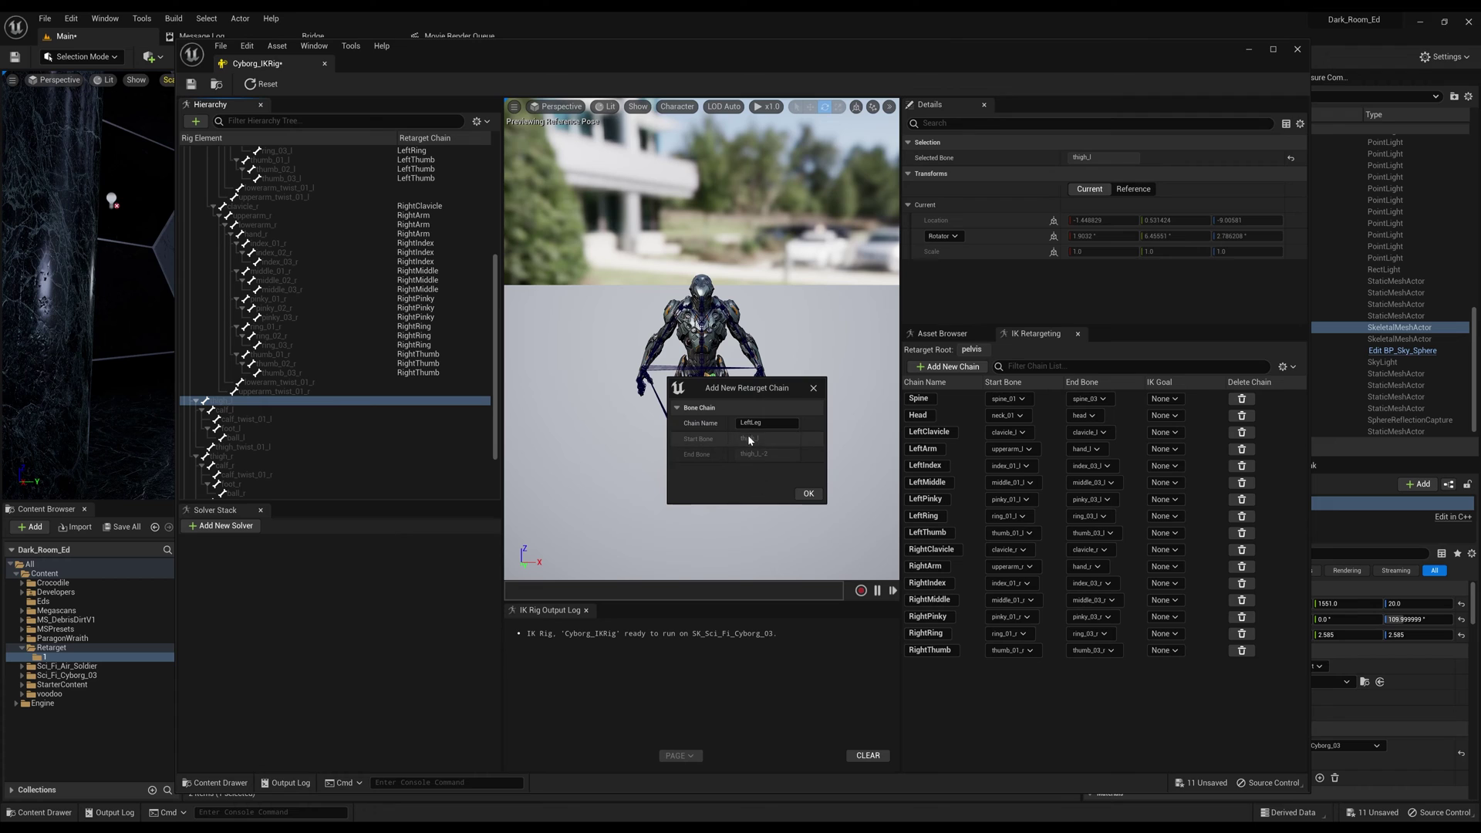
{"action": "left_click", "coordinate": [808, 495]}
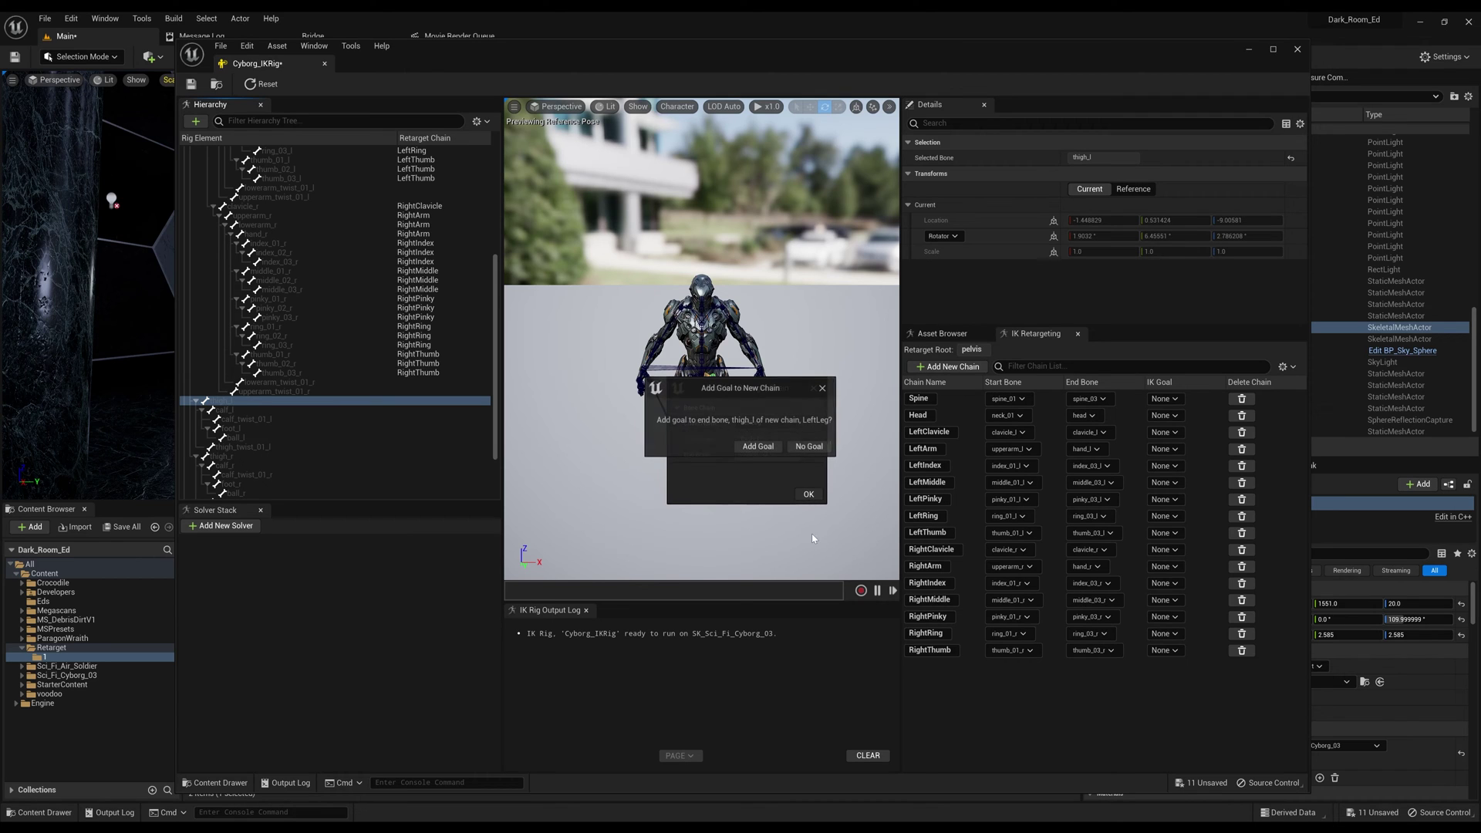
{"action": "left_click", "coordinate": [806, 446]}
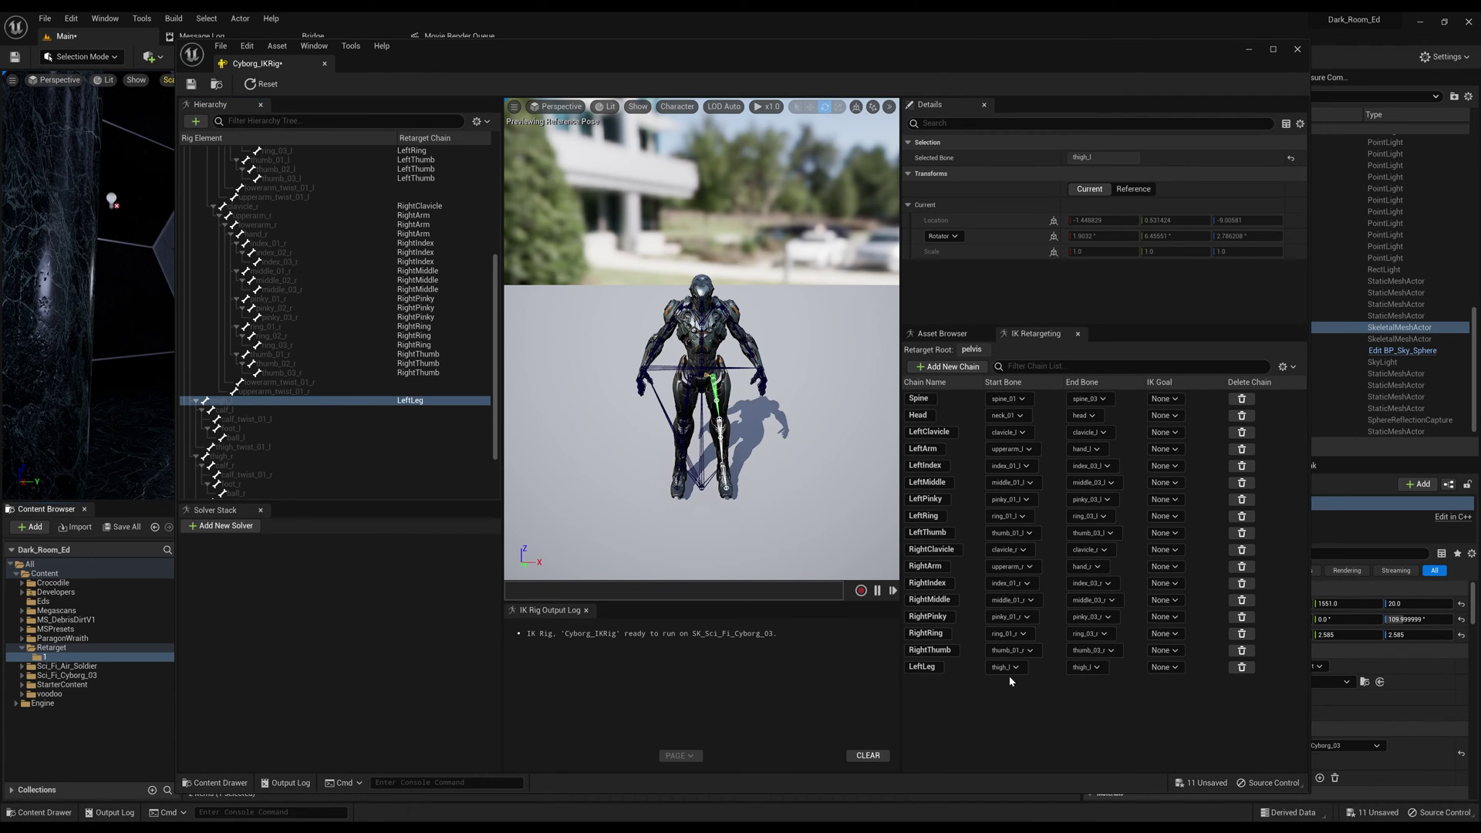
{"action": "left_click", "coordinate": [1085, 668]}
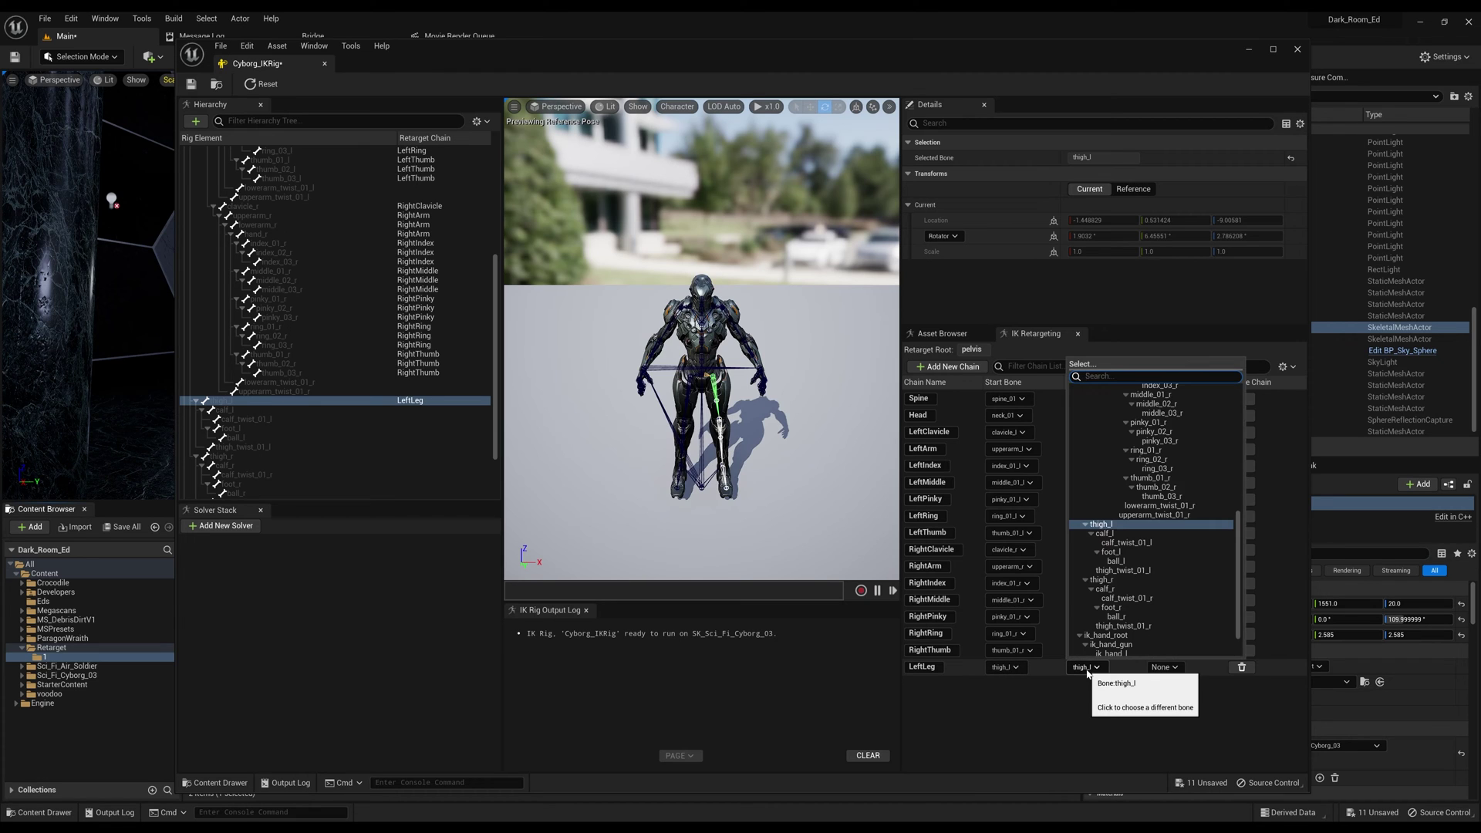
{"action": "left_click", "coordinate": [1119, 562]}
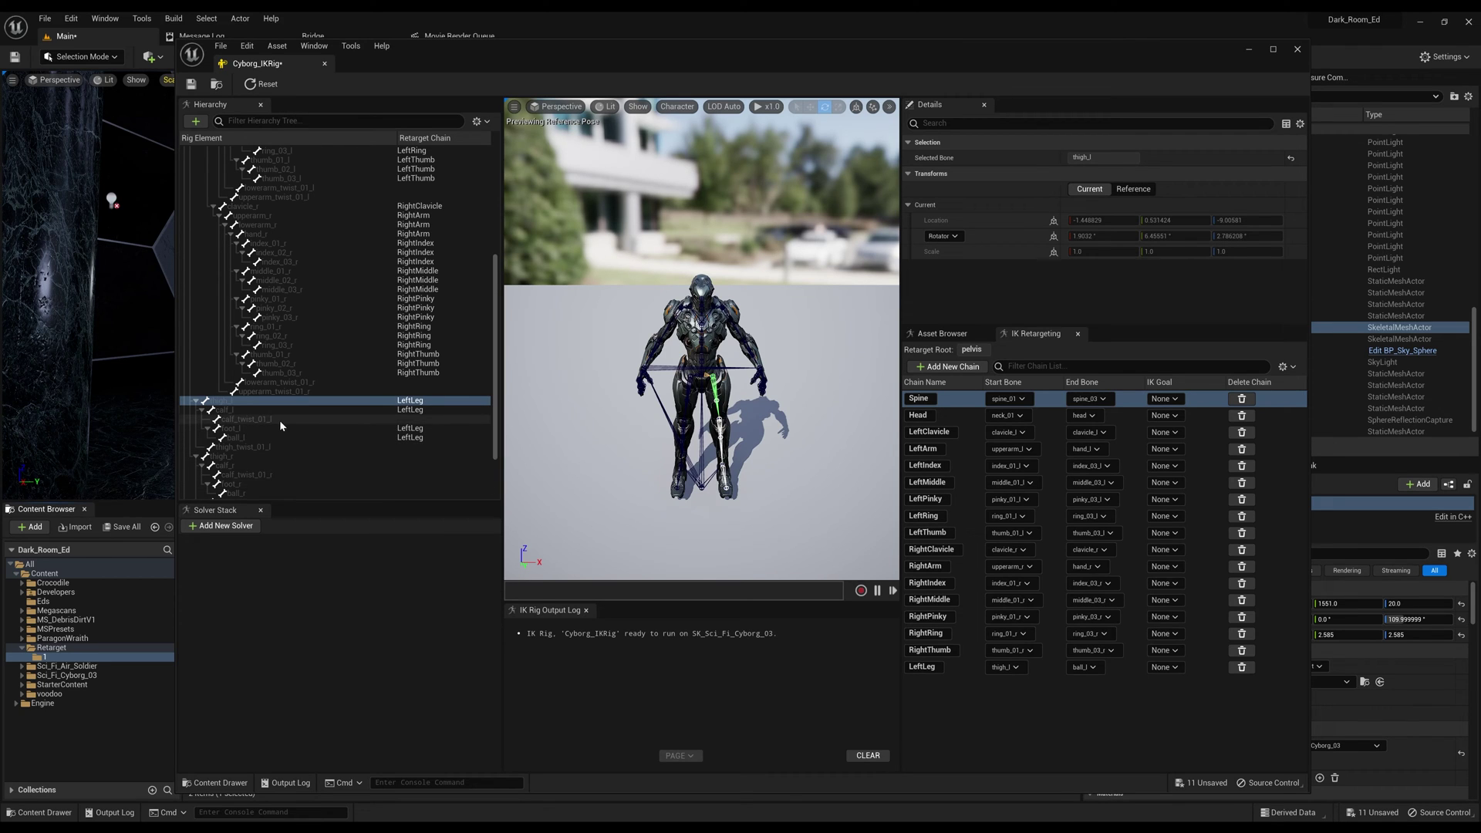
Create a retarget chain named RightLeg from thigh_r without an IK goal, and set its end bone to ball_r
{"action": "scroll", "coordinate": [261, 445], "scroll_direction": "down", "scroll_amount": 1}
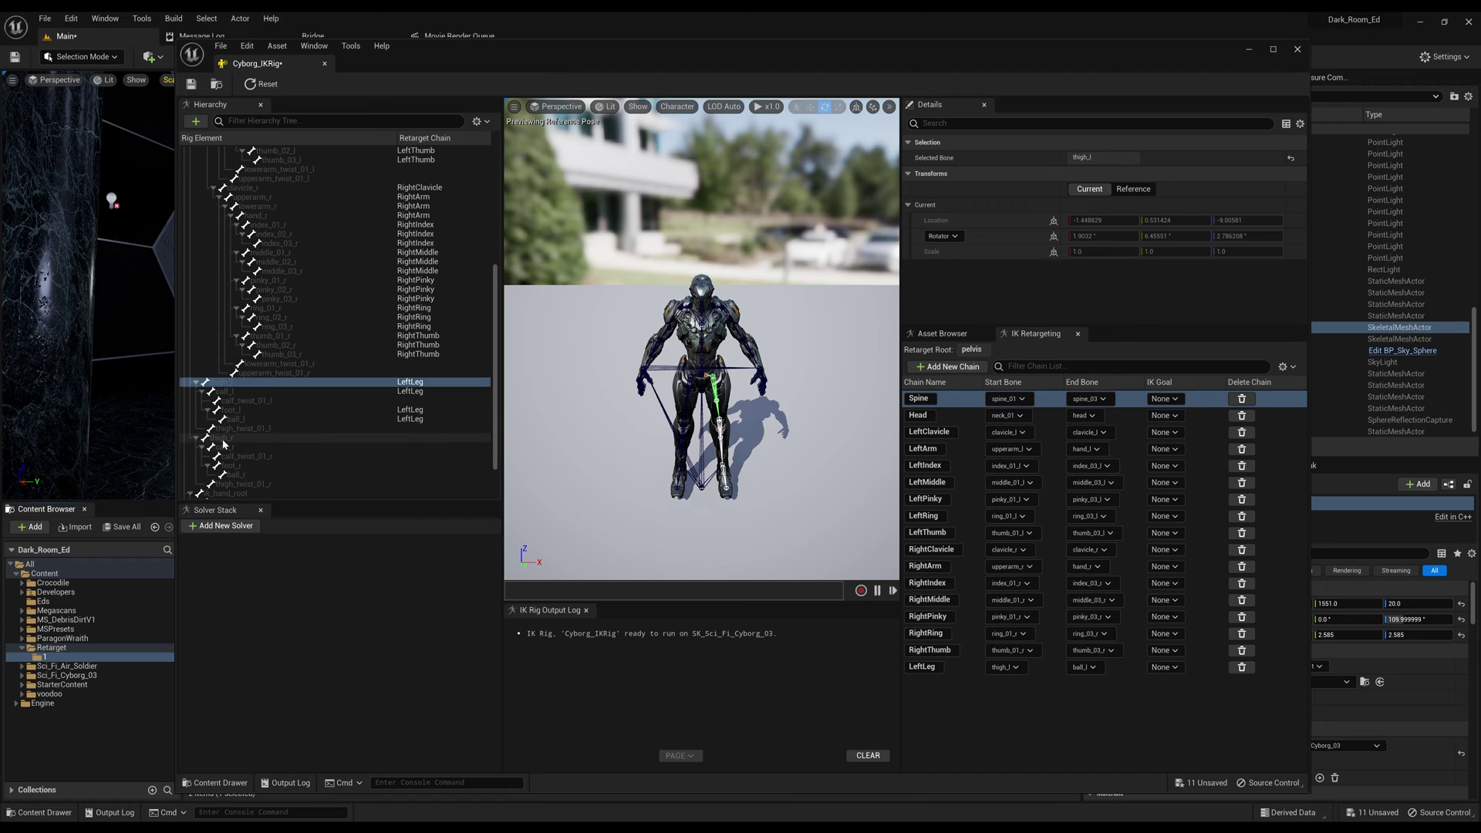
{"action": "left_click", "coordinate": [224, 444]}
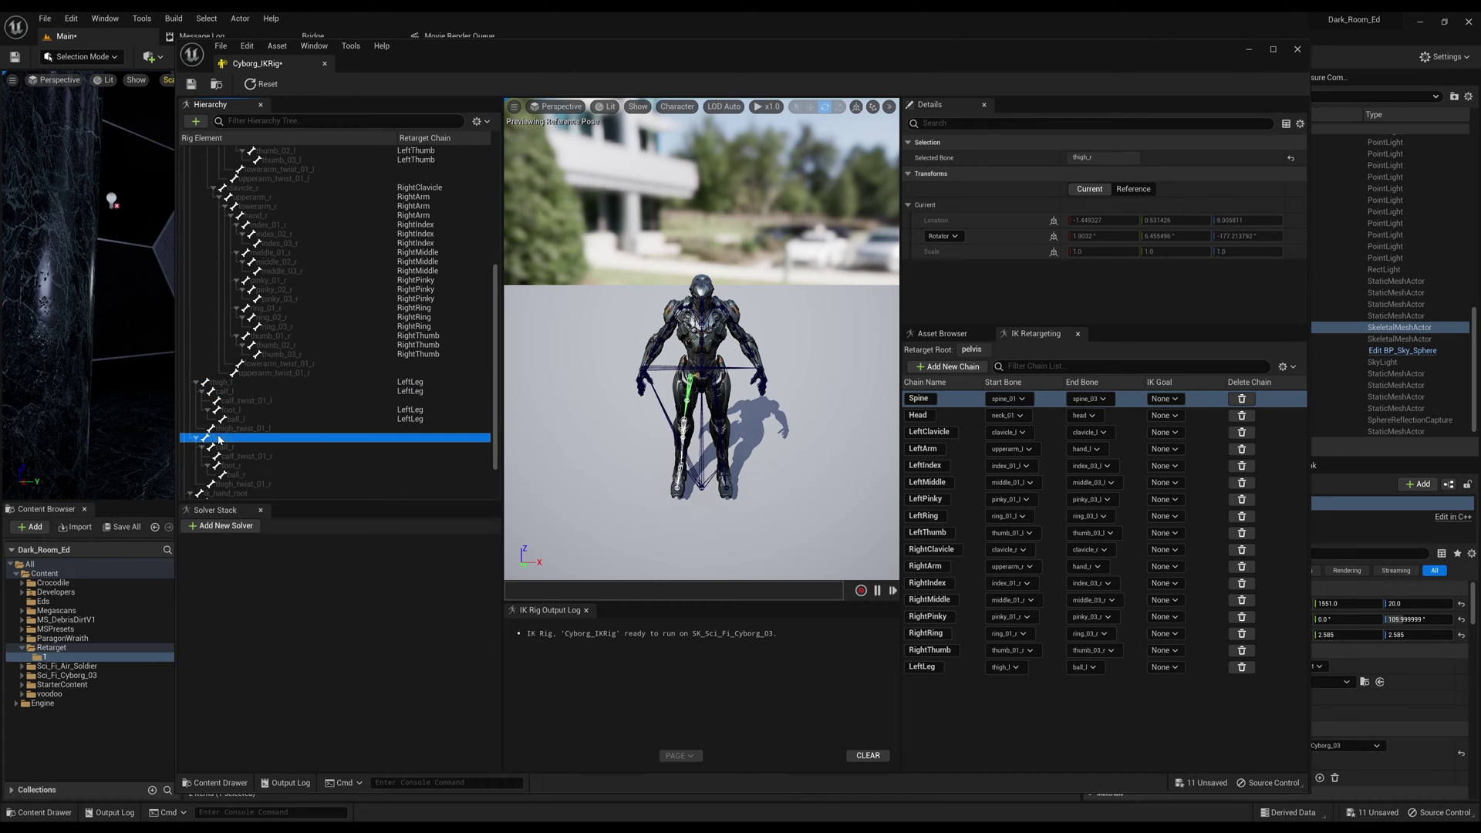
{"action": "right_click", "coordinate": [222, 438]}
{"action": "left_click", "coordinate": [303, 635]}
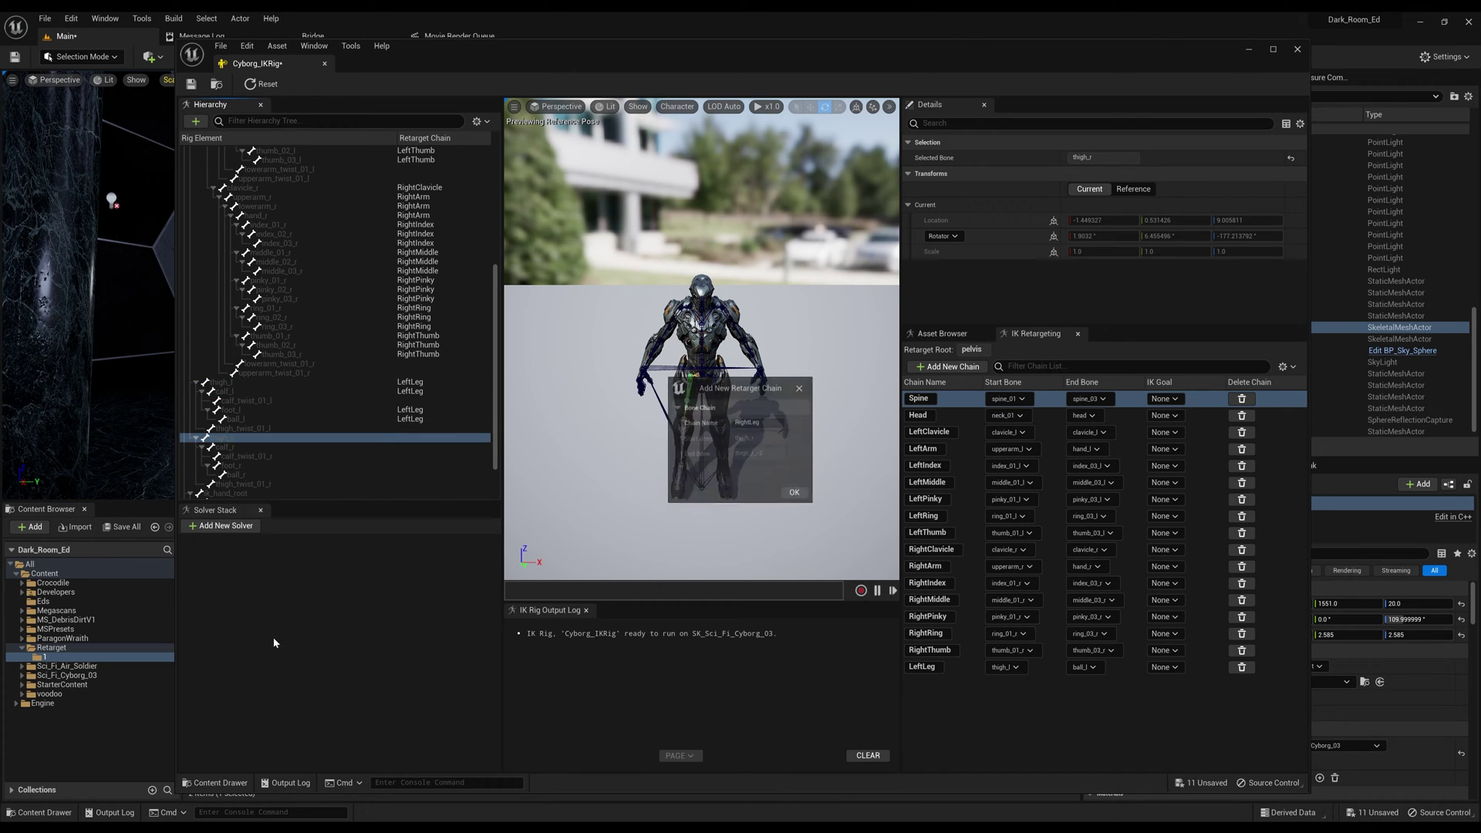
{"action": "left_click", "coordinate": [808, 495]}
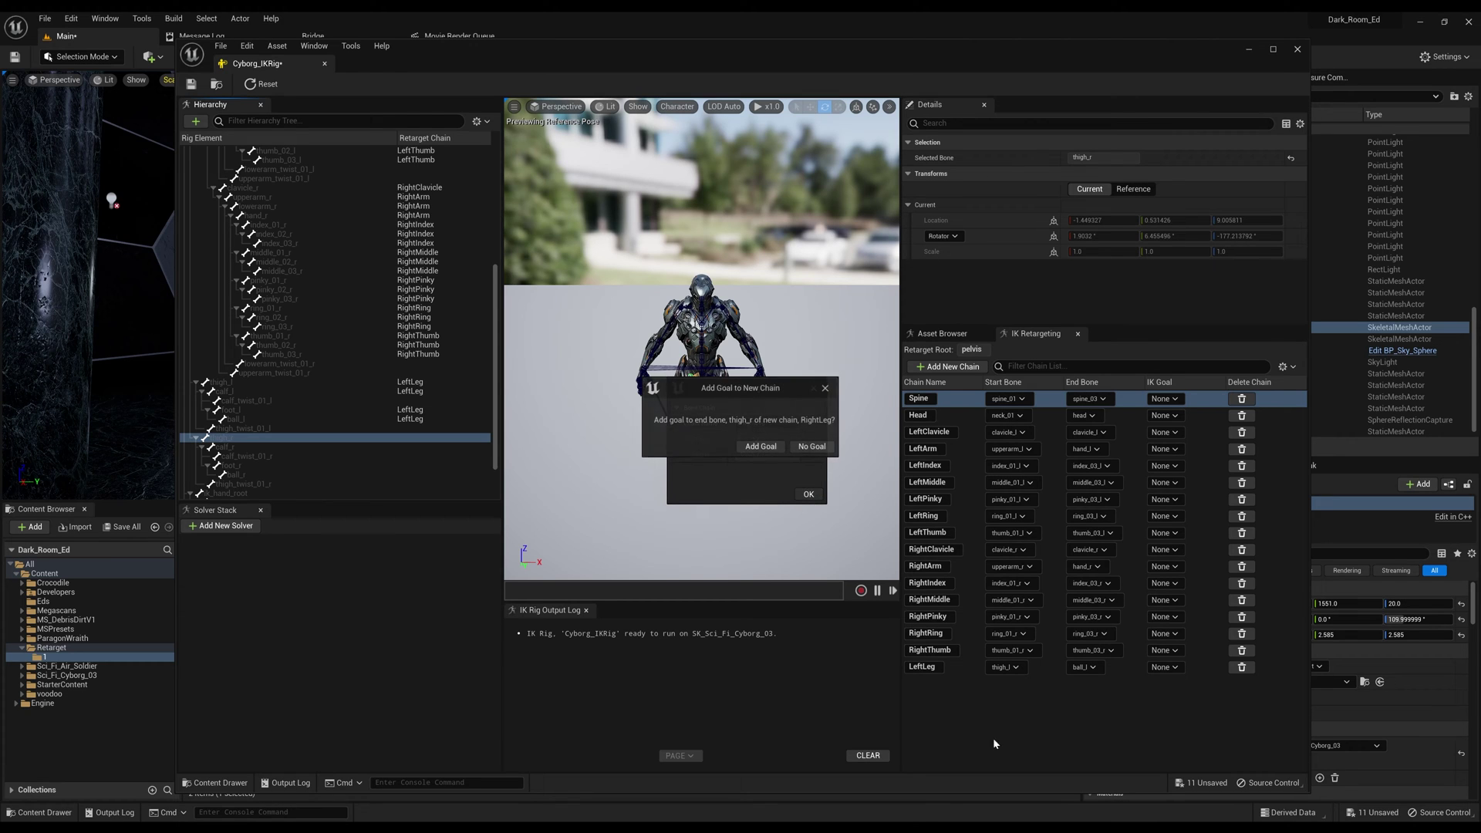
{"action": "left_click", "coordinate": [812, 449]}
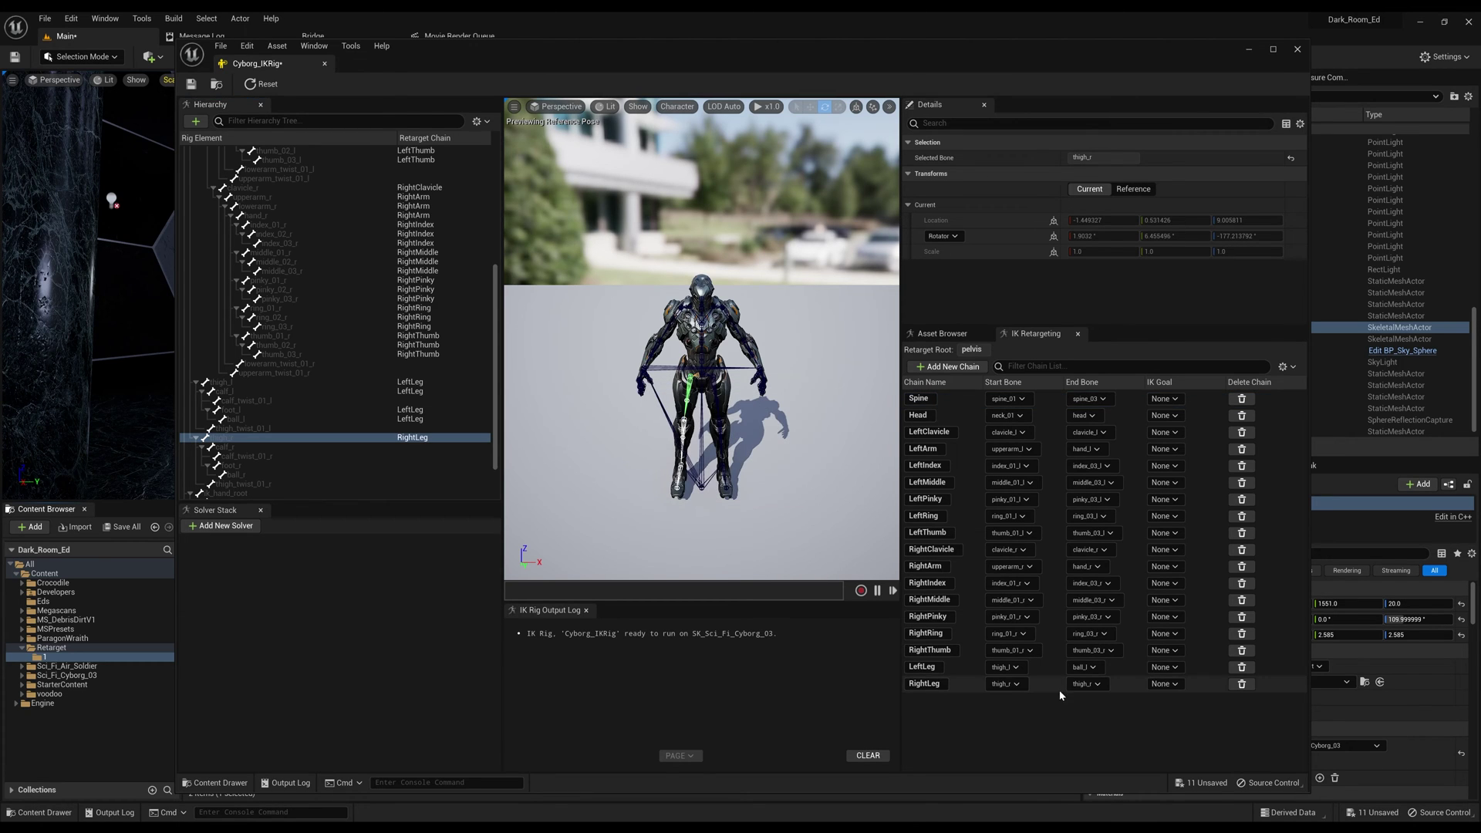
{"action": "left_click", "coordinate": [1088, 685]}
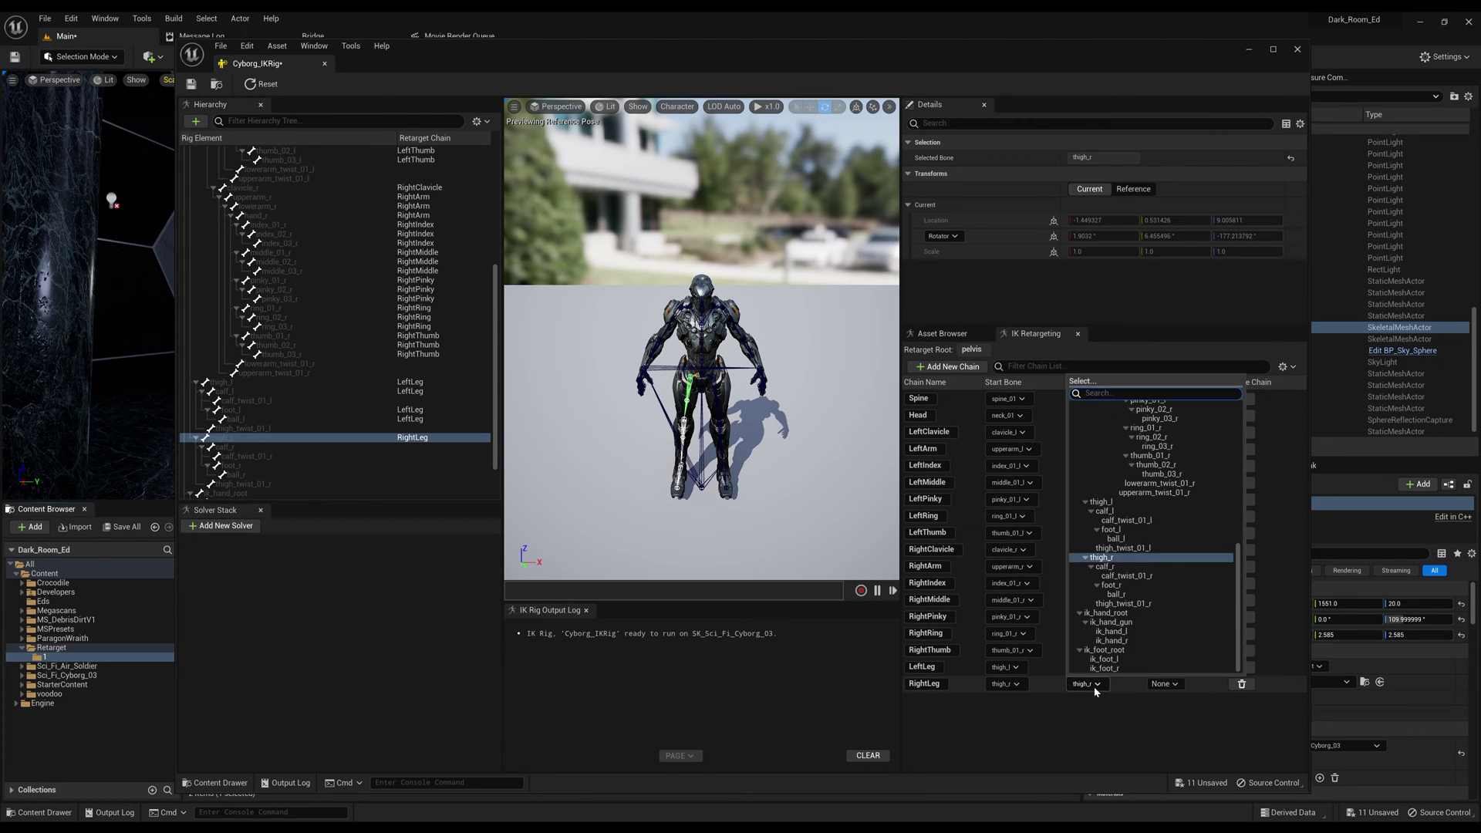
{"action": "left_click", "coordinate": [1114, 598]}
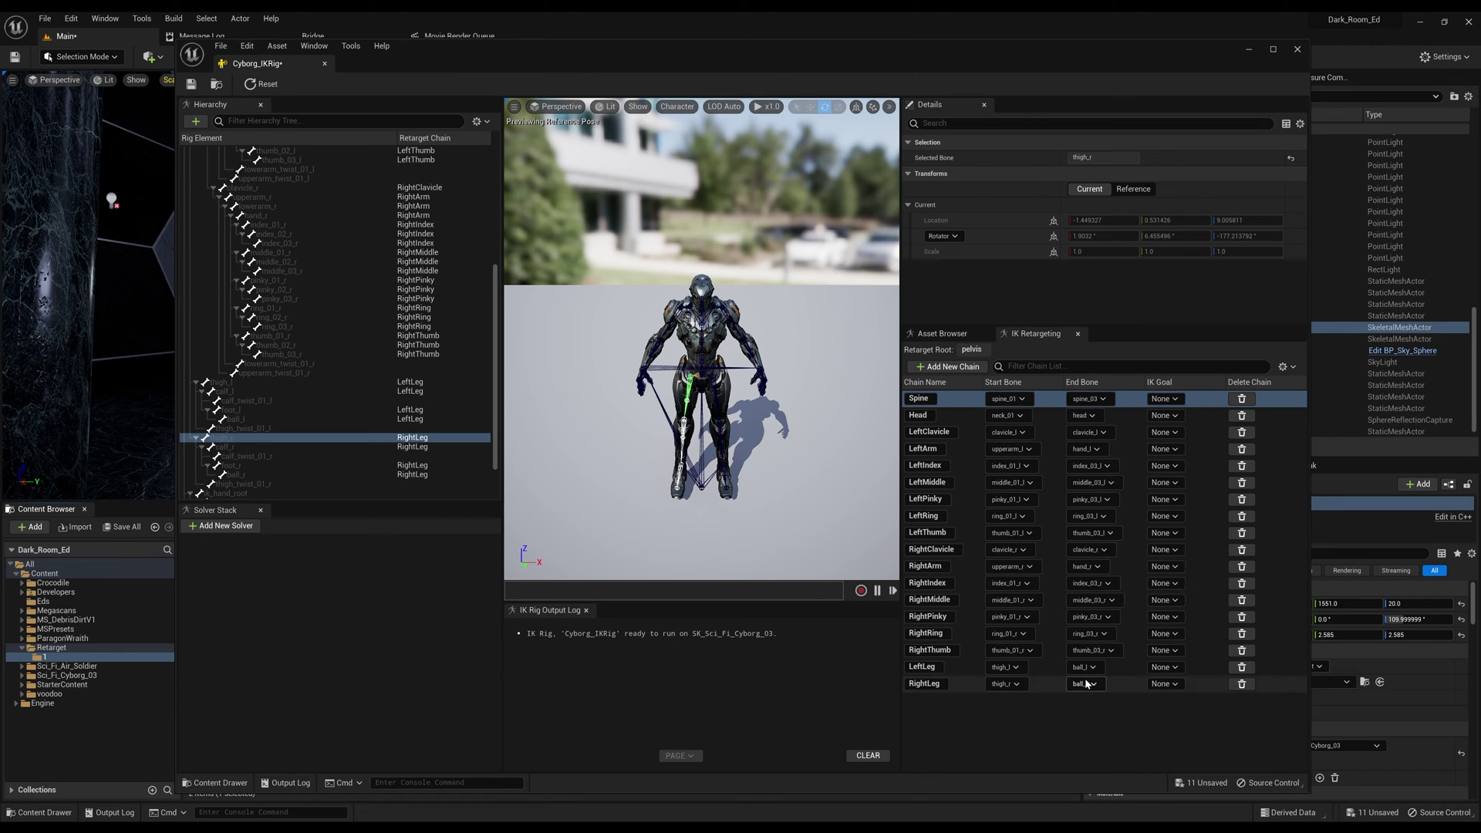
Save the finished Cyborg_IKRig asset and close its editor
{"action": "scroll", "coordinate": [252, 451], "scroll_direction": "down", "scroll_amount": 3}
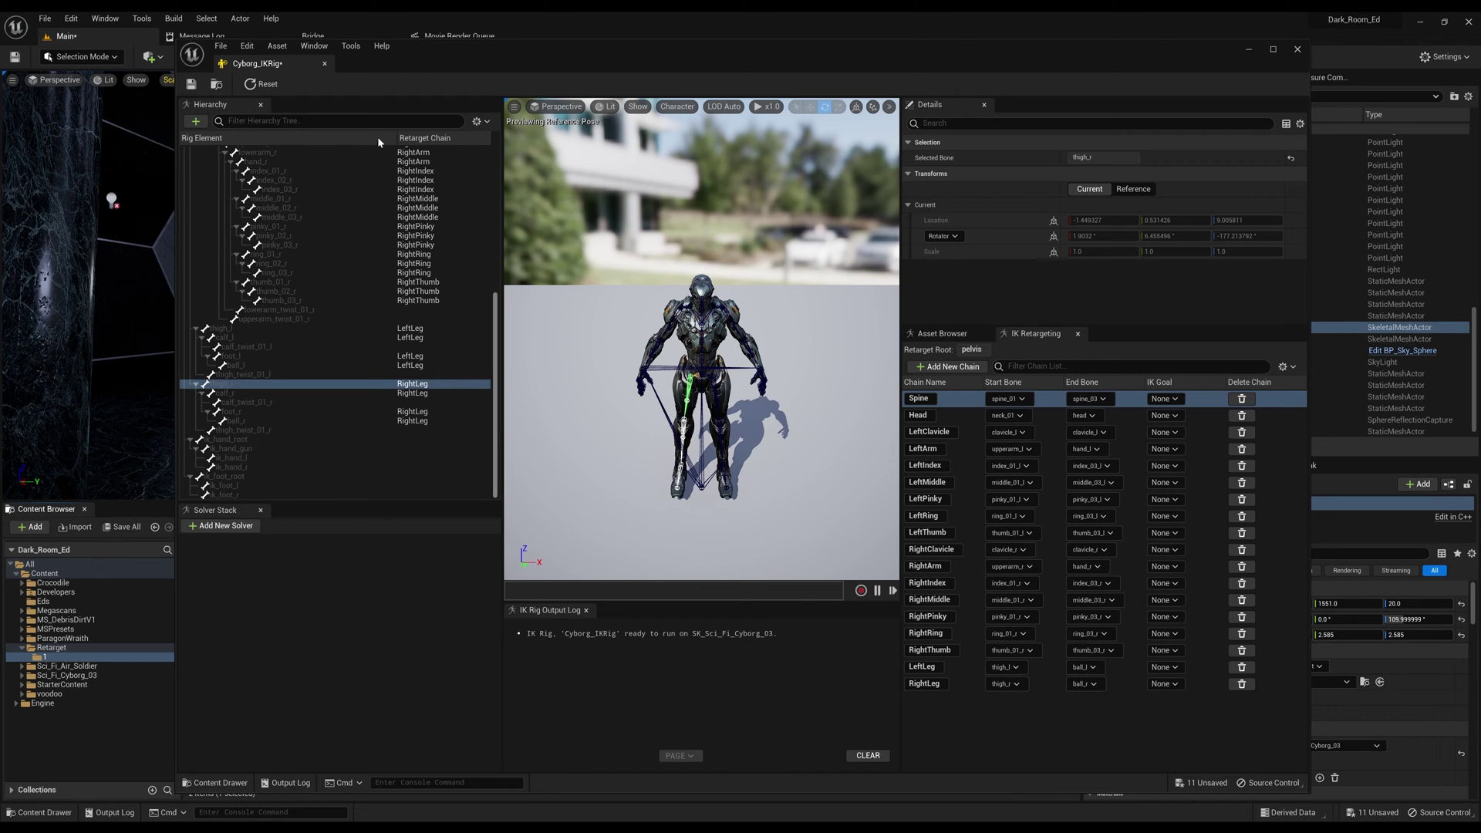
{"action": "left_click", "coordinate": [191, 85]}
{"action": "left_click", "coordinate": [1297, 51]}
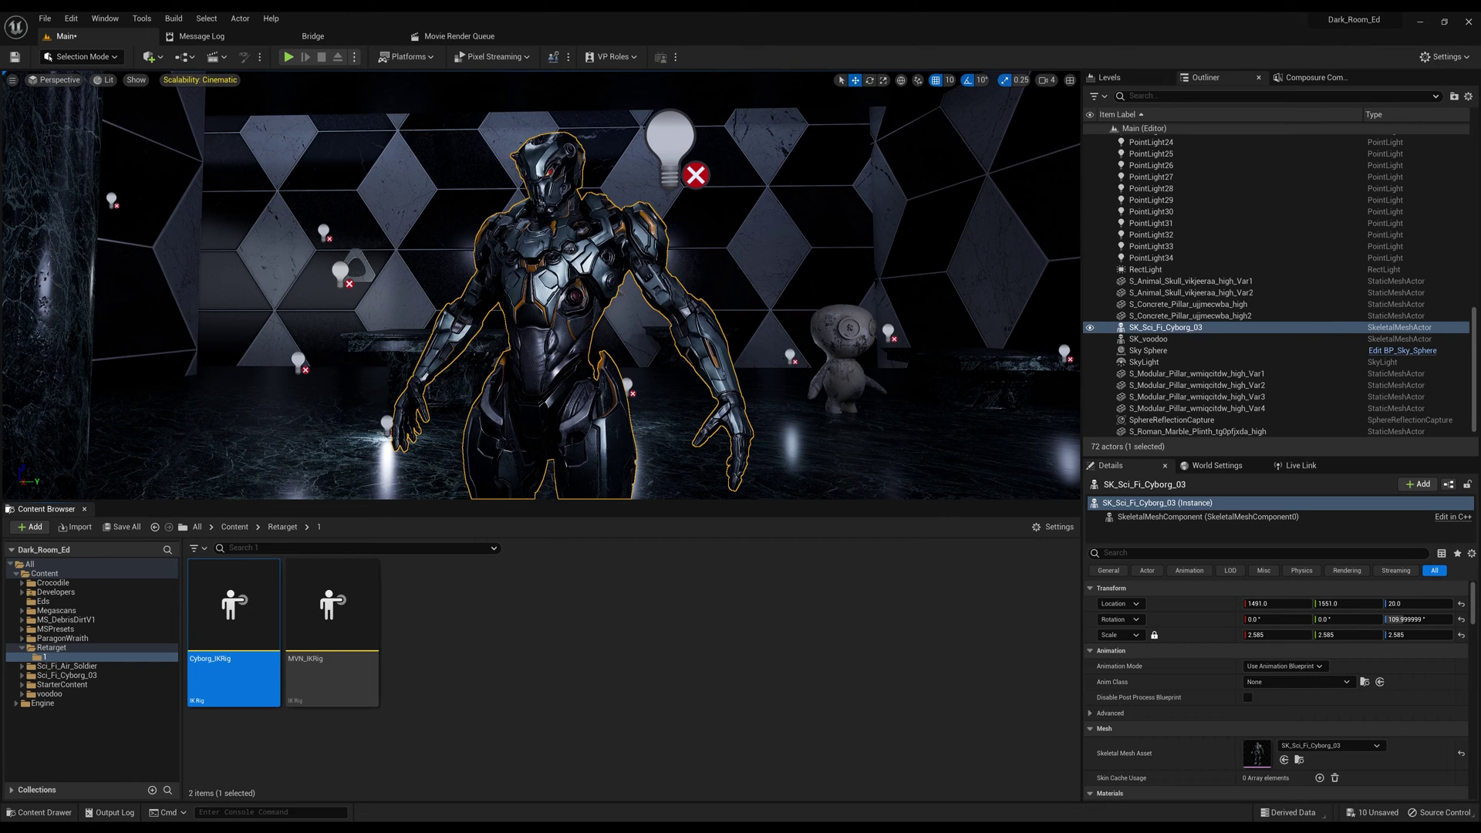
Import the Test_Dance_1 FBX animation into the Retarget/1 folder using the MVN_Puppet_IMPORT_Skeleton
{"action": "key", "text": "alt+Tab"}
{"action": "key", "text": "alt+Tab"}
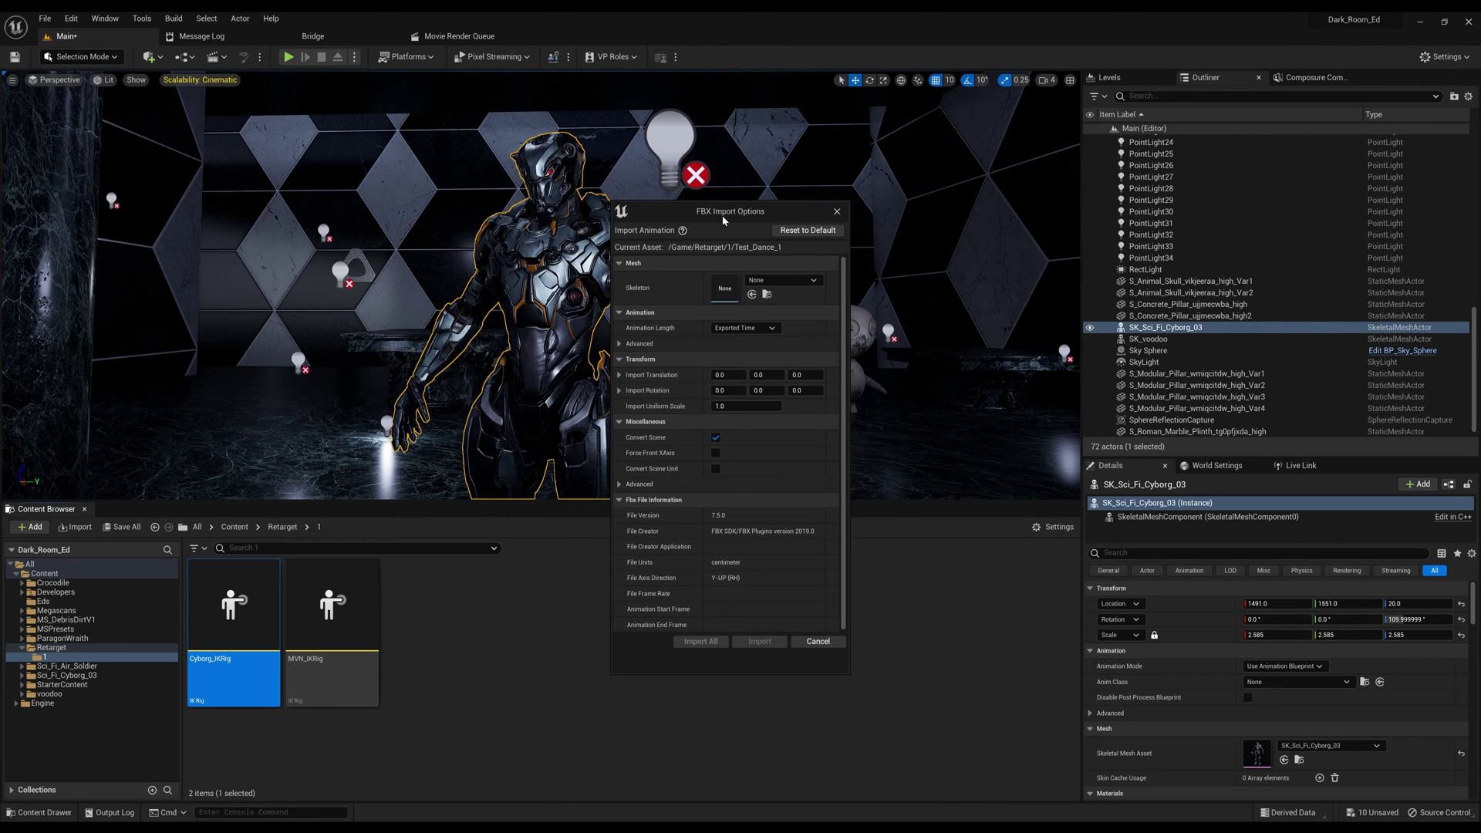
{"action": "left_click", "coordinate": [802, 284]}
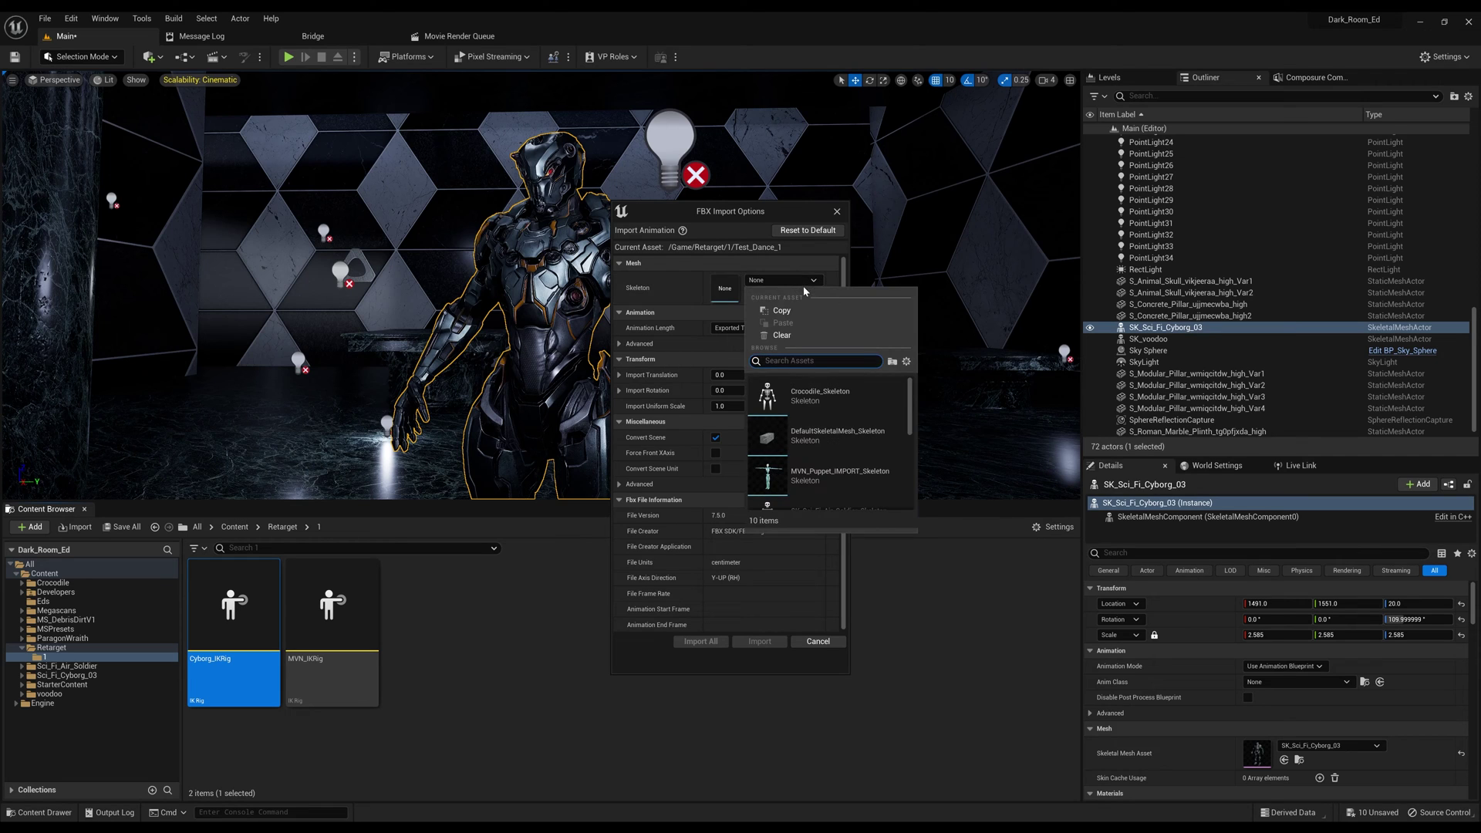
{"action": "left_click", "coordinate": [813, 478]}
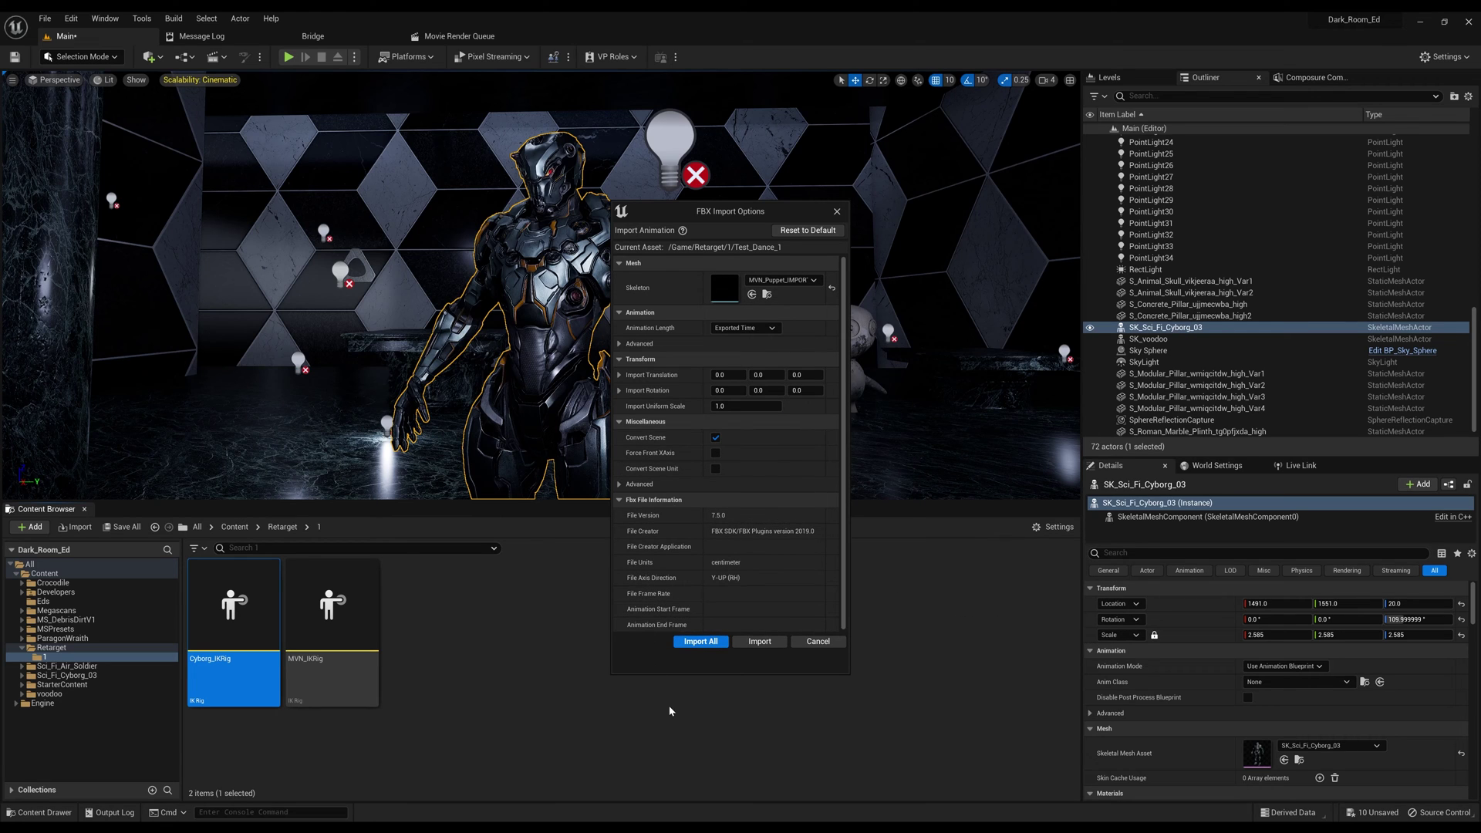
{"action": "left_click", "coordinate": [701, 643]}
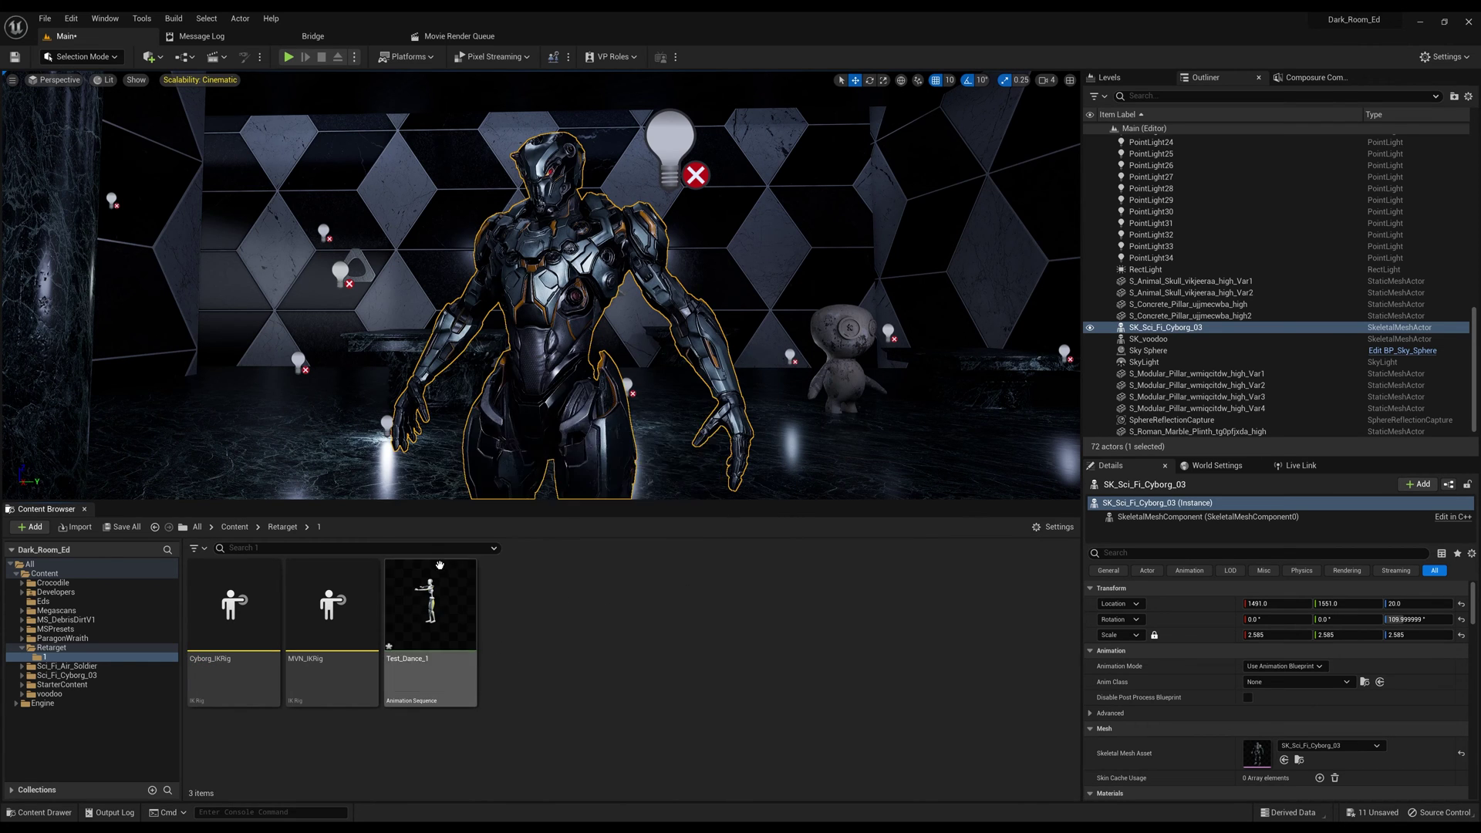
Preview the imported Test_Dance_1 animation on the MVN puppet and close its editor
{"action": "double_click", "coordinate": [449, 599]}
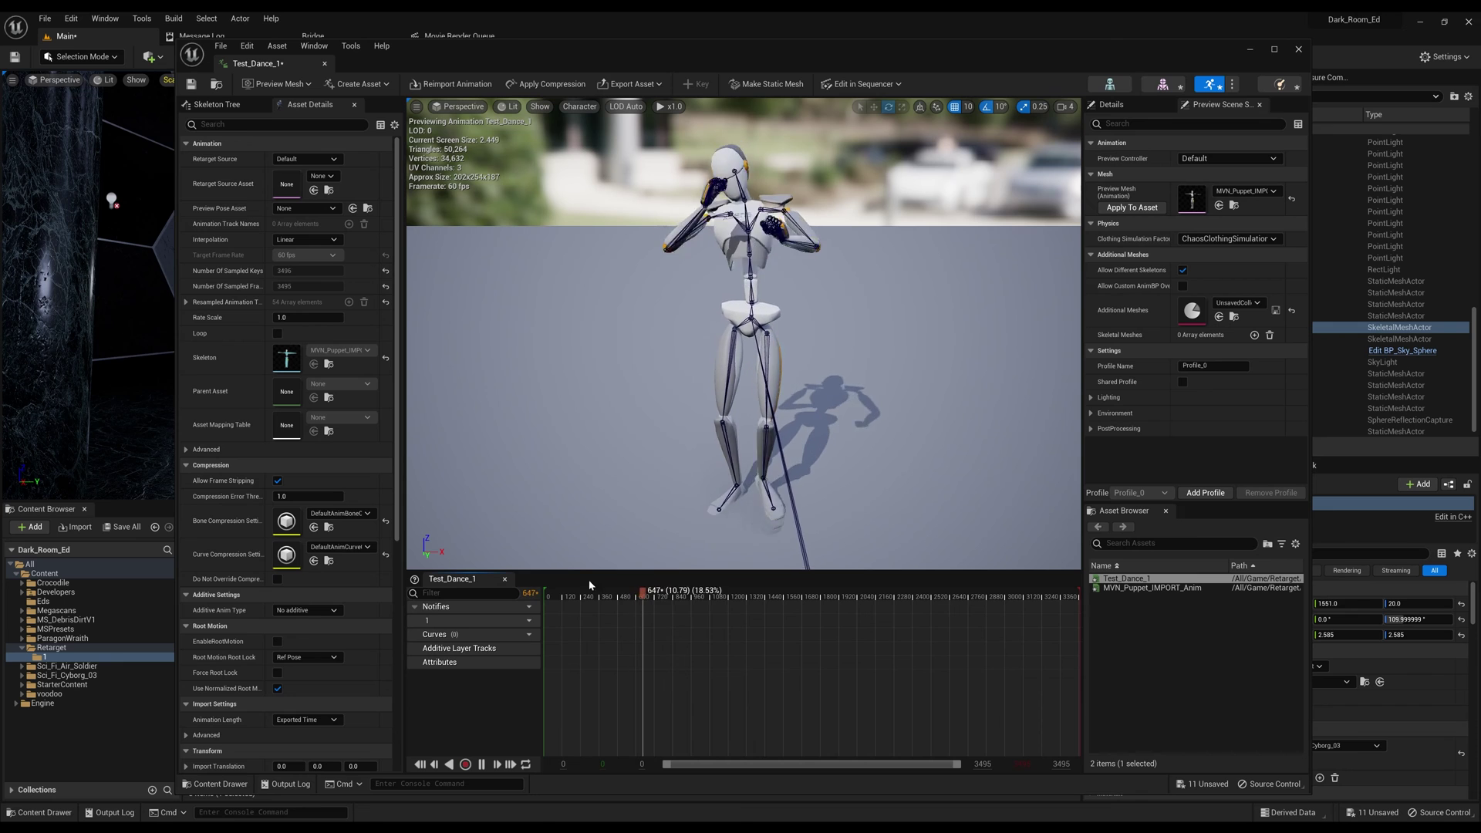
{"action": "left_click", "coordinate": [1300, 50]}
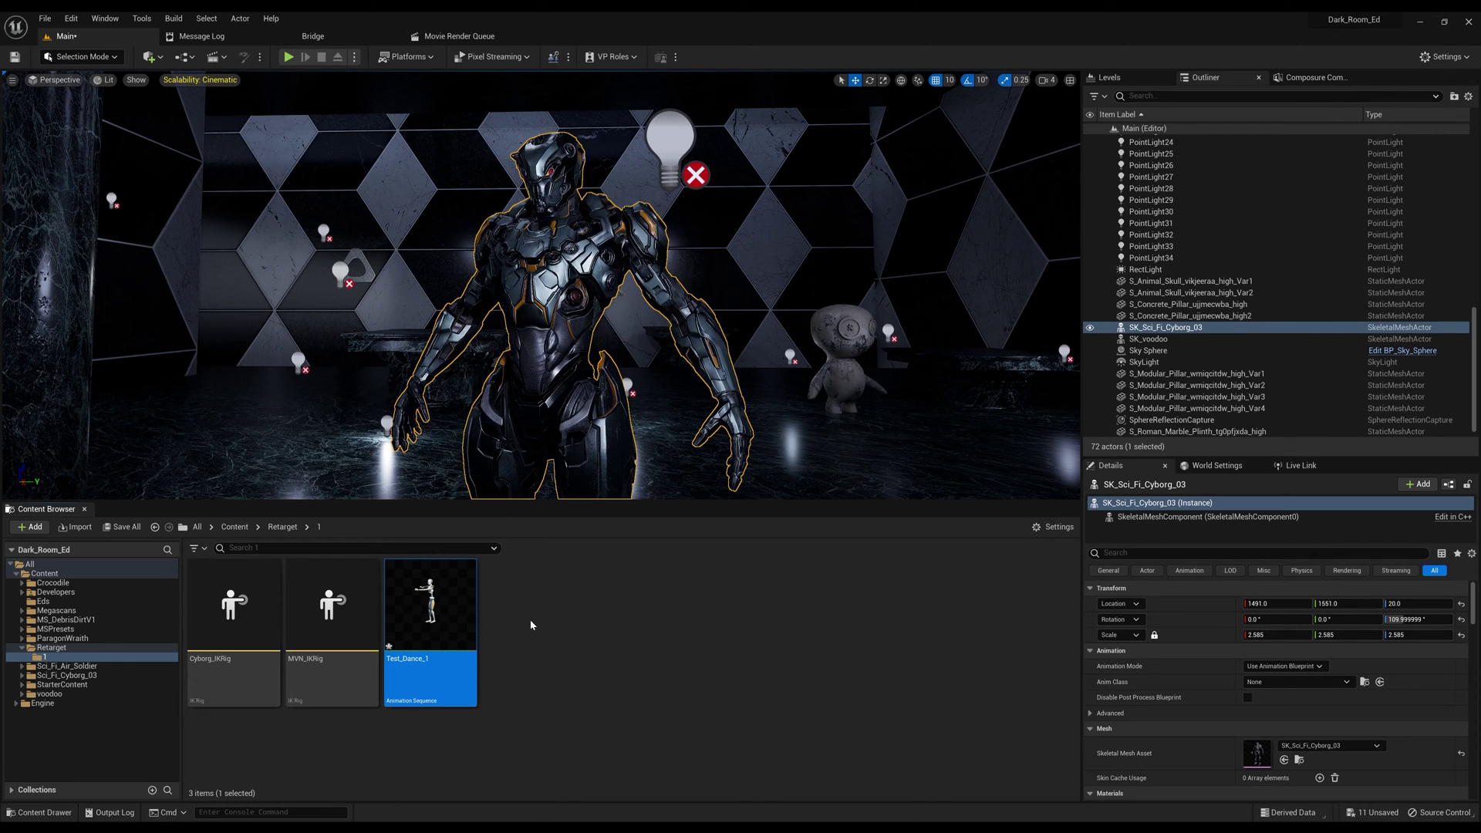
{"action": "mouse_move", "coordinate": [330, 613]}
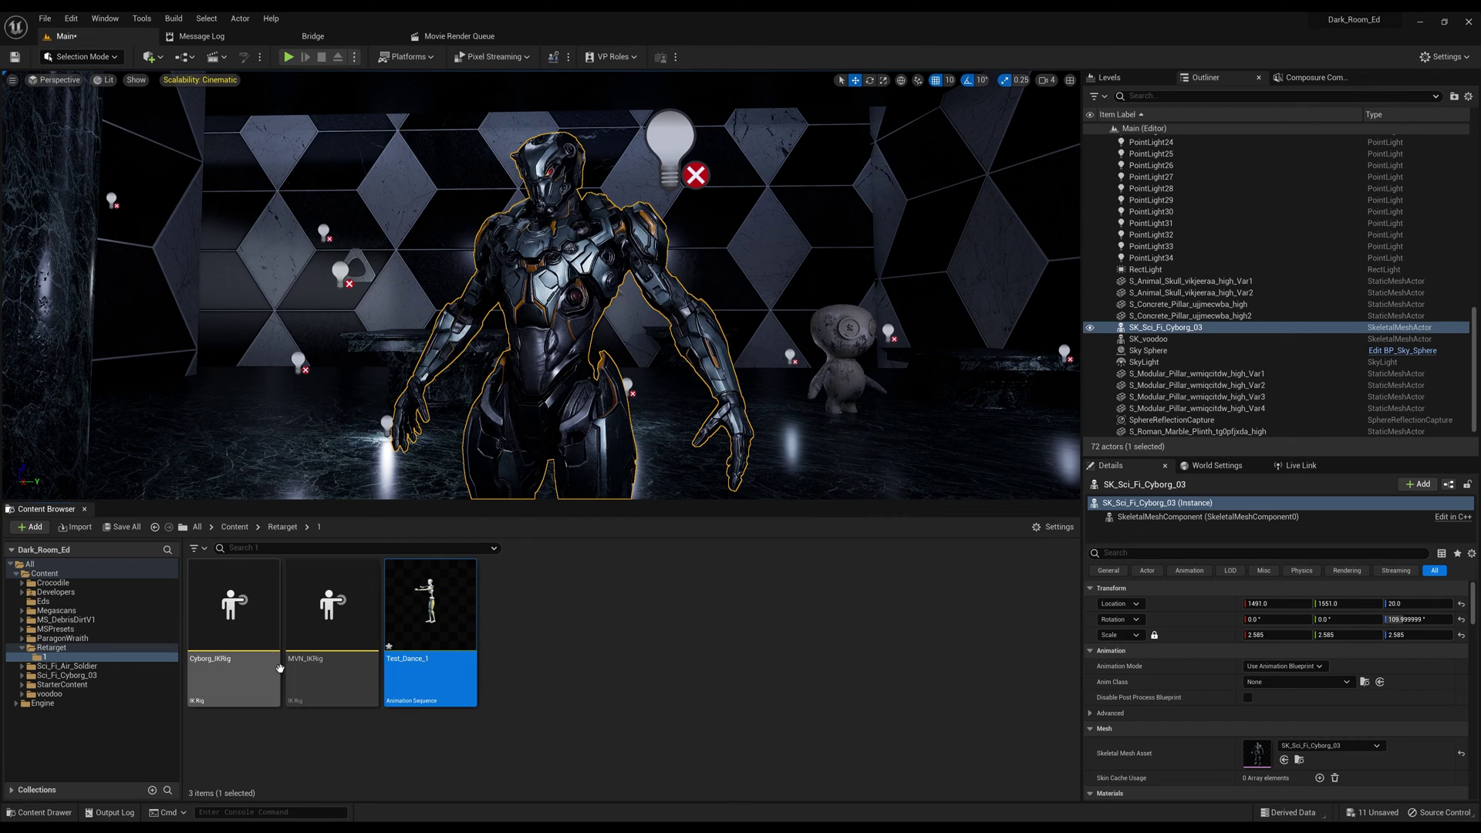
{"action": "mouse_move", "coordinate": [313, 668]}
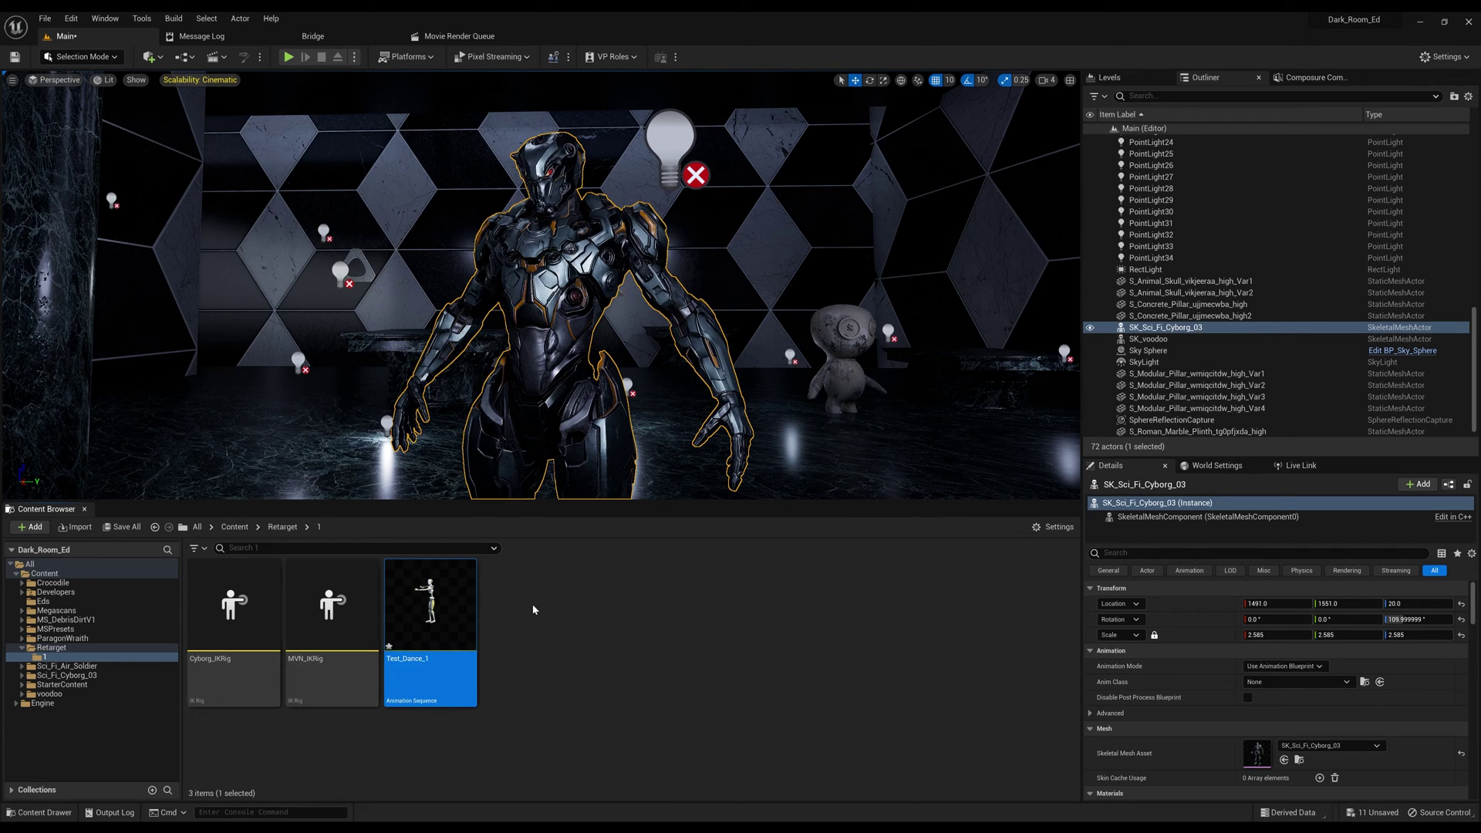
Create an IK Retargeter in the Retarget/1 folder with MVN_IKRig as the rig to copy animation from
{"action": "right_click", "coordinate": [554, 616]}
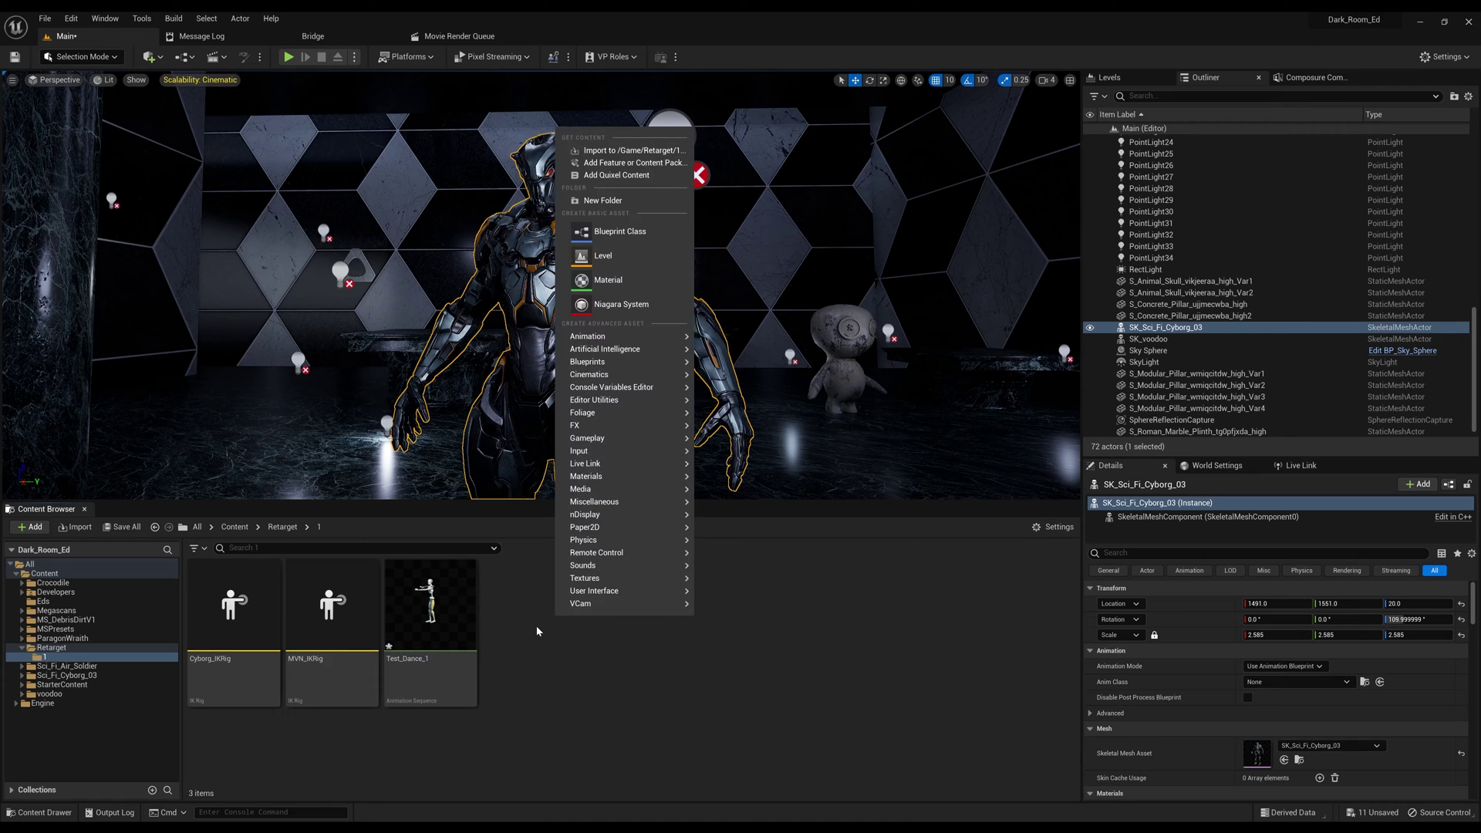
{"action": "mouse_move", "coordinate": [658, 340]}
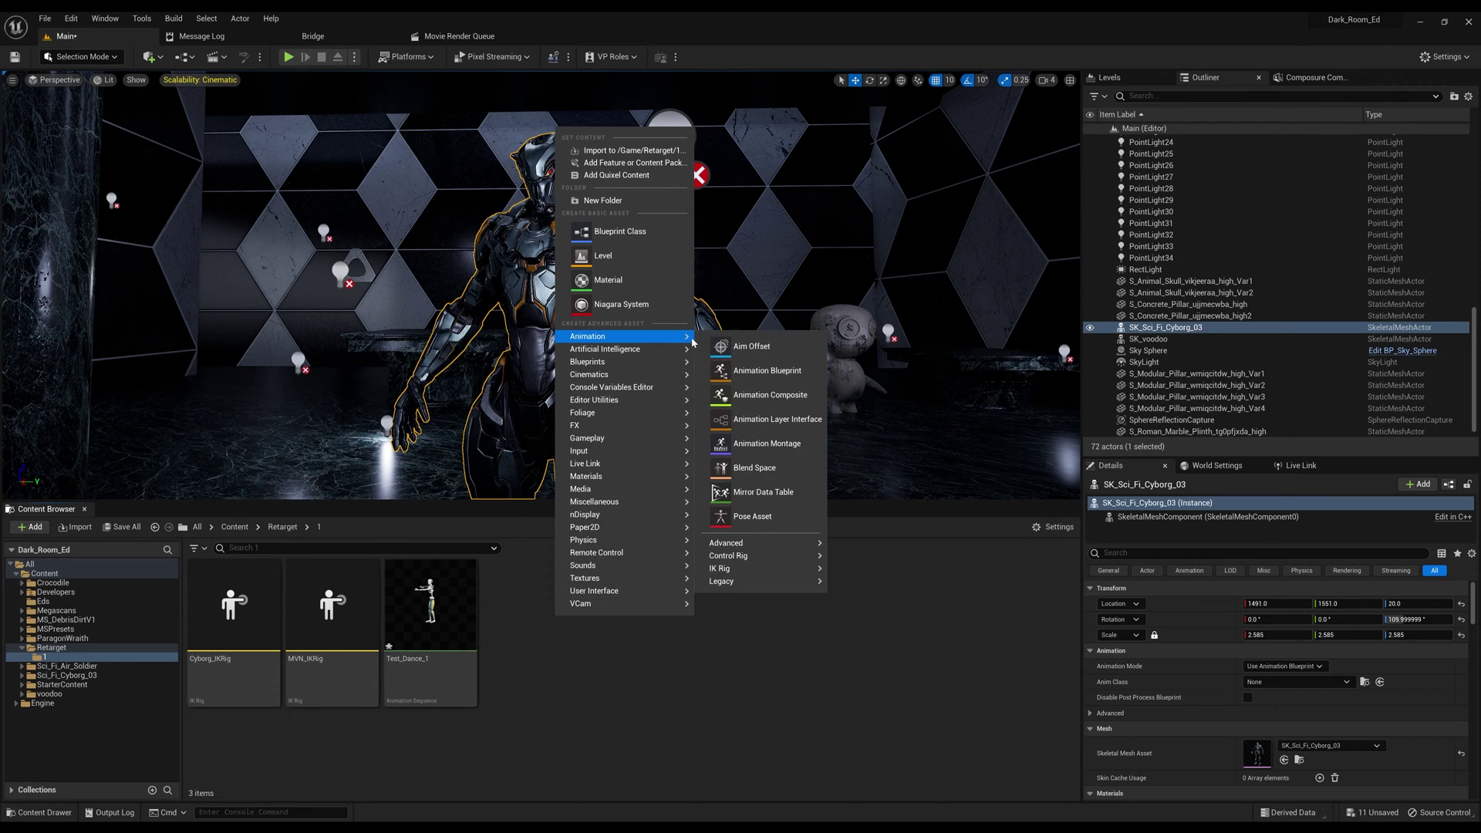
{"action": "mouse_move", "coordinate": [759, 577]}
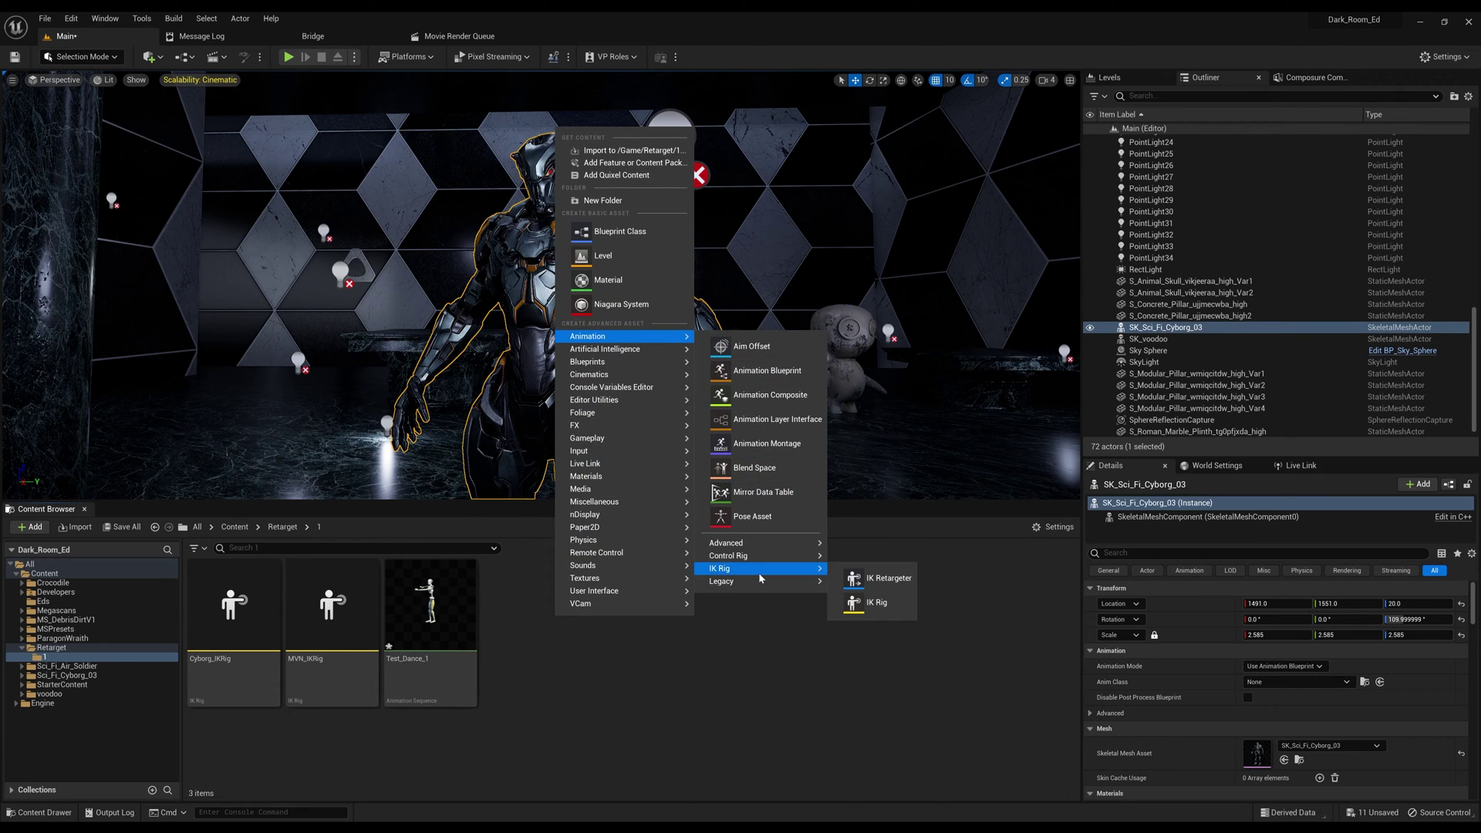
{"action": "left_click", "coordinate": [892, 580]}
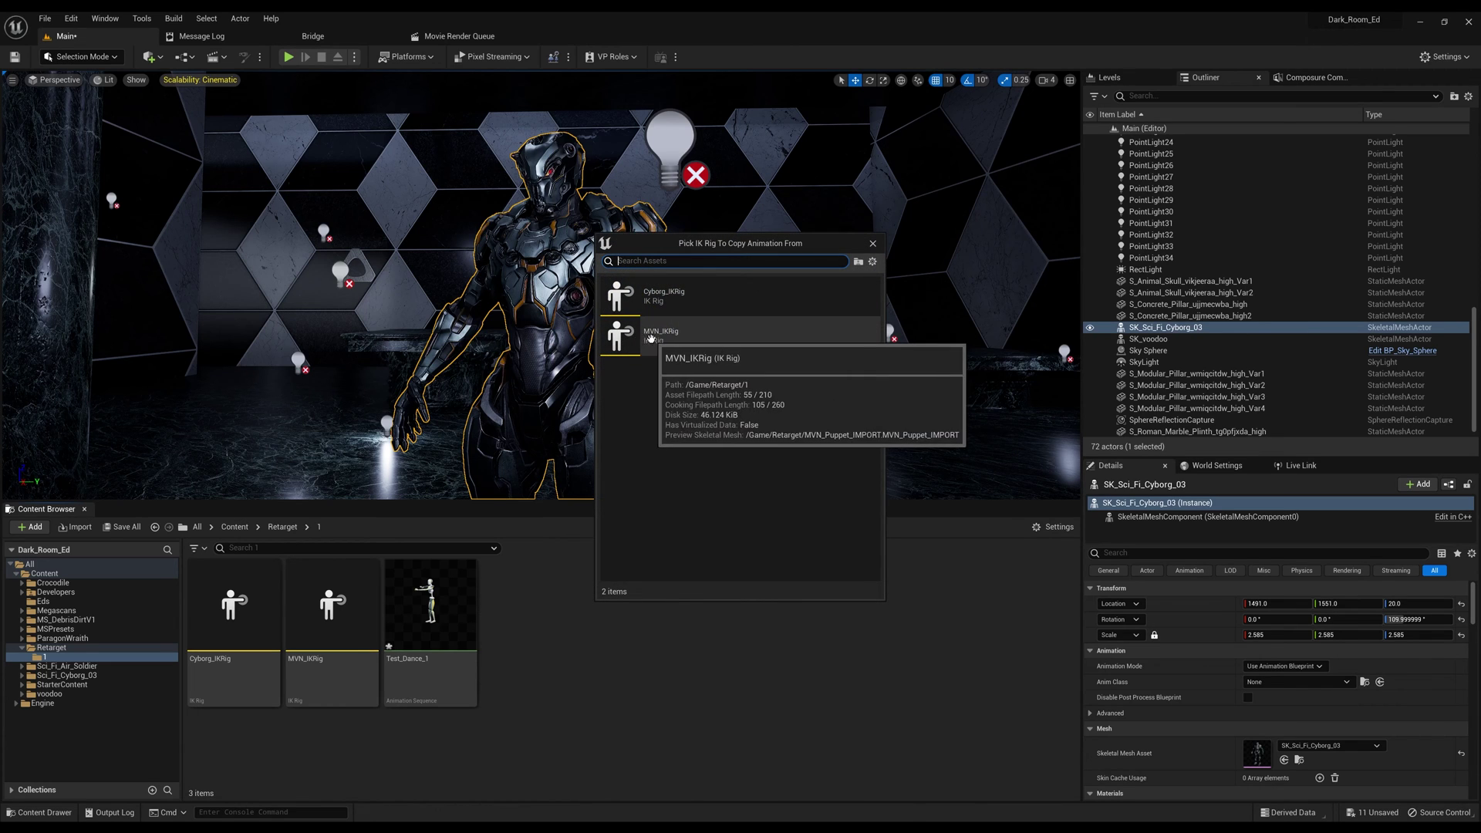
{"action": "left_click", "coordinate": [638, 332]}
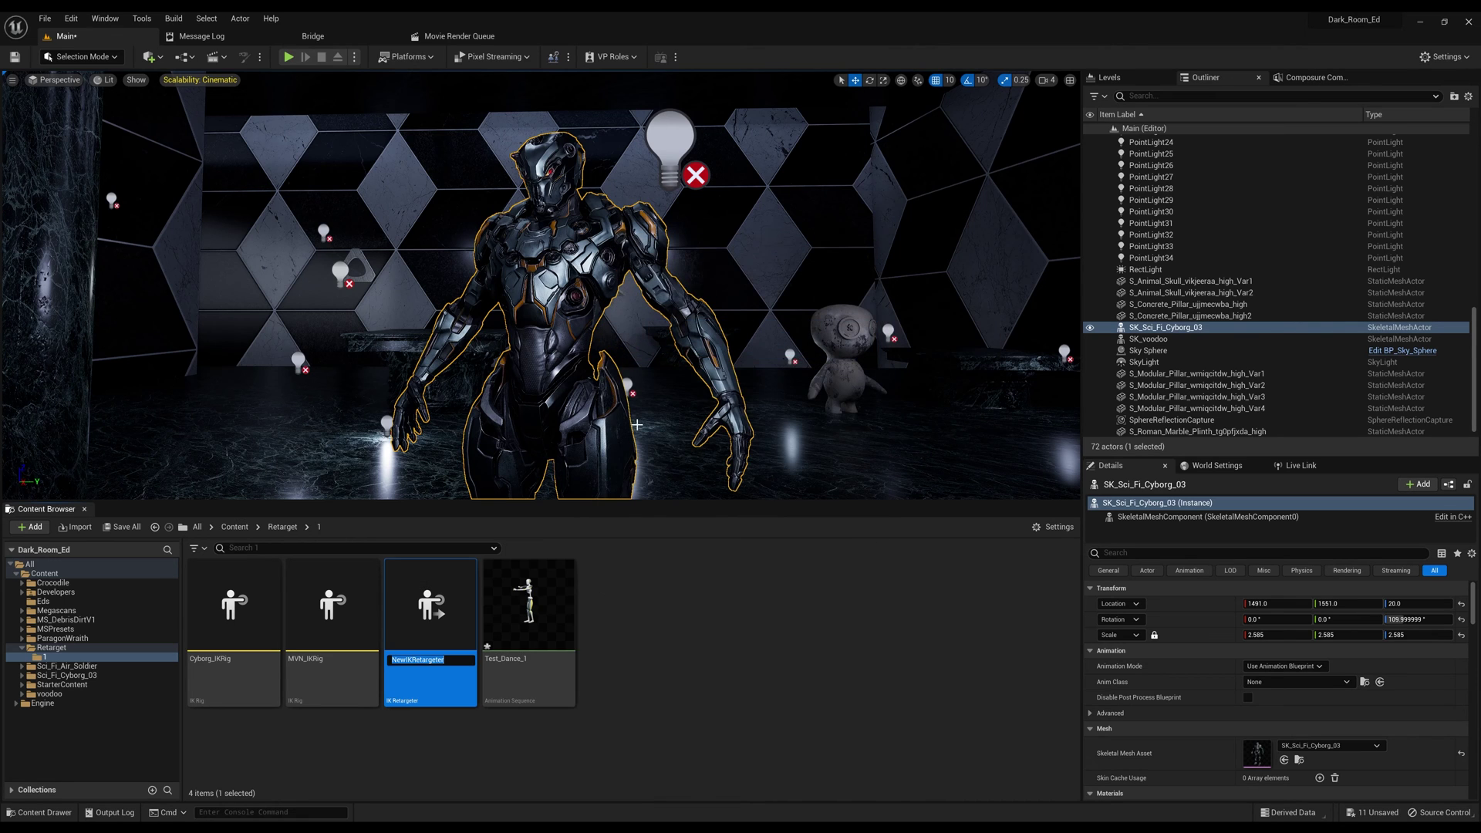
Name the new retargeter Cyborg_IKRetargeter and open it for editing
{"action": "key", "text": "Home"}
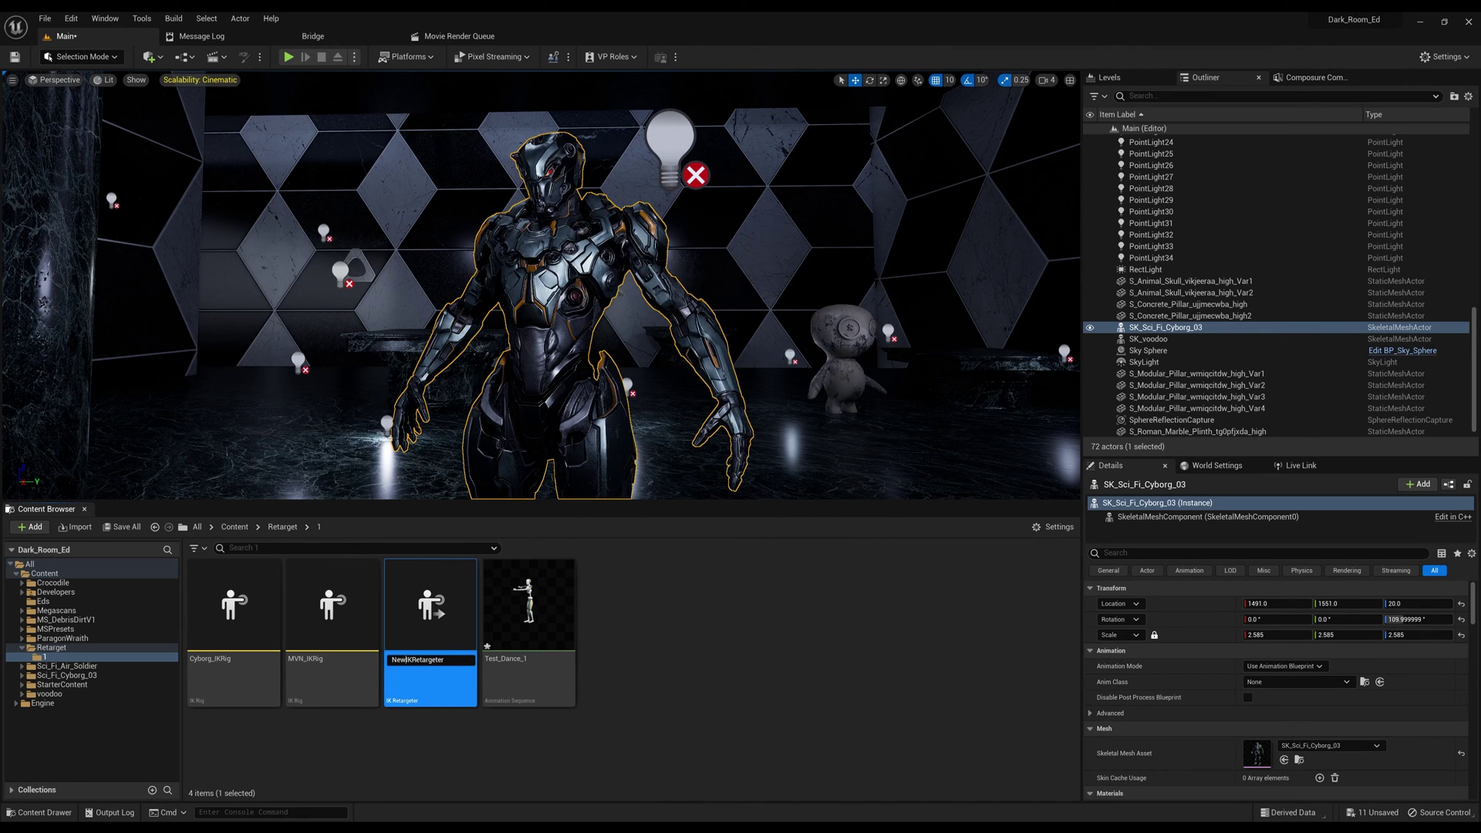
{"action": "key", "text": "shift+Right"}
{"action": "key", "text": "shift+Right"}
{"action": "key", "text": "shift+Right"}
{"action": "type", "text": "Cyborg_"}
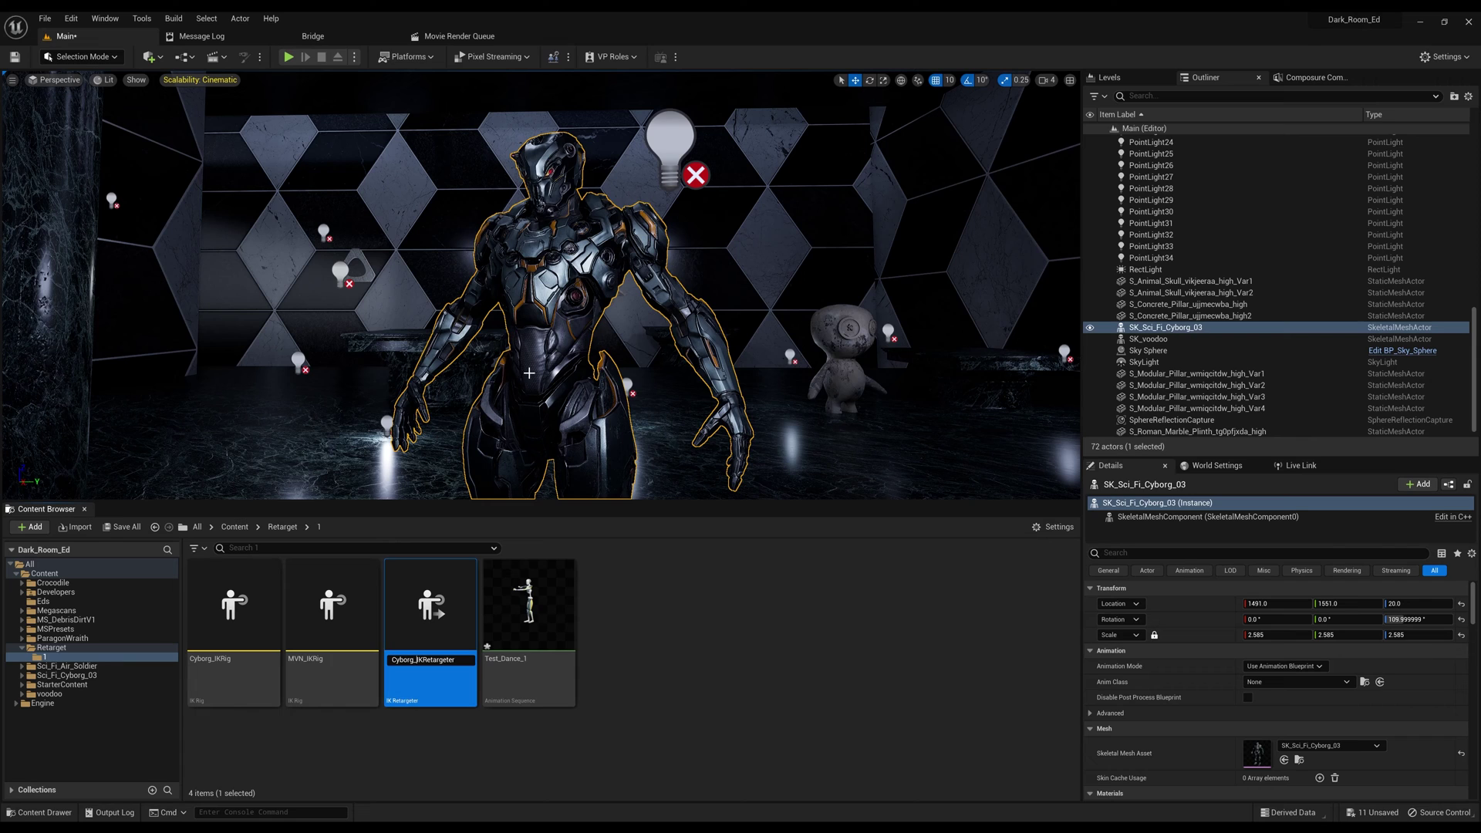
{"action": "left_click", "coordinate": [435, 739]}
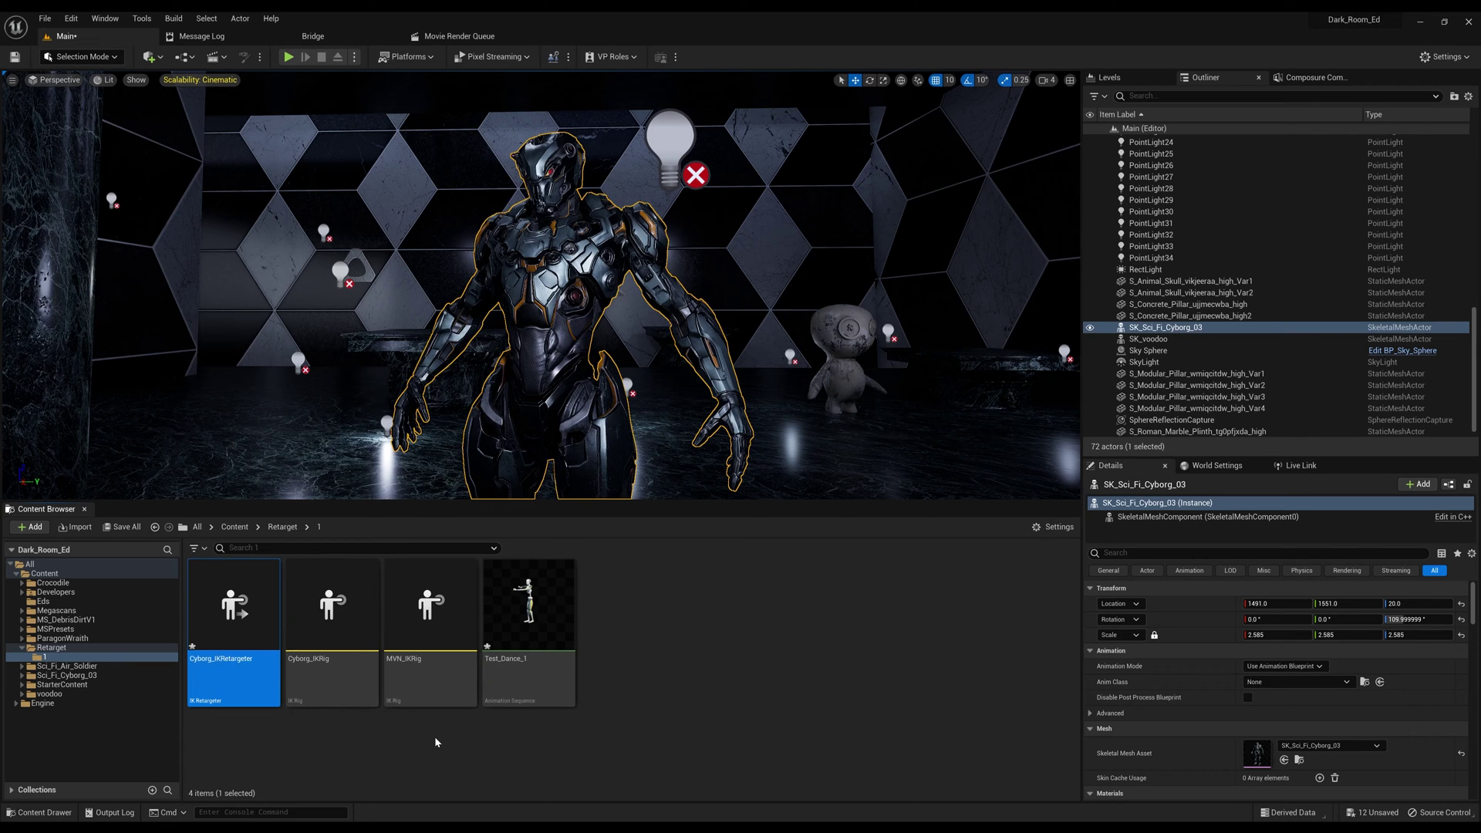
{"action": "double_click", "coordinate": [234, 609]}
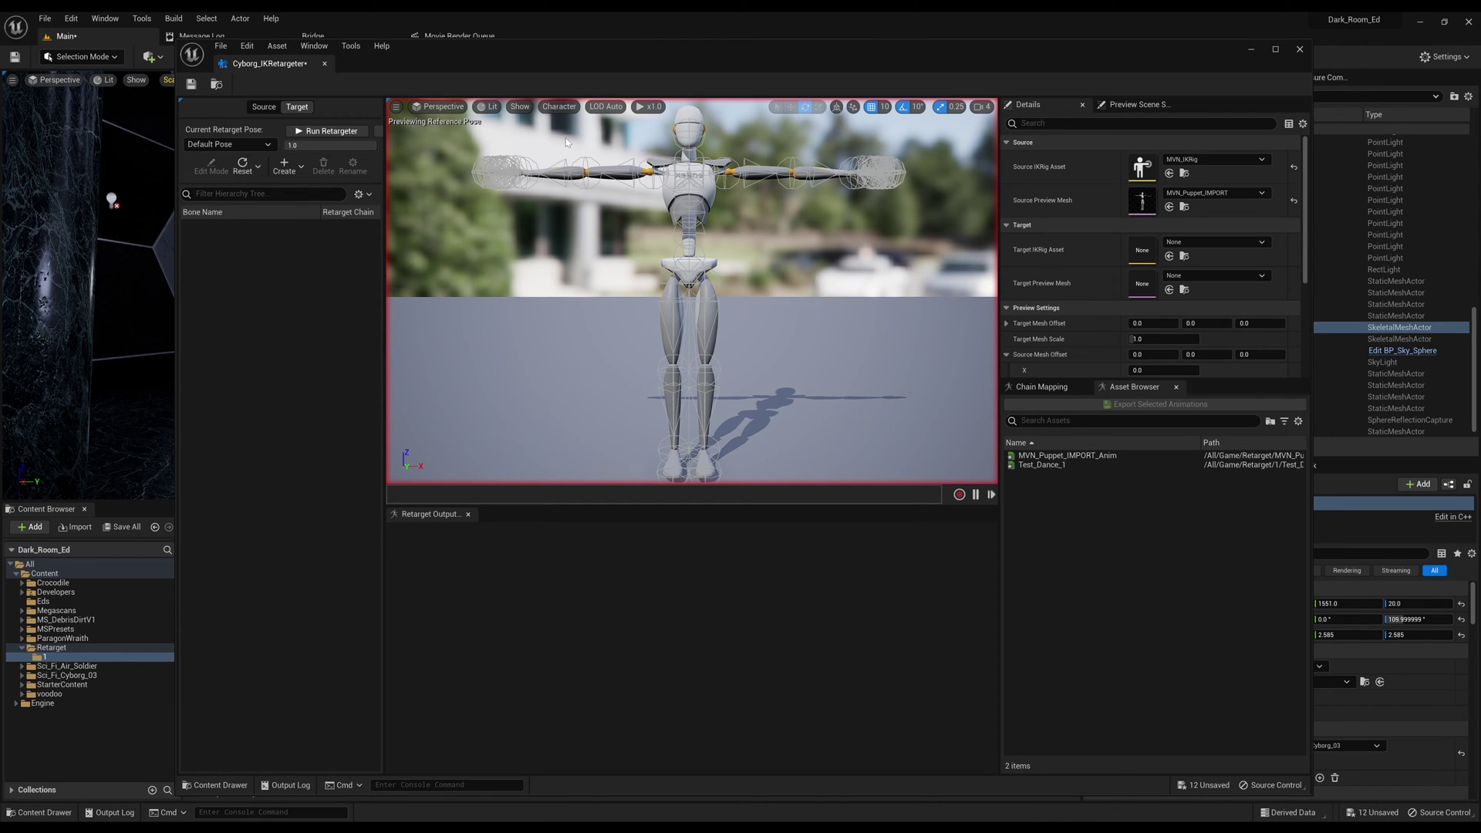
Reduce the viewport bone draw size to about 0.64
{"action": "left_click", "coordinate": [559, 107]}
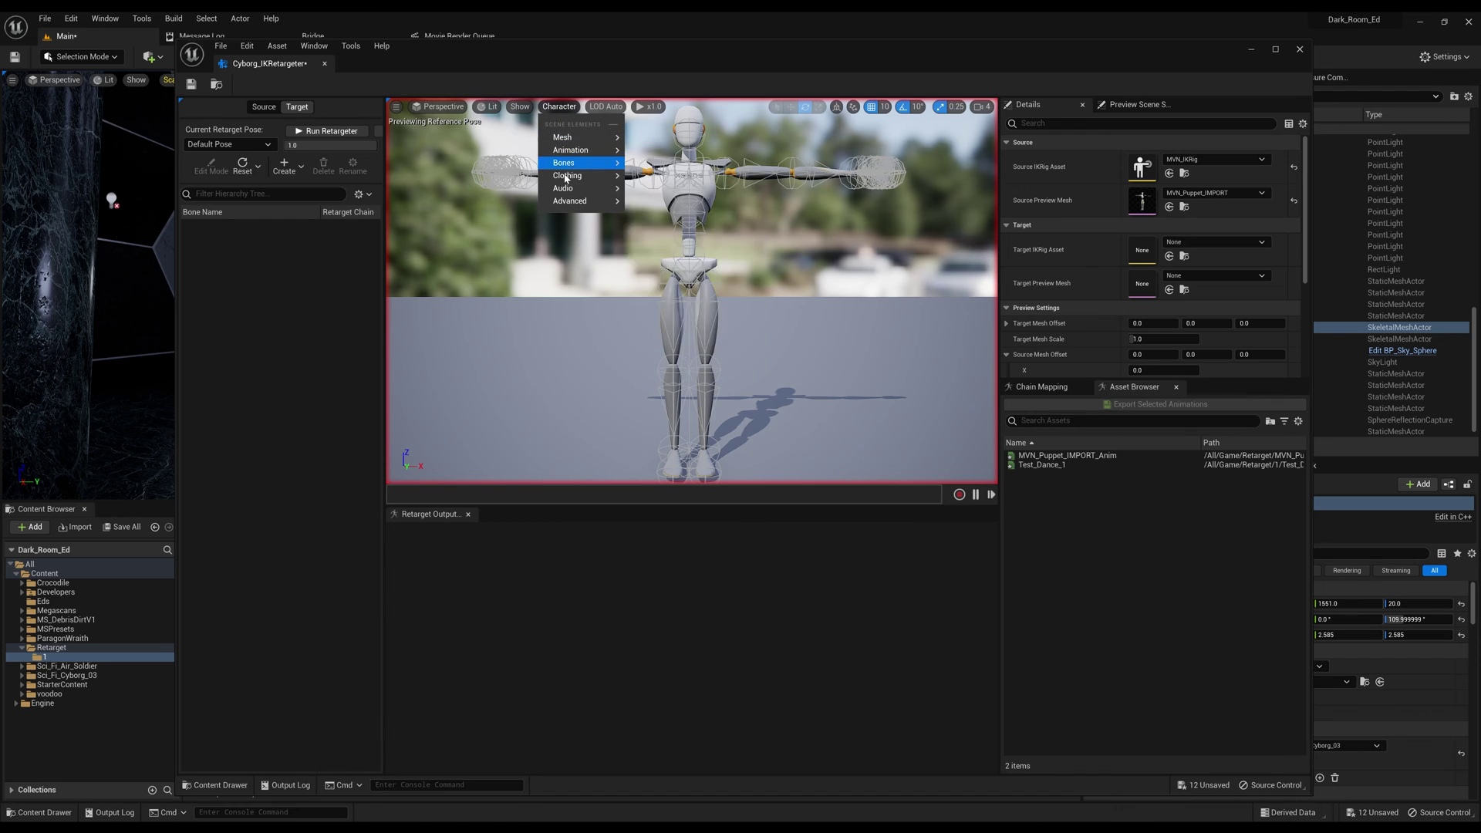
{"action": "mouse_move", "coordinate": [570, 162]}
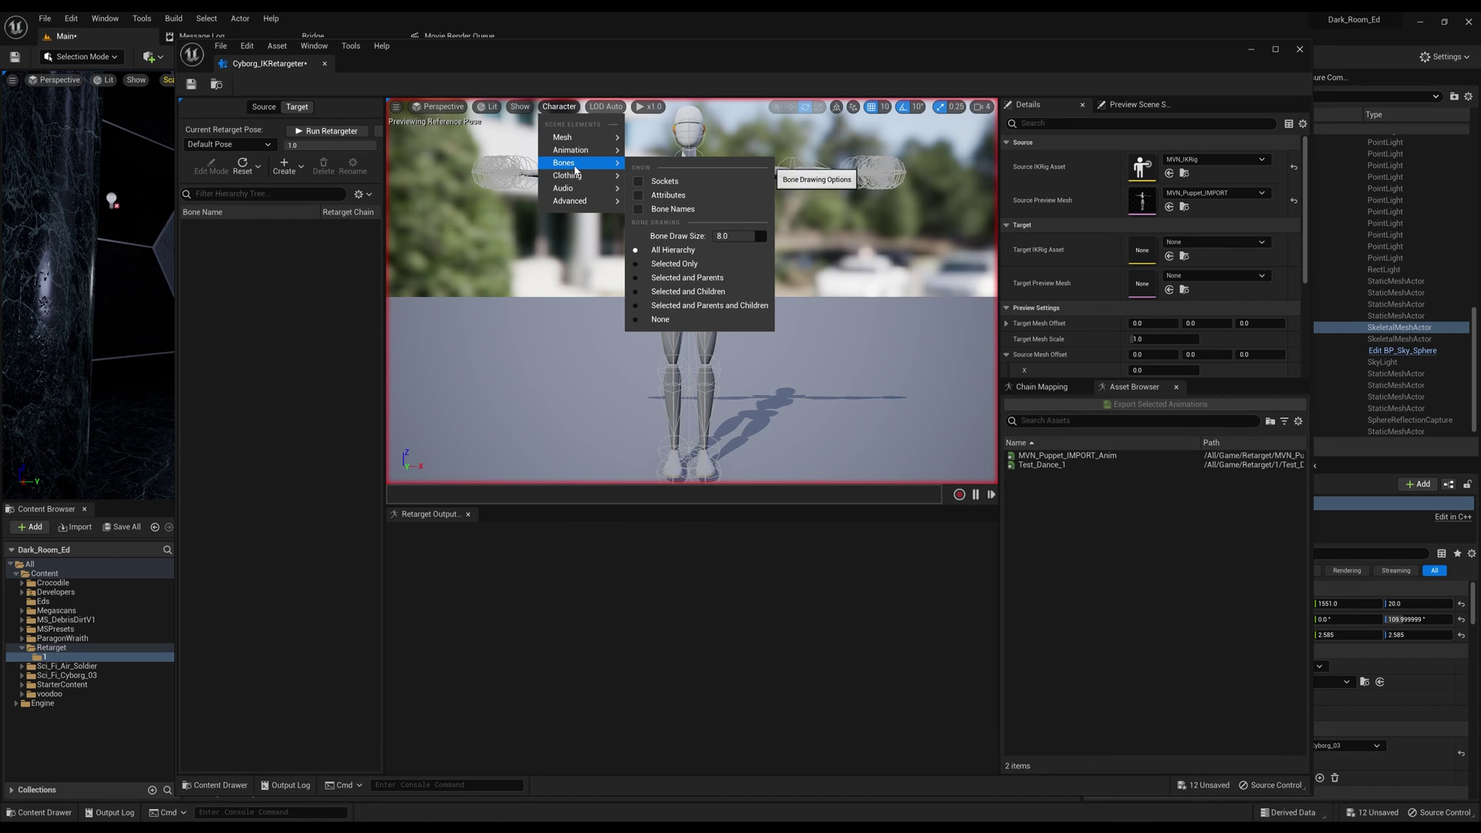
{"action": "left_click_drag", "start_coordinate": [723, 235], "coordinate": [696, 235]}
{"action": "left_click", "coordinate": [722, 235]}
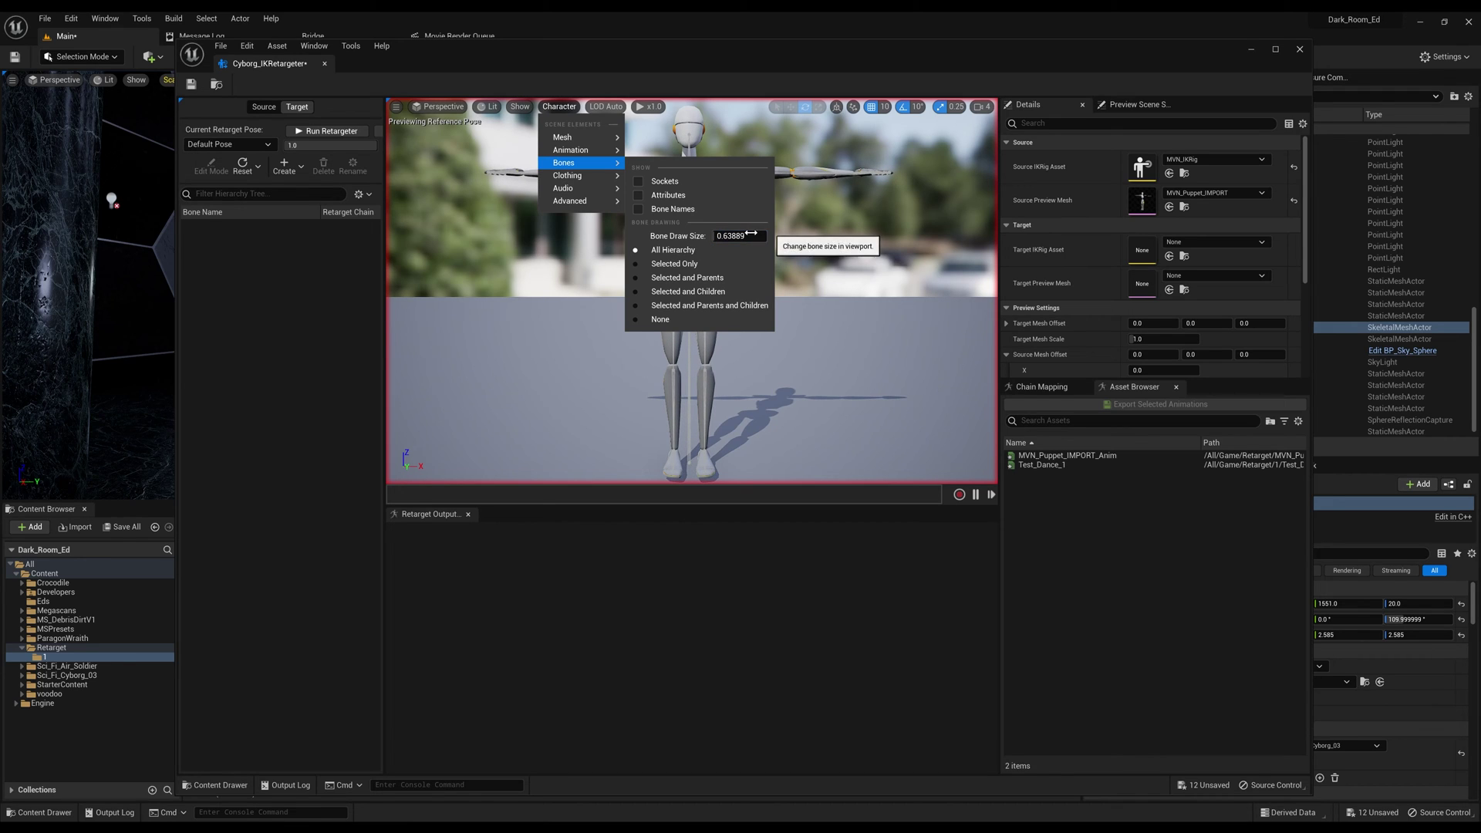
{"action": "left_click", "coordinate": [755, 63]}
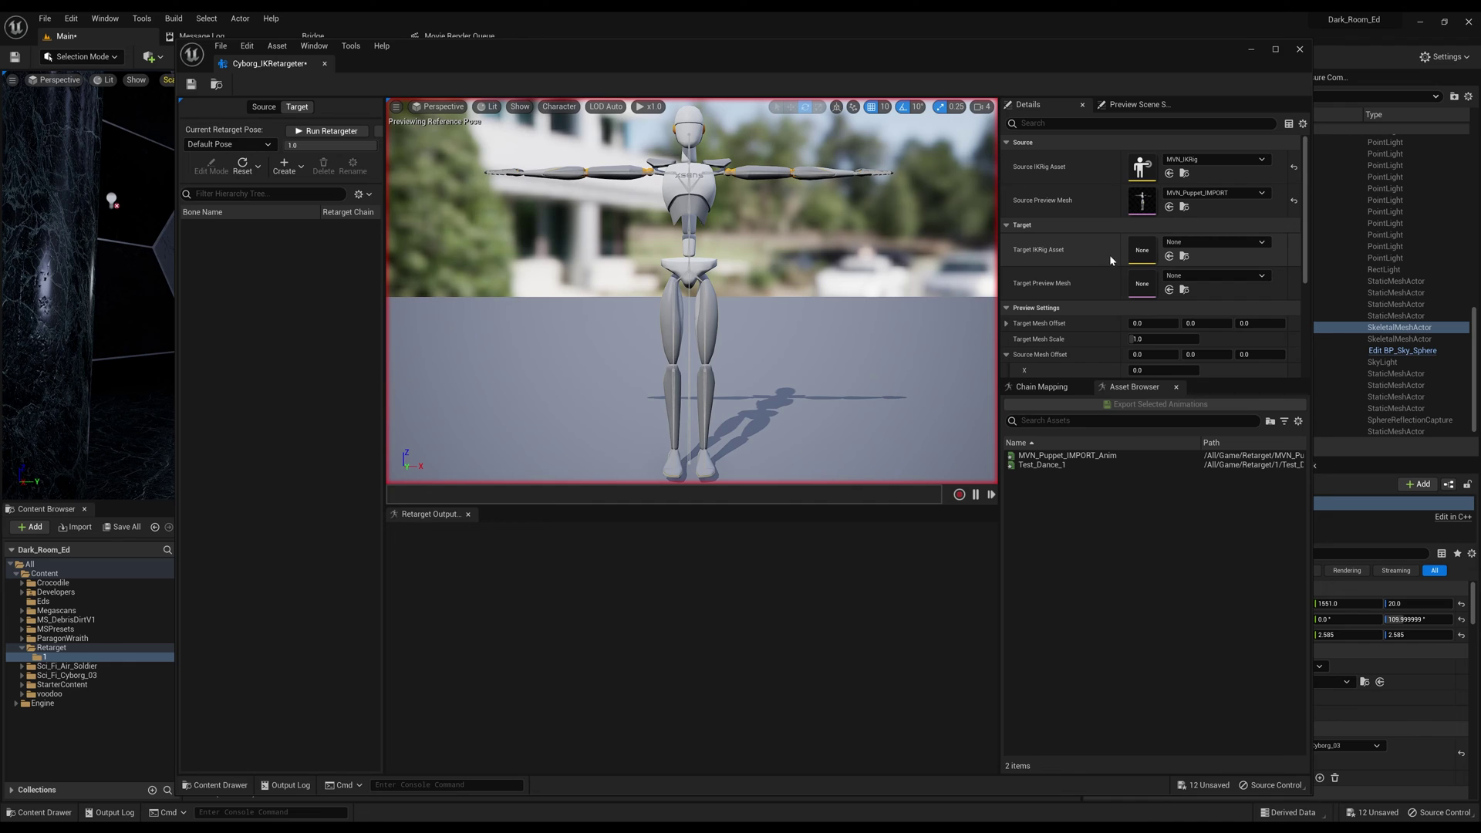
Assign Cyborg_IKRig as the target IK Rig and offset the target mesh about 137 units along X, beside the puppet
{"action": "left_click", "coordinate": [1201, 243]}
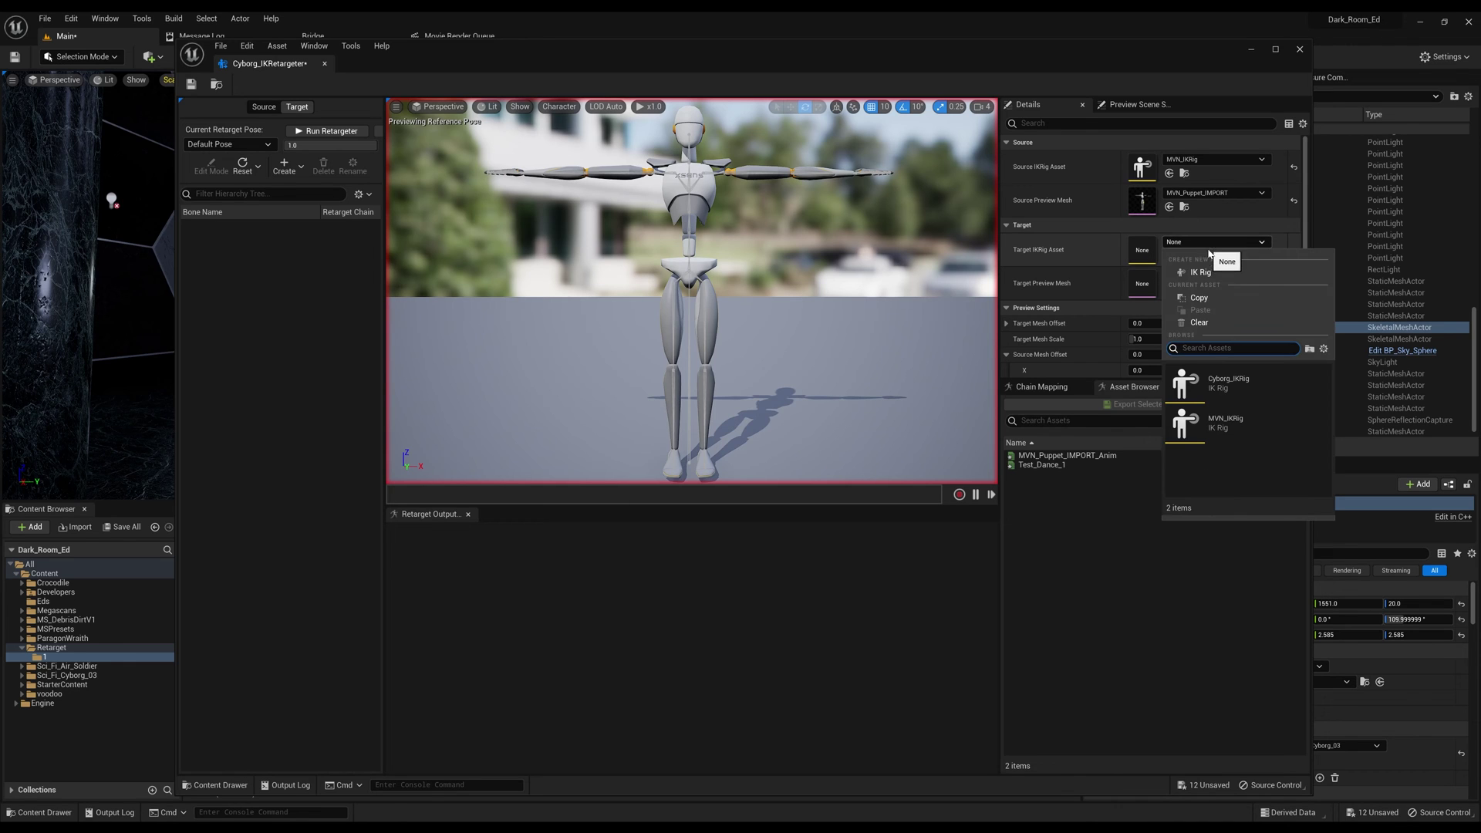
{"action": "left_click", "coordinate": [1229, 388]}
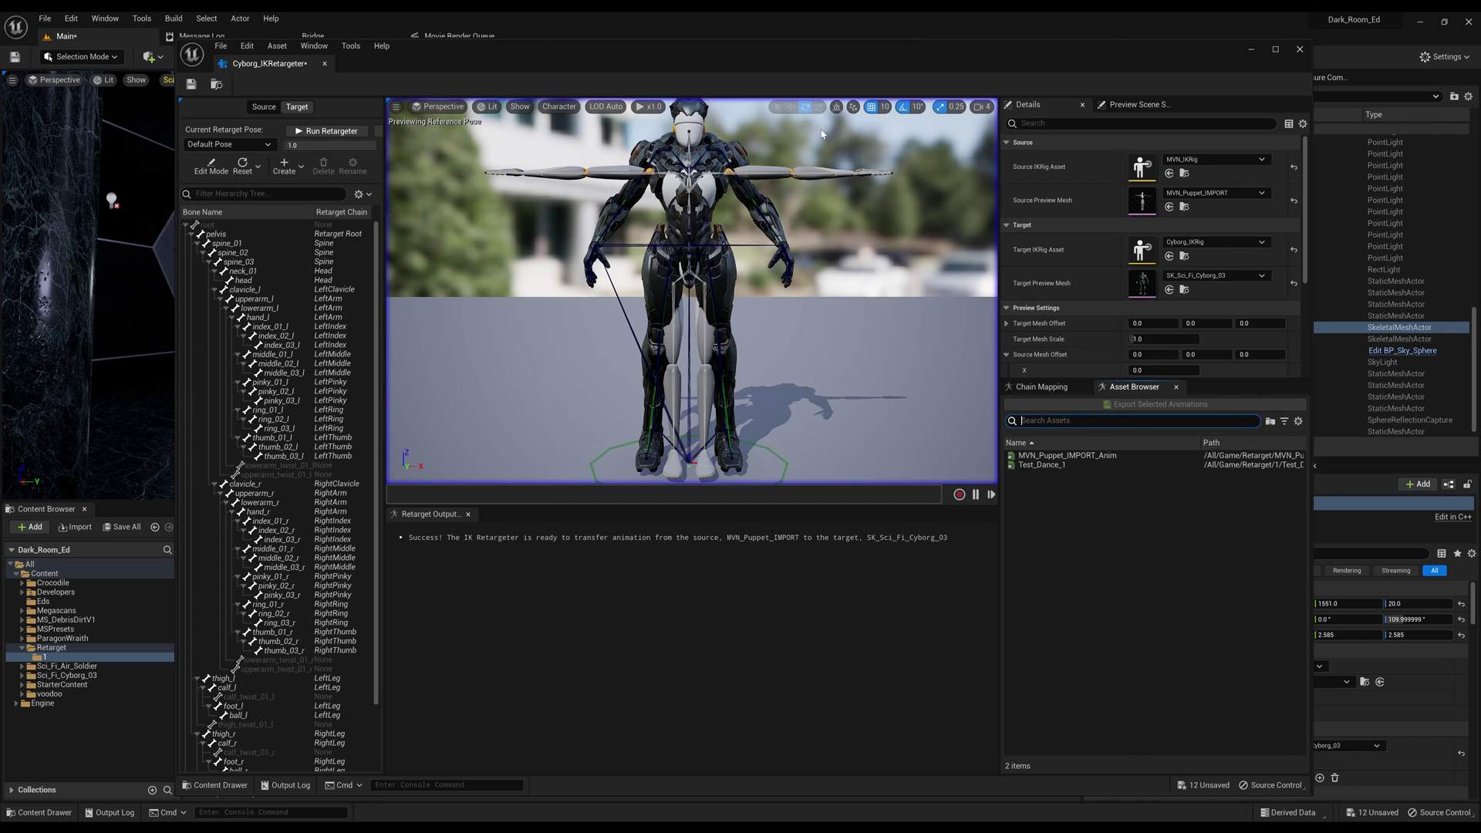
{"action": "scroll", "coordinate": [760, 240], "scroll_direction": "up", "scroll_amount": 3}
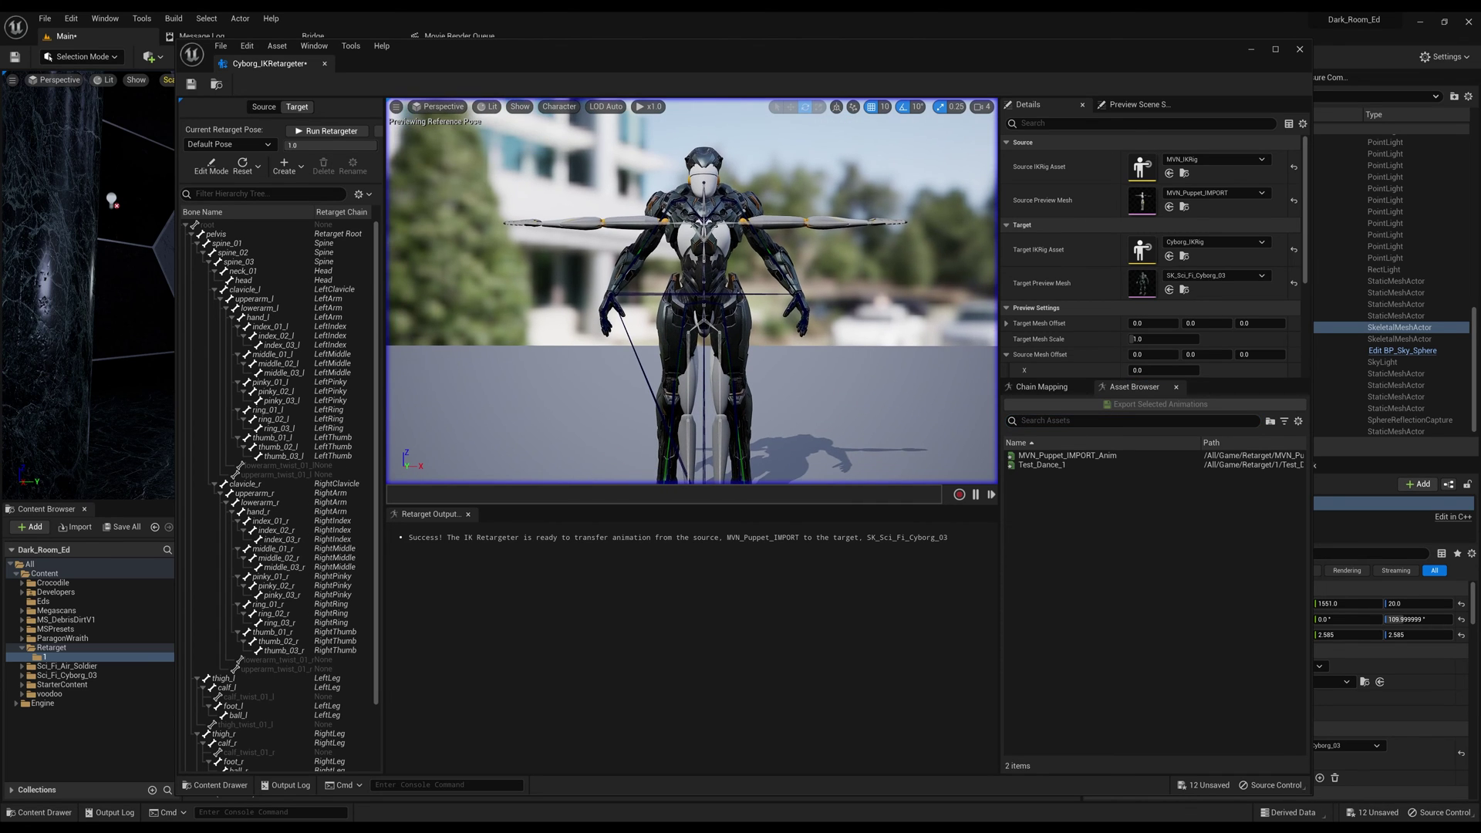
{"action": "mouse_move", "coordinate": [760, 238]}
{"action": "middle_mouse_down"}
{"action": "mouse_move", "coordinate": [799, 238]}
{"action": "mouse_move", "coordinate": [735, 250]}
{"action": "middle_mouse_up"}
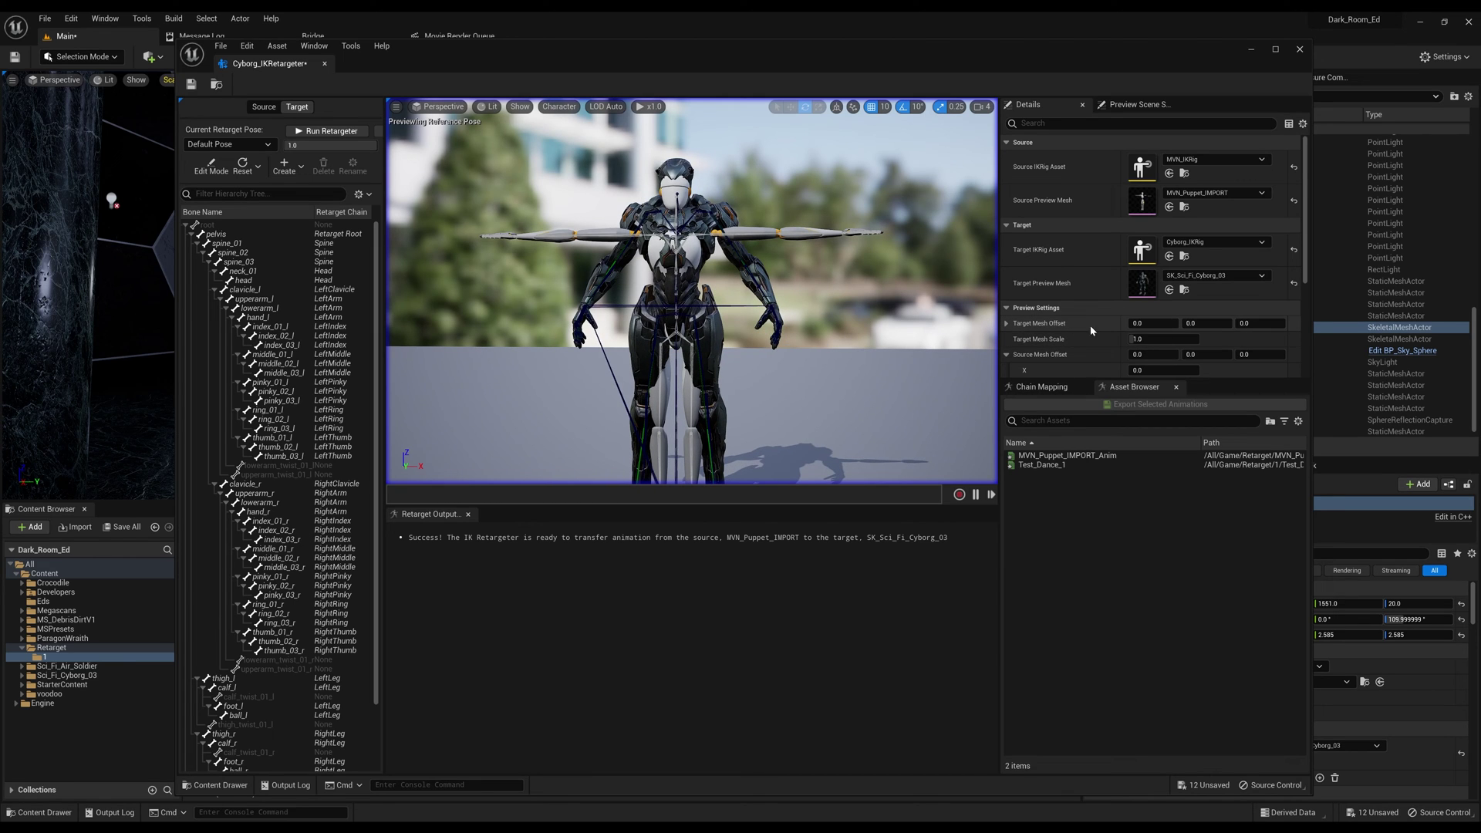
{"action": "left_click_drag", "start_coordinate": [1132, 326], "coordinate": [1211, 326]}
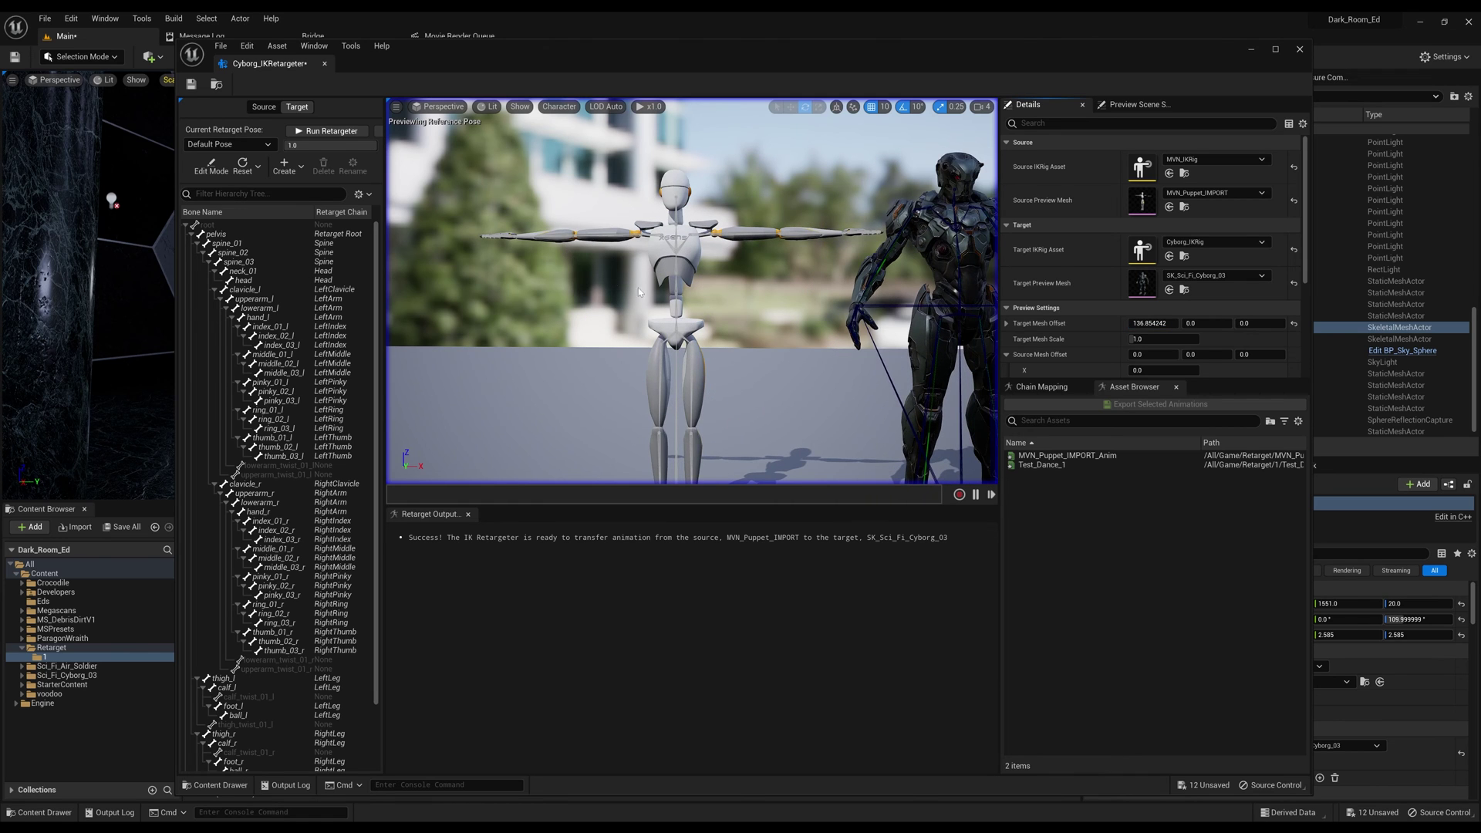
{"action": "middle_click_drag", "start_coordinate": [639, 292], "coordinate": [799, 273]}
{"action": "scroll", "coordinate": [771, 291], "scroll_direction": "up", "scroll_amount": 2}
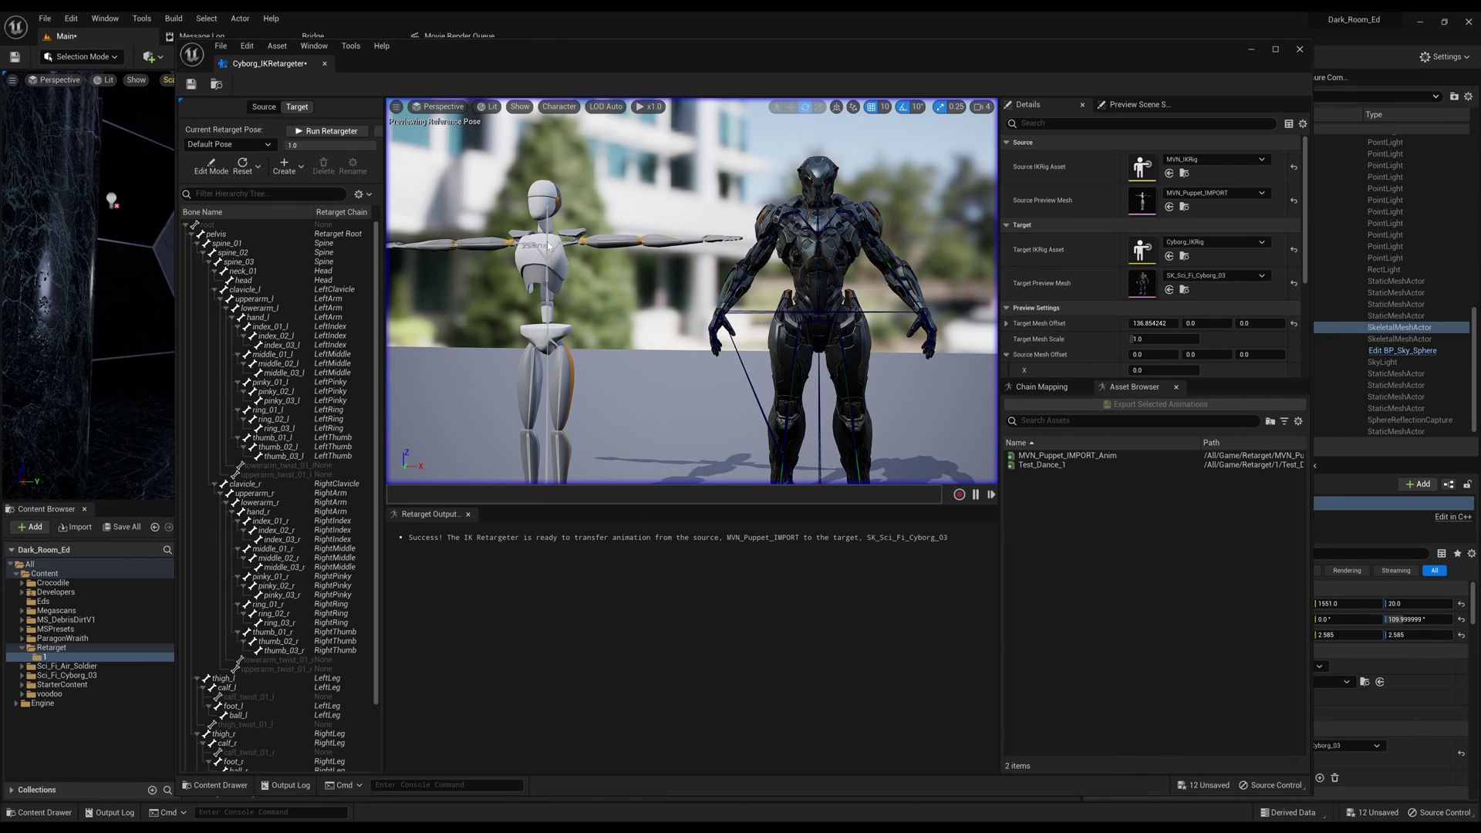
Enable retarget pose editing for the target and select the cyborg's upperarm_r bone
{"action": "left_click", "coordinate": [213, 171]}
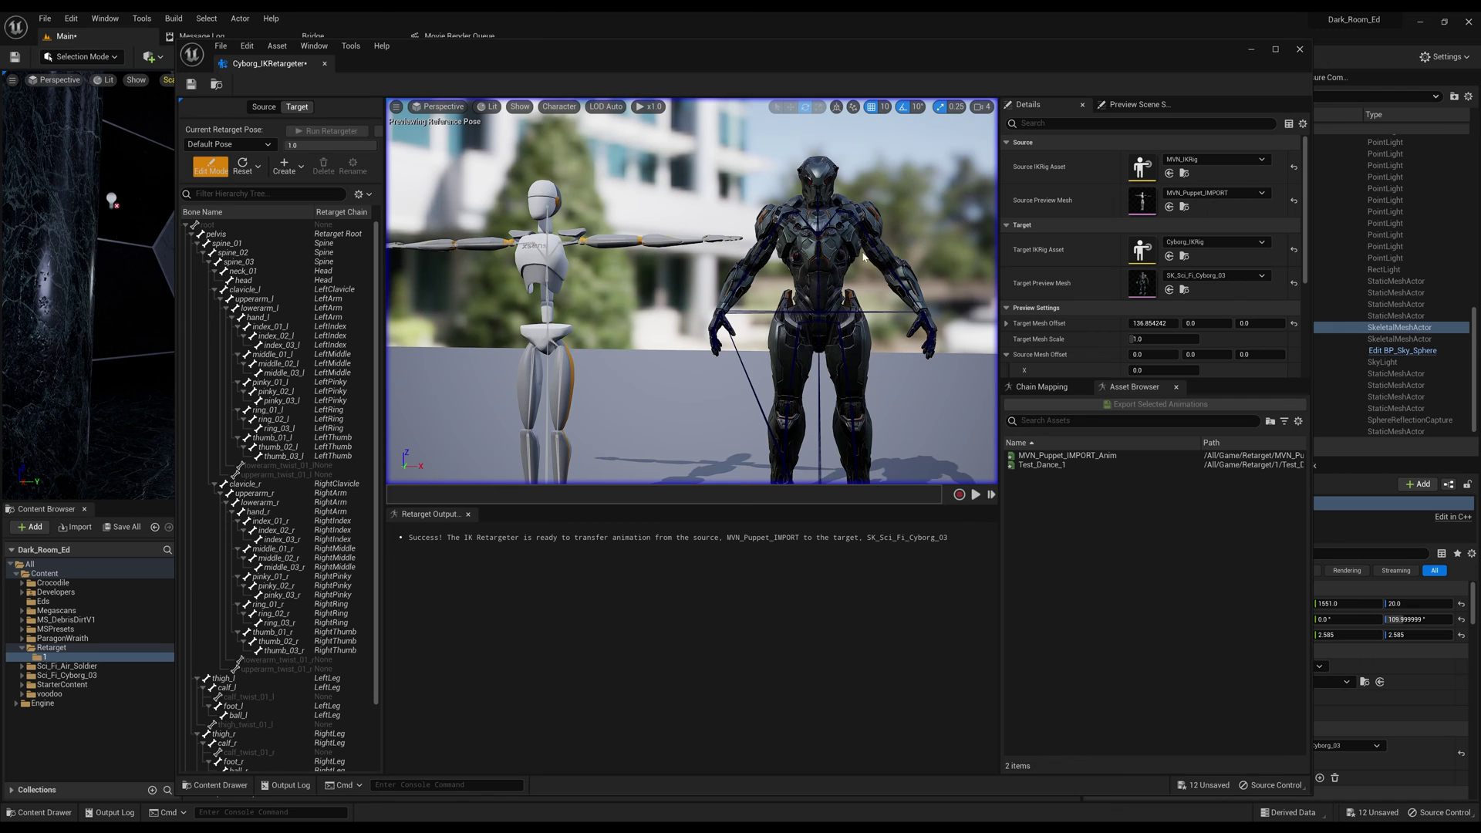
{"action": "scroll", "coordinate": [867, 248], "scroll_direction": "up", "scroll_amount": 5}
{"action": "left_click_drag", "start_coordinate": [867, 249], "coordinate": [740, 254]}
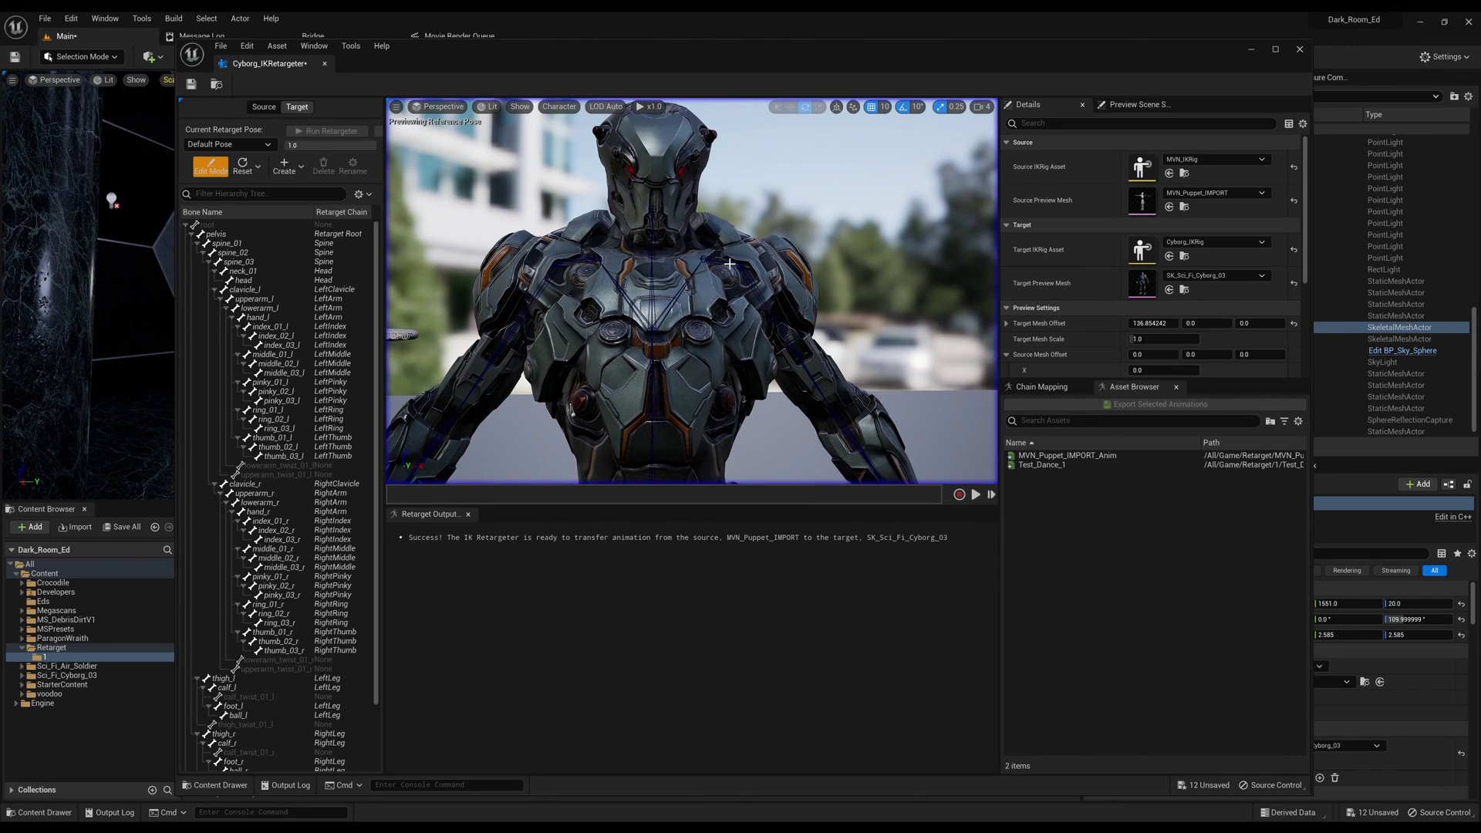
{"action": "left_click", "coordinate": [588, 264]}
{"action": "left_click", "coordinate": [554, 264]}
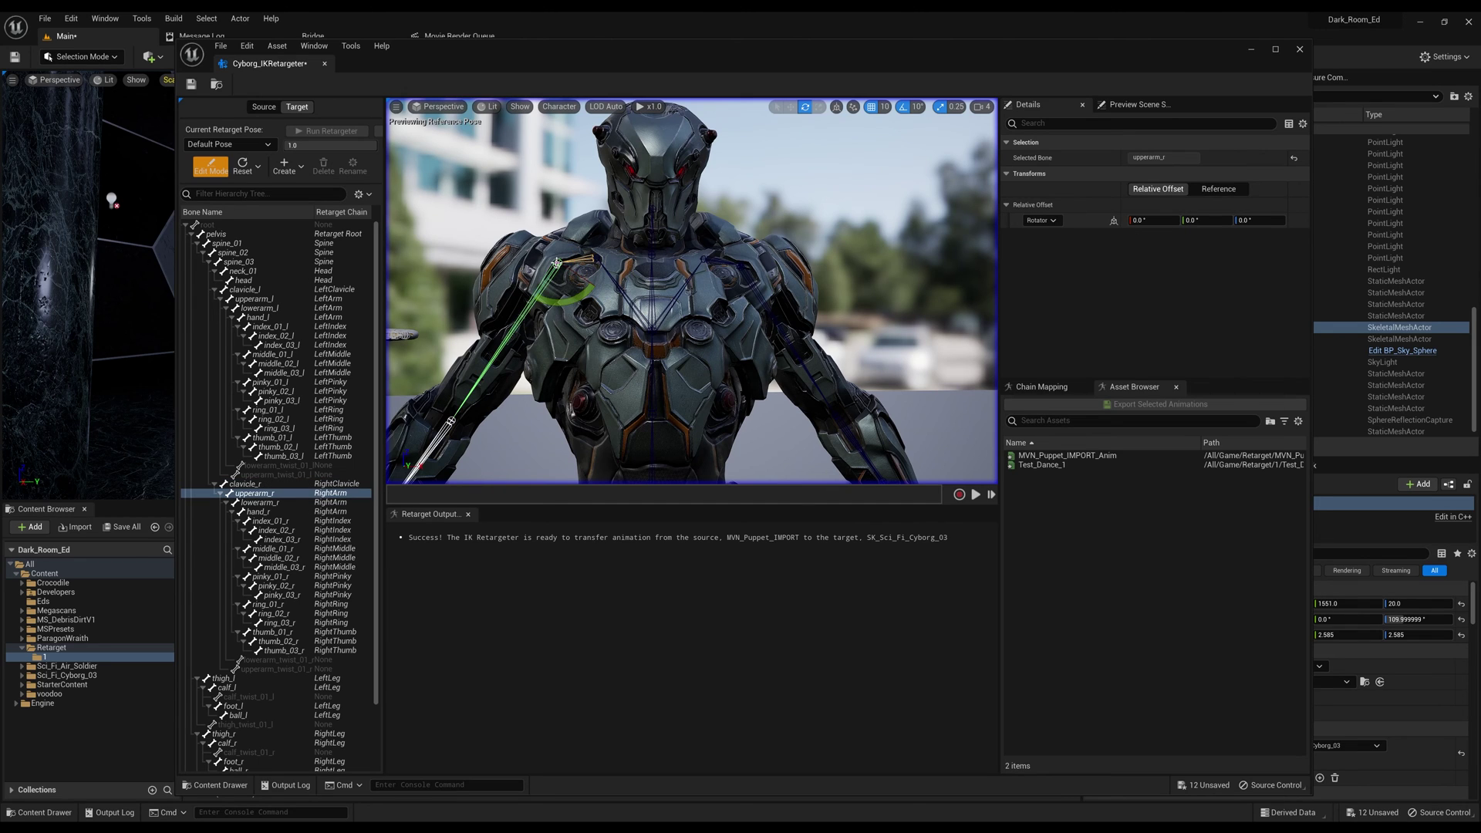
{"action": "left_click", "coordinate": [250, 495]}
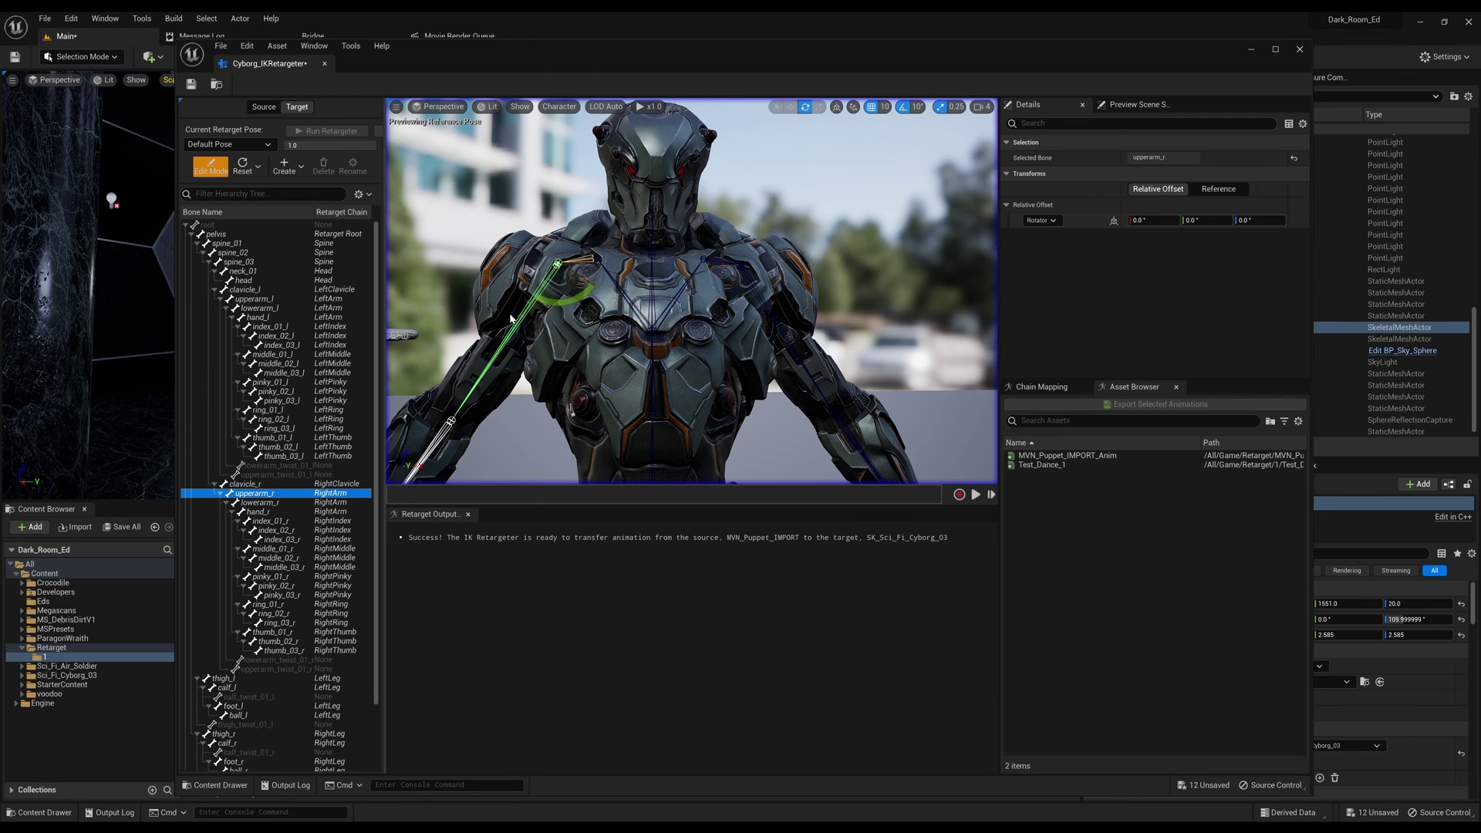
{"action": "key", "text": "f"}
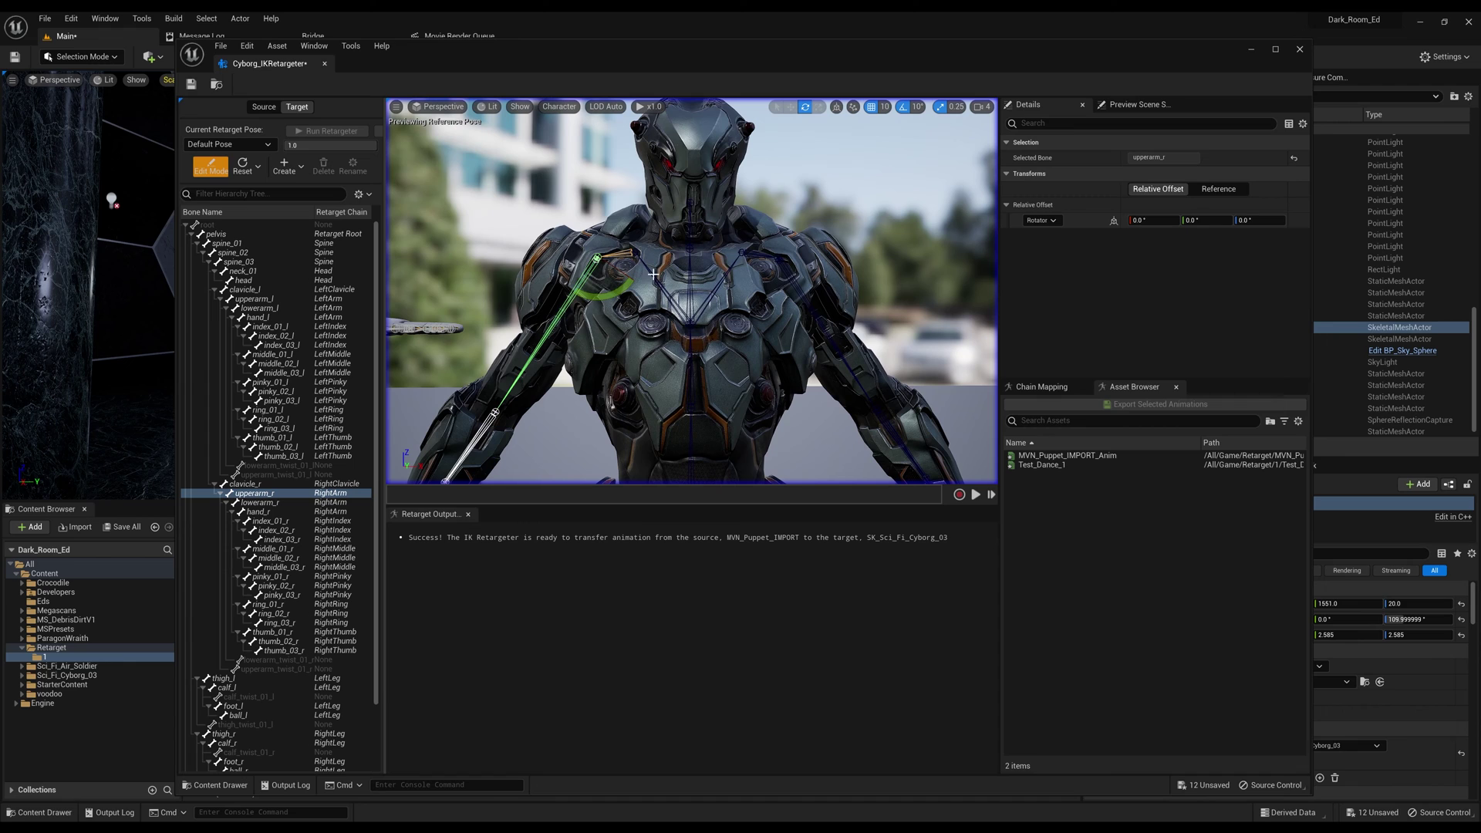
{"action": "left_click", "coordinate": [608, 277]}
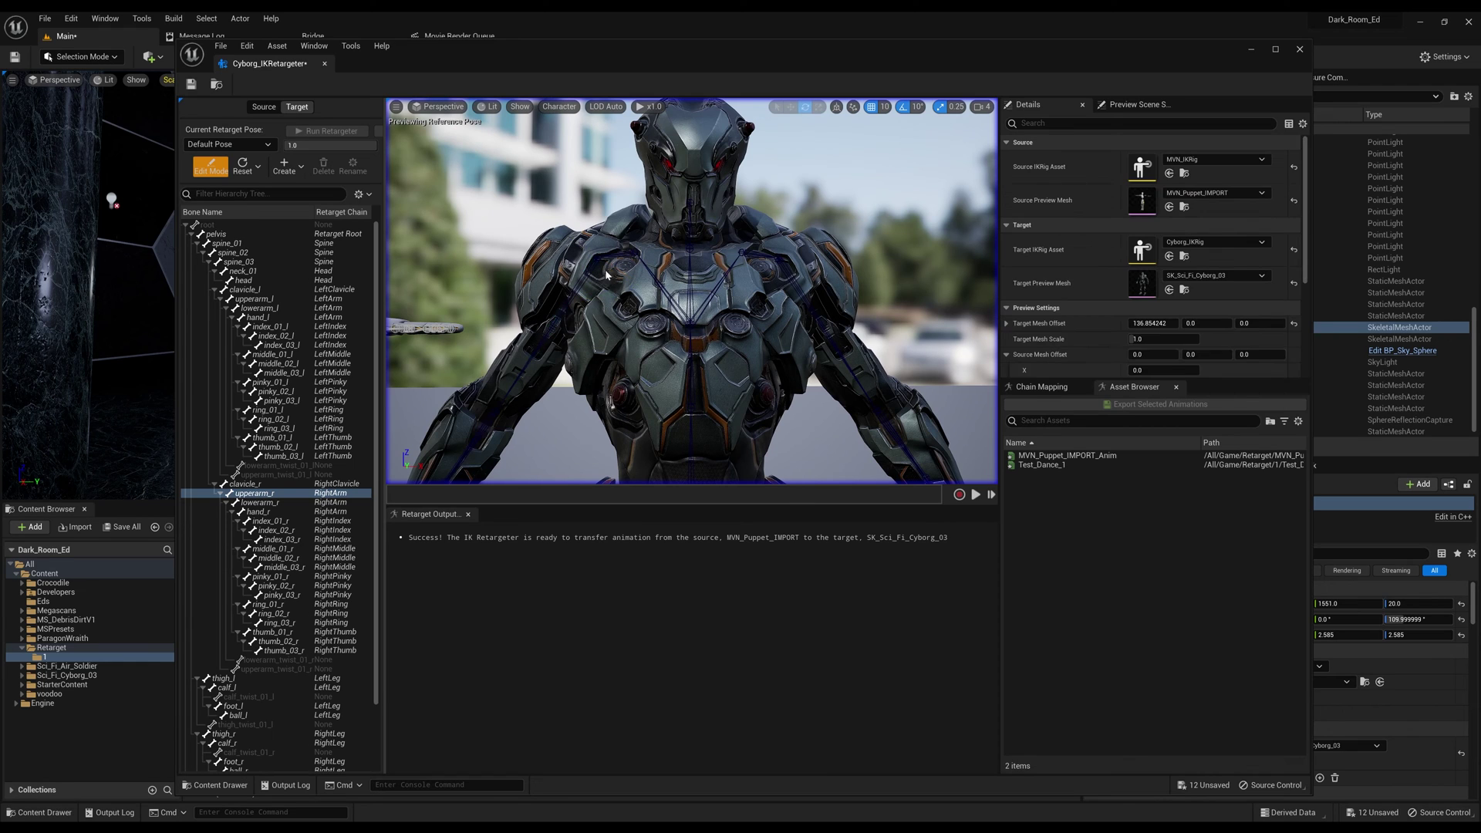
{"action": "left_click", "coordinate": [609, 274]}
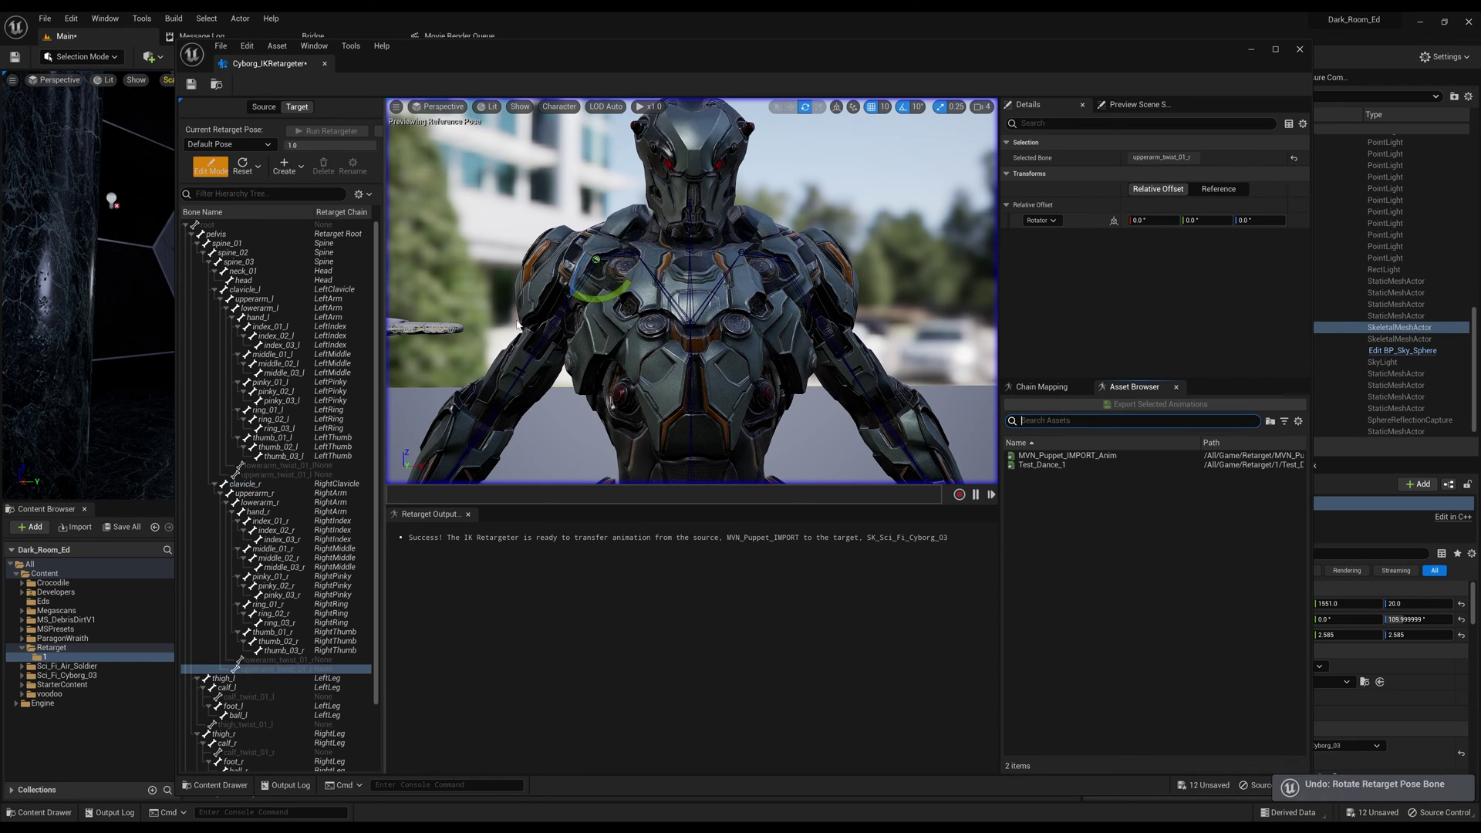
{"action": "key", "text": "ctrl+z"}
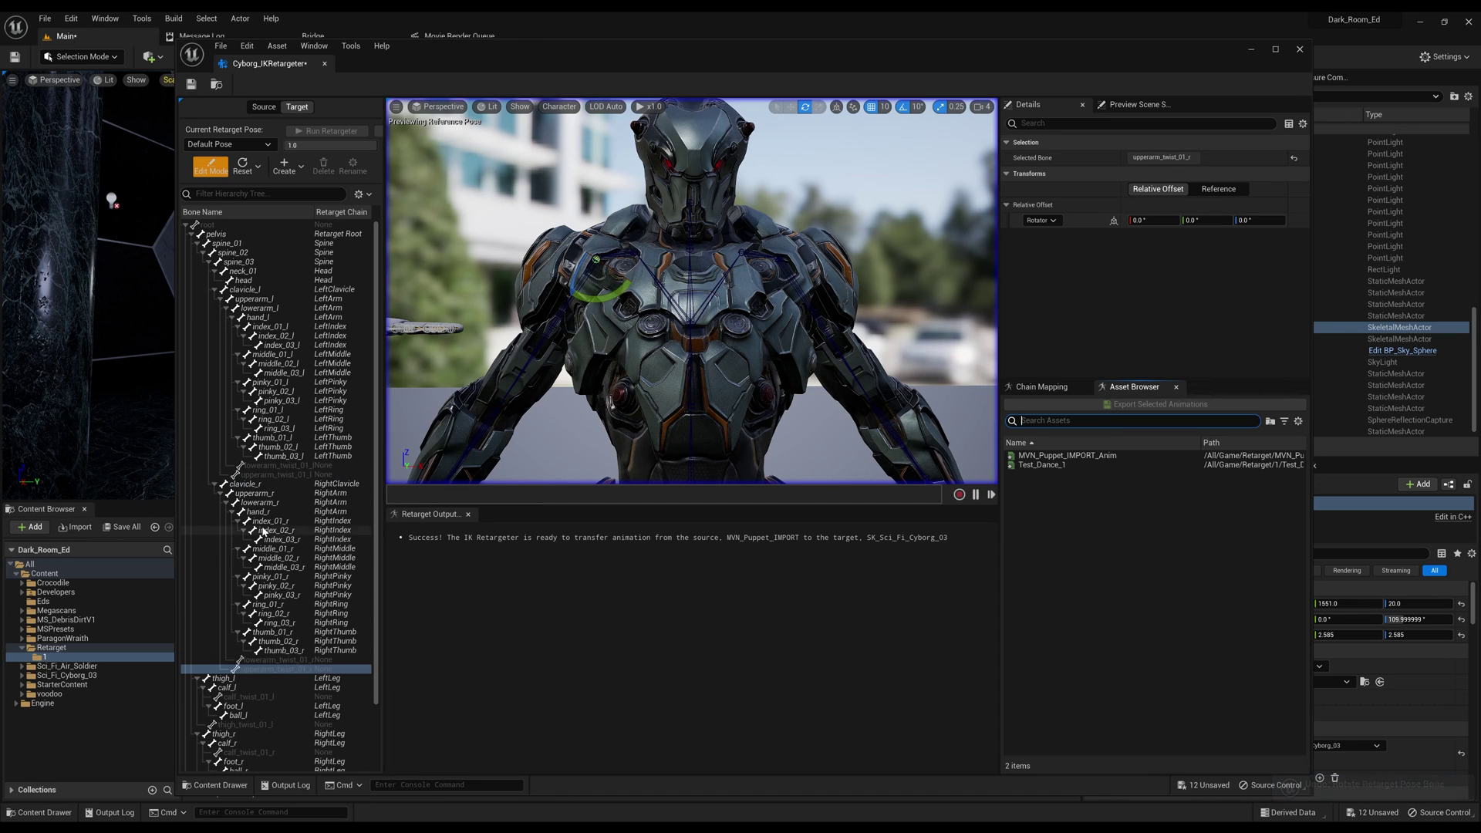
Raise both cyborg arms toward a T-pose by rotating upperarm_r and upperarm_l to a 60° relative offset on the Y axis
{"action": "left_click", "coordinate": [251, 493]}
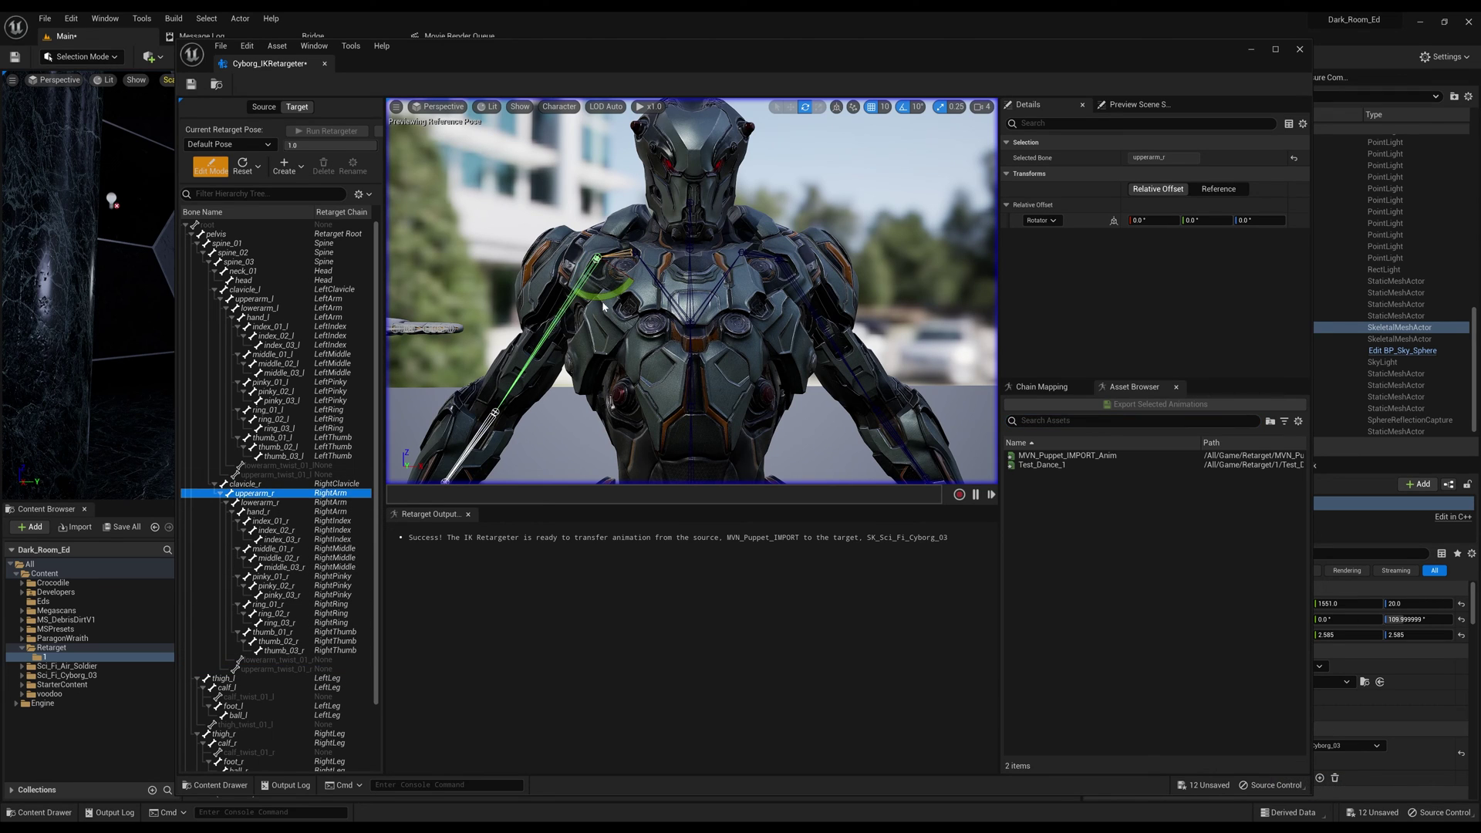
{"action": "left_click_drag", "start_coordinate": [609, 291], "coordinate": [584, 222]}
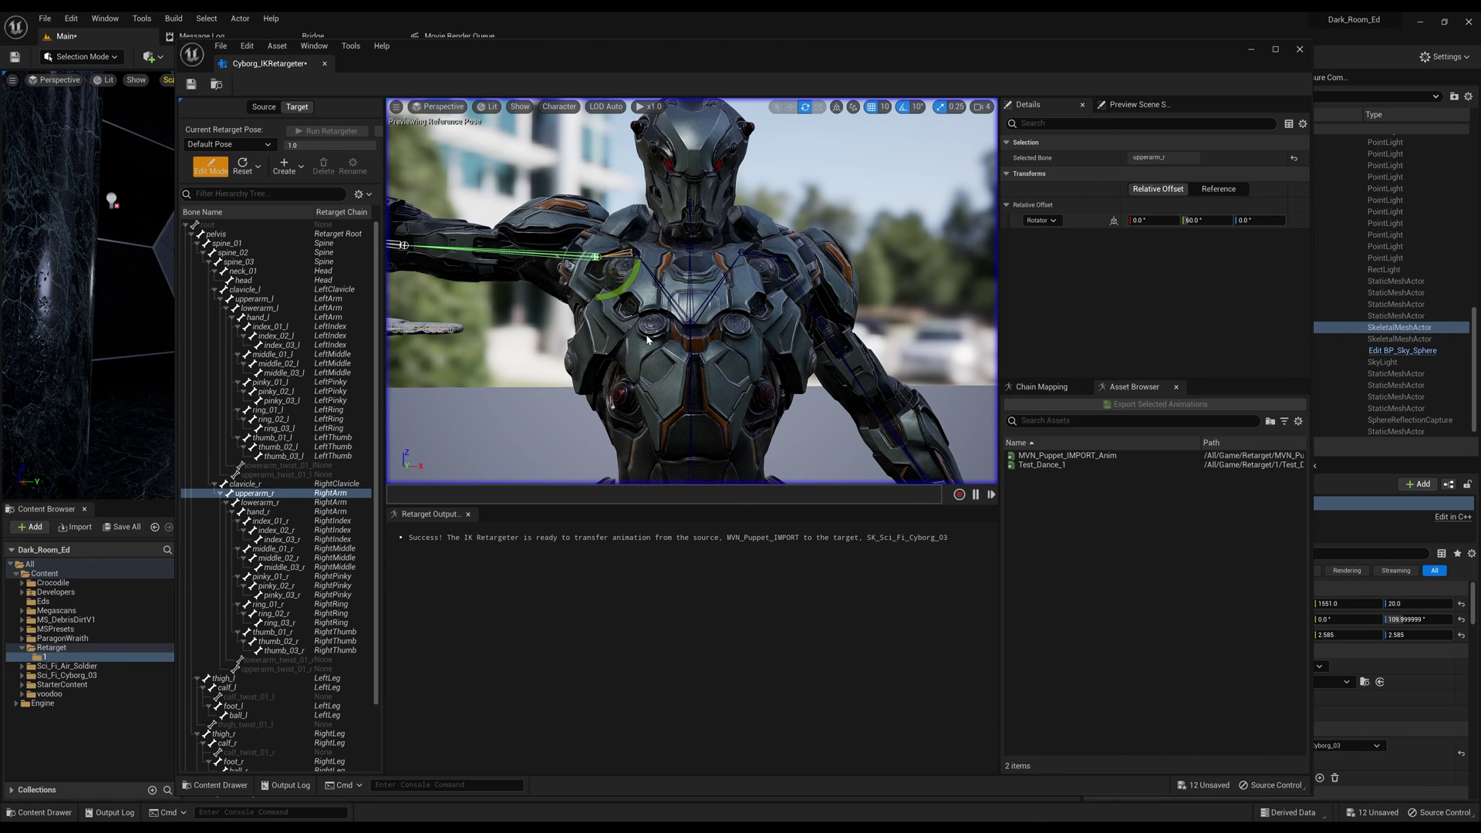
{"action": "left_click", "coordinate": [776, 256]}
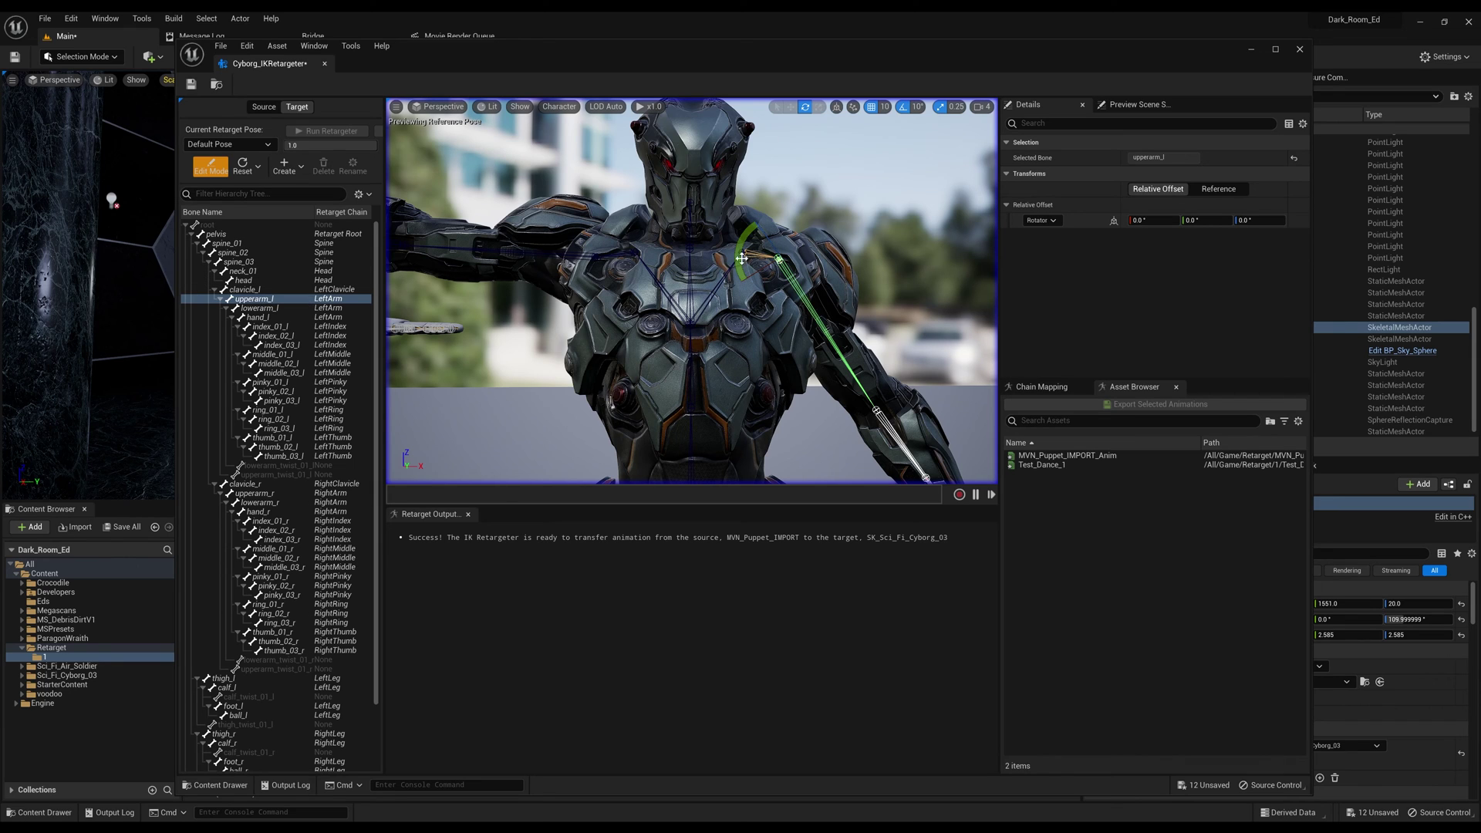
{"action": "left_click_drag", "start_coordinate": [744, 258], "coordinate": [746, 294]}
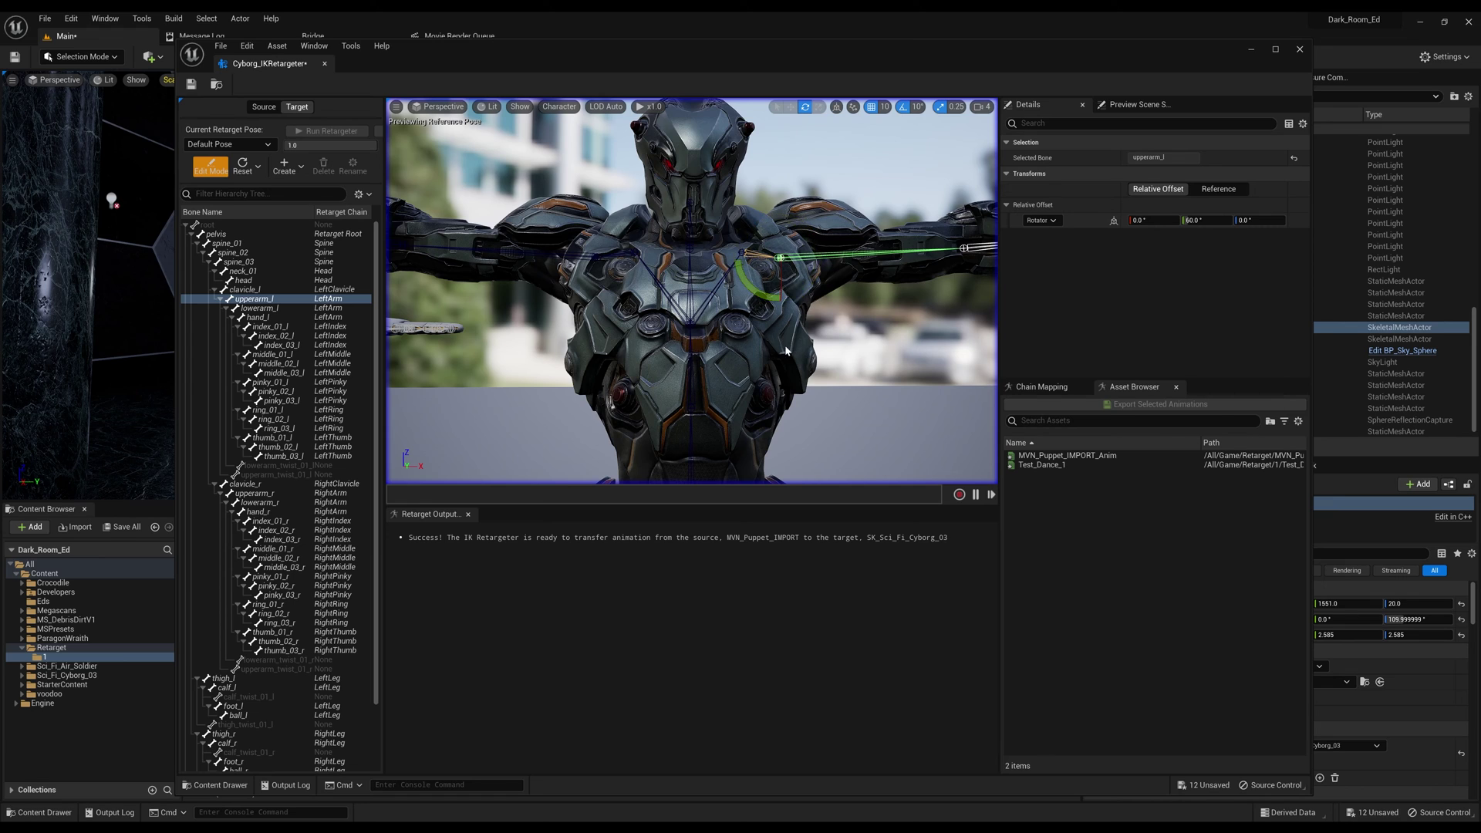
Rotate the cyborg's head bone to a relative Z offset of -20° to match the puppet's head pose
{"action": "scroll", "coordinate": [785, 350], "scroll_direction": "down", "scroll_amount": 5}
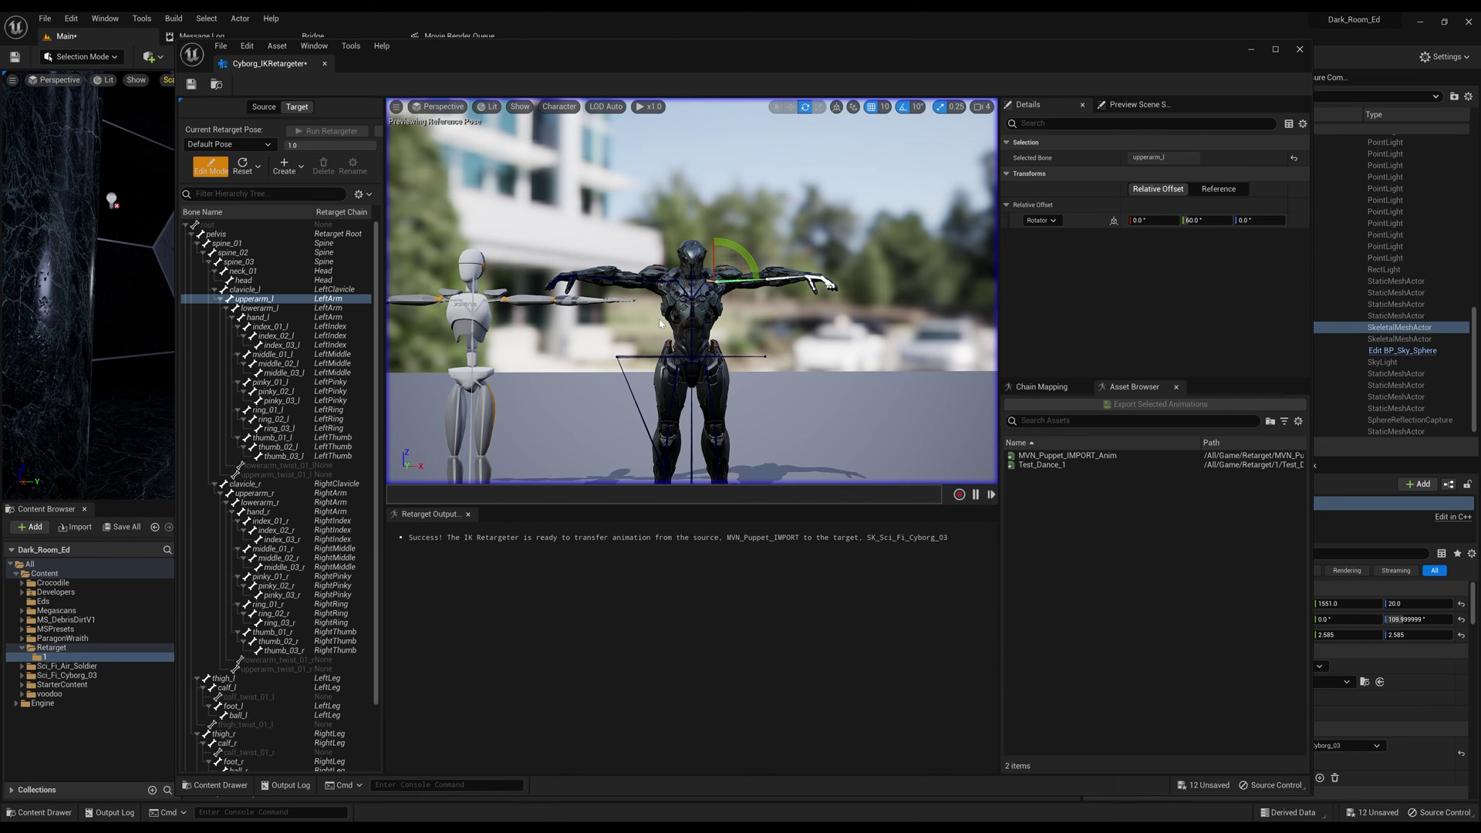
{"action": "middle_click_drag", "start_coordinate": [661, 318], "coordinate": [779, 312]}
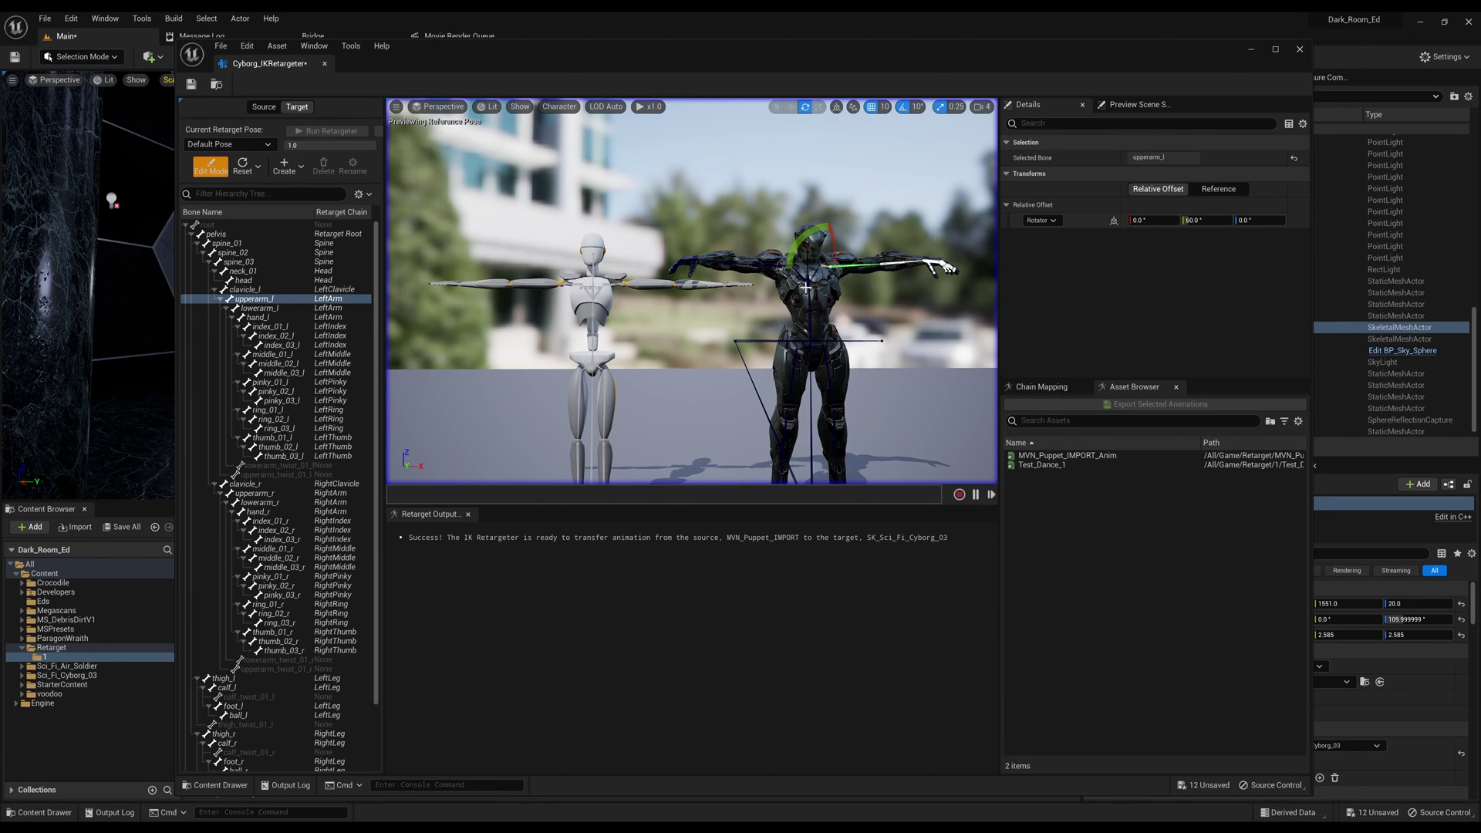
{"action": "right_click_drag", "start_coordinate": [699, 283], "coordinate": [699, 213]}
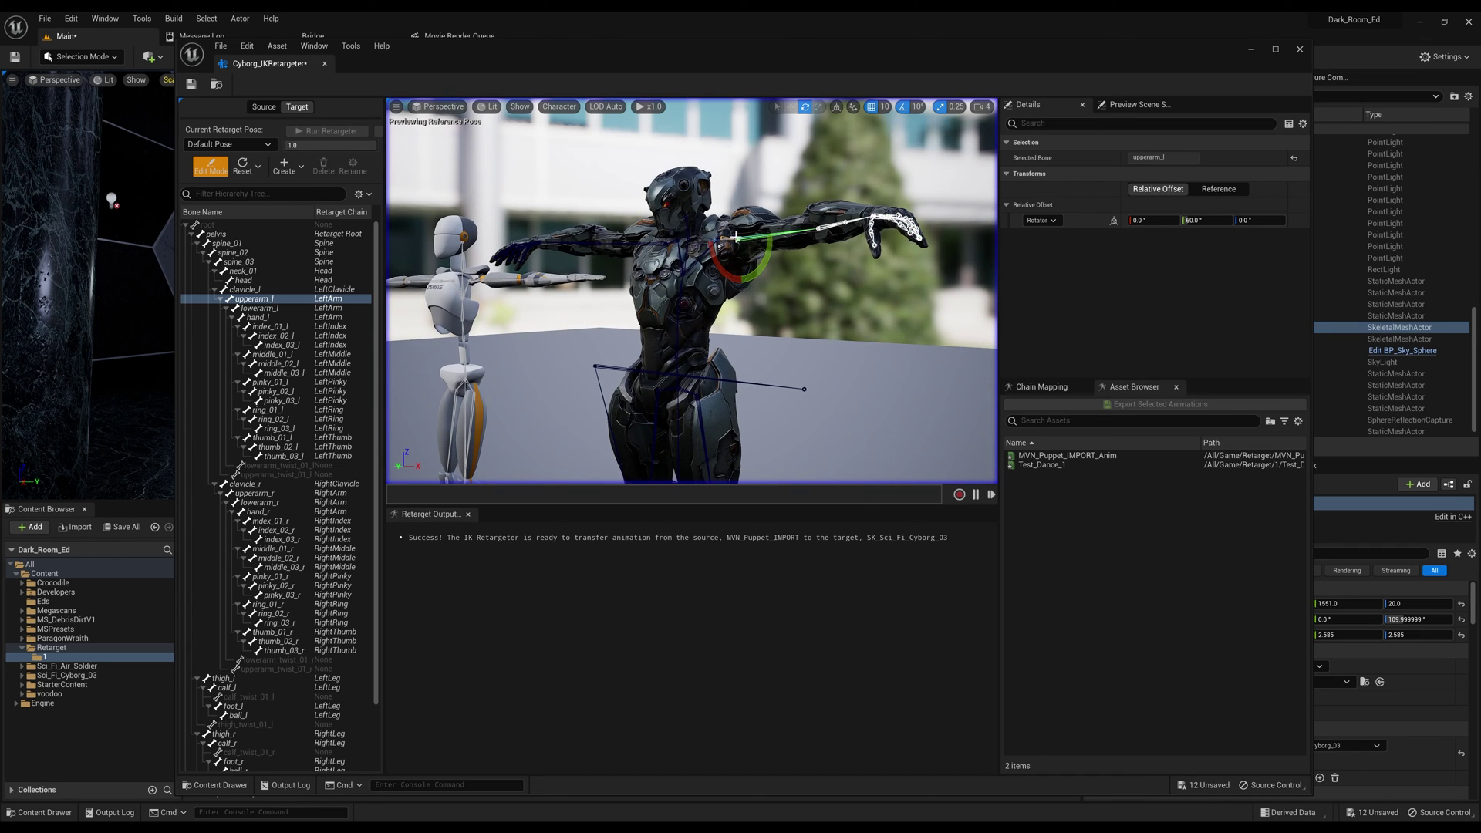
{"action": "left_click", "coordinate": [687, 216]}
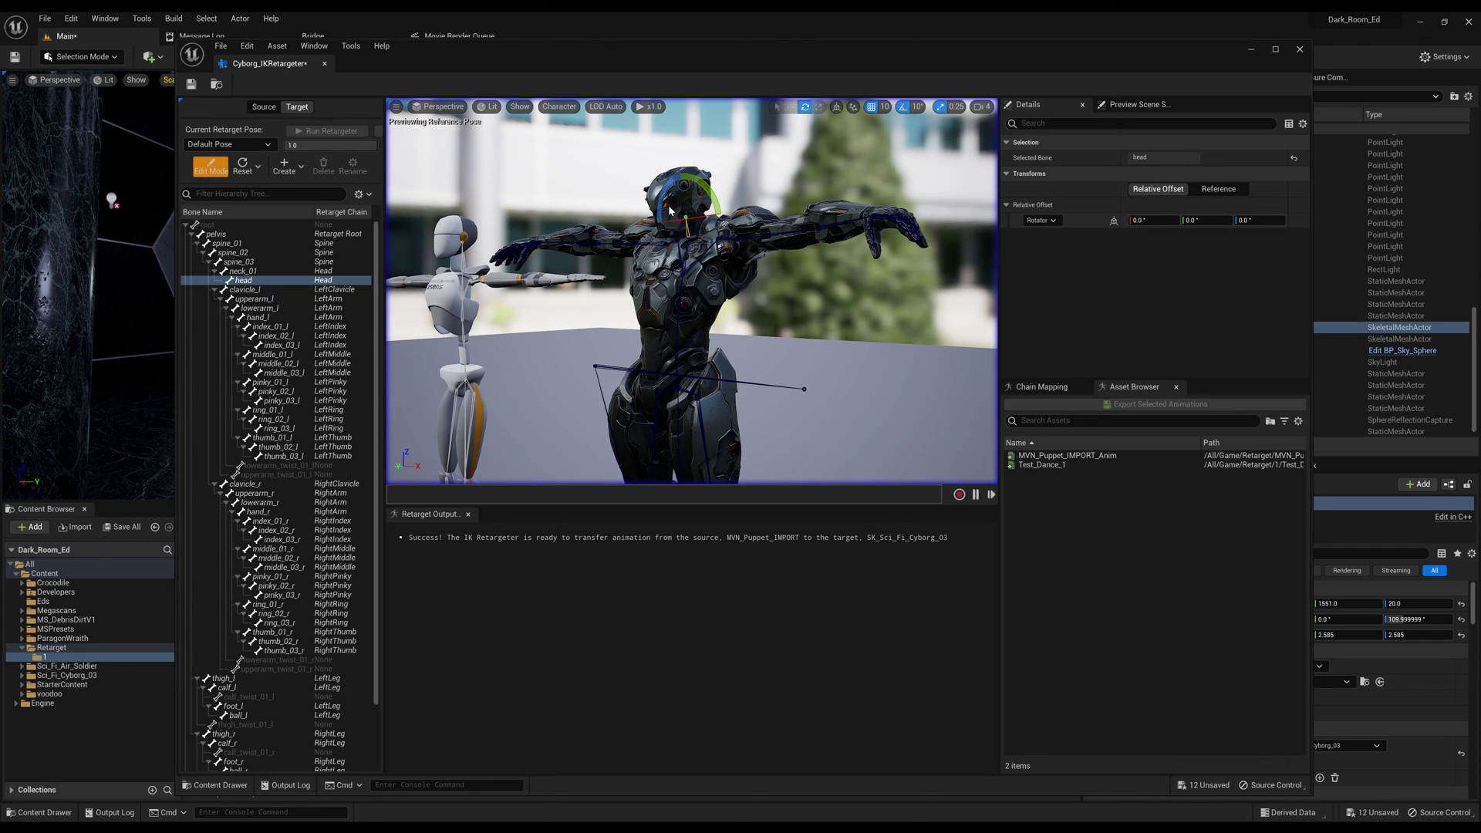
{"action": "left_click_drag", "start_coordinate": [670, 210], "coordinate": [653, 227]}
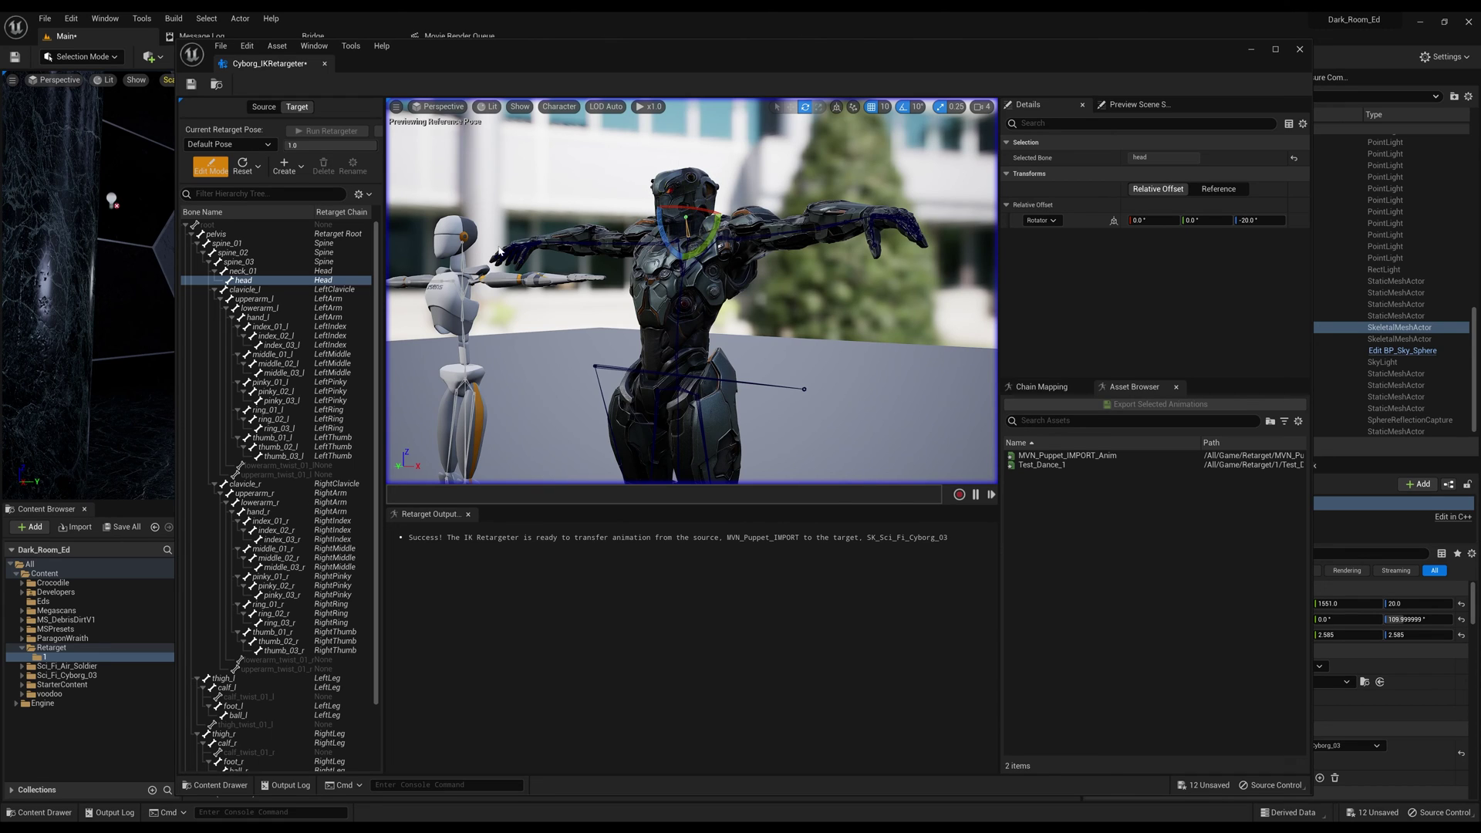
Rotate the cyborg's hand_l bone to a relative Z offset of 10° to straighten the left hand in line with the forearm
{"action": "left_click", "coordinate": [875, 230]}
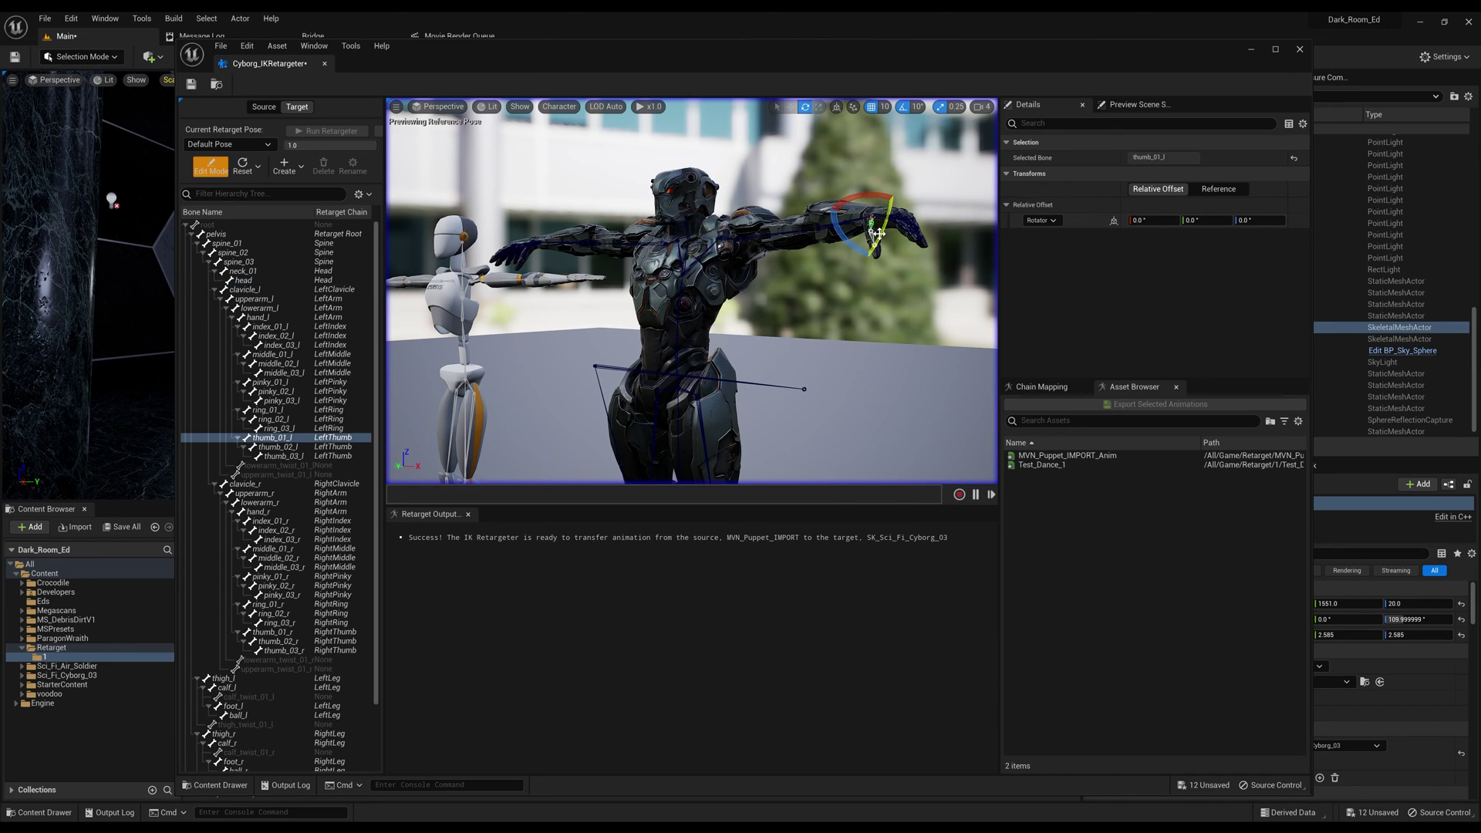
{"action": "key", "text": "f"}
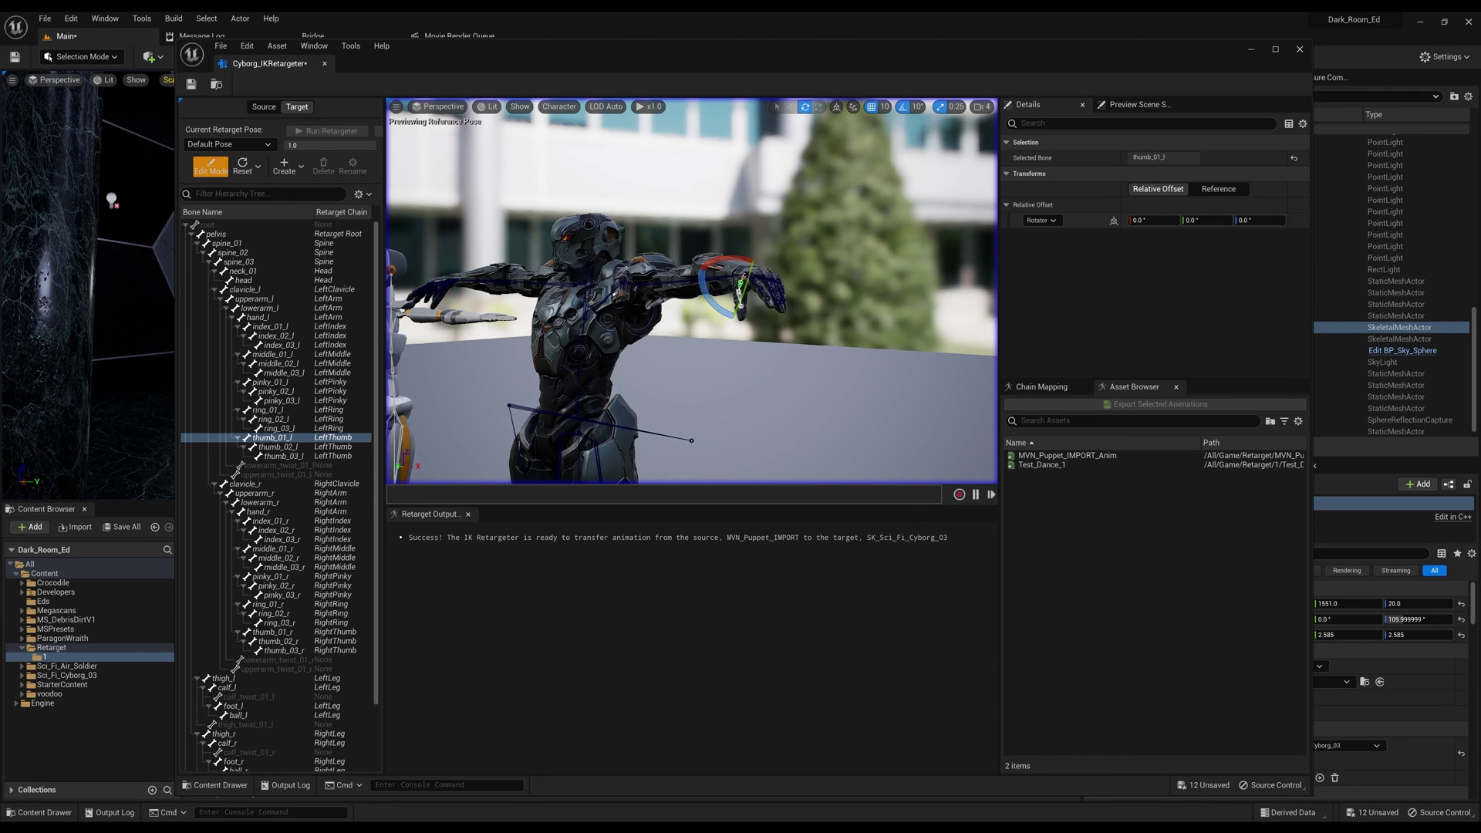
{"action": "right_click_drag", "start_coordinate": [691, 293], "coordinate": [722, 285]}
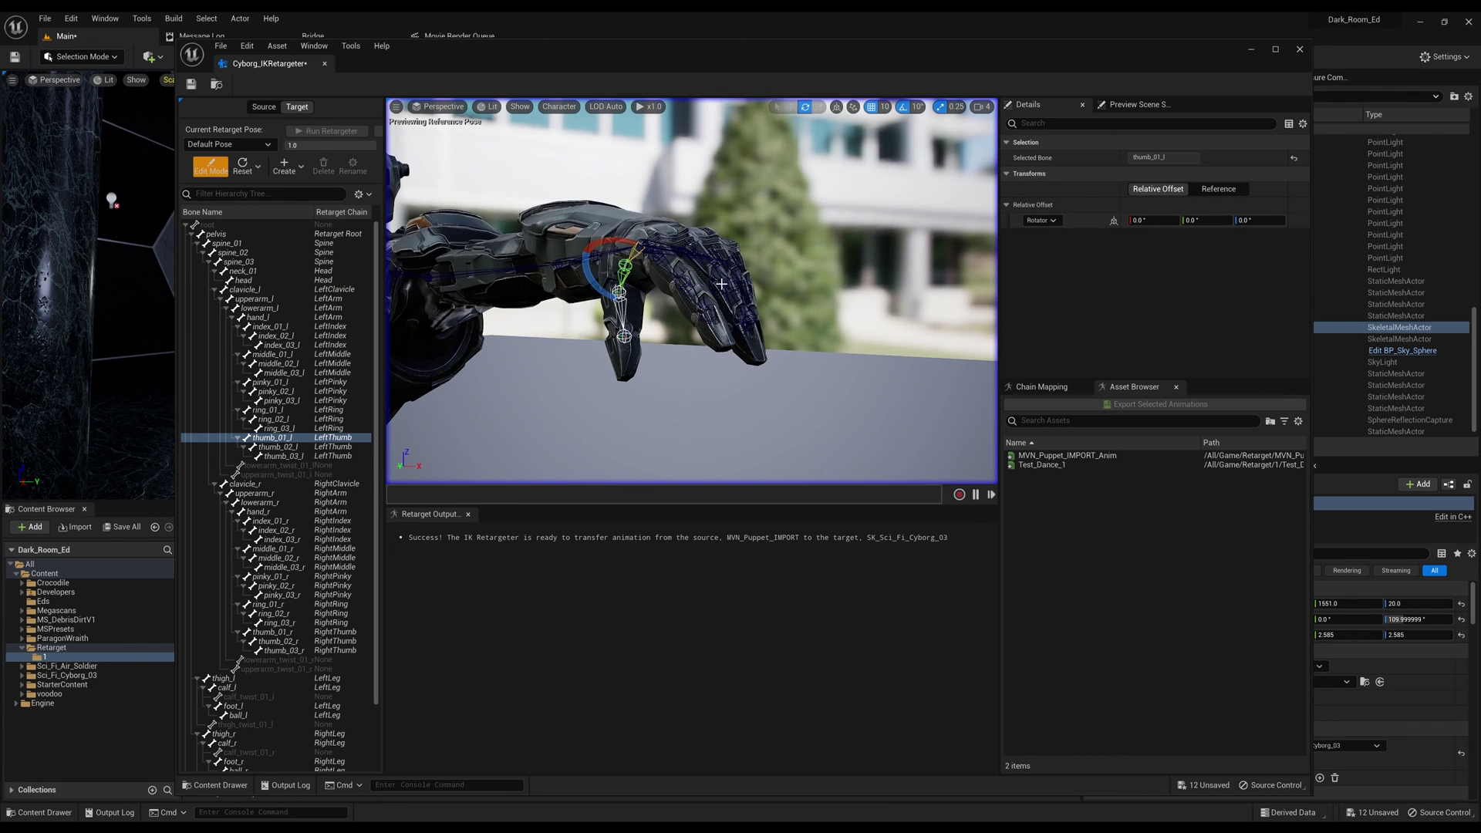
{"action": "left_click", "coordinate": [640, 243]}
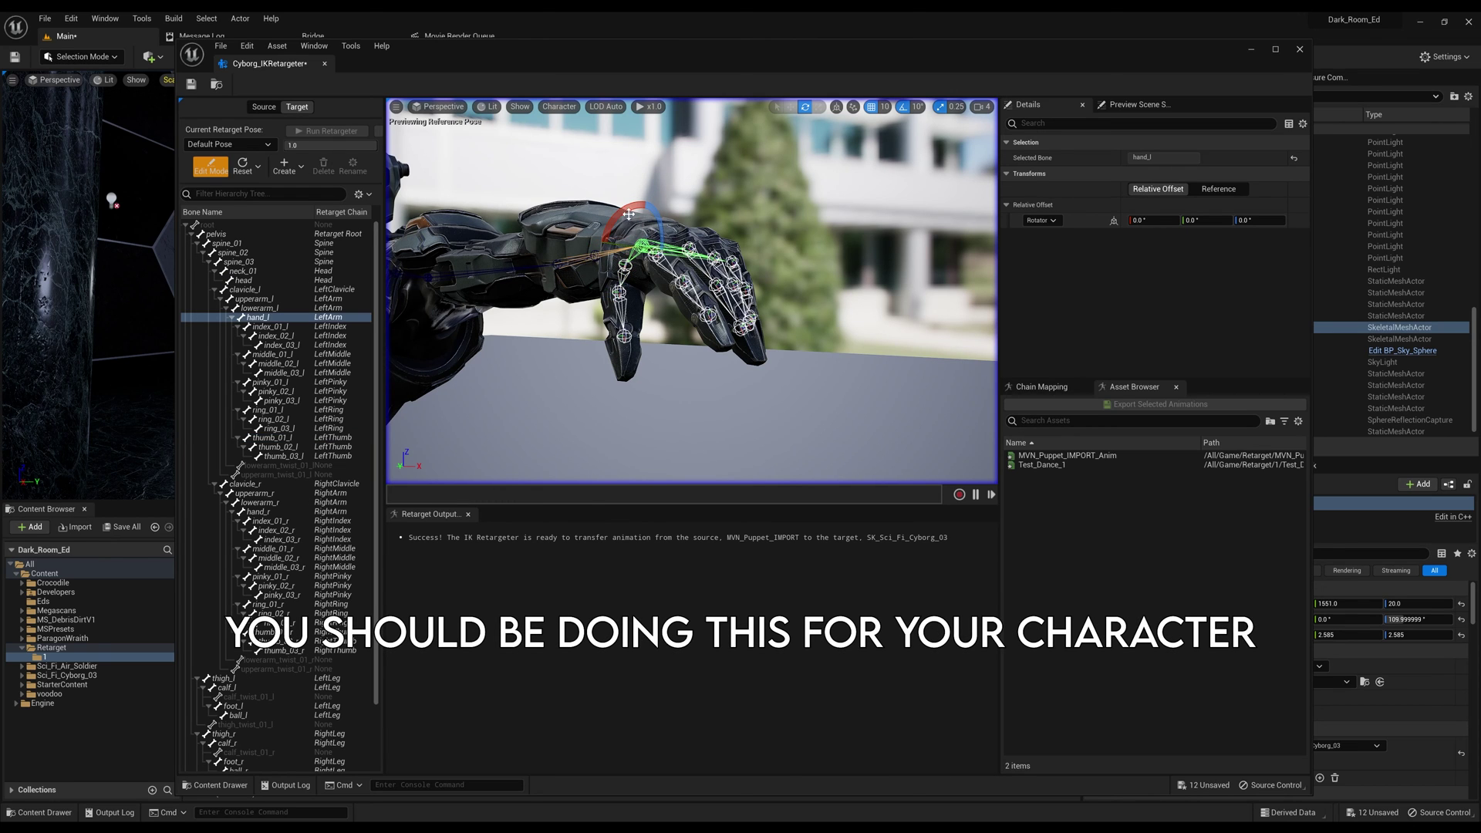
{"action": "left_click_drag", "start_coordinate": [660, 216], "coordinate": [580, 420]}
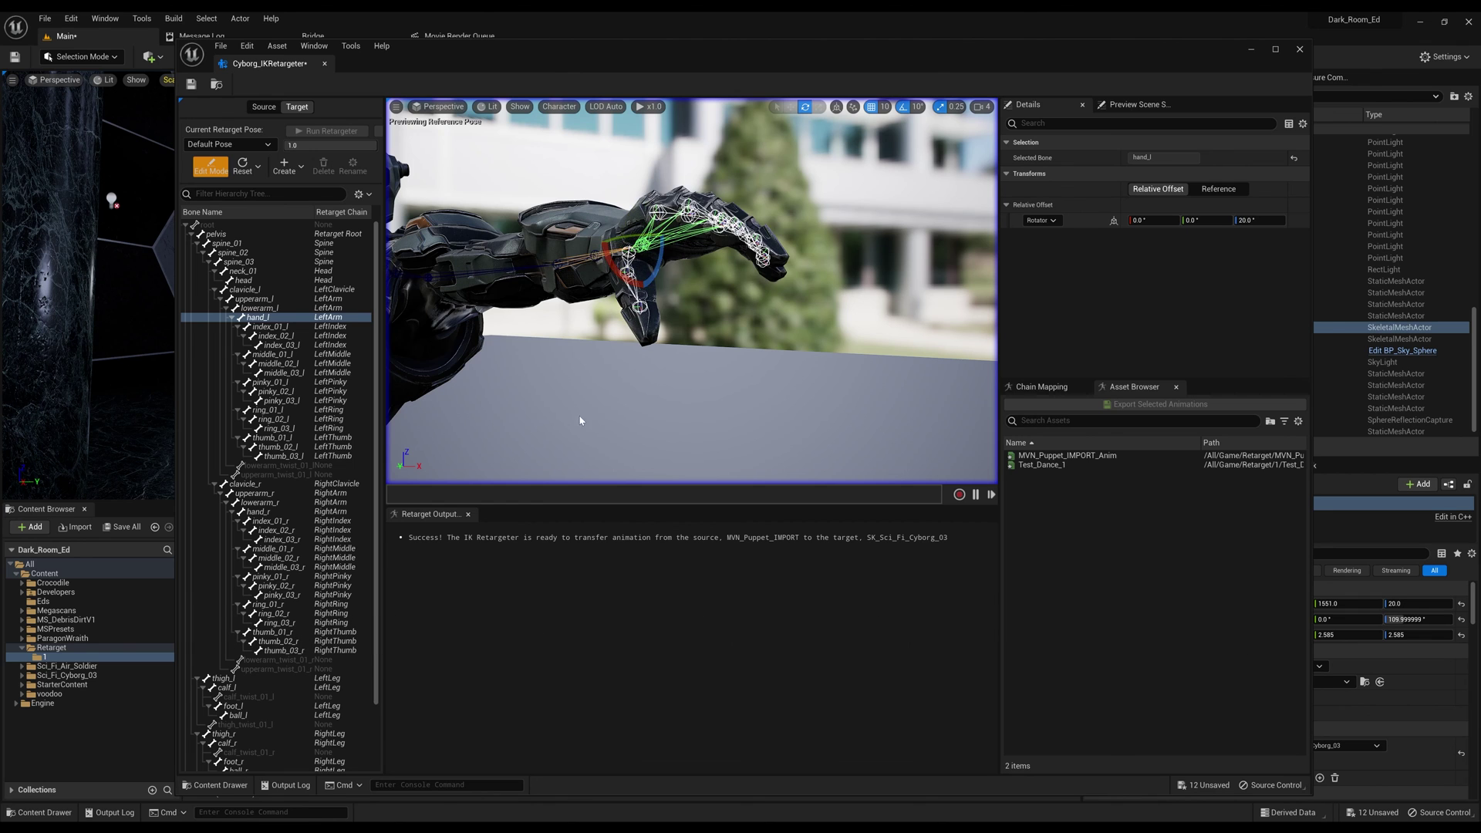
{"action": "right_click_drag", "start_coordinate": [580, 421], "coordinate": [493, 424]}
{"action": "right_click_drag", "start_coordinate": [691, 294], "coordinate": [674, 372]}
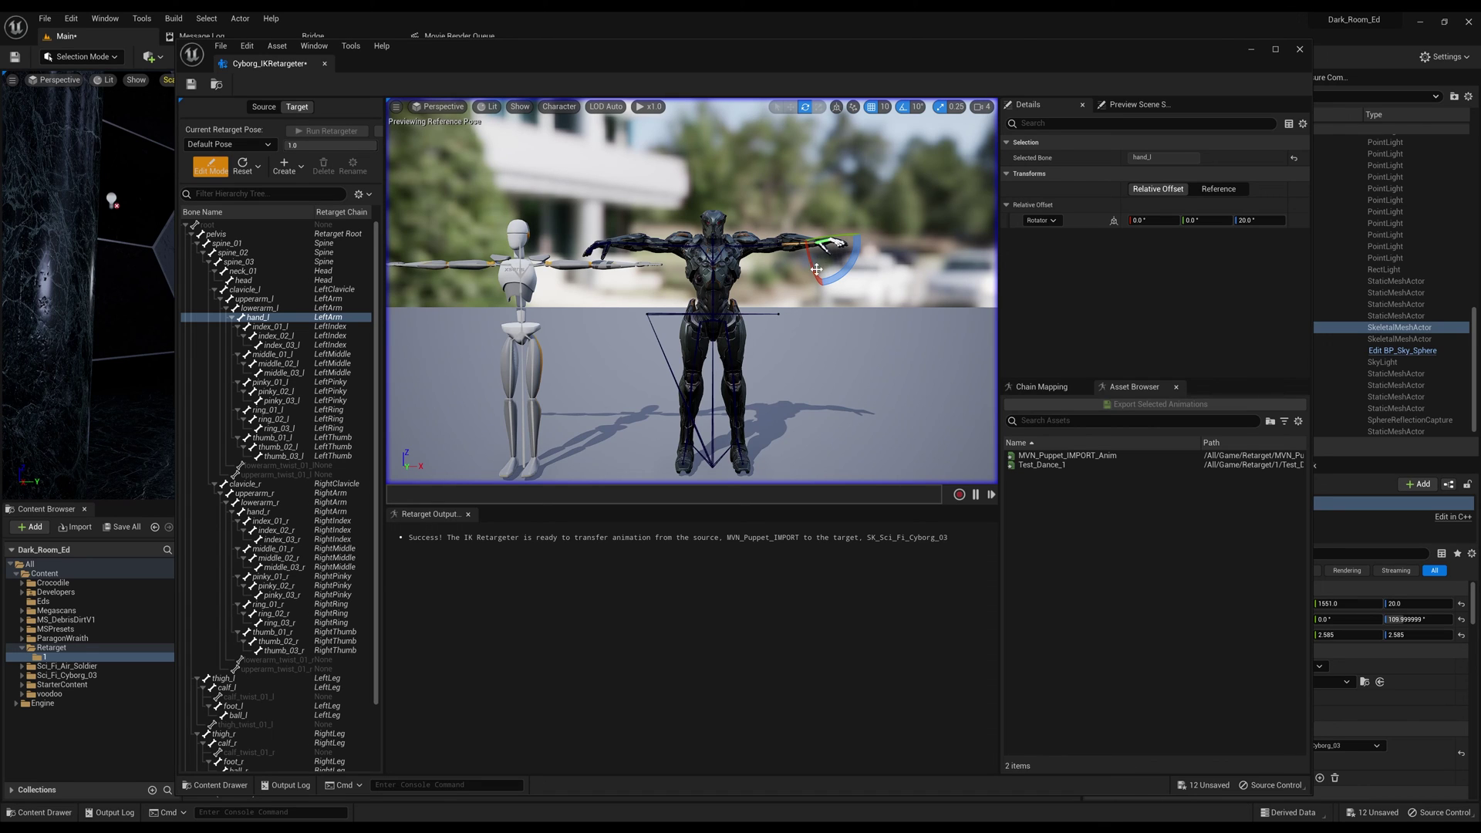
{"action": "left_click_drag", "start_coordinate": [842, 277], "coordinate": [854, 264]}
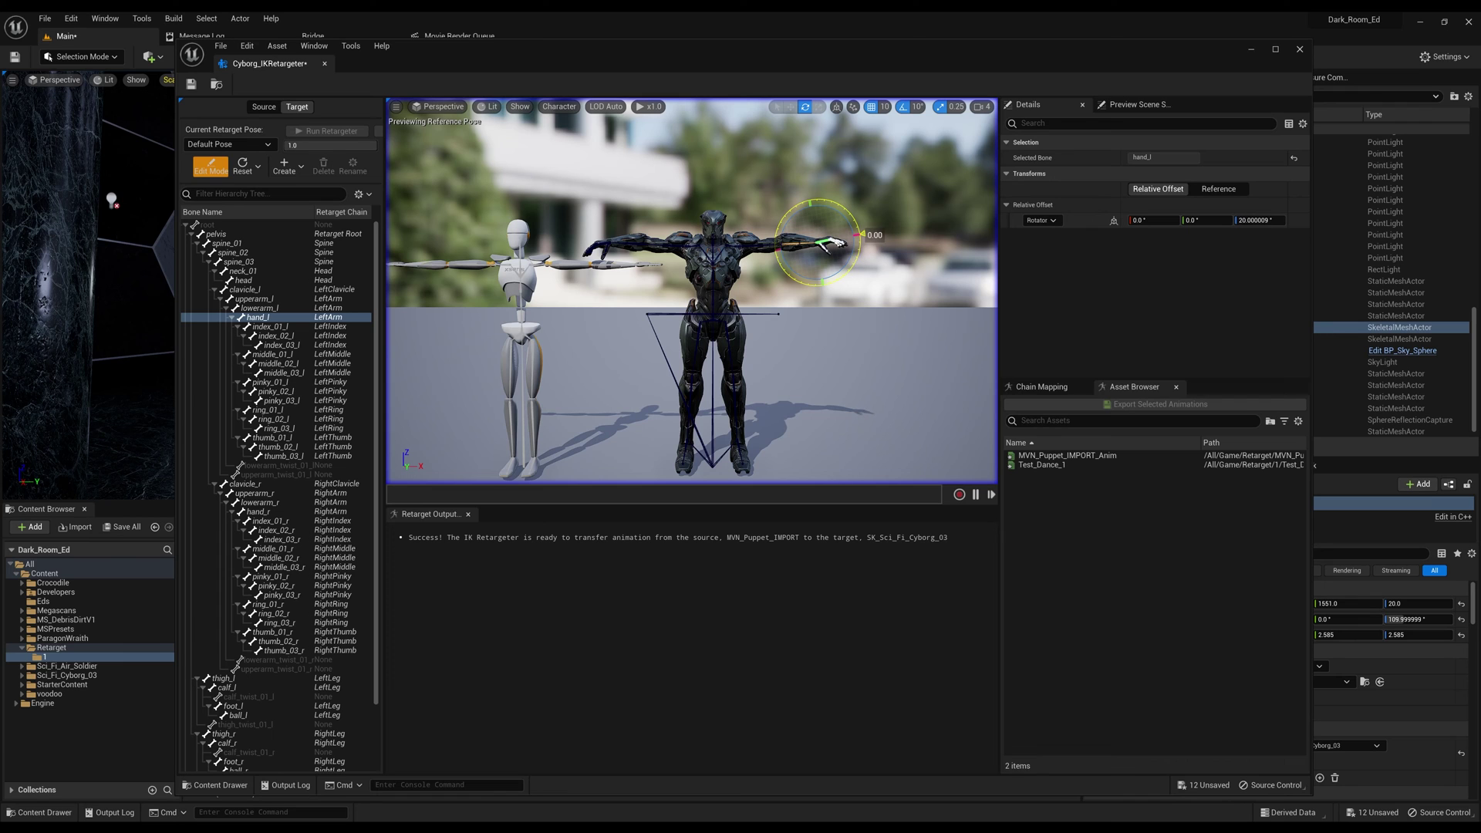
{"action": "scroll", "coordinate": [897, 345], "scroll_direction": "up", "scroll_amount": 6}
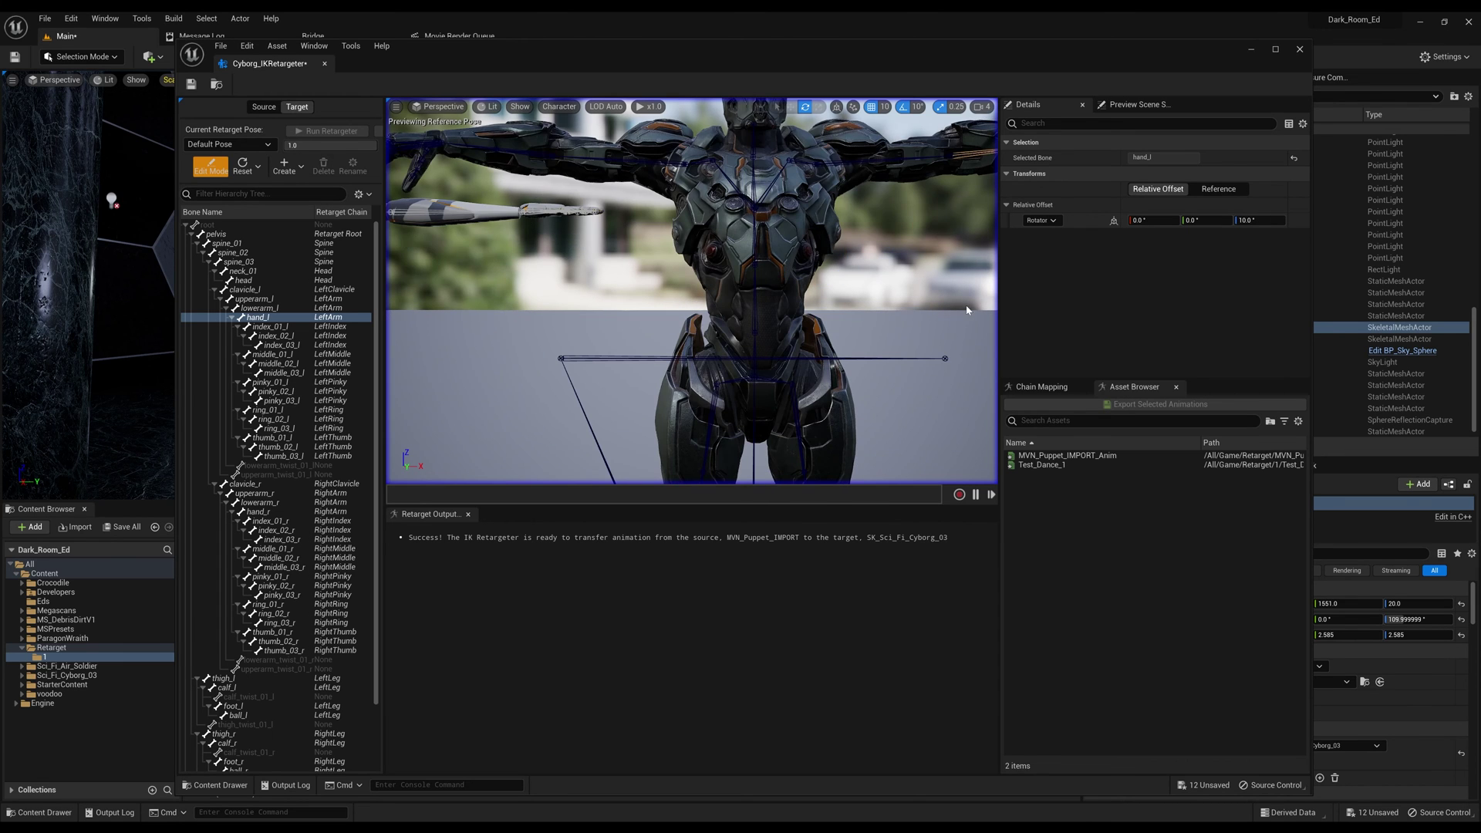
Rotate the cyborg's thumb_01_l bone to a 50° relative offset on the Y axis to bring the left thumb in line with the hand
{"action": "scroll", "coordinate": [897, 346], "scroll_direction": "up", "scroll_amount": 3}
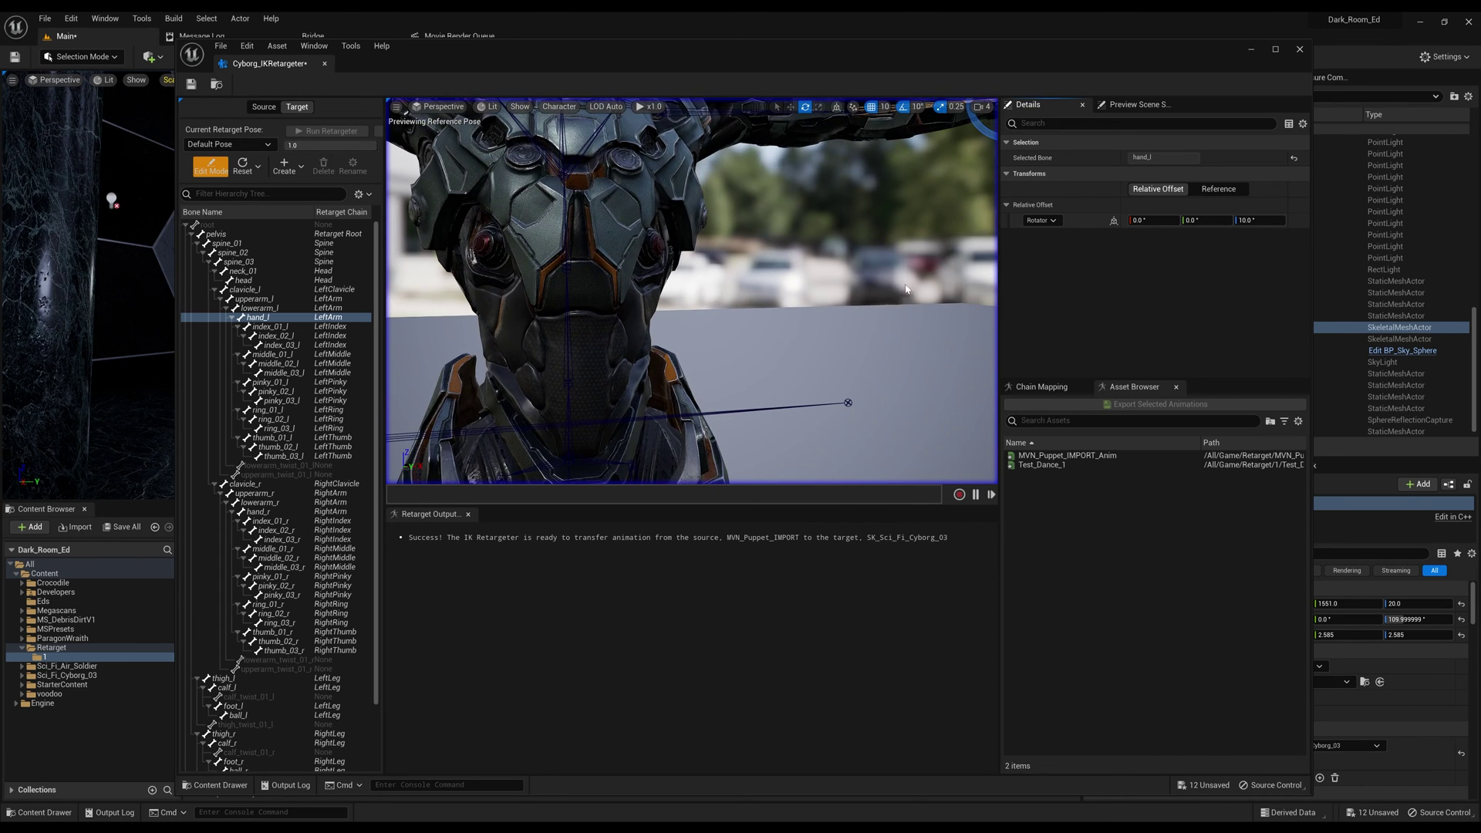
{"action": "key", "text": "f"}
{"action": "scroll", "coordinate": [906, 288], "scroll_direction": "up", "scroll_amount": 4}
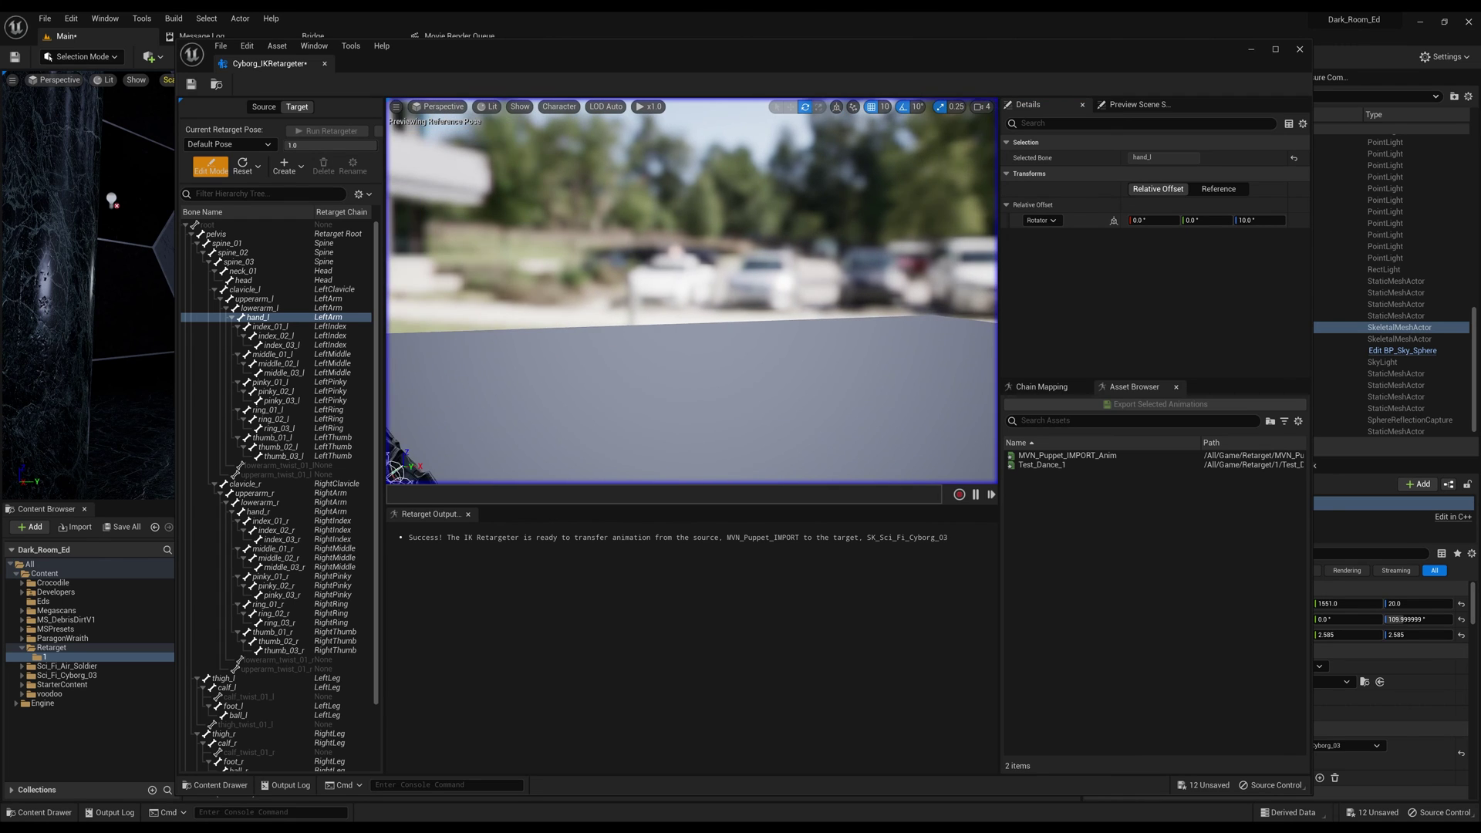
{"action": "scroll", "coordinate": [644, 317], "scroll_direction": "down", "scroll_amount": 4}
{"action": "left_click", "coordinate": [619, 307]}
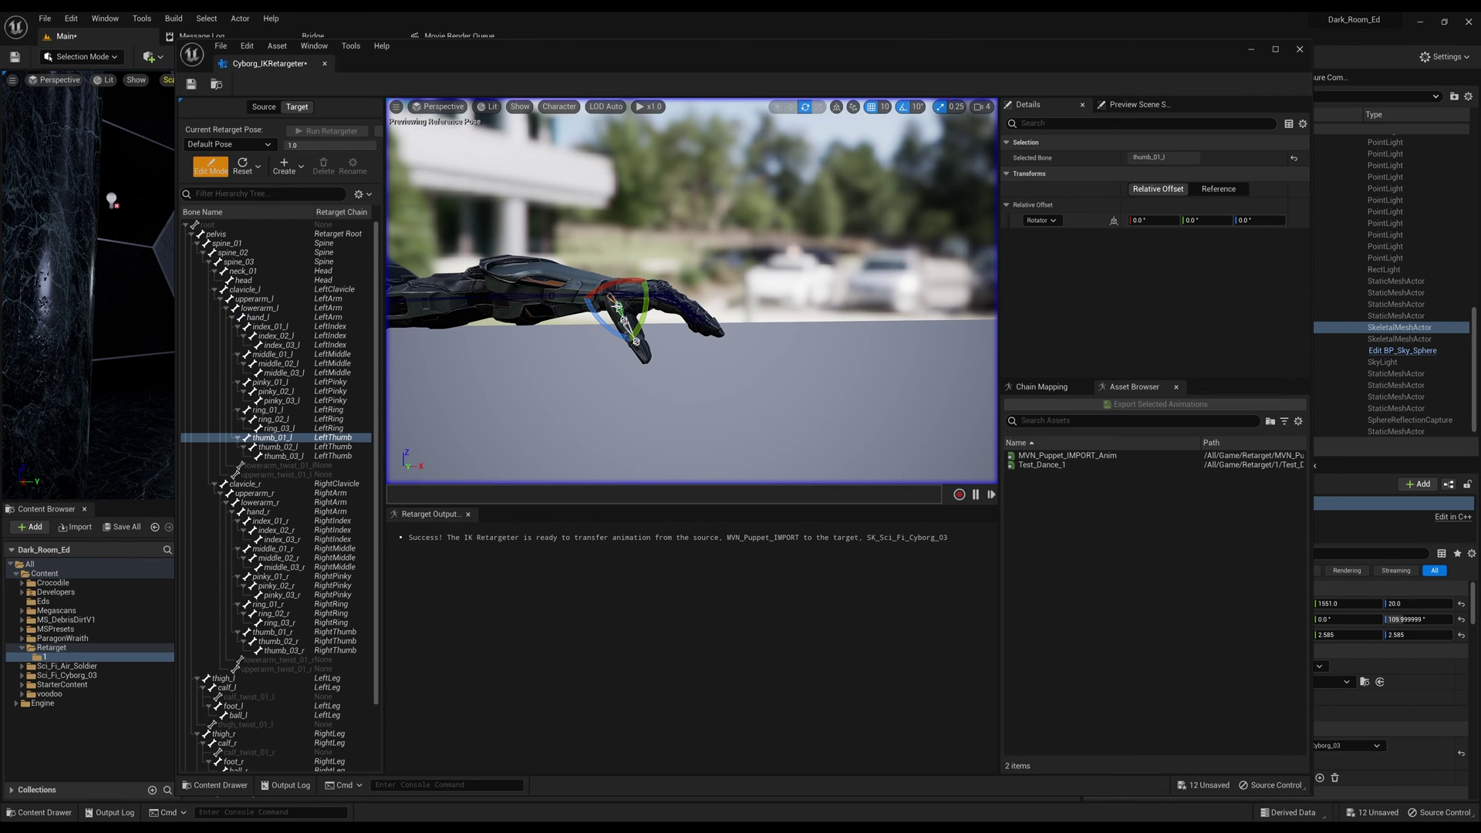
{"action": "left_click_drag", "start_coordinate": [644, 308], "coordinate": [639, 349]}
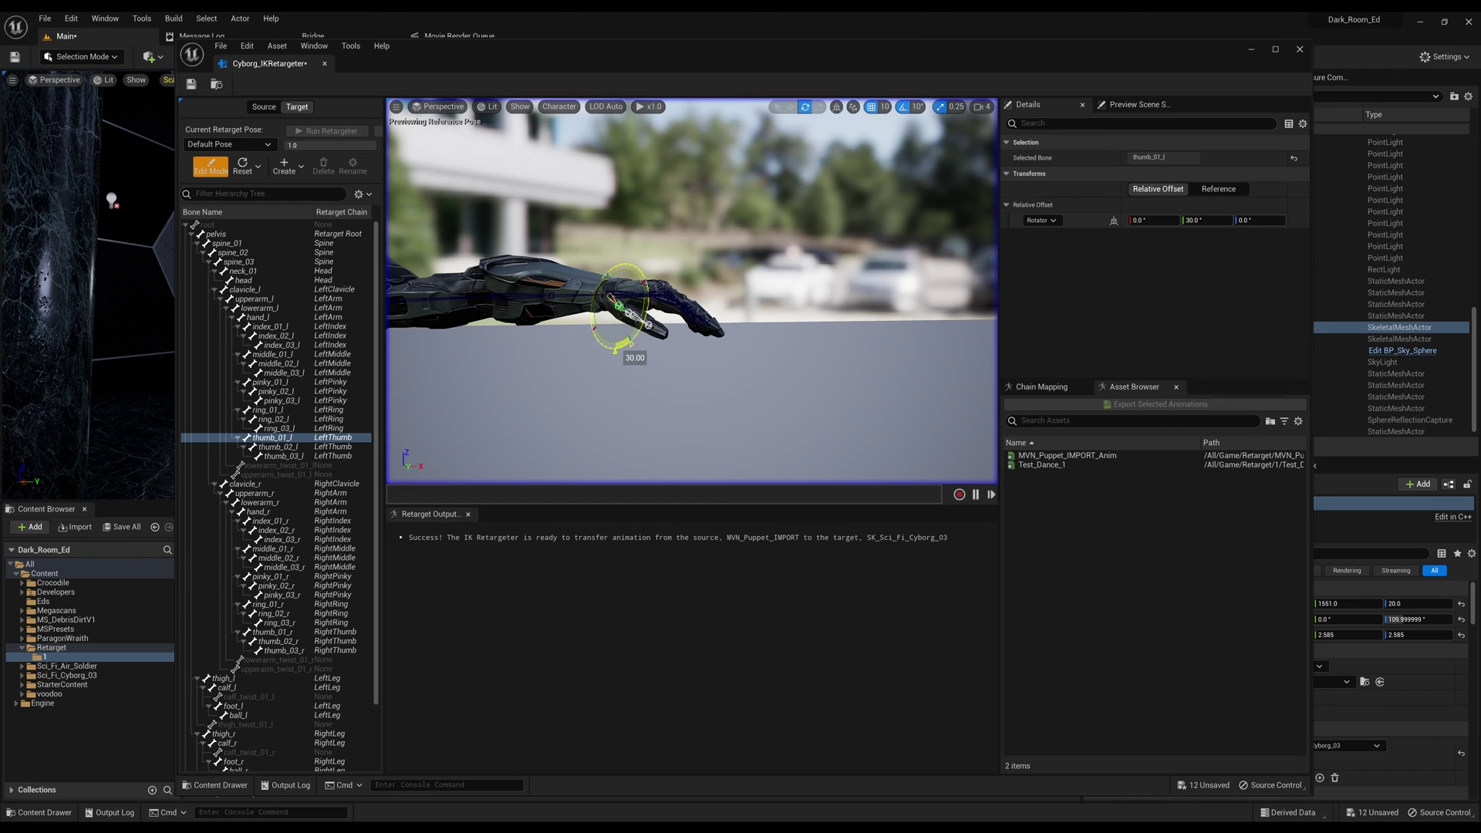
{"action": "scroll", "coordinate": [632, 432], "scroll_direction": "down", "scroll_amount": 5}
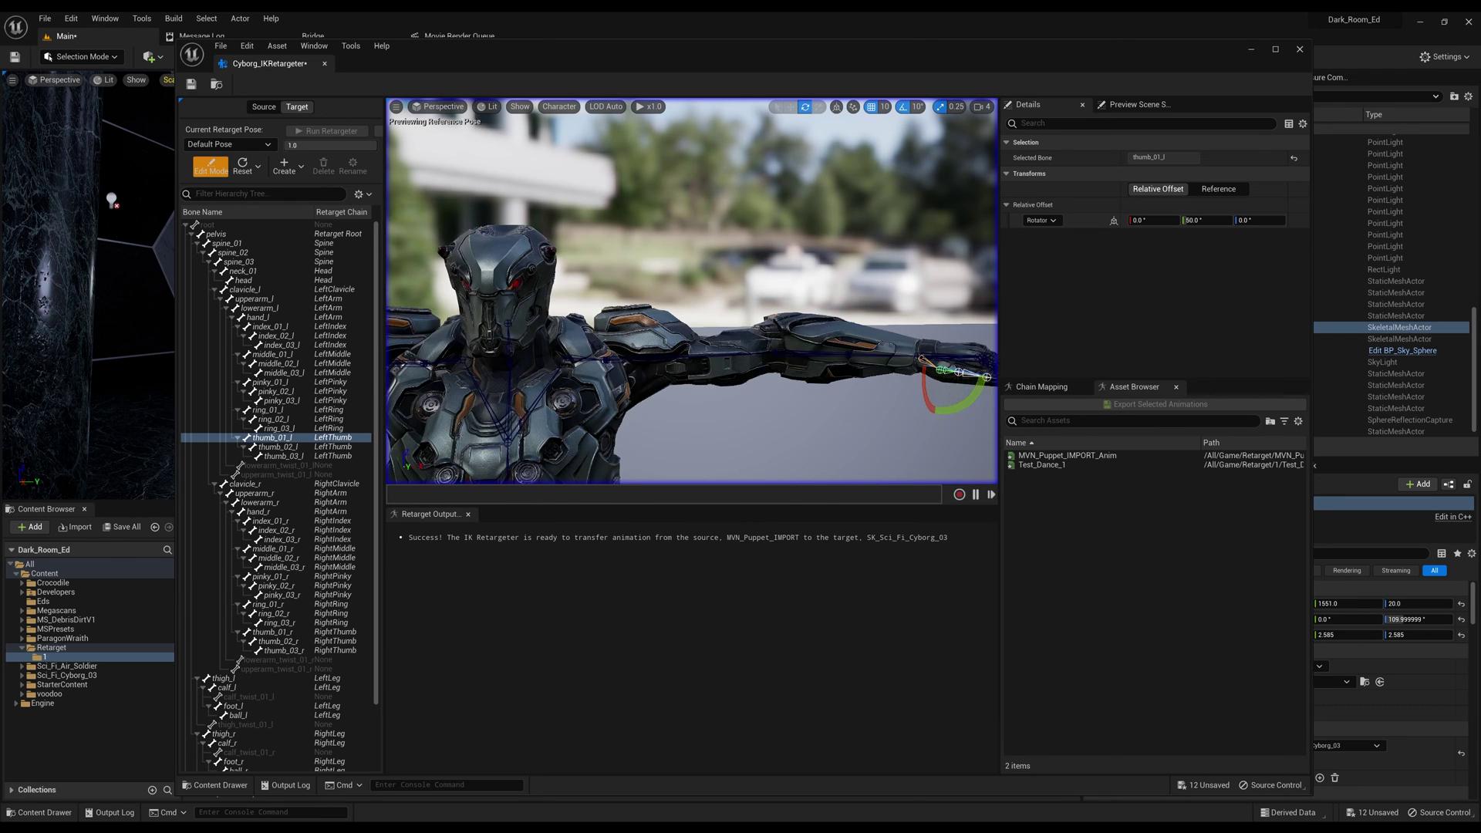
Rotate the cyborg's thumb_01_r bone to a 50° relative offset on the Y axis to match the other thumb
{"action": "right_click_drag", "start_coordinate": [889, 326], "coordinate": [889, 327]}
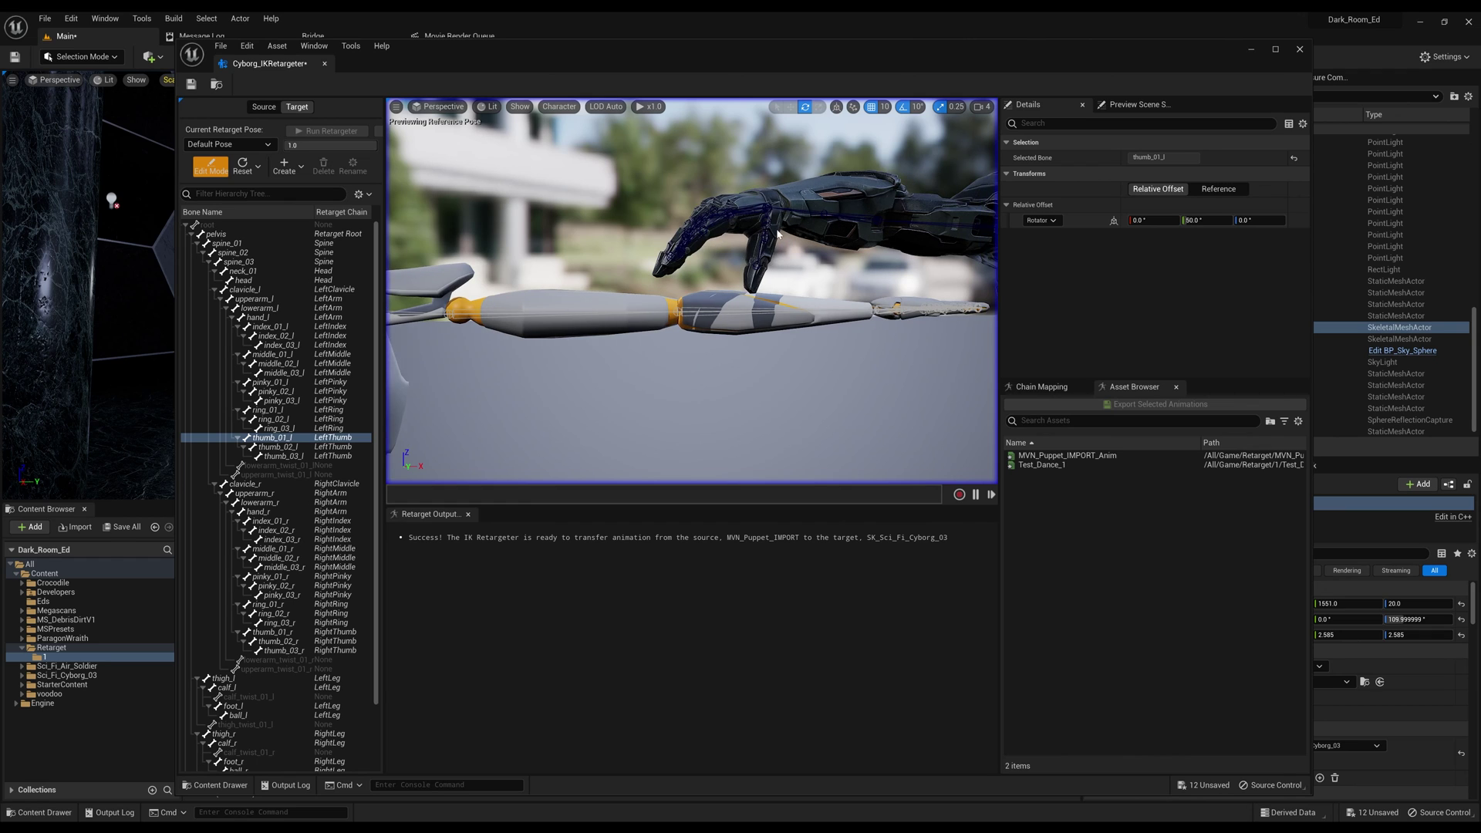
{"action": "left_click", "coordinate": [275, 631]}
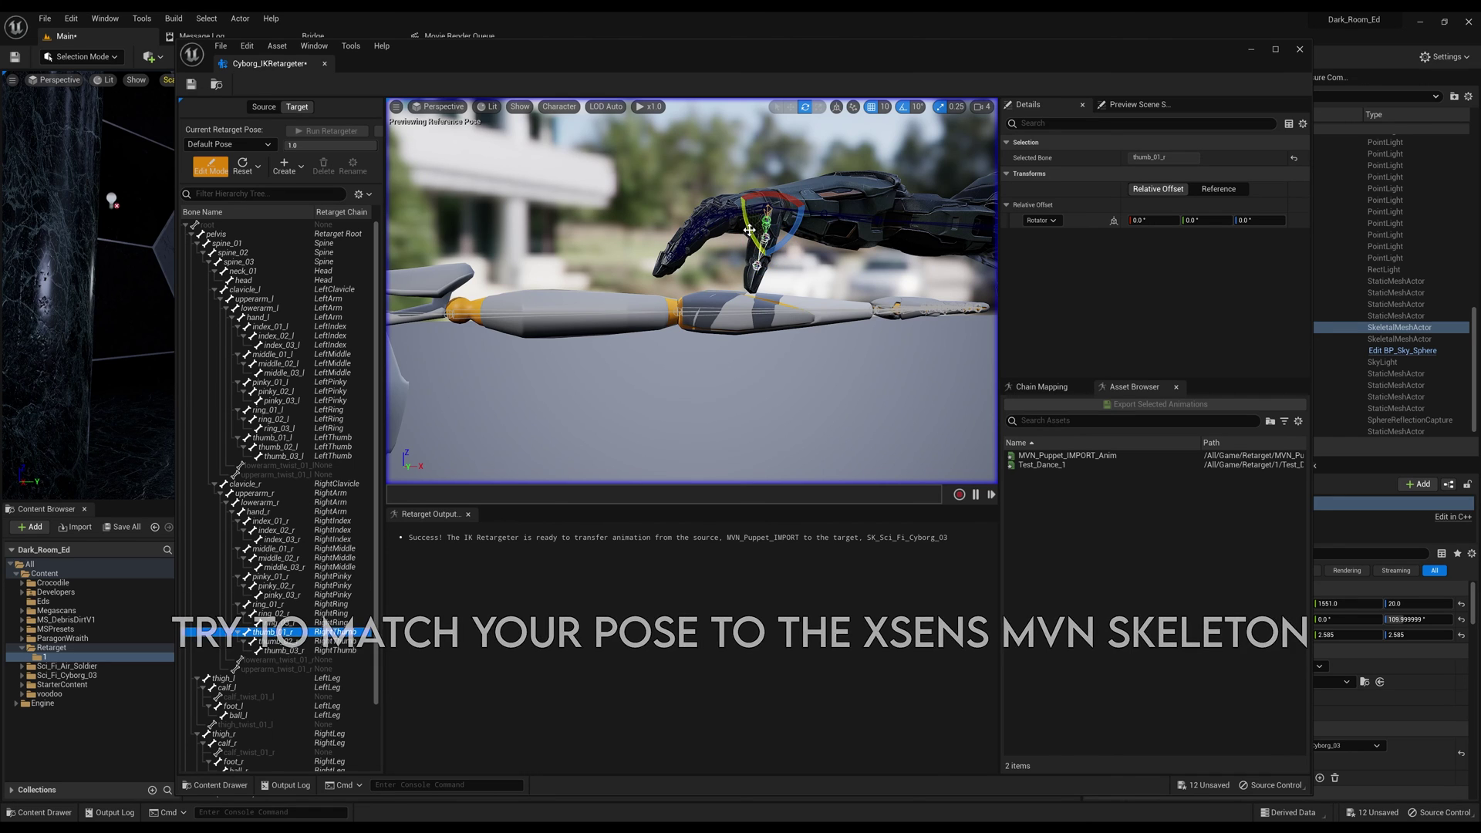
{"action": "left_click_drag", "start_coordinate": [775, 235], "coordinate": [766, 210]}
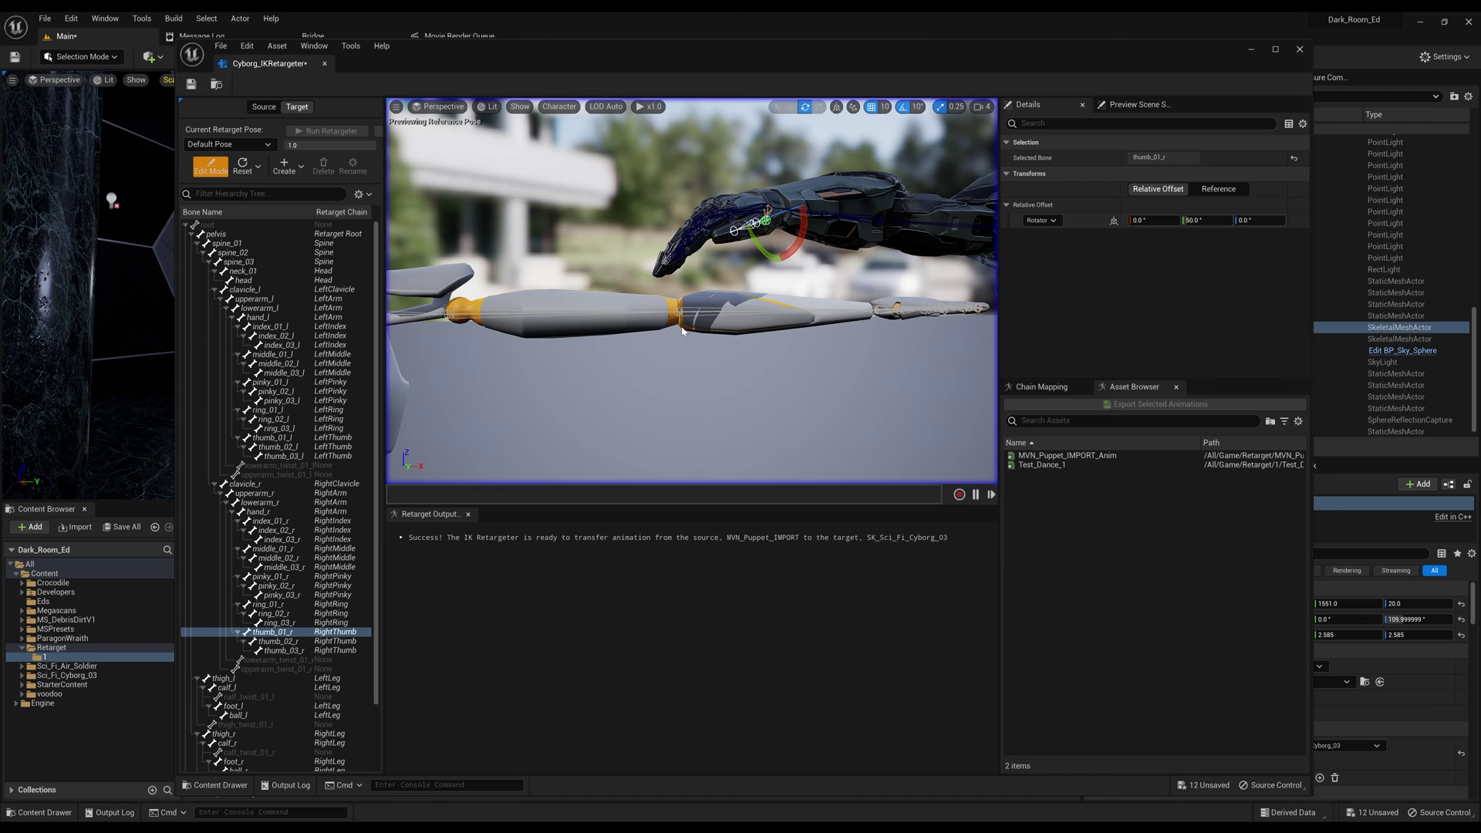
{"action": "mouse_move", "coordinate": [682, 332]}
{"action": "right_mouse_down"}
{"action": "mouse_move", "coordinate": [663, 398]}
{"action": "mouse_move", "coordinate": [660, 350]}
{"action": "right_mouse_up"}
{"action": "mouse_move", "coordinate": [697, 298]}
{"action": "right_mouse_down"}
{"action": "mouse_move", "coordinate": [694, 324]}
{"action": "mouse_move", "coordinate": [671, 280]}
{"action": "mouse_move", "coordinate": [683, 275]}
{"action": "right_mouse_up"}
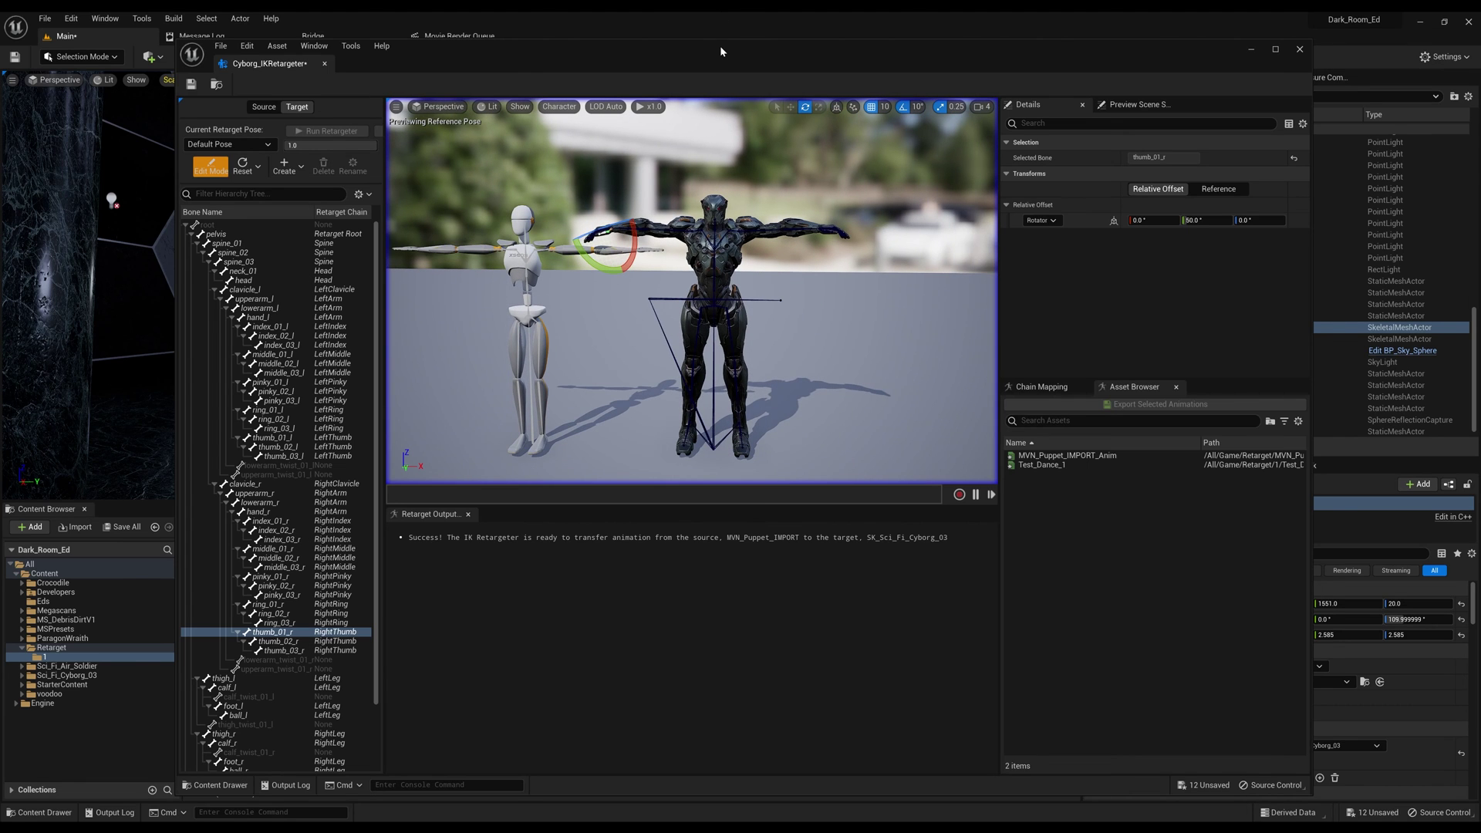
Review the retarget chain mapping and preview the Test_Dance_1 animation on the puppet and cyborg
{"action": "left_click_drag", "start_coordinate": [720, 49], "coordinate": [617, 56]}
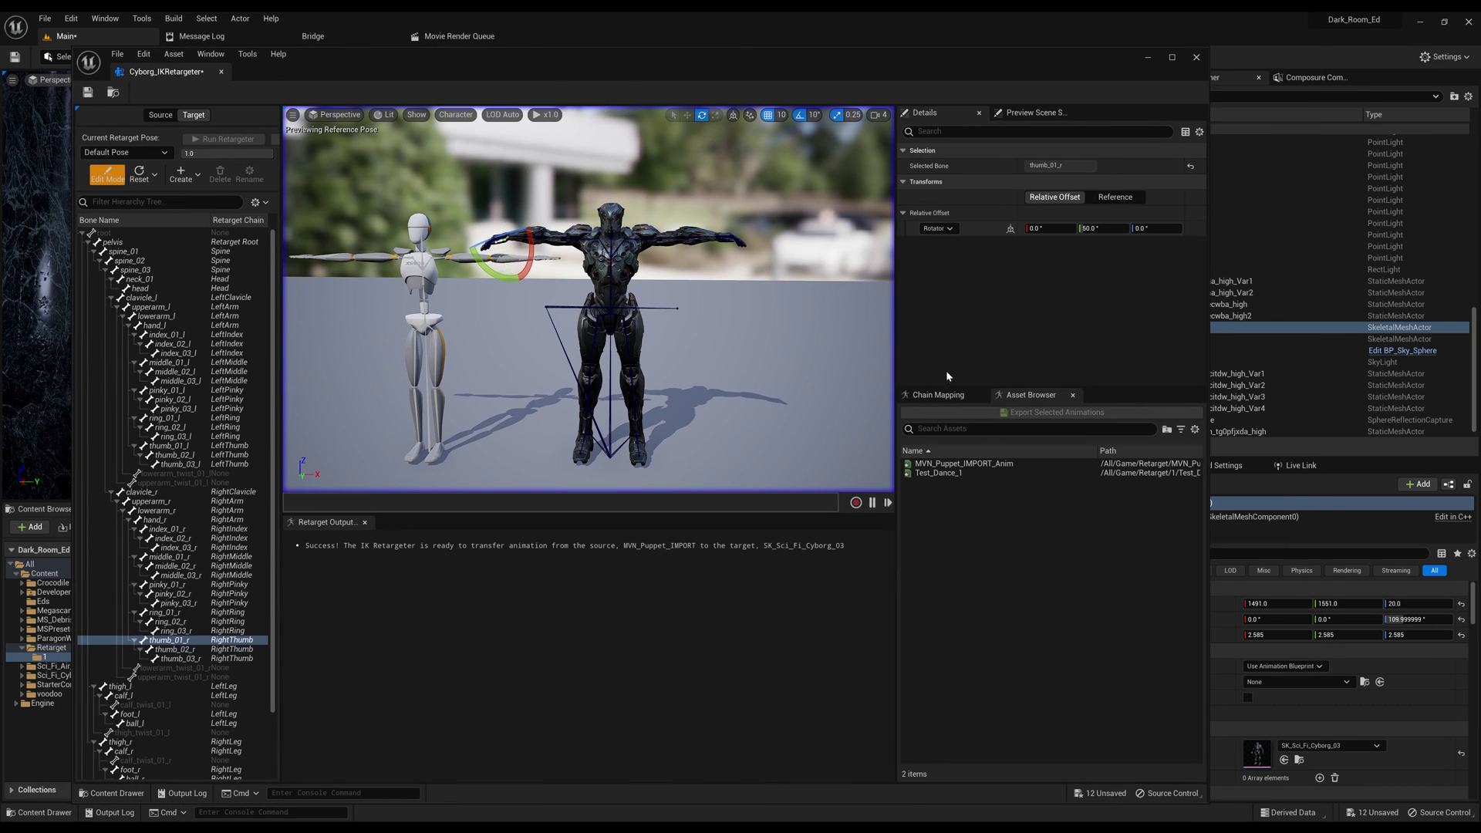
{"action": "left_click", "coordinate": [936, 396]}
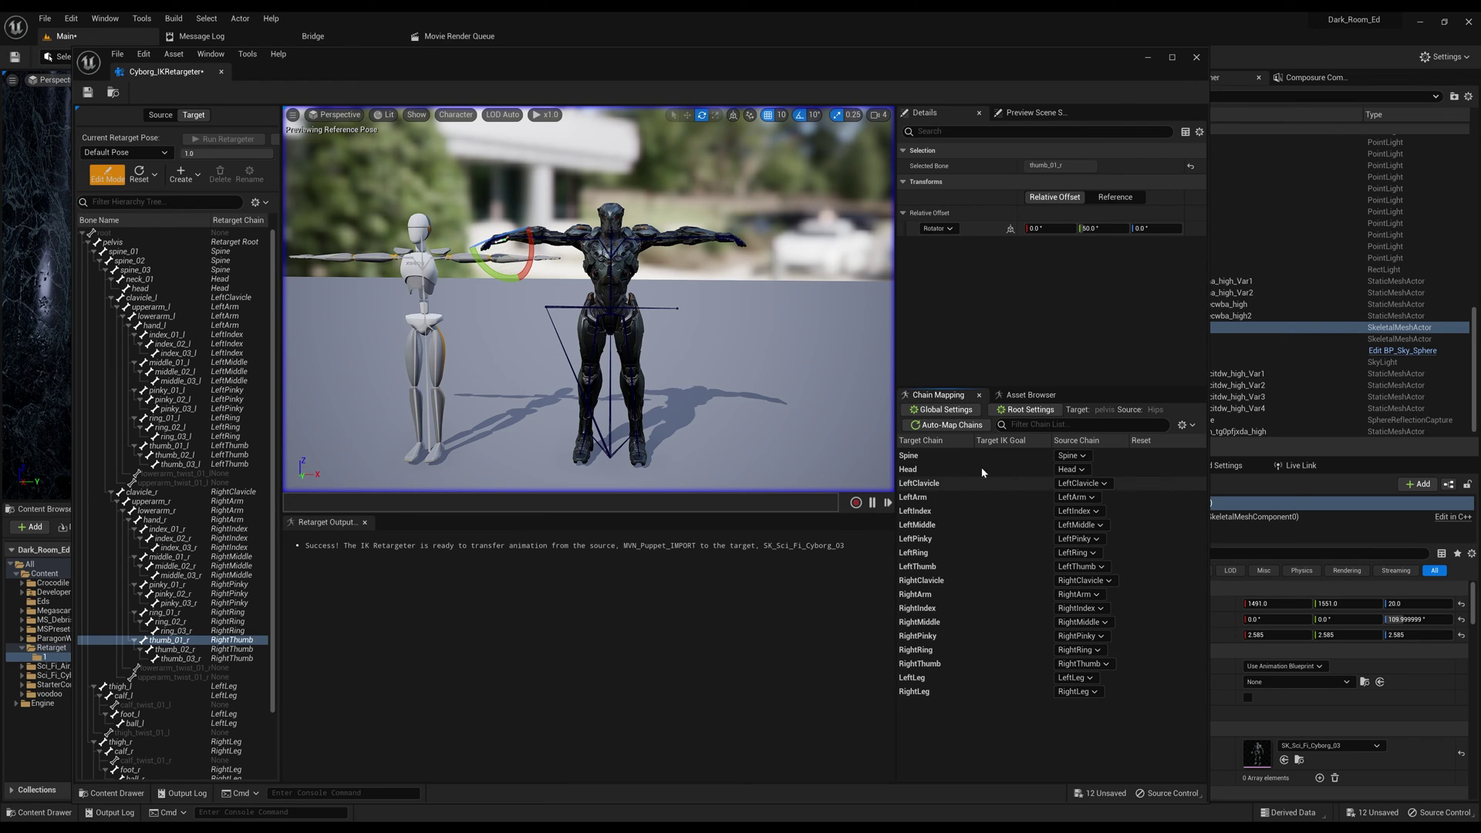
{"action": "left_click", "coordinate": [1015, 397]}
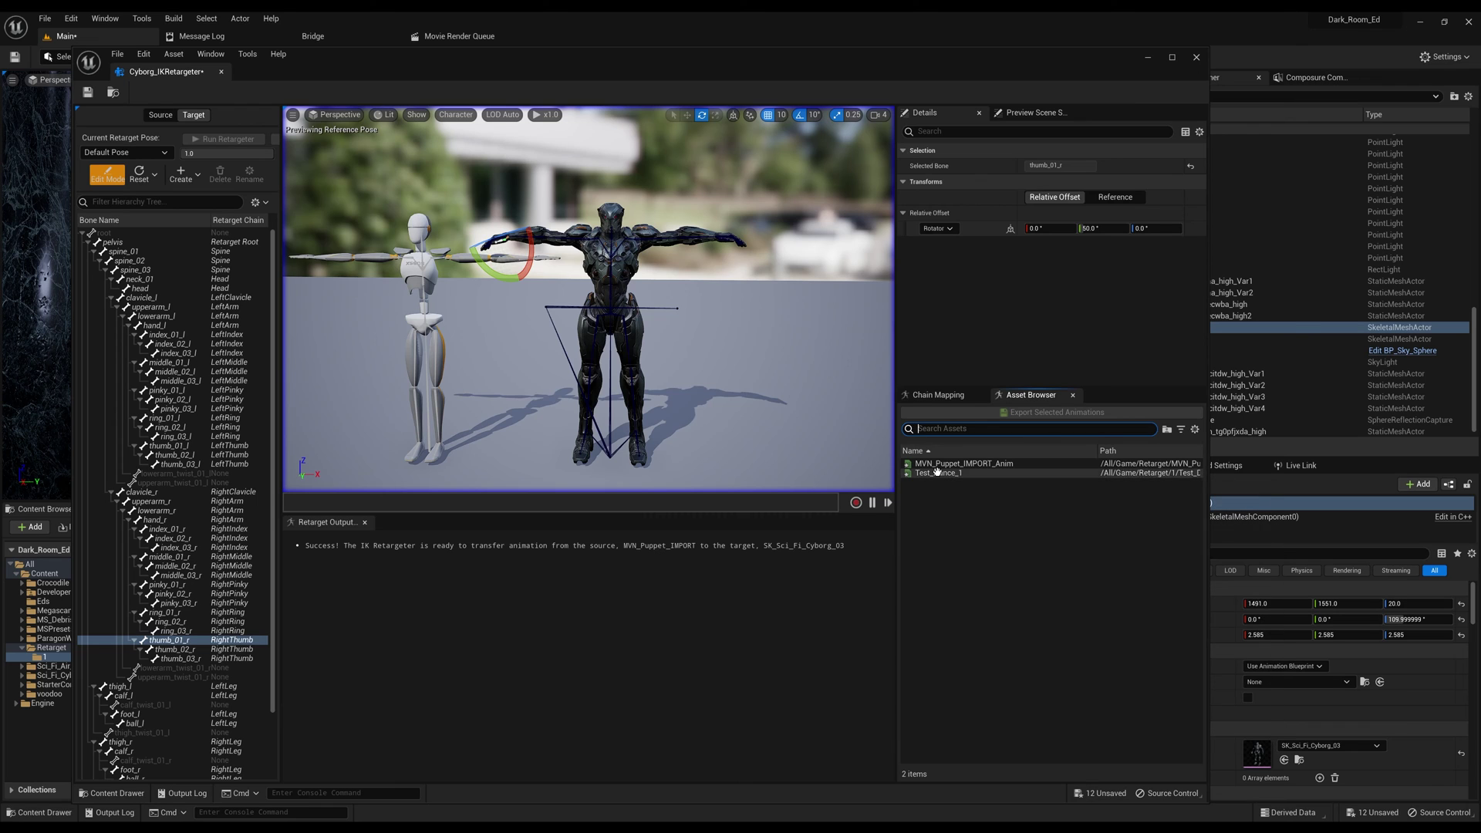
{"action": "mouse_move", "coordinate": [936, 472]}
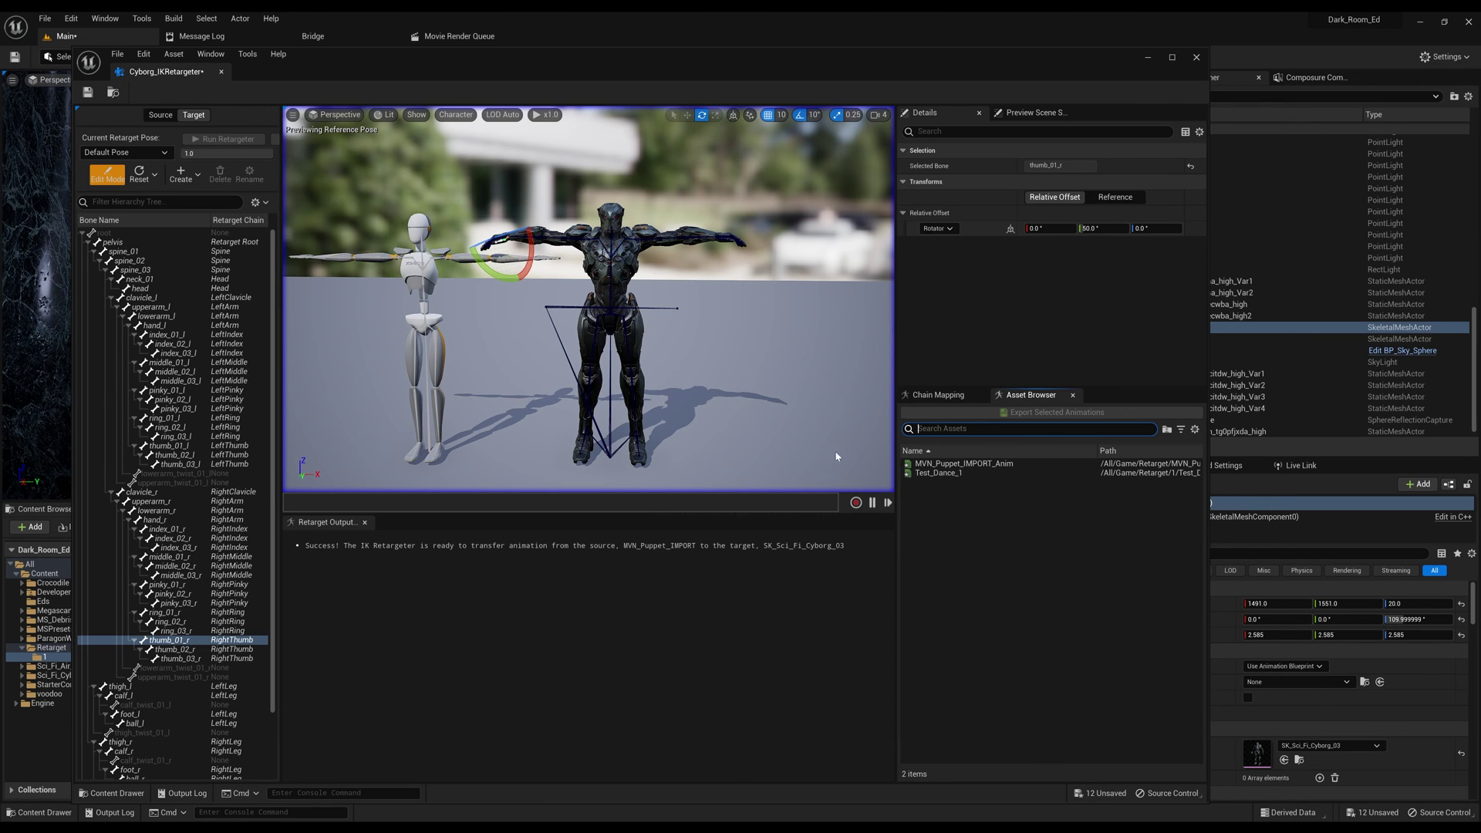
{"action": "double_click", "coordinate": [937, 472]}
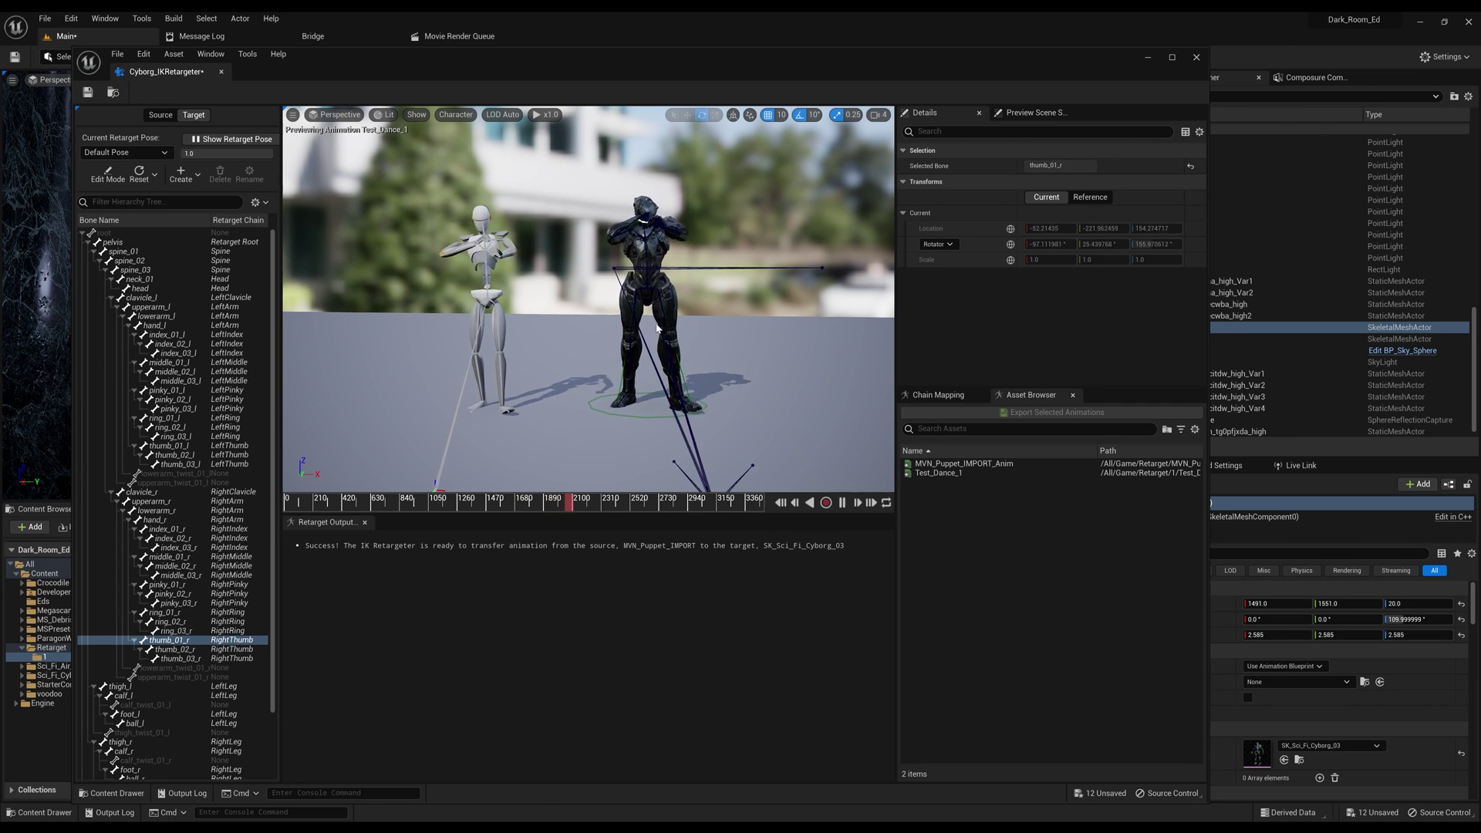
Export the retargeted Test_Dance_1 animation to the Retarget folder, and save and close the Cyborg_IKRetargeter asset
{"action": "left_click", "coordinate": [927, 472]}
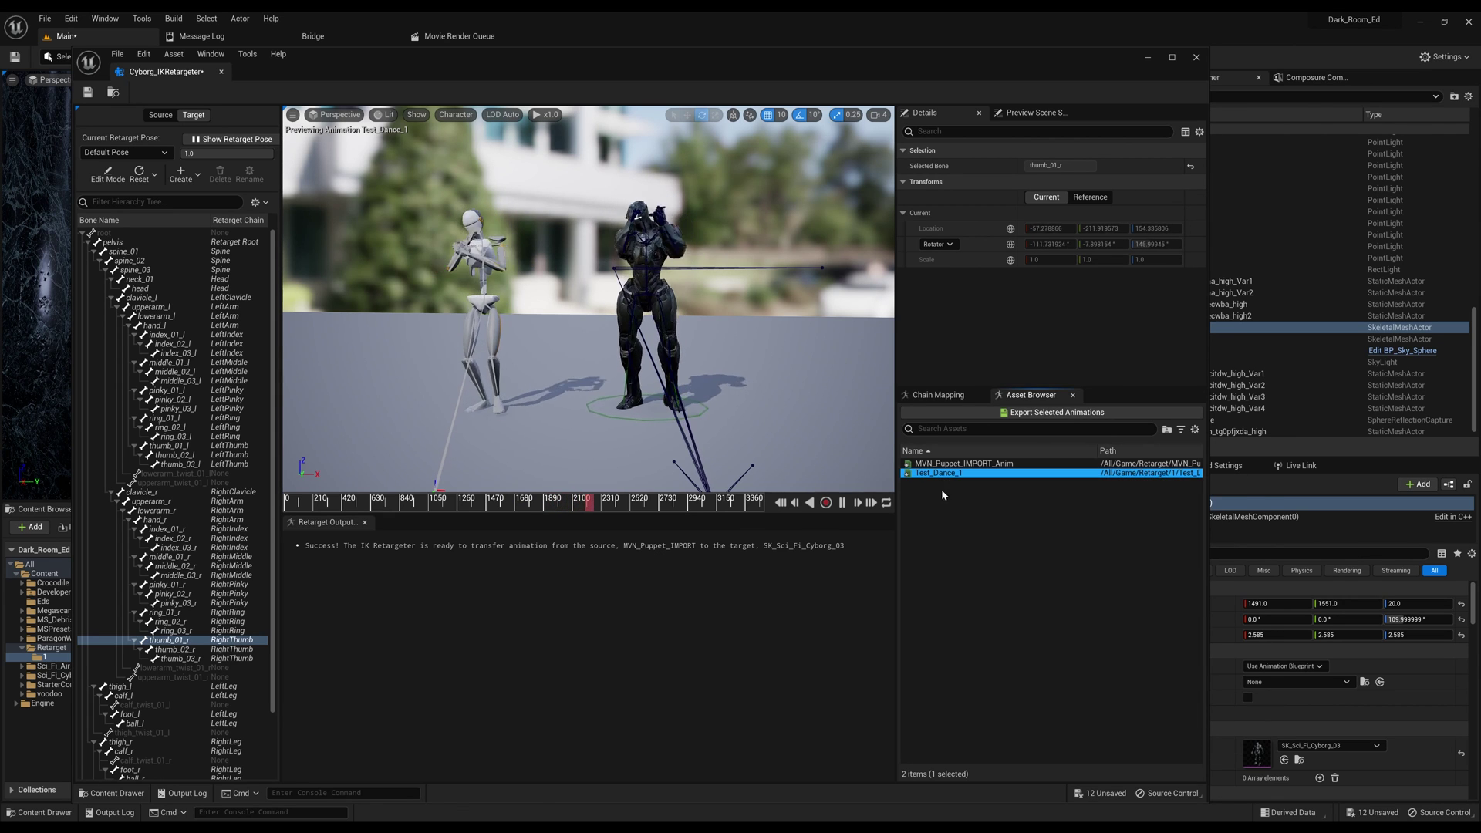
{"action": "left_click", "coordinate": [1041, 415]}
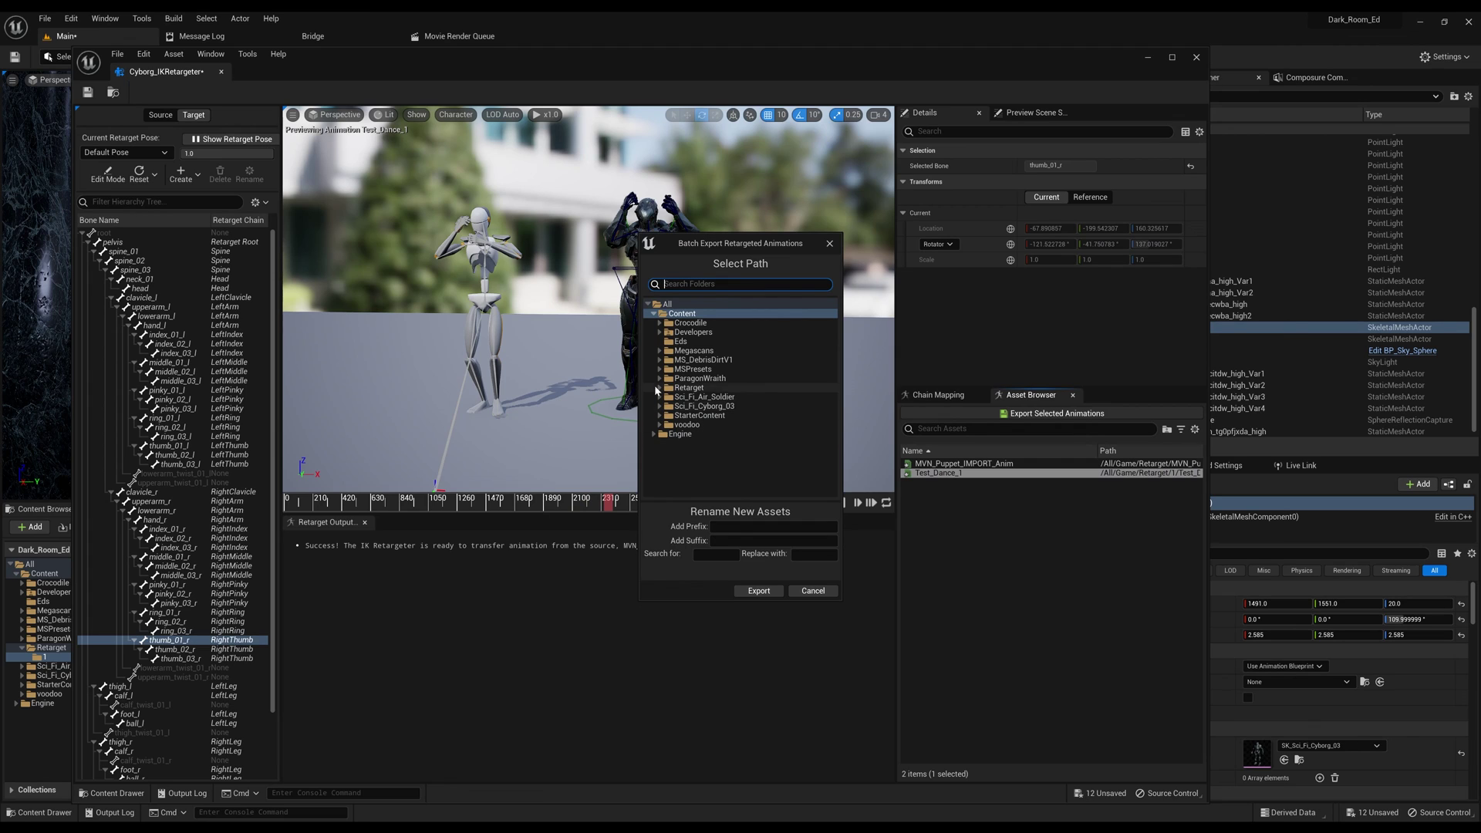
{"action": "left_click", "coordinate": [659, 388]}
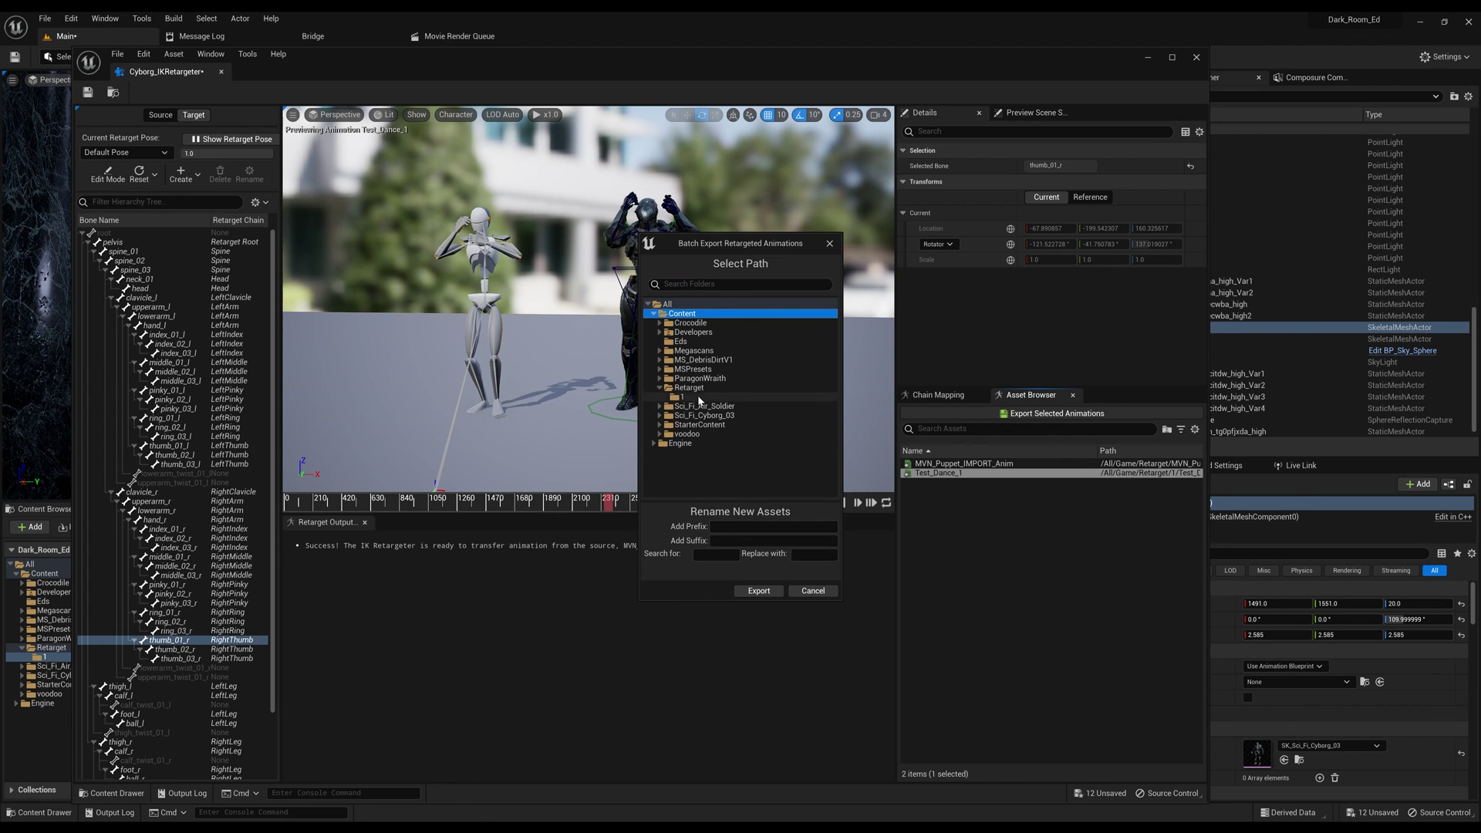
{"action": "left_click", "coordinate": [694, 388]}
{"action": "left_click", "coordinate": [758, 590]}
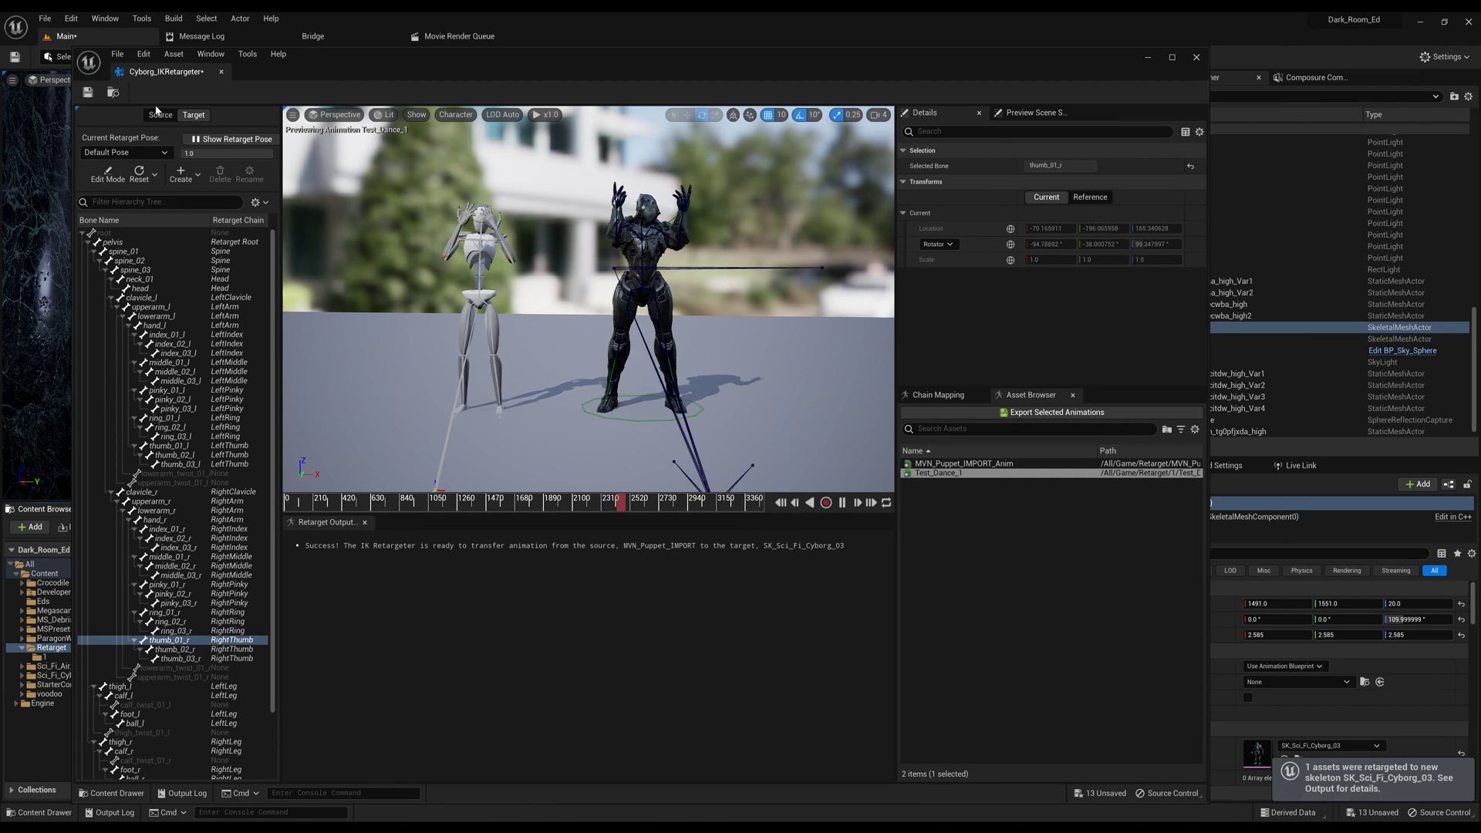
{"action": "left_click", "coordinate": [87, 92]}
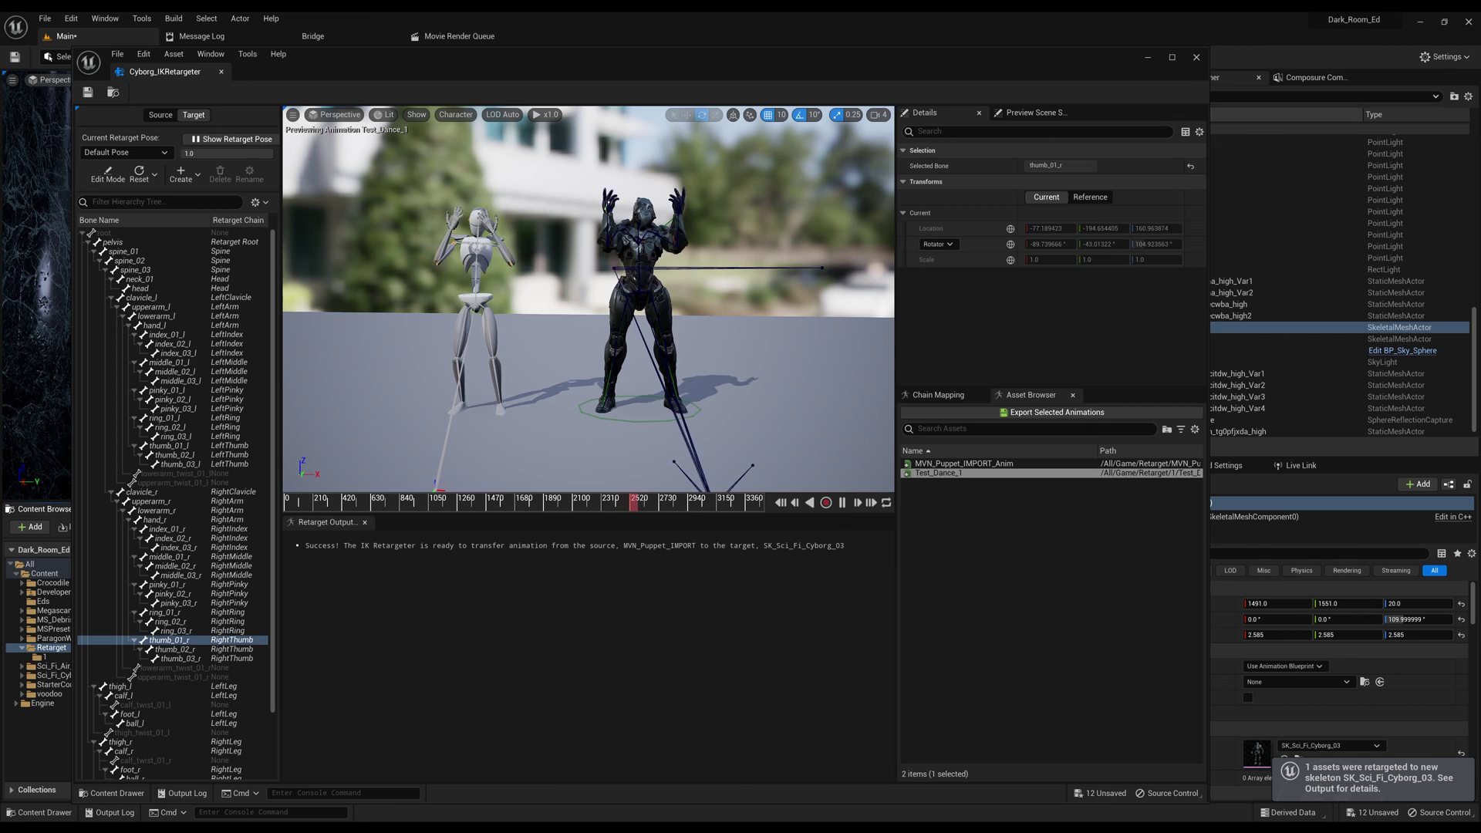
{"action": "left_click", "coordinate": [1196, 57]}
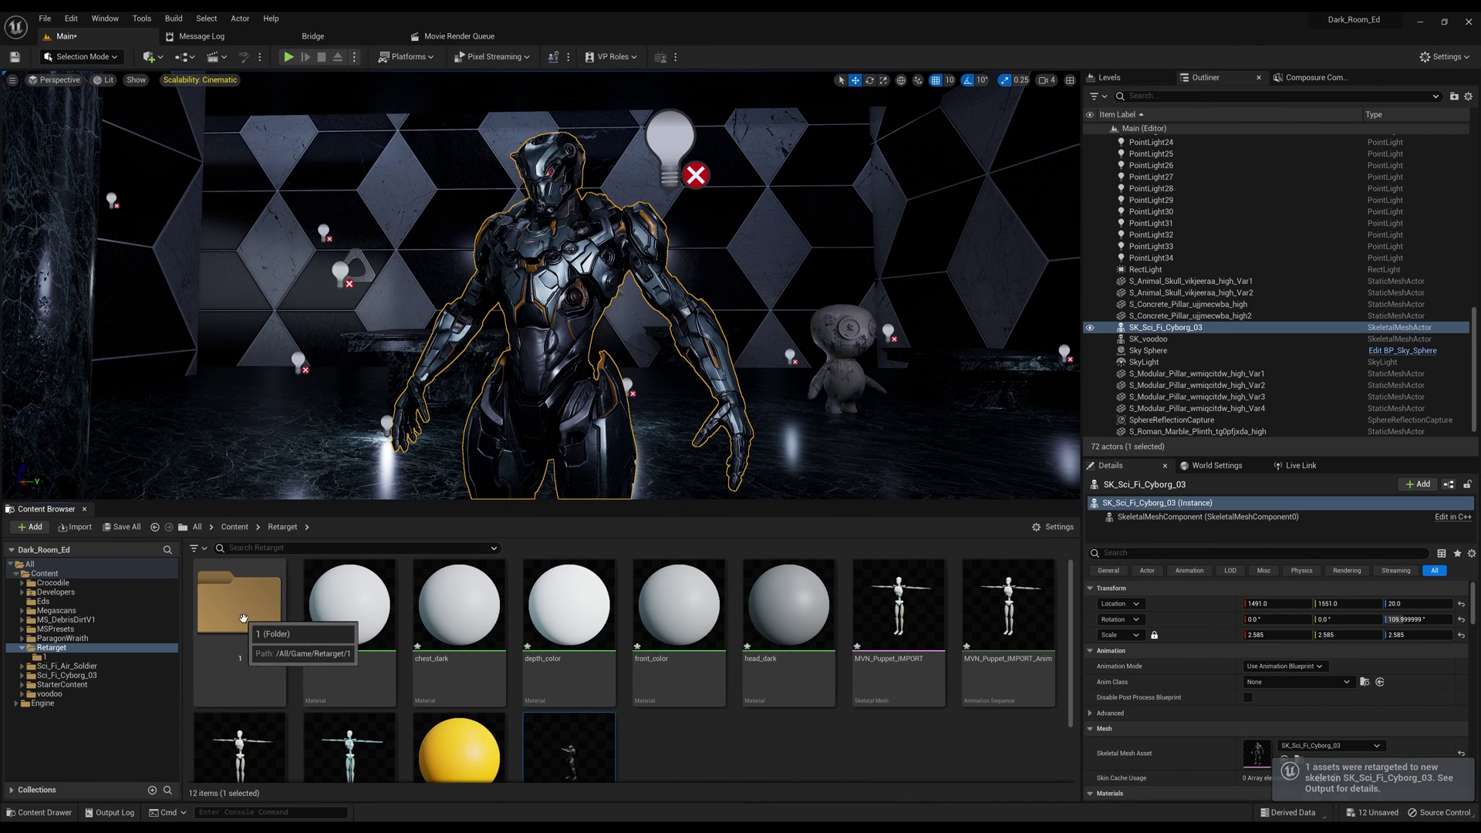
Review the exported Test_Dance_1 animation from the Retarget folder with bone drawing set to None, and close its editor
{"action": "scroll", "coordinate": [278, 640], "scroll_direction": "down", "scroll_amount": 2}
{"action": "double_click", "coordinate": [590, 682]}
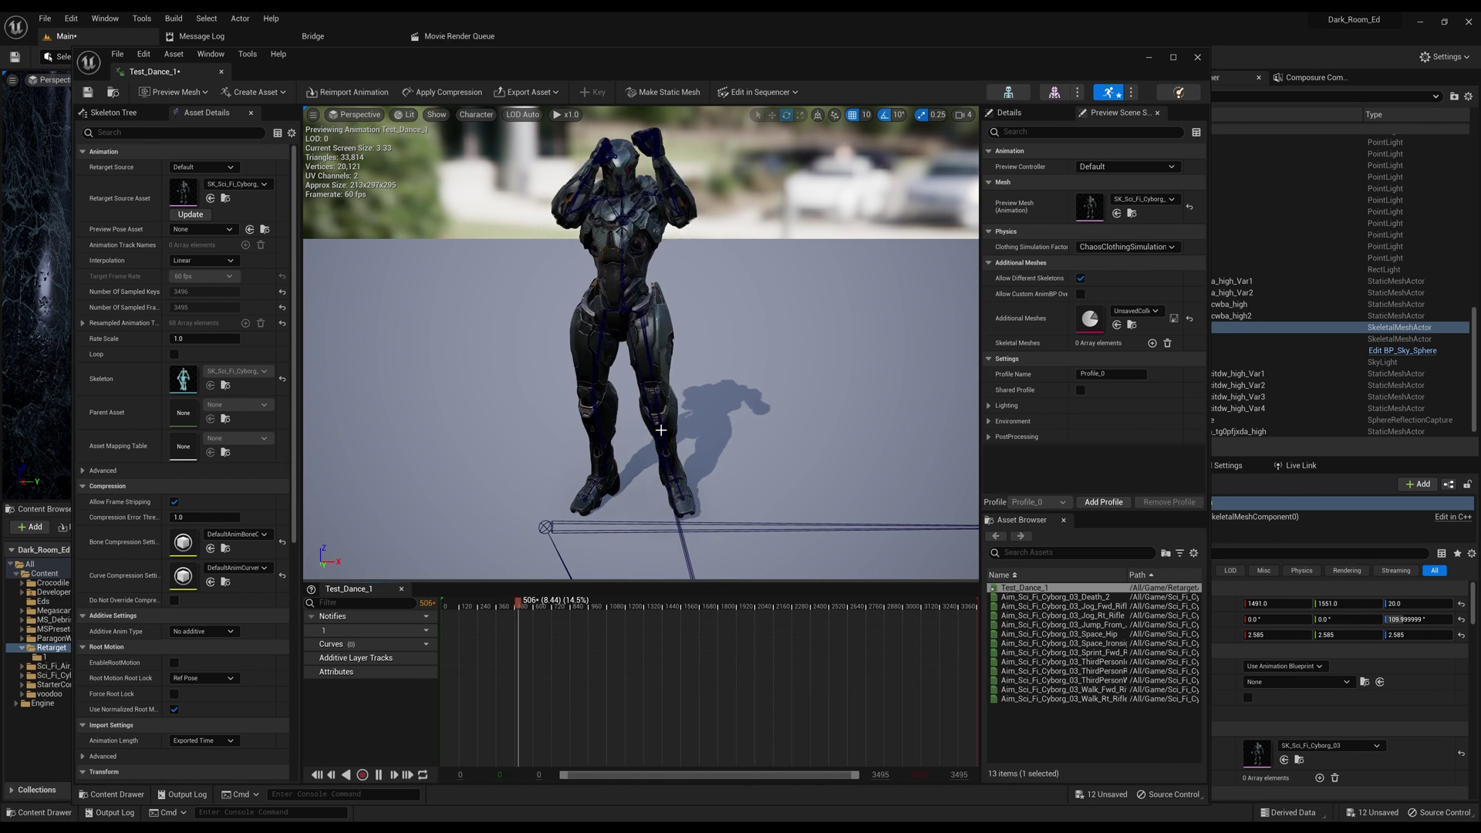
{"action": "left_click", "coordinate": [476, 115]}
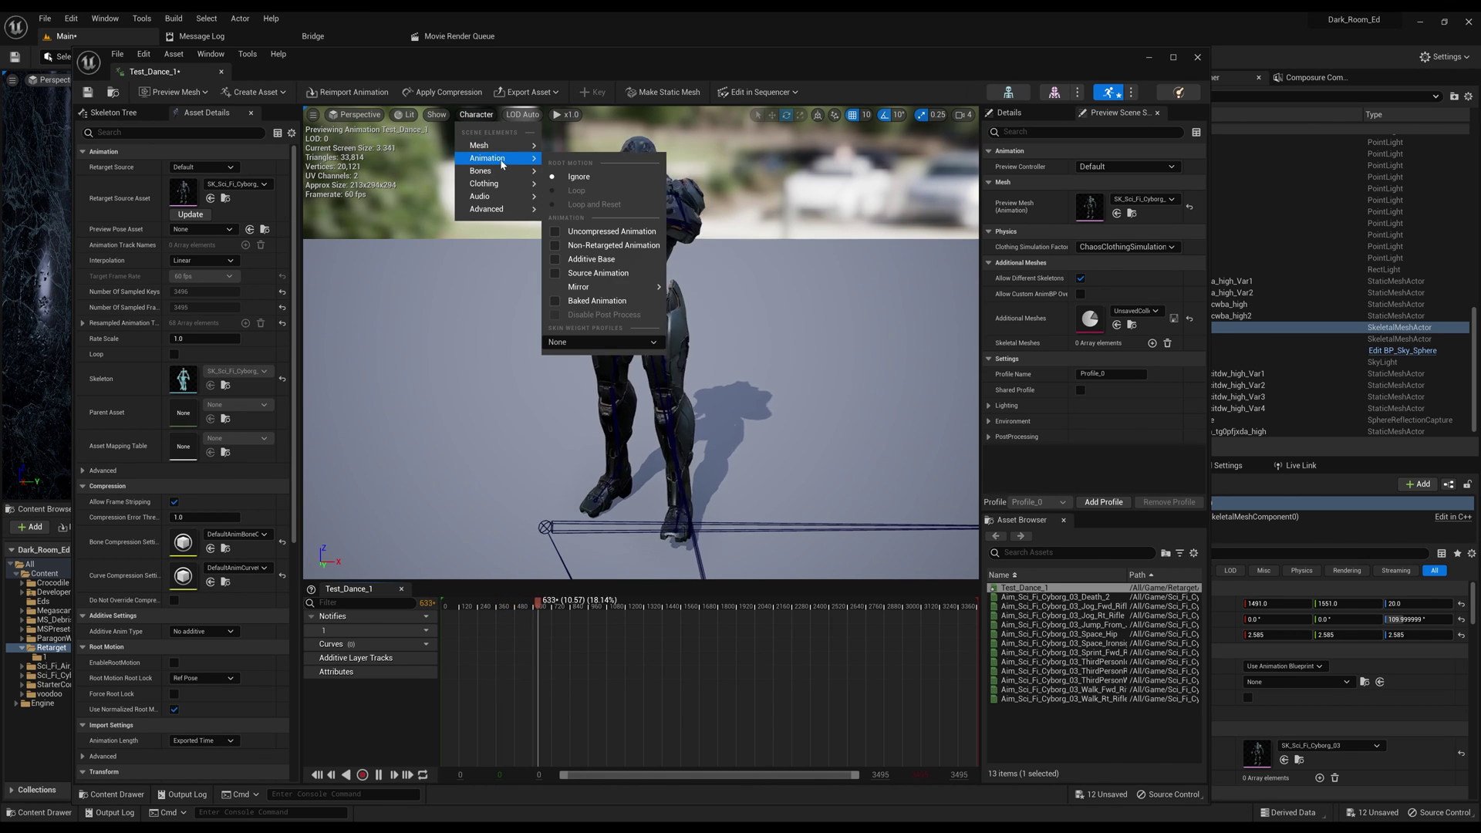
{"action": "mouse_move", "coordinate": [497, 170]}
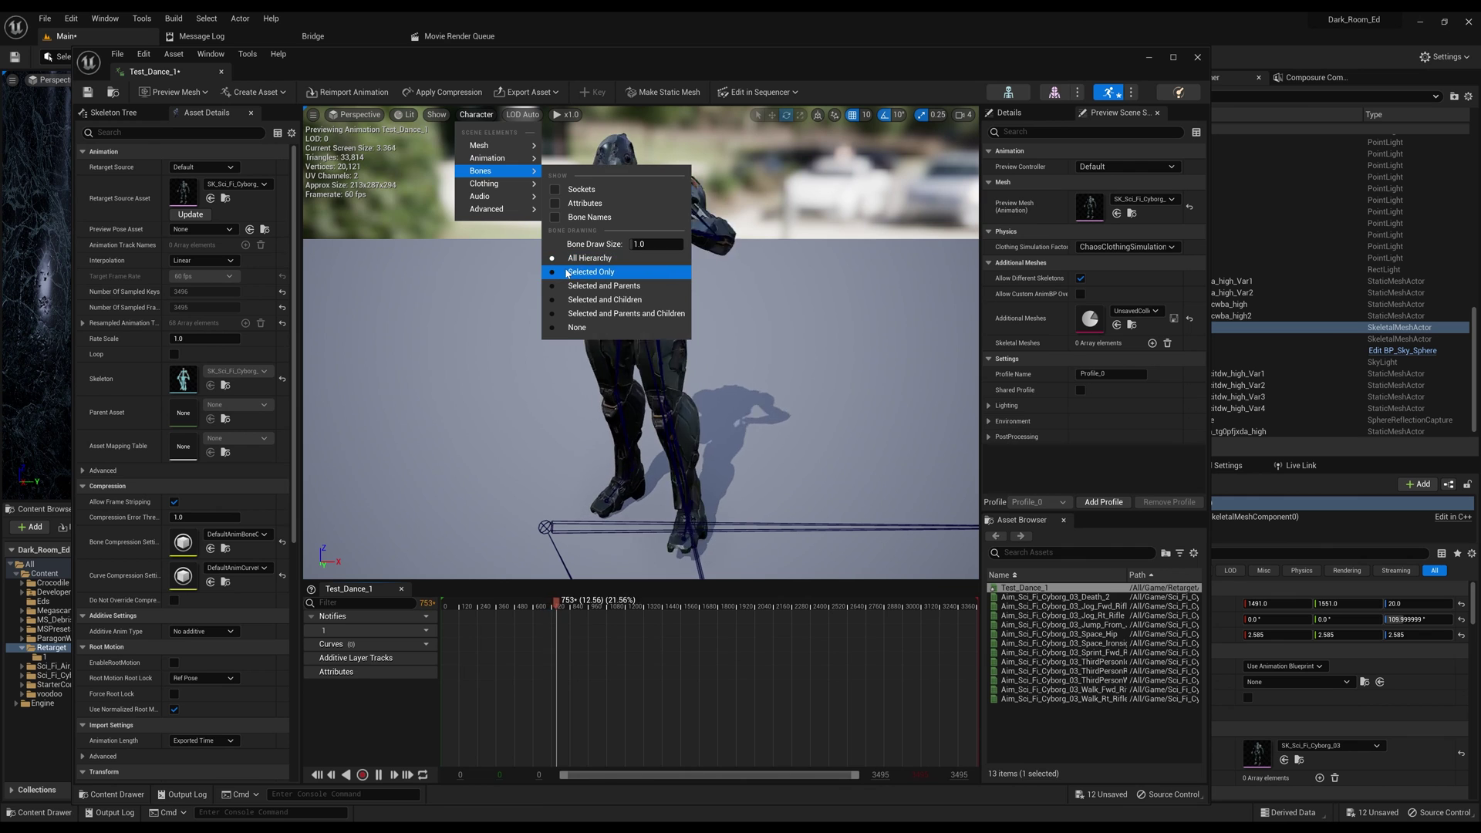
{"action": "left_click", "coordinate": [577, 327]}
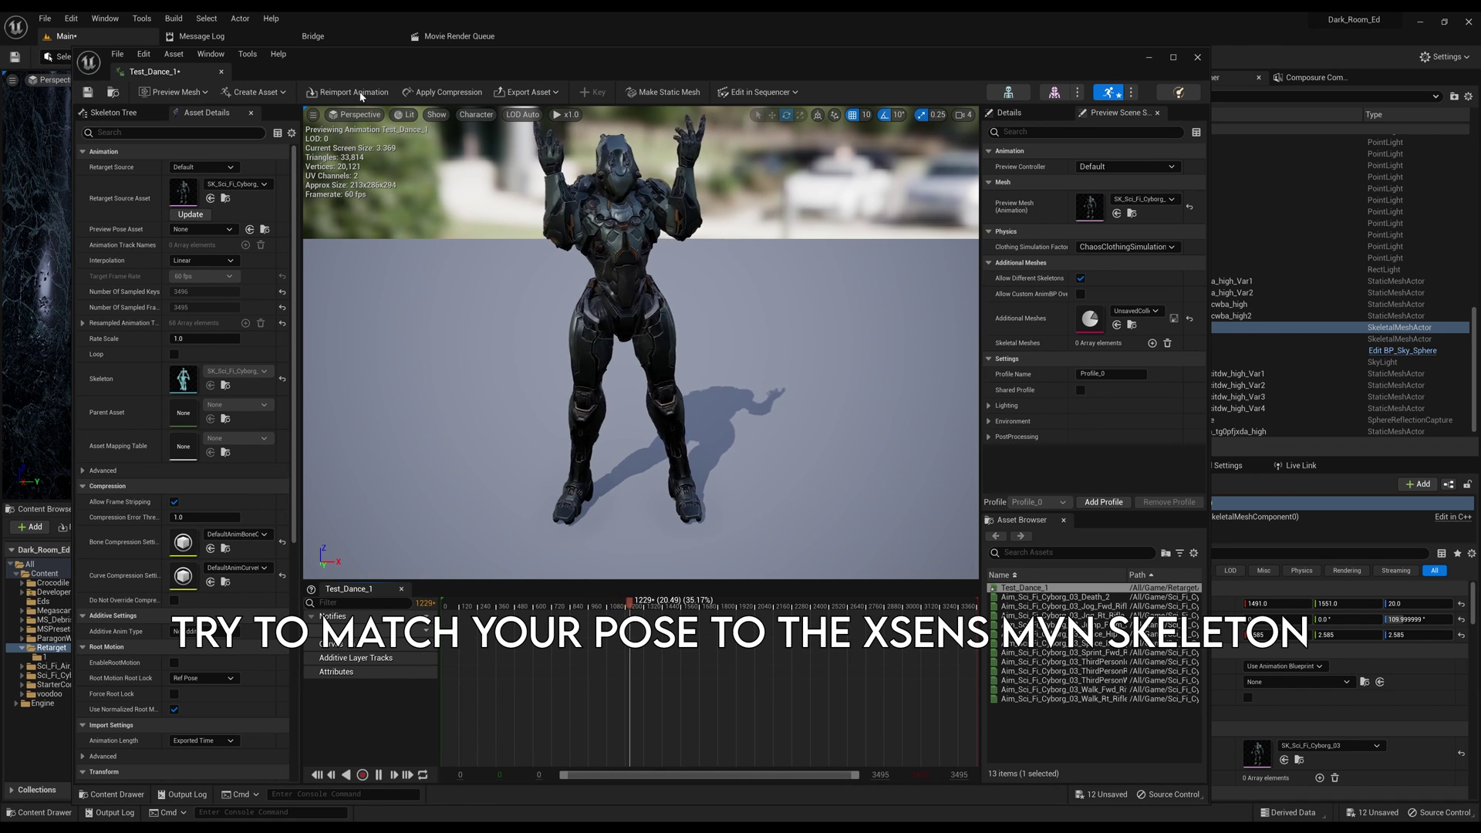
{"action": "left_click", "coordinate": [1196, 57]}
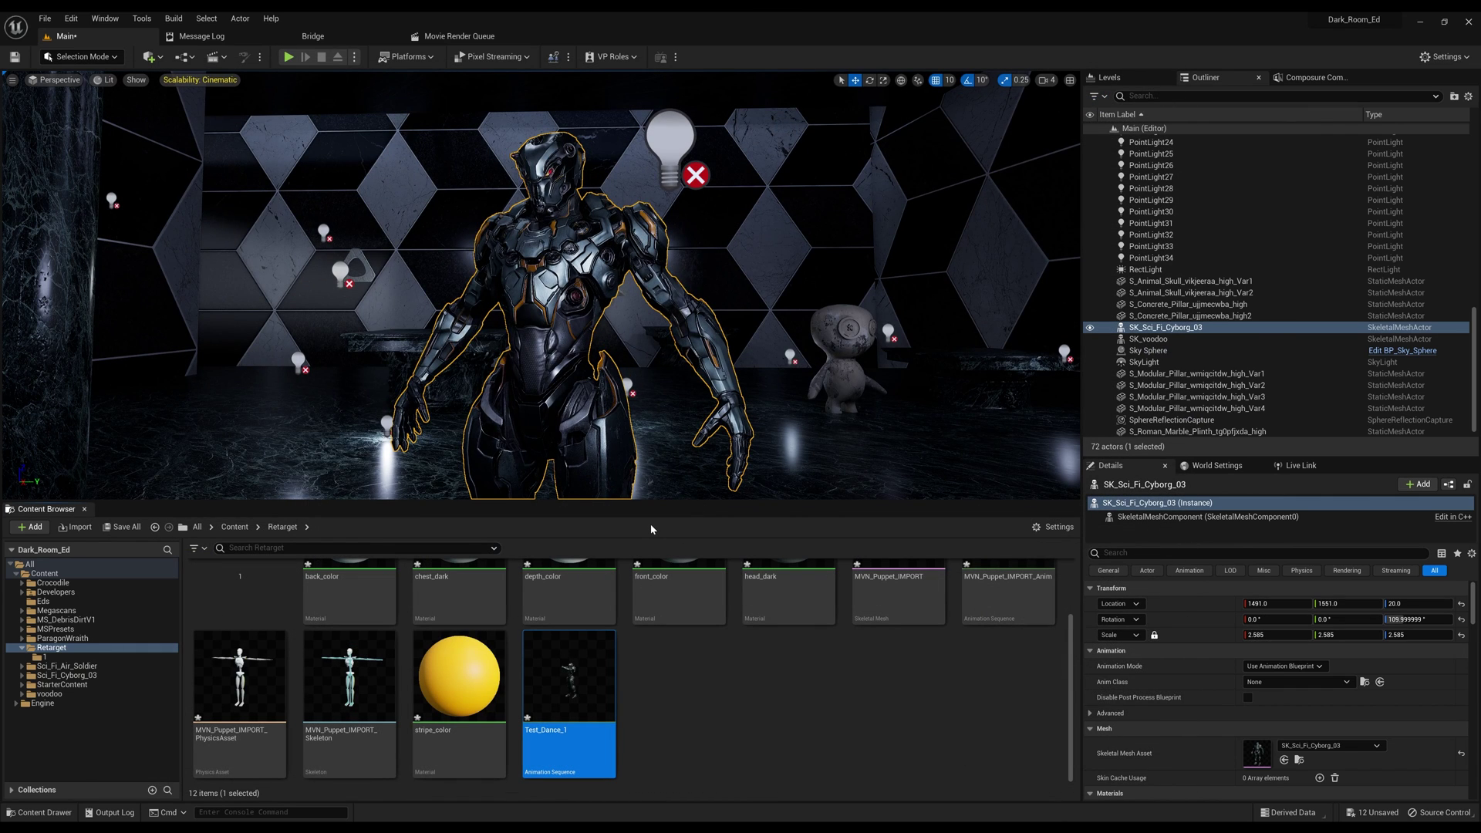